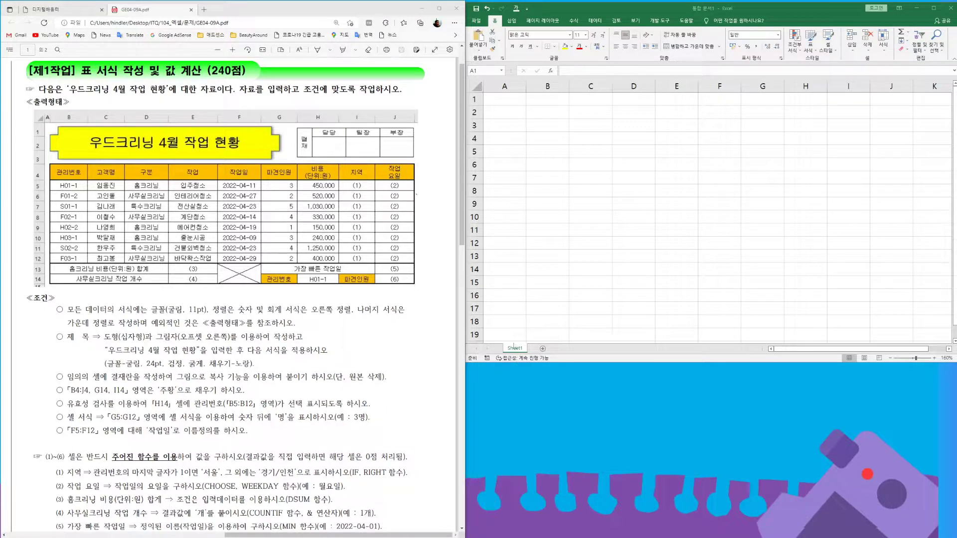
- Add two new worksheets to the workbook after Sheet1
{"action": "left_click", "coordinate": [543, 351]}
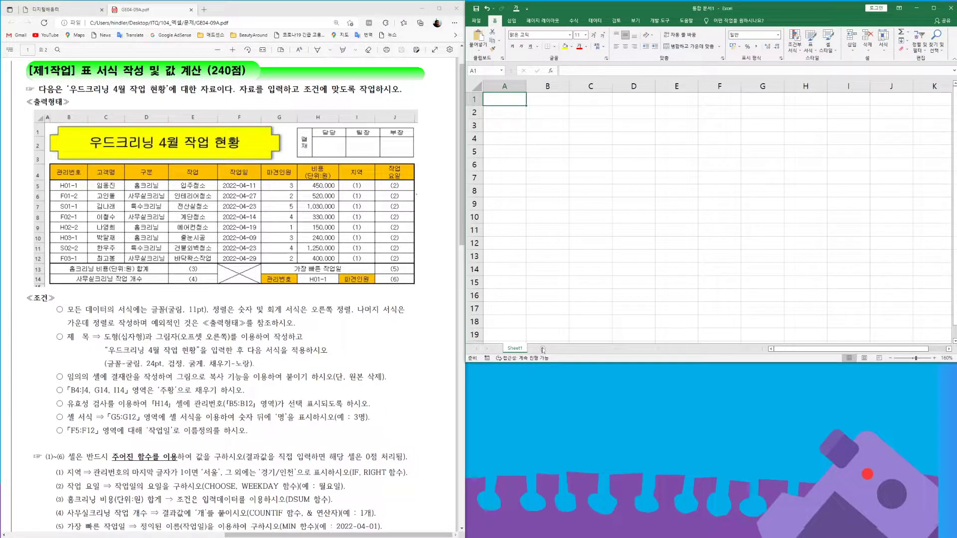
{"action": "left_click", "coordinate": [543, 351]}
{"action": "left_click", "coordinate": [566, 350]}
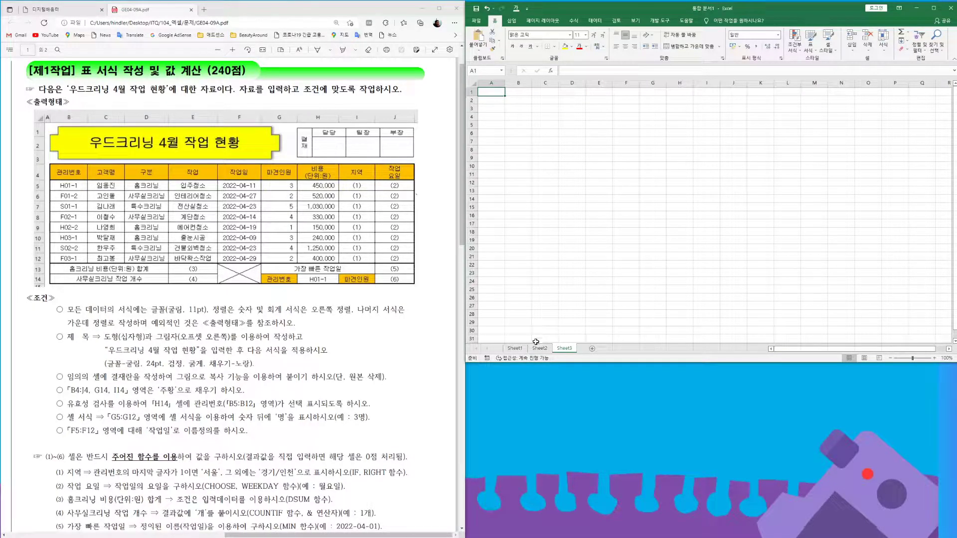
- Group all three worksheets and set the width of column A to 1
{"action": "left_click", "coordinate": [515, 349], "text": "shift"}
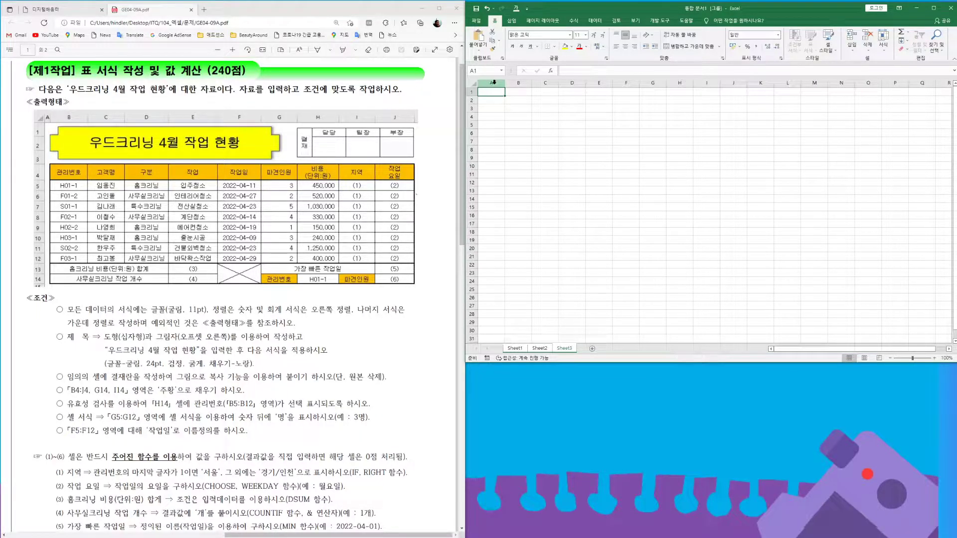
{"action": "left_click", "coordinate": [493, 83]}
{"action": "right_click", "coordinate": [495, 84]}
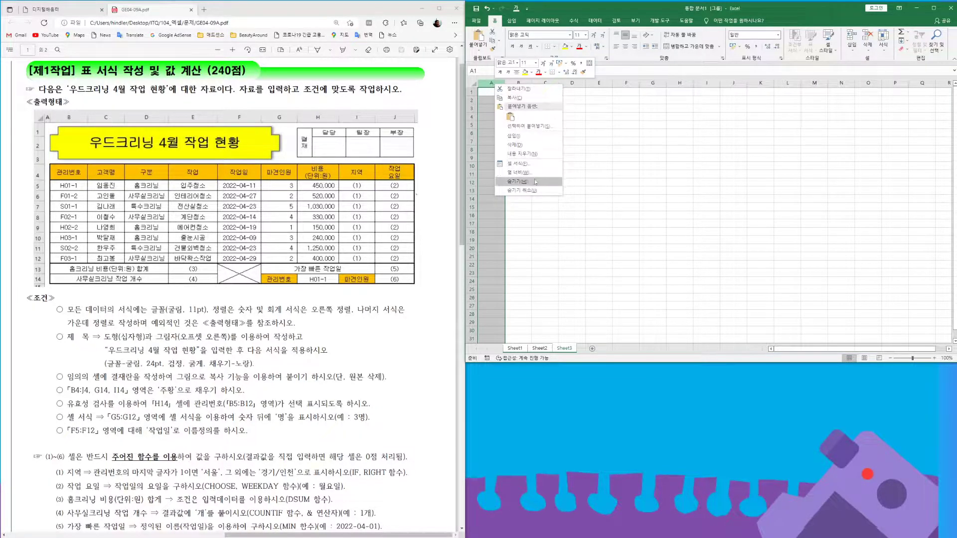
{"action": "left_click", "coordinate": [519, 172]}
{"action": "type", "text": "1"}
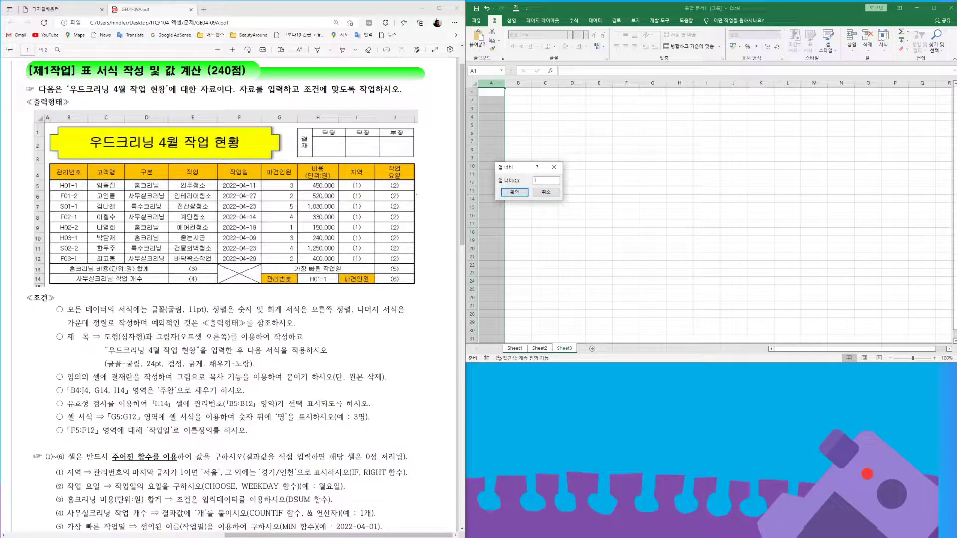
{"action": "key", "text": "Return"}
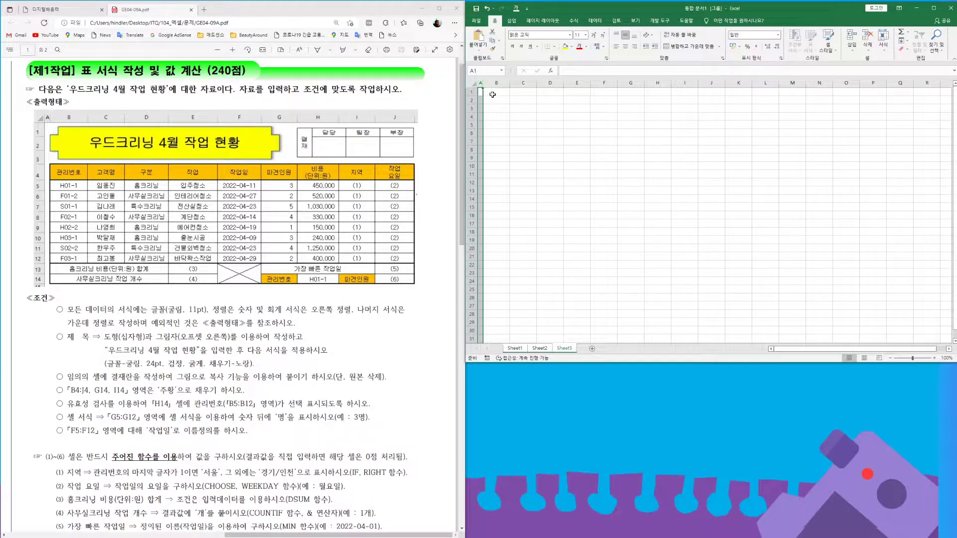
- Set the font of all cells in the grouped worksheets to 굴림
{"action": "left_click", "coordinate": [473, 84]}
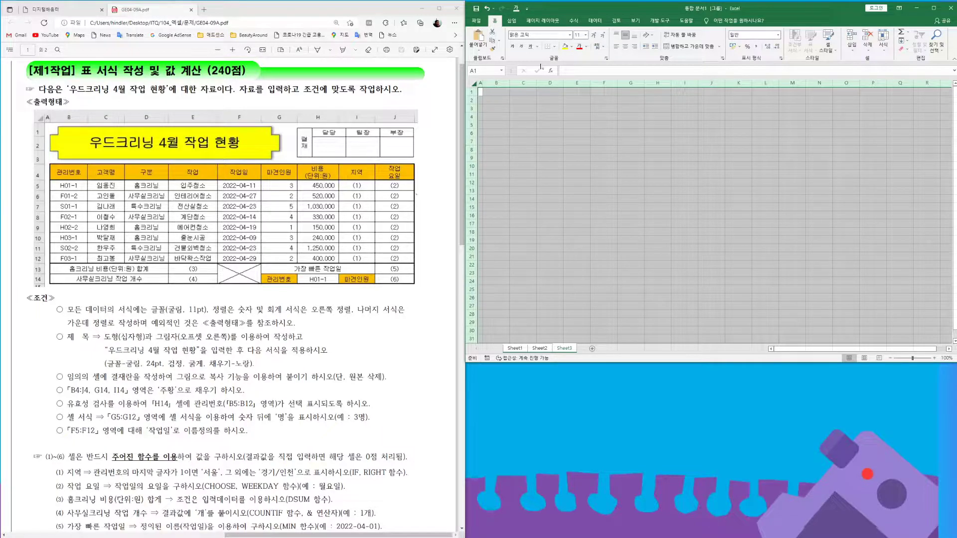
{"action": "left_click", "coordinate": [539, 35]}
{"action": "type", "text": "rmffla"}
{"action": "key", "text": "BackSpace"}
{"action": "key", "text": "BackSpace"}
{"action": "type", "text": "굴림"}
{"action": "key", "text": "Return"}
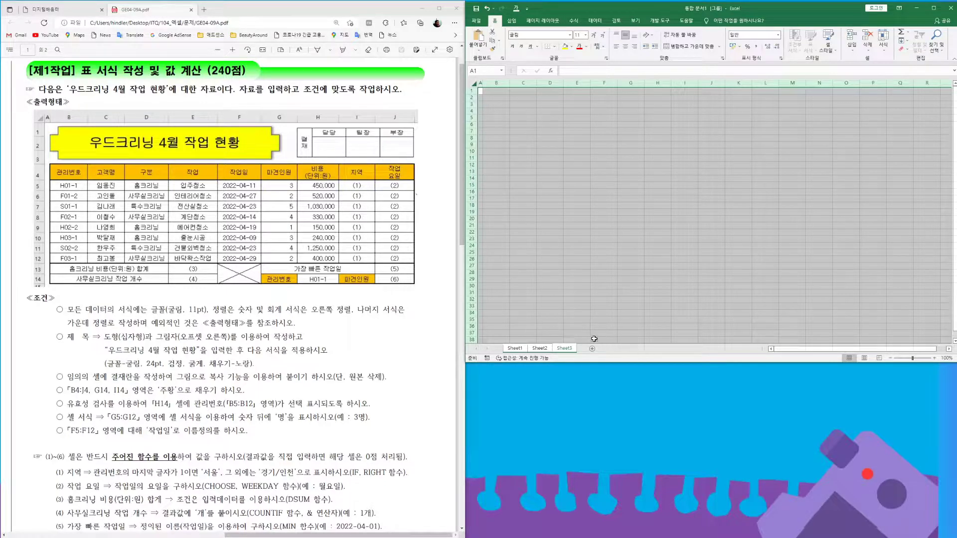
- Ungroup the worksheets and rename Sheet3 as 제3작업
{"action": "left_click", "coordinate": [543, 349]}
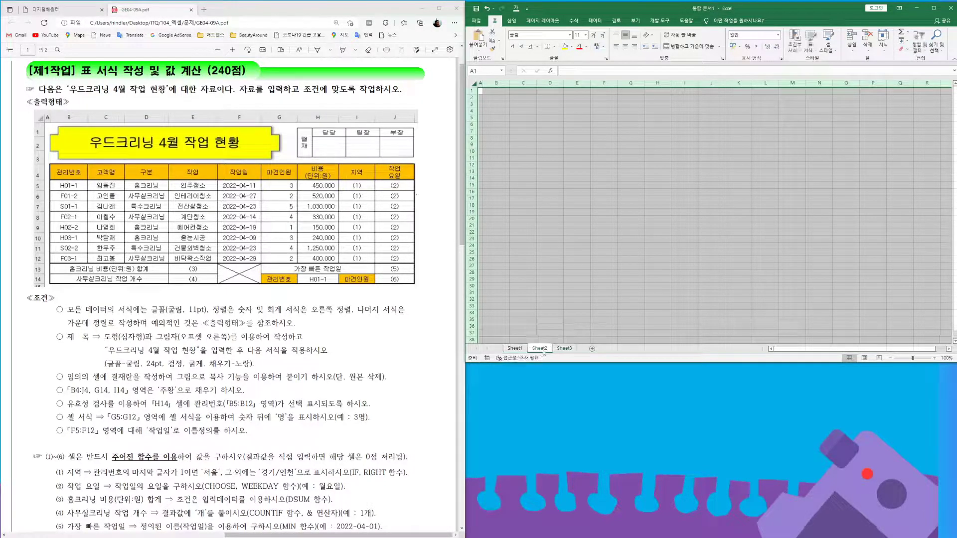
{"action": "double_click", "coordinate": [565, 349]}
{"action": "type", "text": "제3작업"}
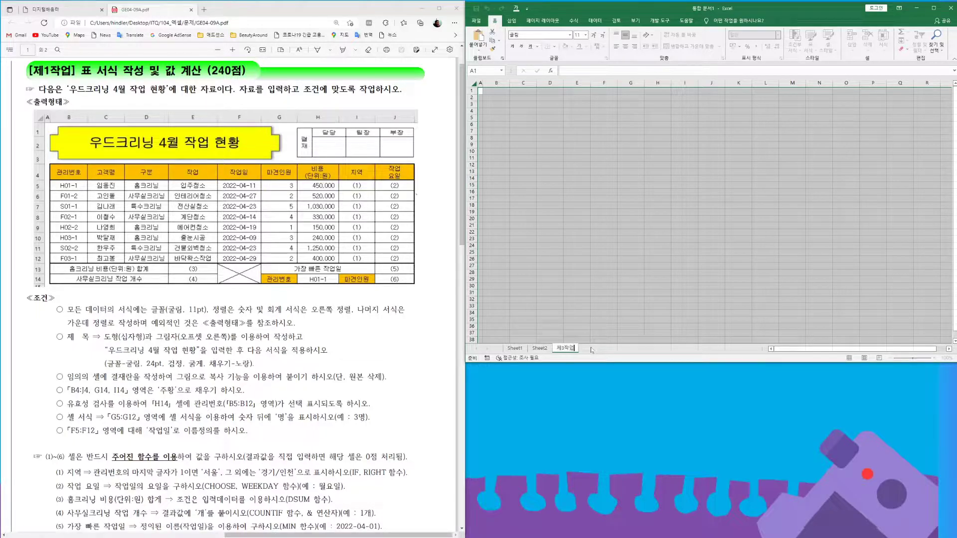
{"action": "key", "text": "Return"}
- Rename Sheet2 as 제2작업
{"action": "double_click", "coordinate": [539, 349]}
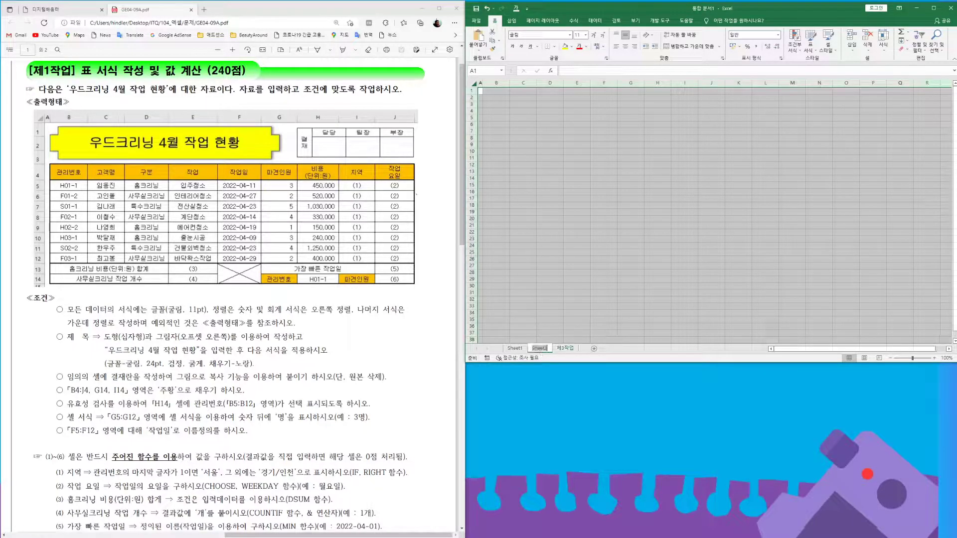
{"action": "type", "text": "제3작업"}
{"action": "key", "text": "BackSpace"}
{"action": "key", "text": "BackSpace"}
{"action": "key", "text": "BackSpace"}
{"action": "key", "text": "BackSpace"}
{"action": "type", "text": "제2작업"}
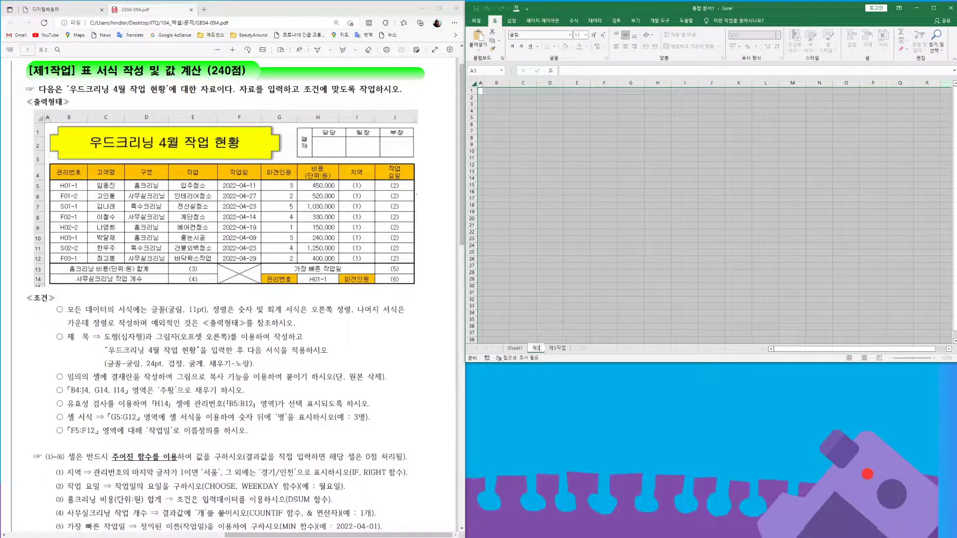
{"action": "key", "text": "Return"}
- Rename Sheet1 as 제1작업, then check the other two worksheets and return to it
{"action": "double_click", "coordinate": [515, 348]}
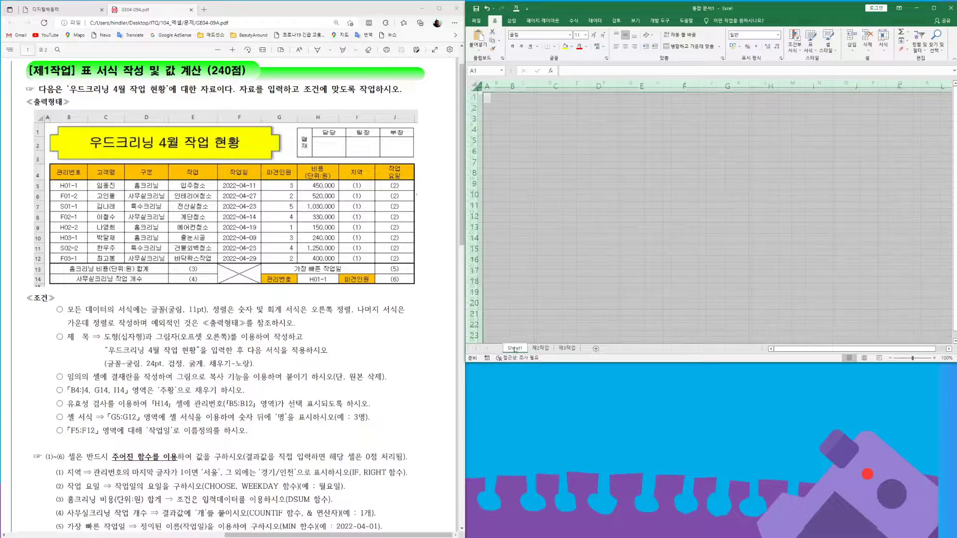
{"action": "type", "text": "제1작업"}
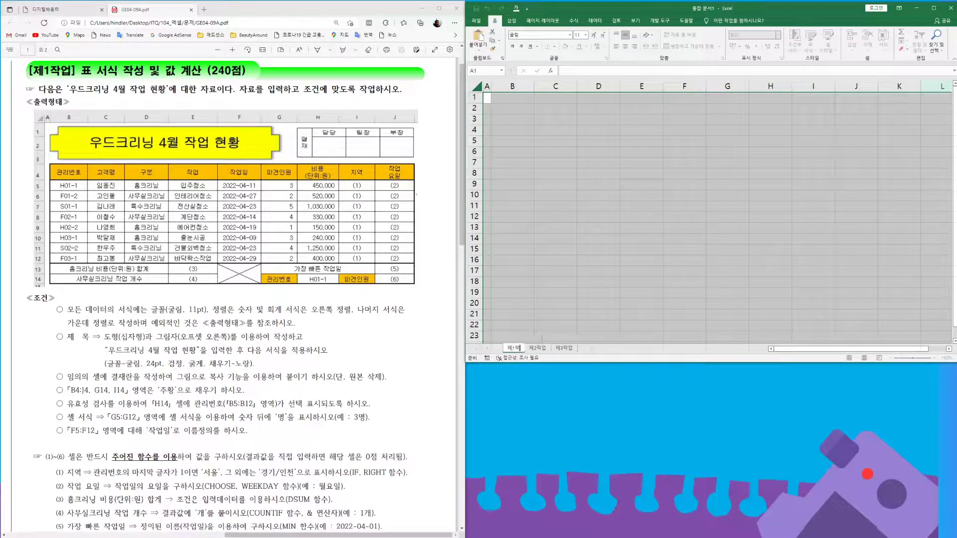
{"action": "key", "text": "Return"}
{"action": "left_click", "coordinate": [544, 348]}
{"action": "left_click", "coordinate": [570, 349]}
{"action": "left_click", "coordinate": [516, 348]}
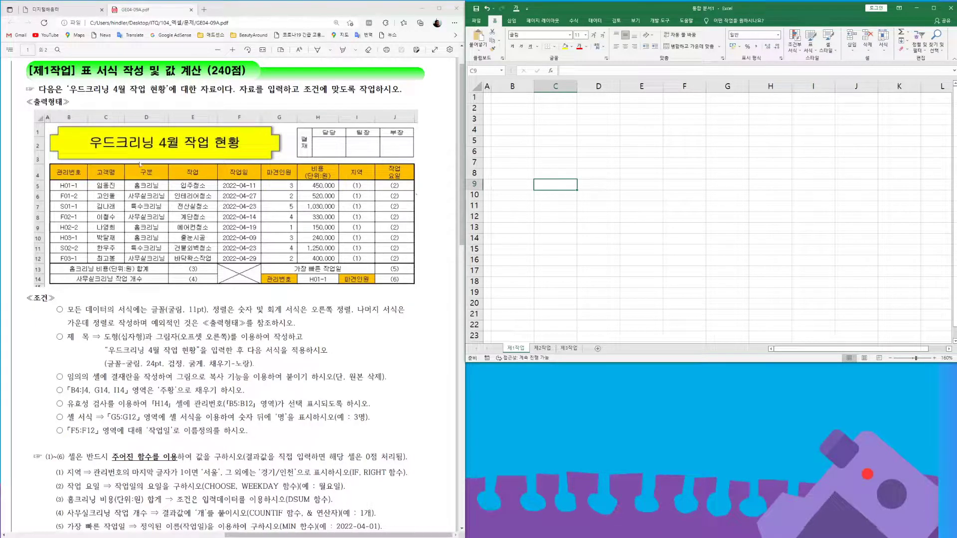
- Enter the headers 관리번호, 고객명, 구분 and 작업 in cells B4 to E4 of 제1작업
{"action": "left_click", "coordinate": [506, 131]}
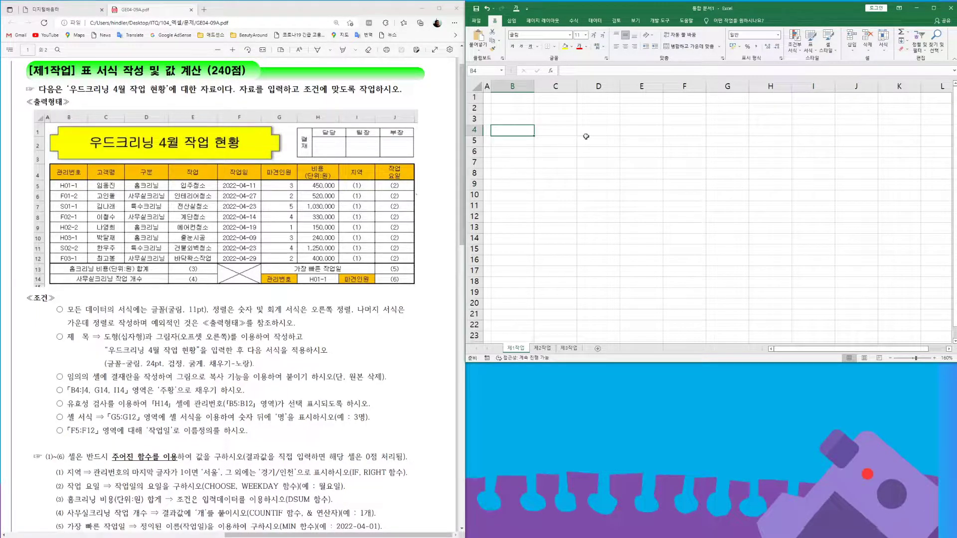
{"action": "type", "text": "관리번호"}
{"action": "key", "text": "Tab"}
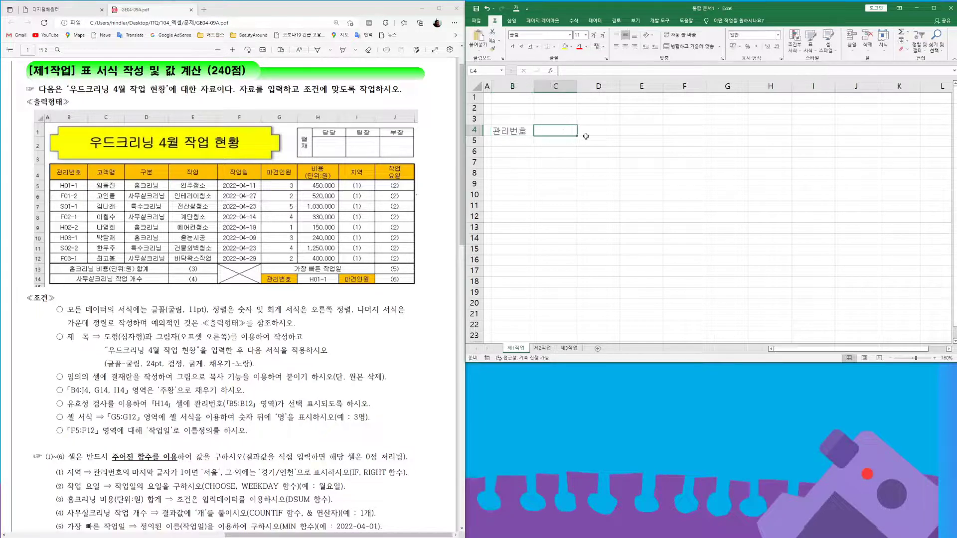
{"action": "type", "text": "고객명"}
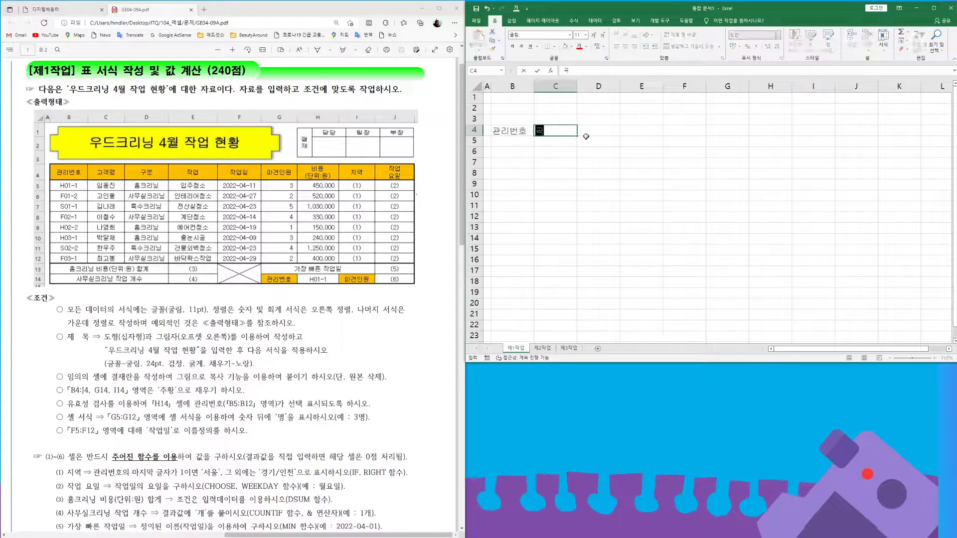
{"action": "key", "text": "Tab"}
{"action": "type", "text": "구분"}
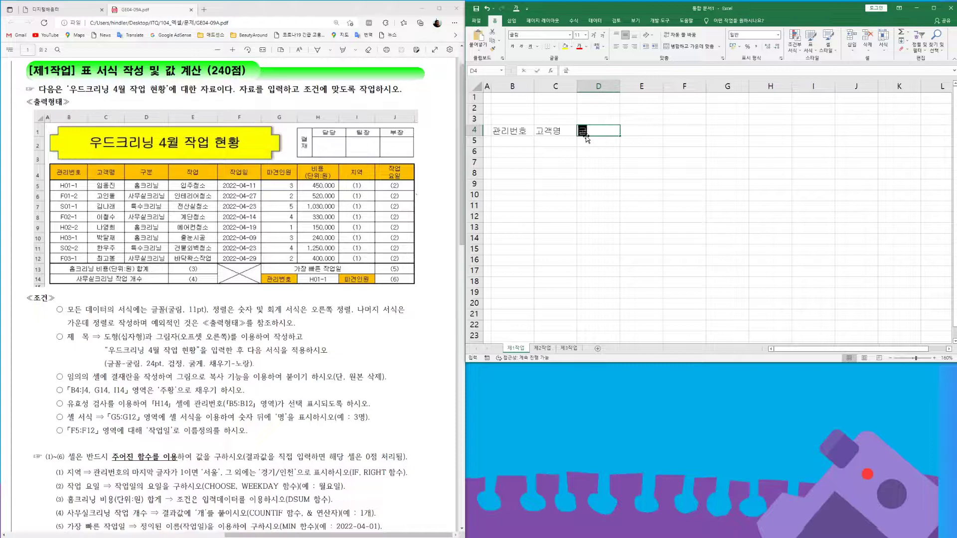
{"action": "key", "text": "Tab"}
{"action": "type", "text": "작업"}
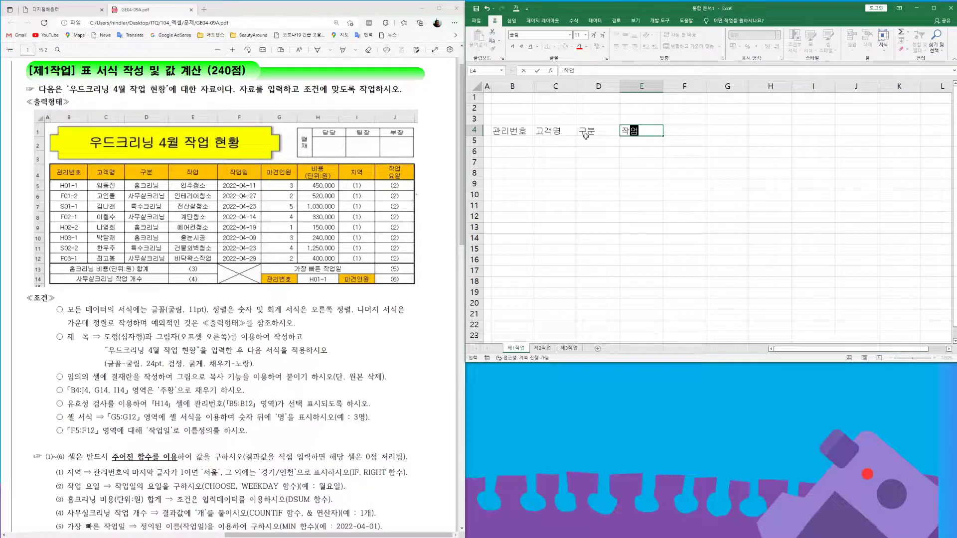
- Enter the headers 작업일, 파견인원 and 비용 (단위:원) in F4 to H4, with (단위:원) on a second line within H4
{"action": "key", "text": "Tab"}
{"action": "type", "text": "작ㅇ업일"}
{"action": "key", "text": "Tab"}
{"action": "type", "text": "파견인원"}
{"action": "key", "text": "Tab"}
{"action": "type", "text": "비용"}
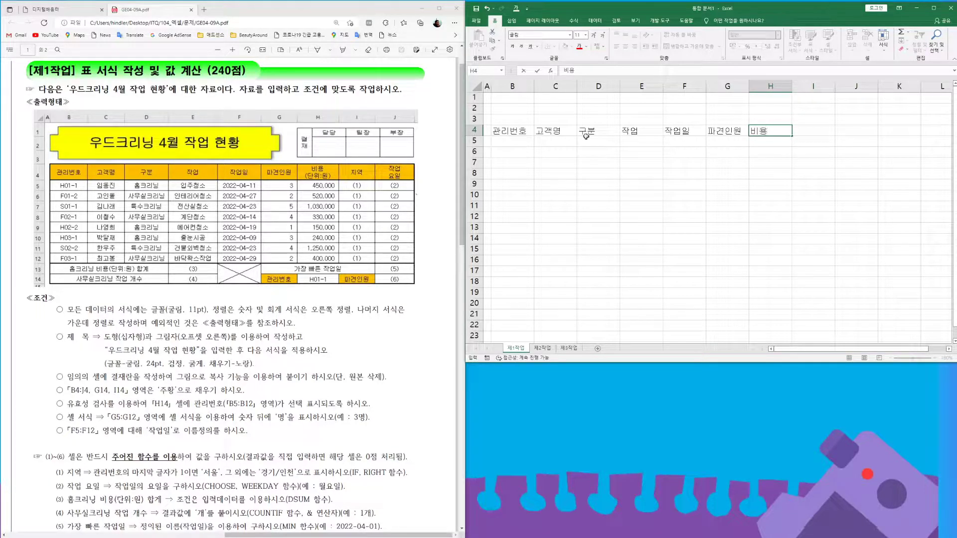
{"action": "key", "text": "alt+Return"}
{"action": "type", "text": "(단위:원)"}
- Enter the header 지역 in I4 and 작업 요일 on two lines in J4
{"action": "key", "text": "Tab"}
{"action": "type", "text": "지역"}
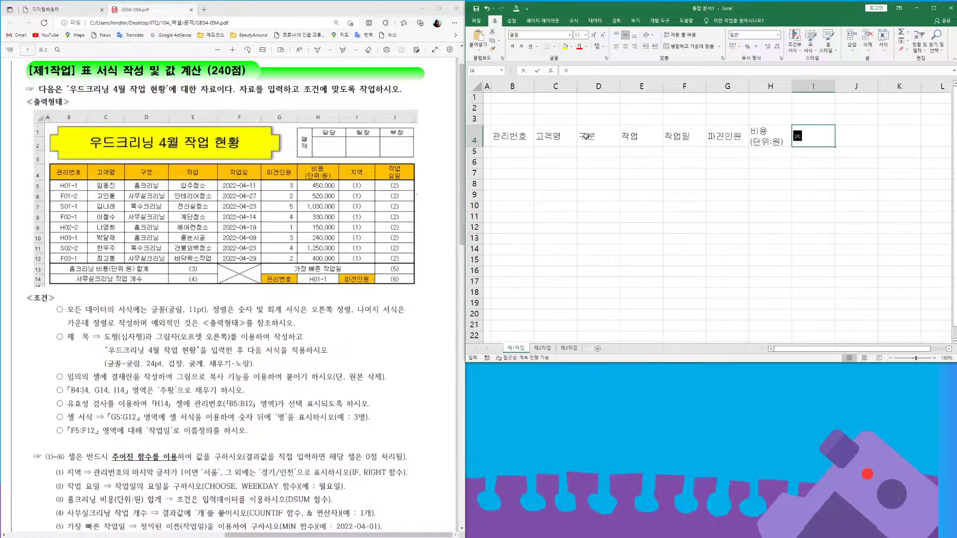
{"action": "key", "text": "Tab"}
{"action": "type", "text": "작ㅇ"}
{"action": "type", "text": "업"}
{"action": "key", "text": "alt+Return"}
{"action": "type", "text": "용일"}
{"action": "key", "text": "Return"}
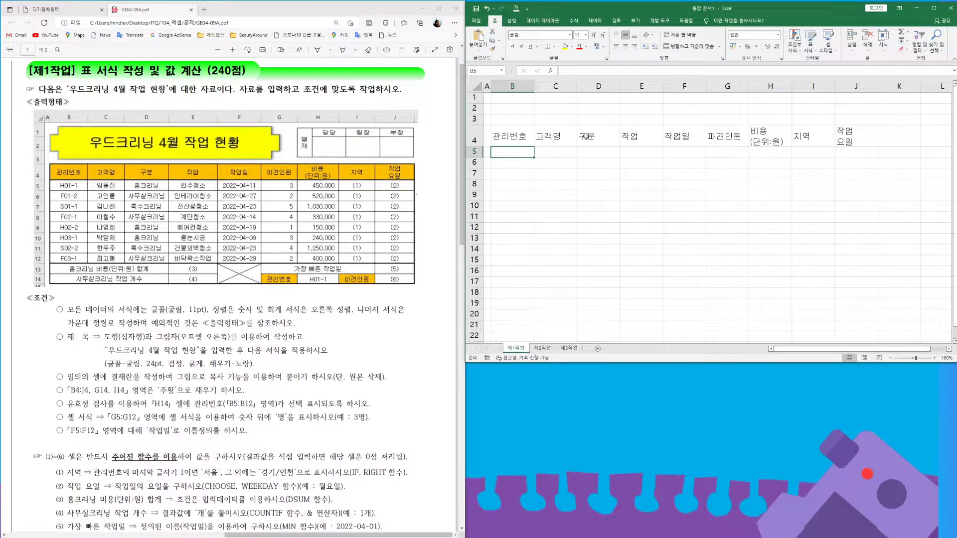
- Fill B5 to B7 of the 관리번호 column with H01-1, F01-2 and S01-1
{"action": "type", "text": "H01-1"}
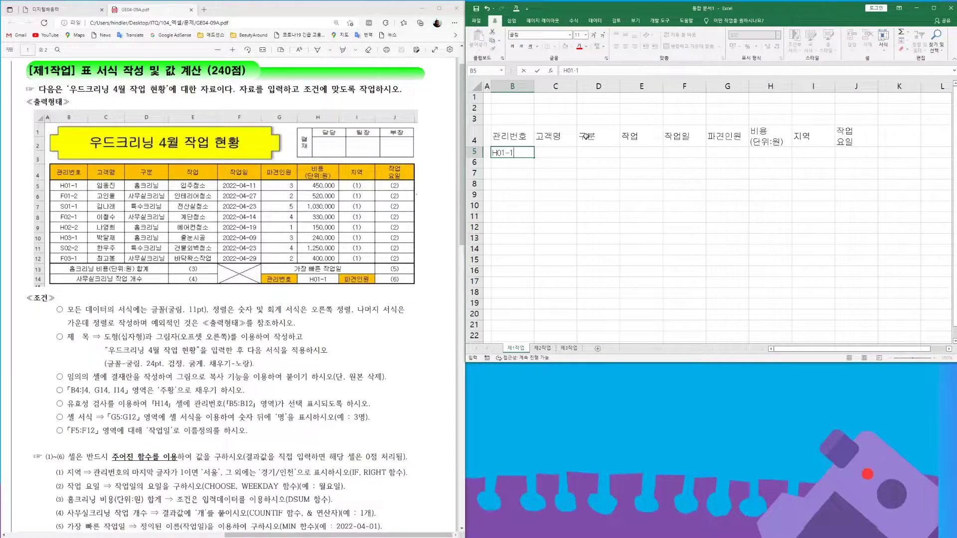
{"action": "key", "text": "Return"}
{"action": "type", "text": "F01-2"}
{"action": "key", "text": "Return"}
{"action": "type", "text": "S"}
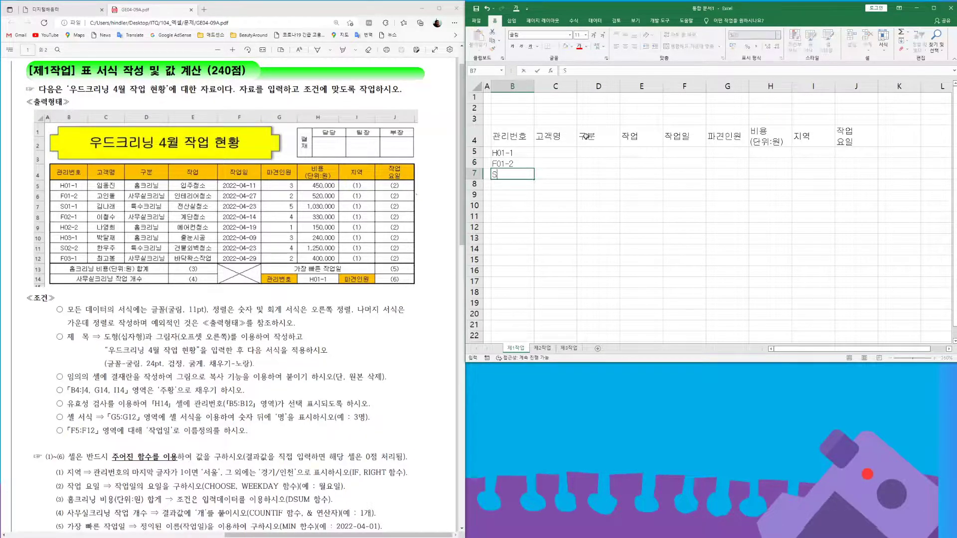
{"action": "type", "text": "01-1"}
{"action": "key", "text": "Return"}
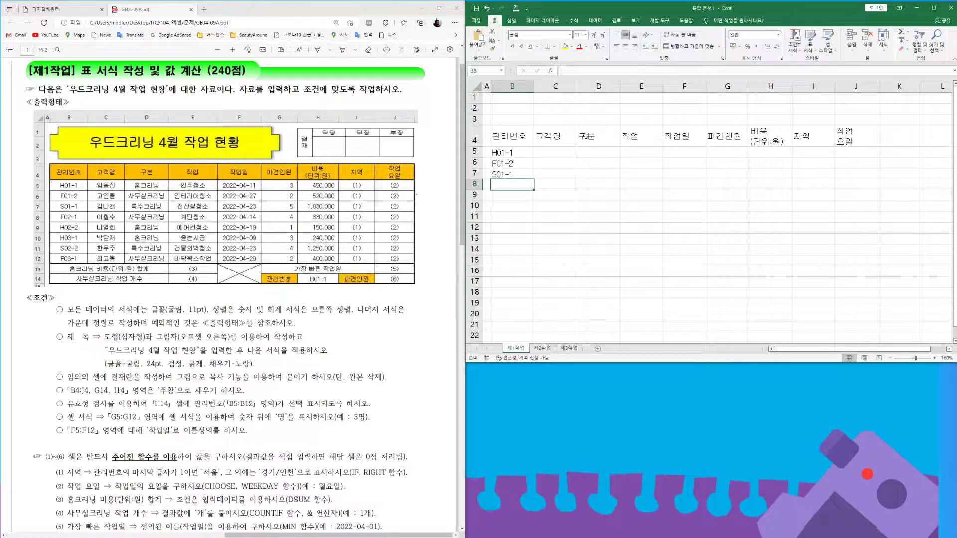
- Fill B8 to B10 of the 관리번호 column with F02-1, H02-2 and H03-1
{"action": "type", "text": "F"}
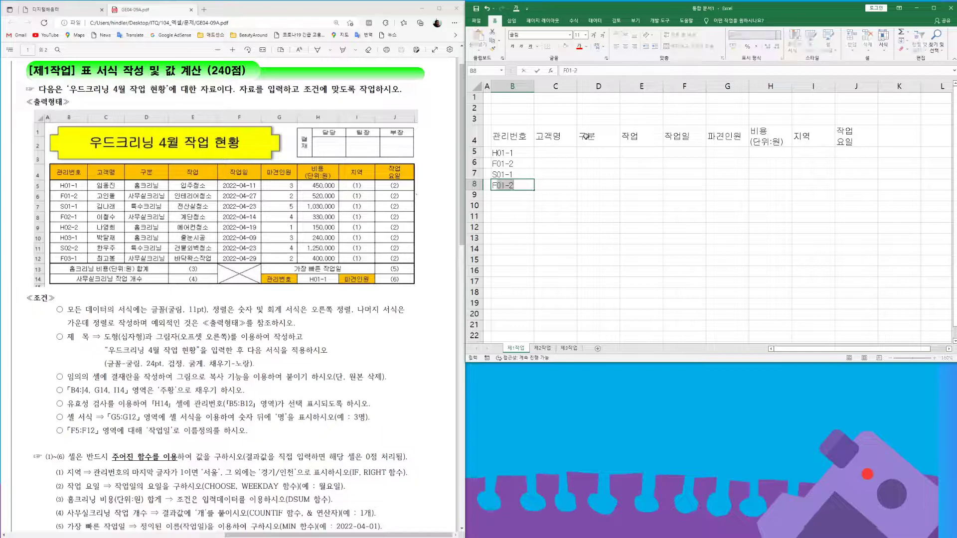
{"action": "type", "text": "02-1"}
{"action": "key", "text": "Return"}
{"action": "type", "text": "H02"}
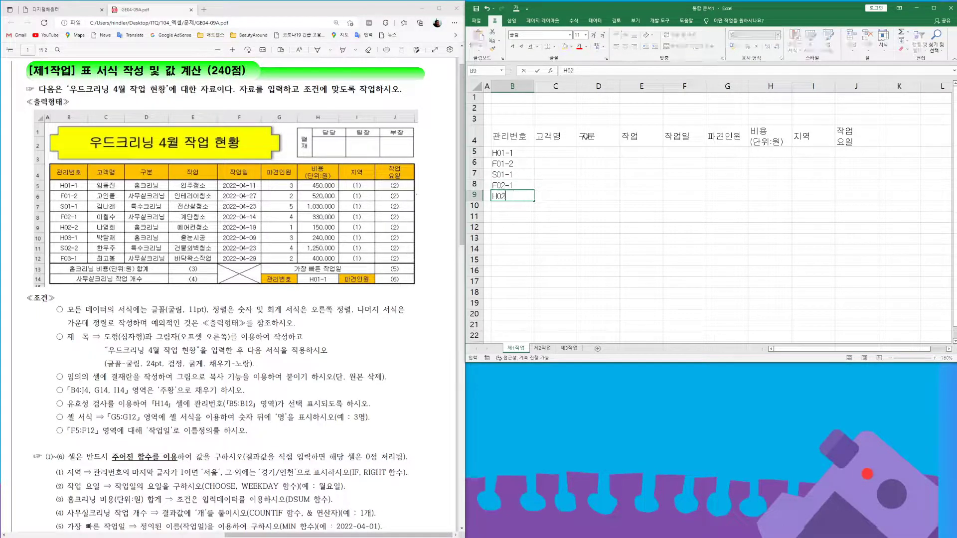
{"action": "type", "text": "-2"}
{"action": "key", "text": "Return"}
{"action": "type", "text": "H03-1"}
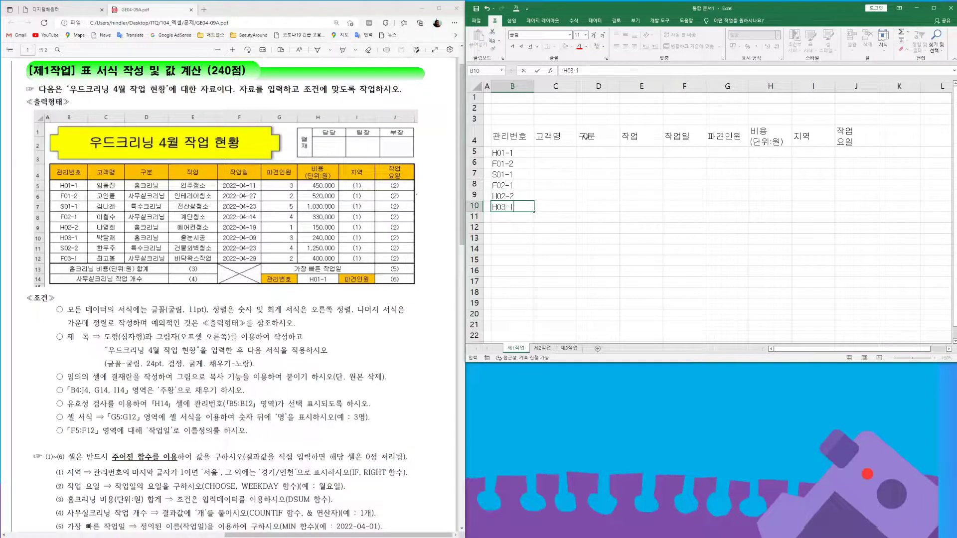
{"action": "key", "text": "Return"}
- Complete the 관리번호 column with S02-2 in B11 and F03-1 in B12
{"action": "type", "text": "S01-1"}
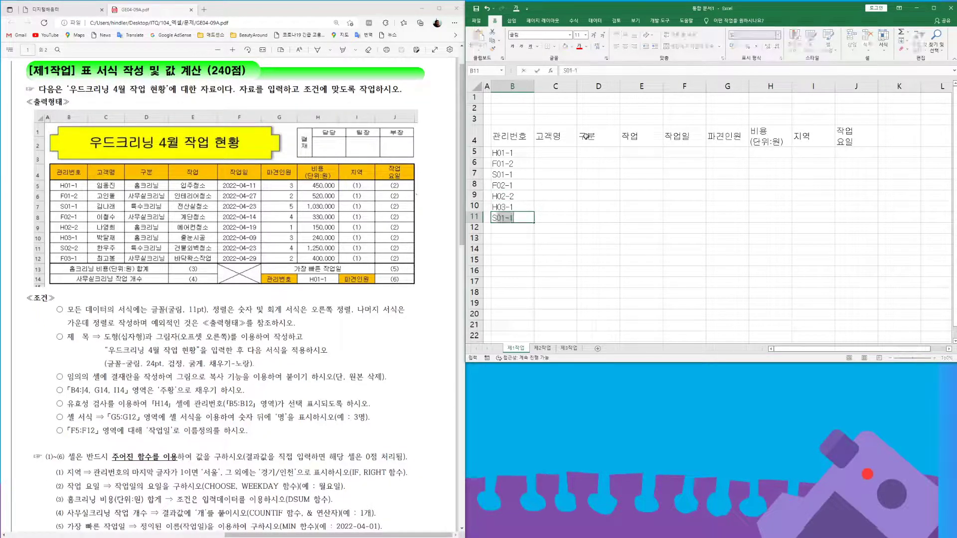
{"action": "key", "text": "BackSpace"}
{"action": "key", "text": "BackSpace"}
{"action": "key", "text": "BackSpace"}
{"action": "key", "text": "BackSpace"}
{"action": "type", "text": "02-2"}
{"action": "key", "text": "Return"}
{"action": "type", "text": "F03"}
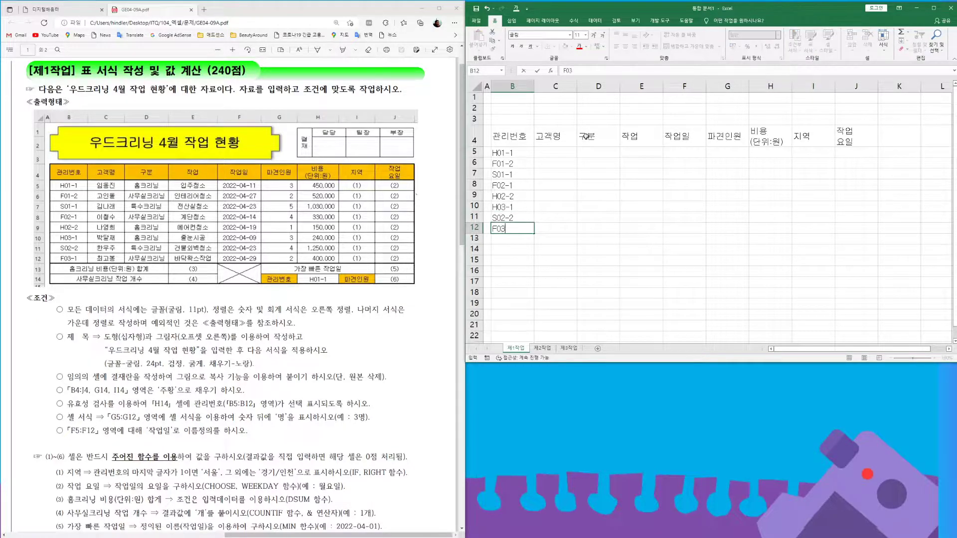
{"action": "type", "text": "-1"}
- Enter the first three customer names from the reference table in C5 to C7 under 고객명
{"action": "left_click", "coordinate": [567, 152]}
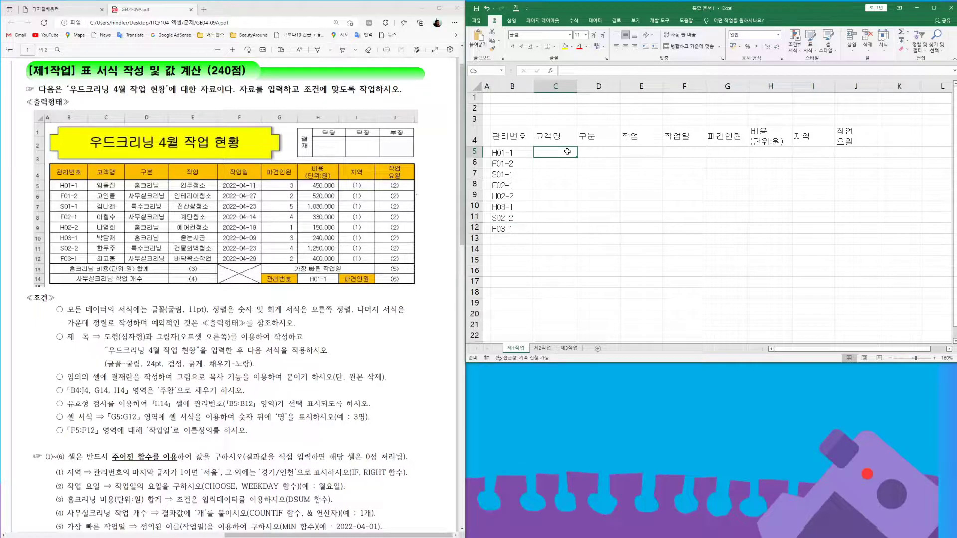
{"action": "type", "text": "dla"}
{"action": "key", "text": "BackSpace"}
{"action": "key", "text": "BackSpace"}
{"action": "key", "text": "BackSpace"}
{"action": "type", "text": "임동진"}
{"action": "key", "text": "Return"}
{"action": "type", "text": "고인돌"}
{"action": "key", "text": "Return"}
{"action": "type", "text": "김나래"}
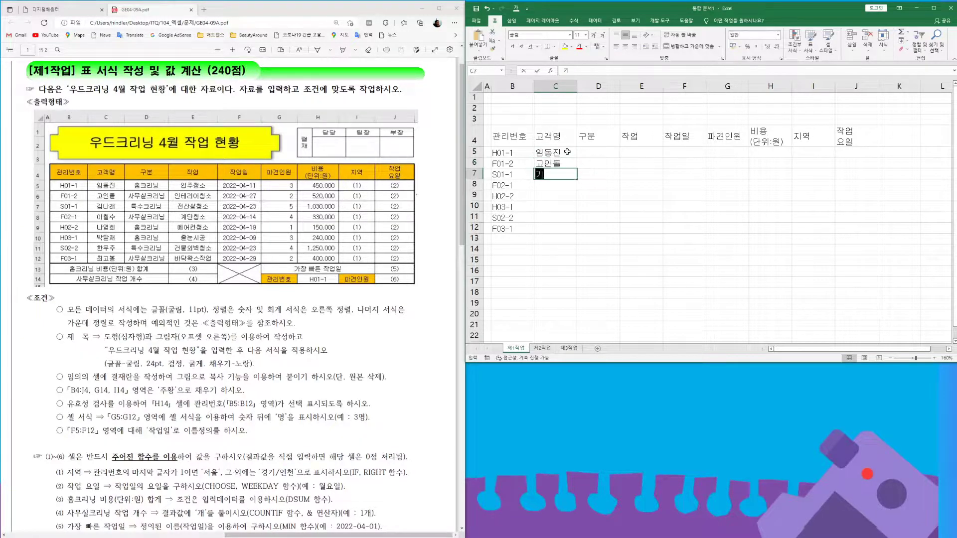
{"action": "key", "text": "Return"}
- Enter the remaining five customer names from the reference table in C8 to C12
{"action": "type", "text": "이철수"}
{"action": "key", "text": "Return"}
{"action": "type", "text": "나영희"}
{"action": "key", "text": "Return"}
{"action": "type", "text": "박달재"}
{"action": "key", "text": "Return"}
{"action": "type", "text": "한우주"}
{"action": "key", "text": "Return"}
{"action": "type", "text": "최고봉"}
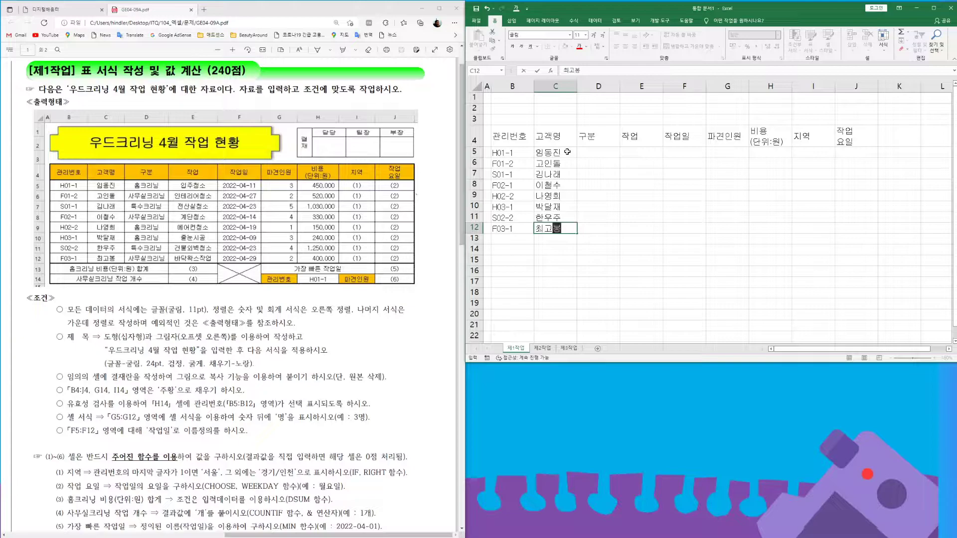
- Enter 홈크리닝 in D5 and 사무실크리닝 in D6 under 구분
{"action": "left_click", "coordinate": [597, 153]}
{"action": "type", "text": "홈크림"}
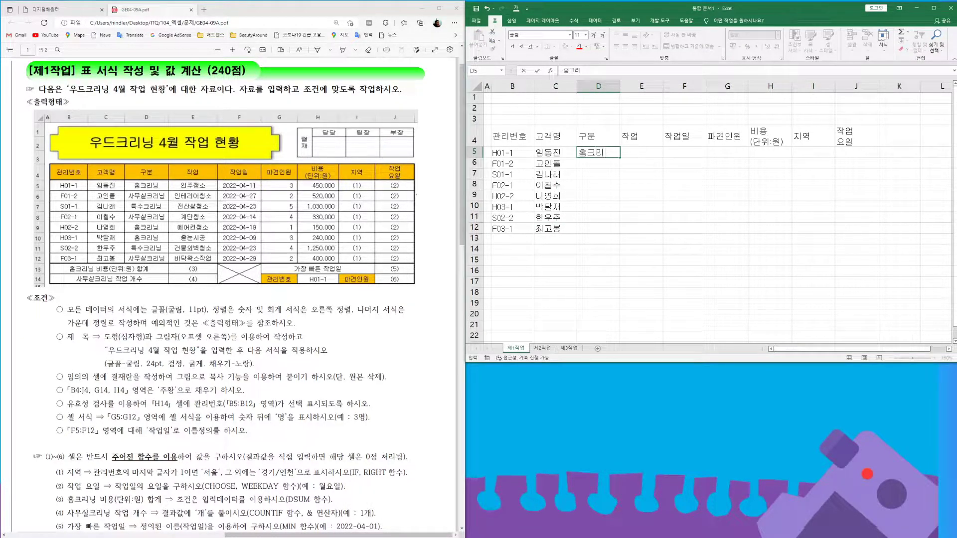
{"action": "key", "text": "BackSpace"}
{"action": "type", "text": "닝"}
{"action": "key", "text": "Return"}
{"action": "type", "text": "사무실"}
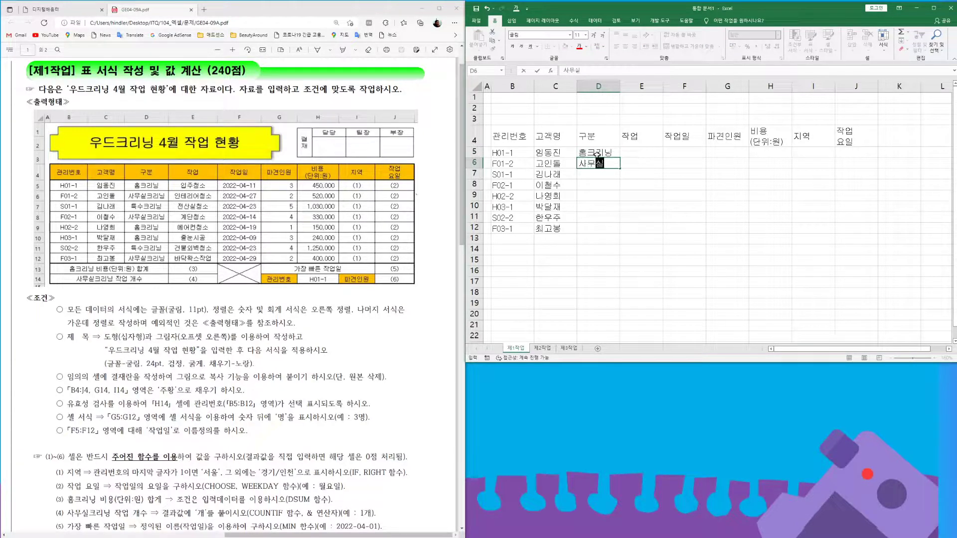
{"action": "type", "text": "크리닝"}
{"action": "key", "text": "Return"}
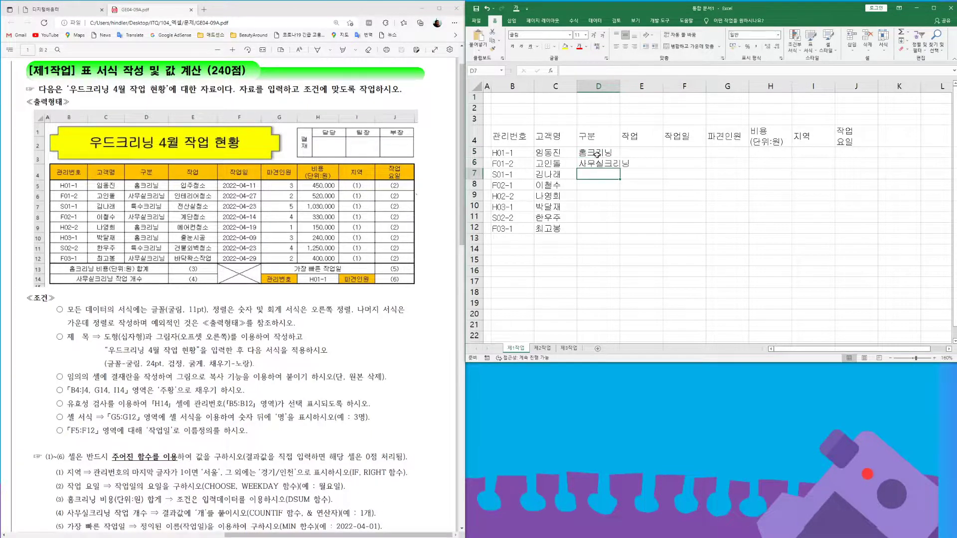
- Fill D7 to D12 of 구분 with 특수크리닝, 사무실크리닝, 홈크리닝, 홈크리닝, 특수크리닝 and 사무실크리닝
{"action": "type", "text": "특수크리닝"}
{"action": "key", "text": "Return"}
{"action": "type", "text": "사"}
{"action": "key", "text": "Return"}
{"action": "type", "text": "홈"}
{"action": "key", "text": "Return"}
{"action": "type", "text": "홈"}
{"action": "key", "text": "Return"}
{"action": "type", "text": "특"}
{"action": "key", "text": "Return"}
{"action": "key", "text": "Return"}
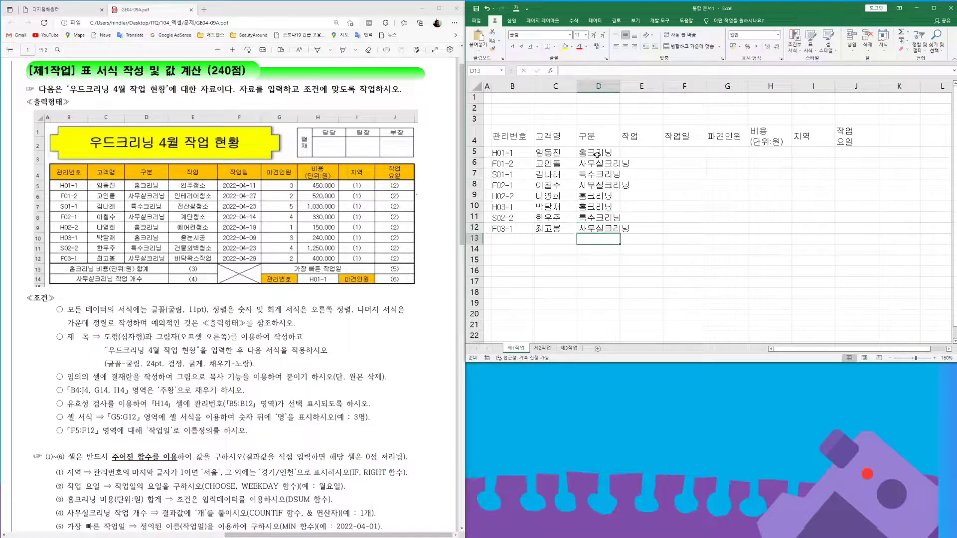
- Fill E5 to E9 under 작업 with 입주청소, 인테리어청소, 전산실청소, 계단청소 and 에어컨청소
{"action": "left_click", "coordinate": [644, 154]}
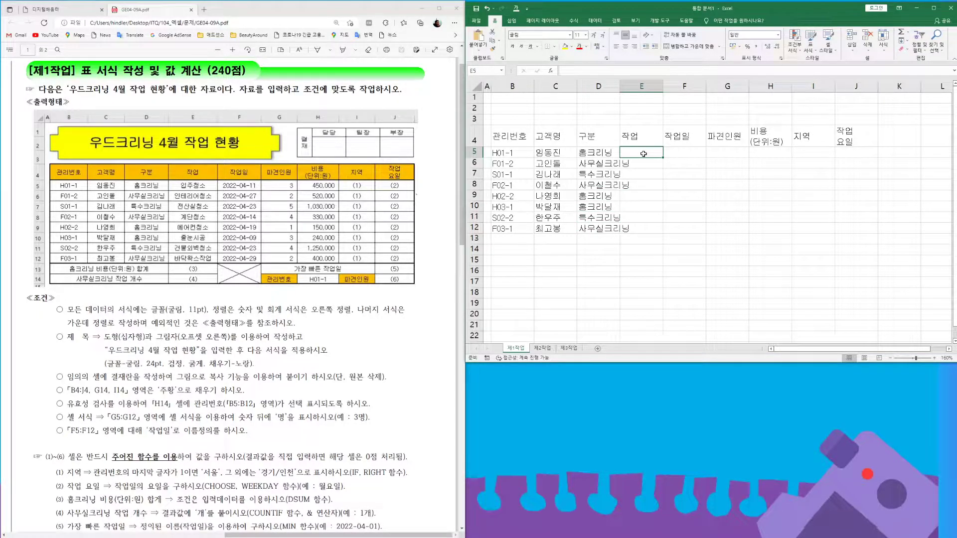
{"action": "type", "text": "입주청소"}
{"action": "key", "text": "Return"}
{"action": "type", "text": "인테리어청소"}
{"action": "key", "text": "Return"}
{"action": "type", "text": "전산실청소"}
{"action": "key", "text": "Return"}
{"action": "type", "text": "ㄱ계단청소"}
{"action": "key", "text": "Return"}
{"action": "type", "text": "ㅇ에어컨청소"}
{"action": "key", "text": "Return"}
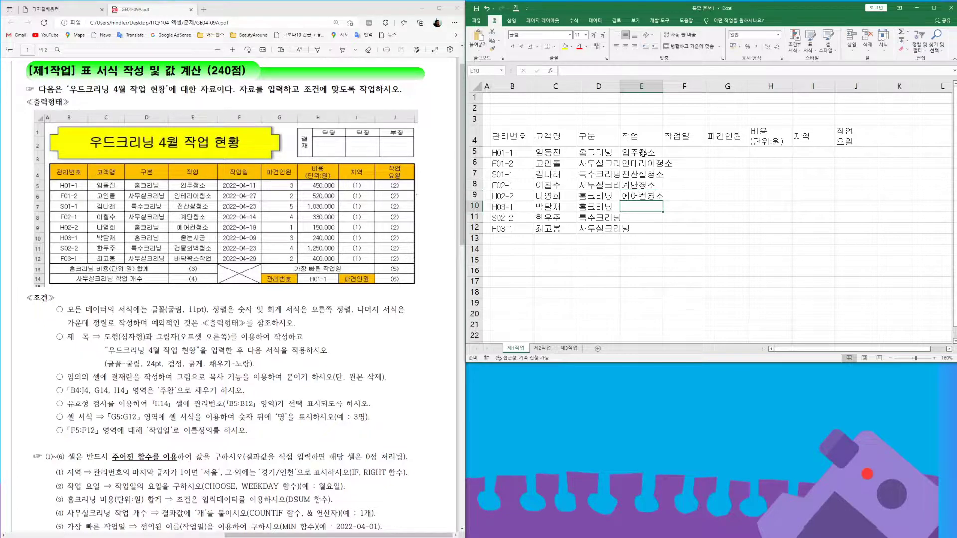
- Complete the 작업 column with 줄눈시공, 건물외벽청소 and 바닥왁스작업 in E10 to E12
{"action": "type", "text": "줄눈시공"}
{"action": "key", "text": "Return"}
{"action": "type", "text": "건물외벽ㅊ청소"}
{"action": "key", "text": "Return"}
{"action": "type", "text": "바닥ㅇ"}
{"action": "type", "text": "왁스작업"}
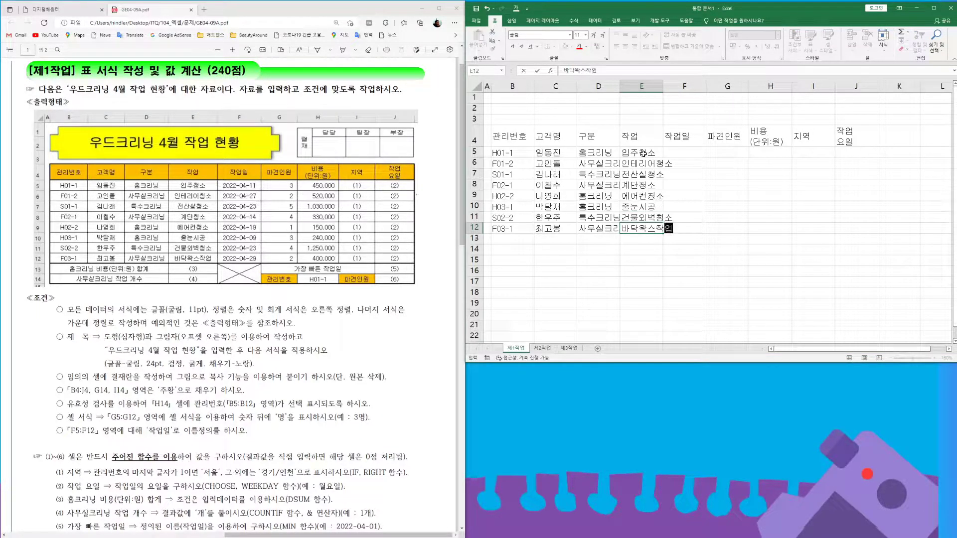
{"action": "key", "text": "Tab"}
- Enter the dates 2022-04-11 in F5 and 2022-04-27 in F6 under 작업일
{"action": "key", "text": "Up"}
{"action": "key", "text": "Up"}
{"action": "key", "text": "Up"}
{"action": "key", "text": "Up"}
{"action": "key", "text": "Up"}
{"action": "key", "text": "Up"}
{"action": "key", "text": "Up"}
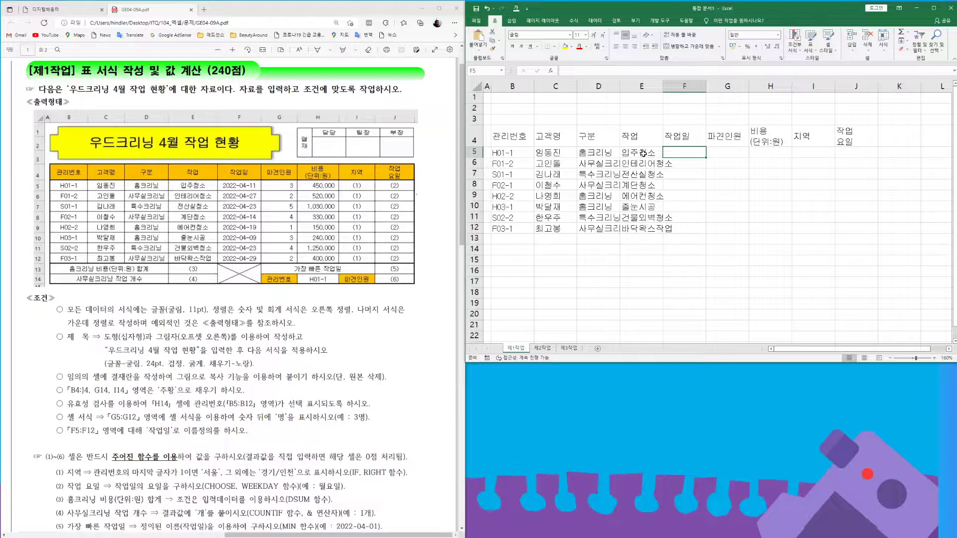
{"action": "type", "text": "2022-04-11"}
{"action": "key", "text": "Return"}
{"action": "type", "text": "2022-04-27"}
{"action": "key", "text": "Return"}
- Enter the dates 2022-04-23 in F7 and 2022-04-14 in F8 of the 작업일 column
{"action": "type", "text": "2"}
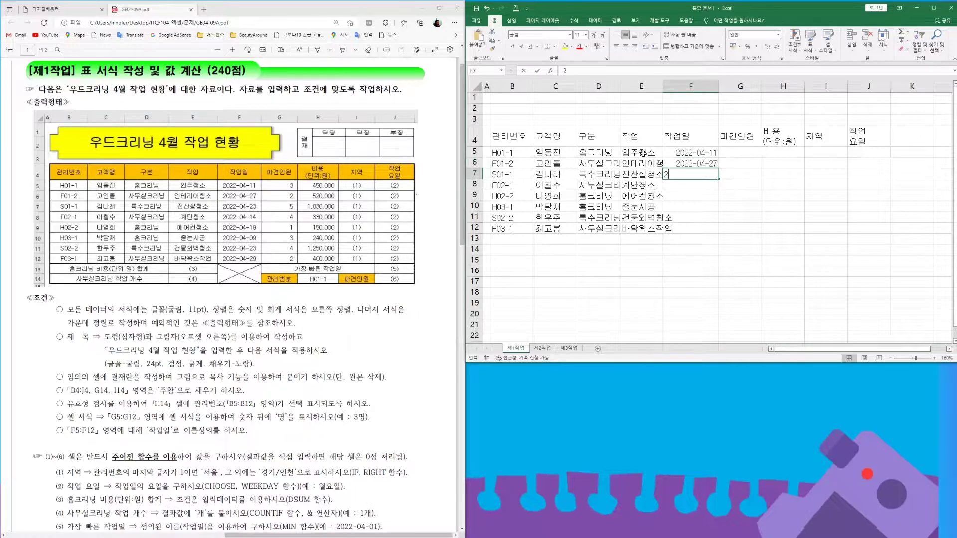
{"action": "type", "text": "022-04-23"}
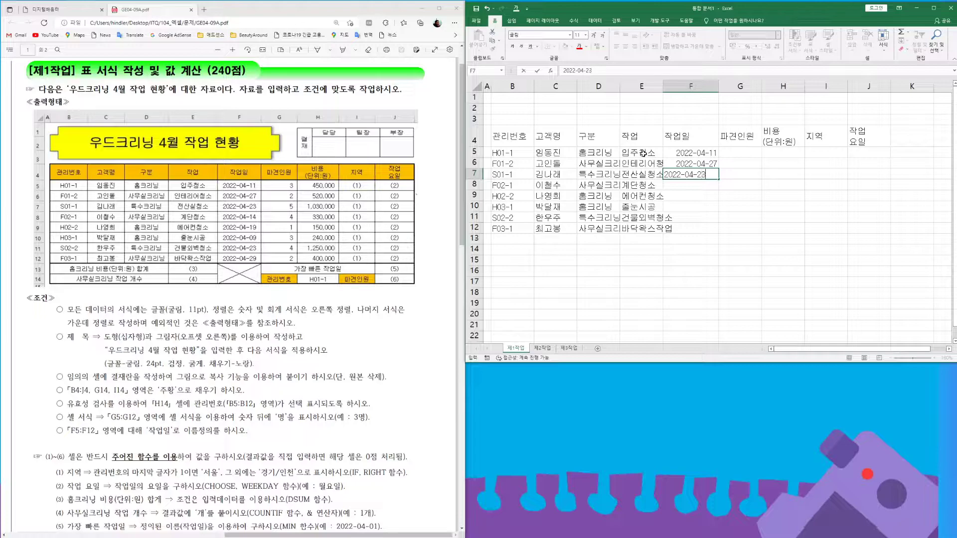
{"action": "key", "text": "Return"}
{"action": "type", "text": "2022-04-14"}
{"action": "key", "text": "Return"}
- Enter the dates 2022-04-19 in F9 and 2022-04-09 in F10, correcting any mistyped entry
{"action": "type", "text": "2000"}
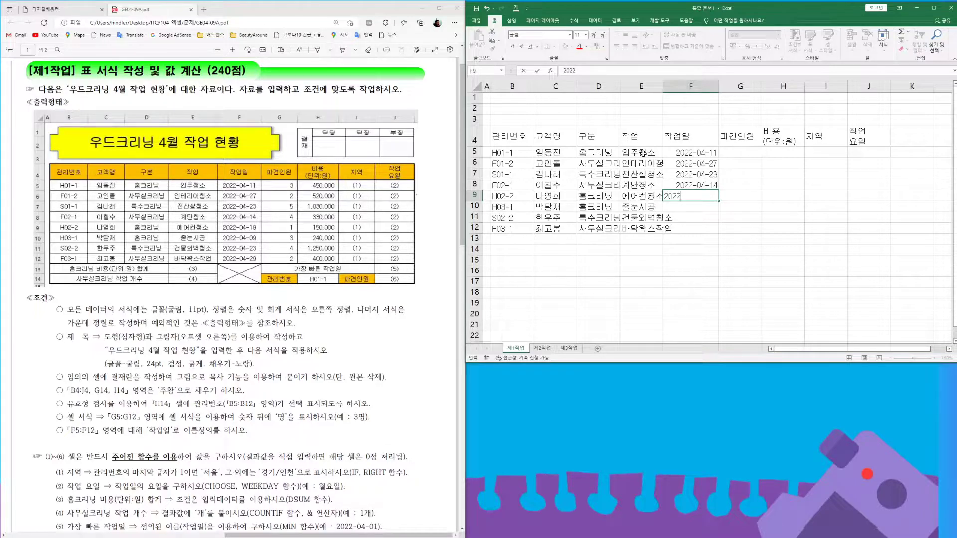
{"action": "key", "text": "Return"}
{"action": "type", "text": "20"}
{"action": "key", "text": "Up"}
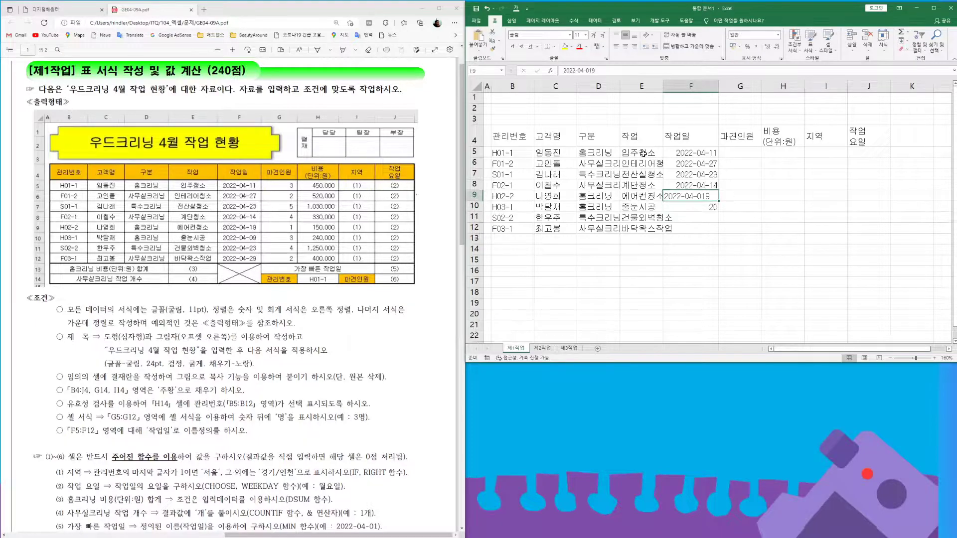
{"action": "type", "text": "2022"}
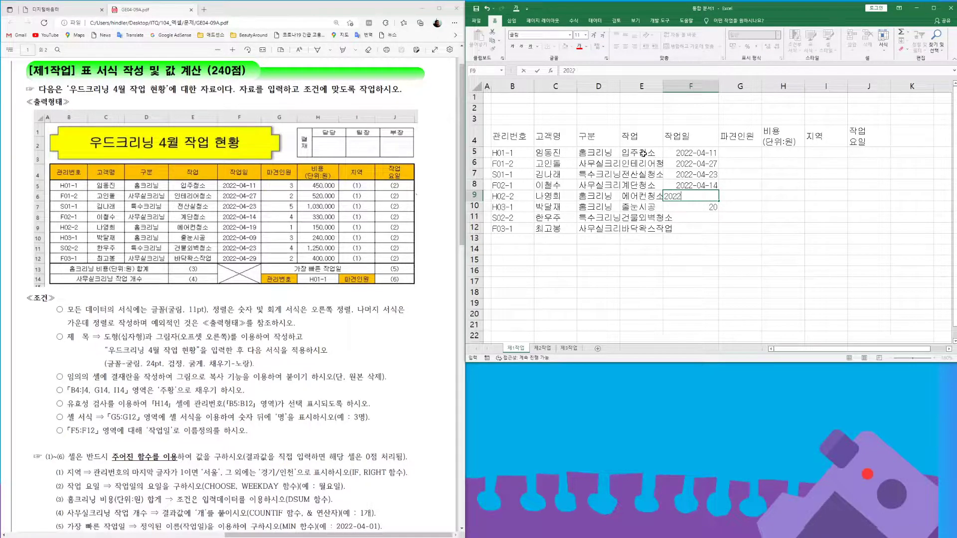
{"action": "key", "text": "Return"}
{"action": "type", "text": "2022-04-09"}
{"action": "key", "text": "Return"}
- Complete the 작업일 column with 2022-04-23 in F11 and 2022-04-29 in F12
{"action": "type", "text": "2022-0"}
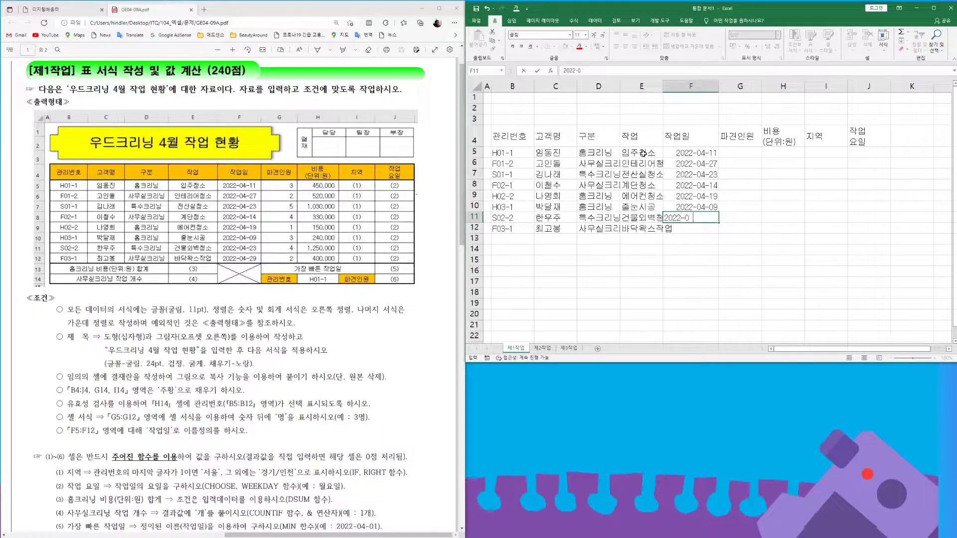
{"action": "type", "text": "4-23"}
{"action": "key", "text": "Return"}
{"action": "type", "text": "20"}
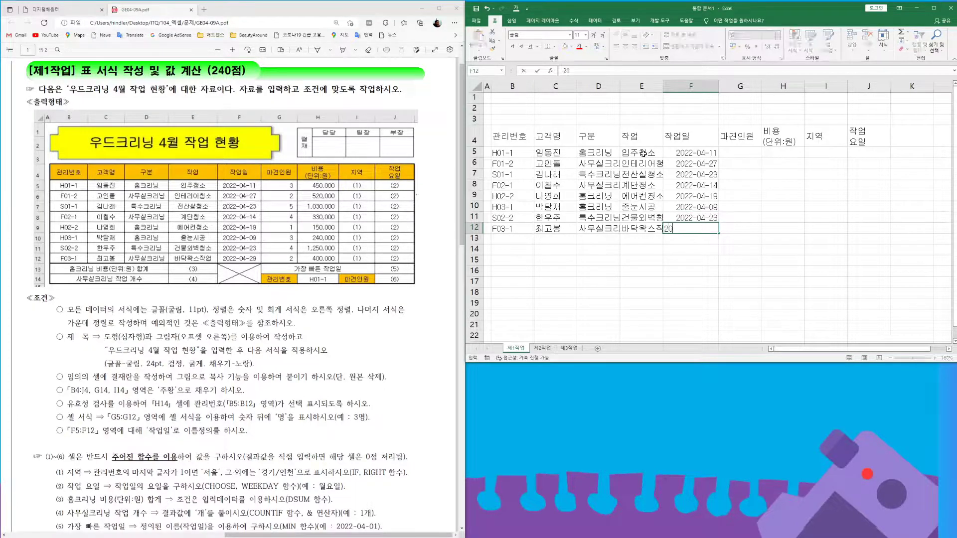
{"action": "type", "text": "22-04-29"}
{"action": "key", "text": "Return"}
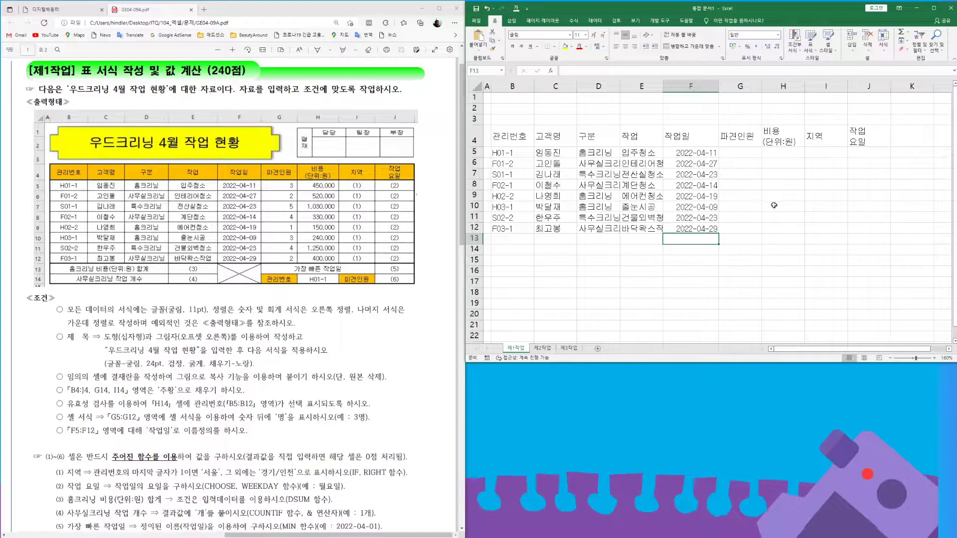
- Fill G5 to G8 under 파견인원 with 3, 2, 5 and 4
{"action": "left_click", "coordinate": [740, 152]}
{"action": "type", "text": "3"}
{"action": "key", "text": "Return"}
{"action": "type", "text": "2"}
{"action": "key", "text": "Return"}
{"action": "type", "text": "5"}
{"action": "key", "text": "Return"}
{"action": "type", "text": "4"}
{"action": "key", "text": "Return"}
- Complete the 파견인원 column with 1, 3, 4 and 2 in G9 to G12
{"action": "type", "text": "1"}
{"action": "key", "text": "Return"}
{"action": "type", "text": "3"}
{"action": "key", "text": "Return"}
{"action": "type", "text": "4"}
{"action": "key", "text": "Return"}
{"action": "type", "text": "2"}
{"action": "key", "text": "Return"}
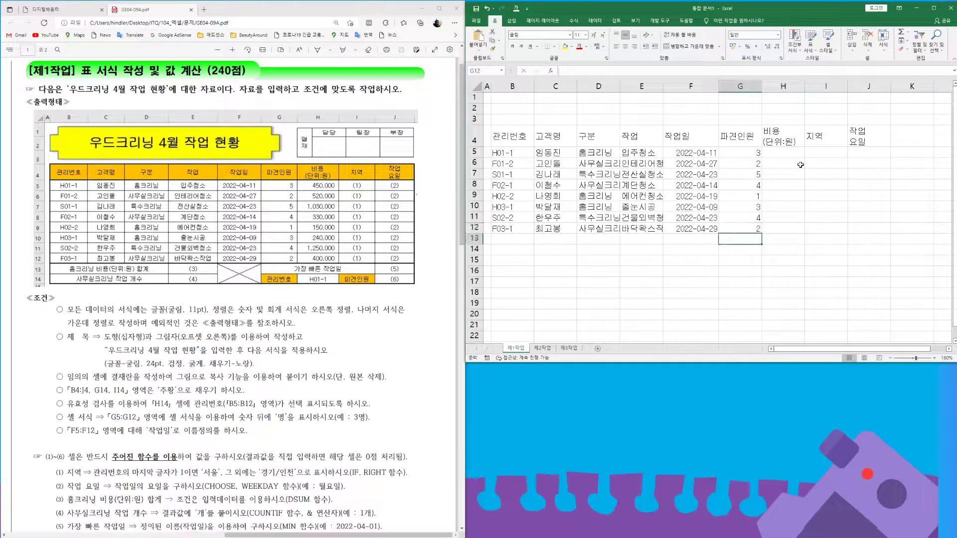
- Enter the costs 450000, 520000 and 1030000 in H5 to H7 under 비용(단위:원)
{"action": "left_click", "coordinate": [786, 153]}
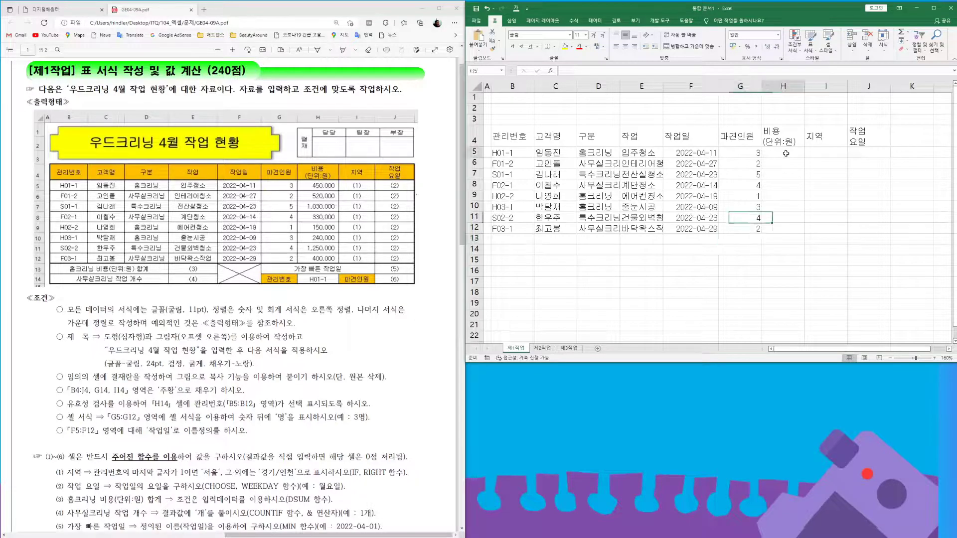
{"action": "type", "text": "45000"}
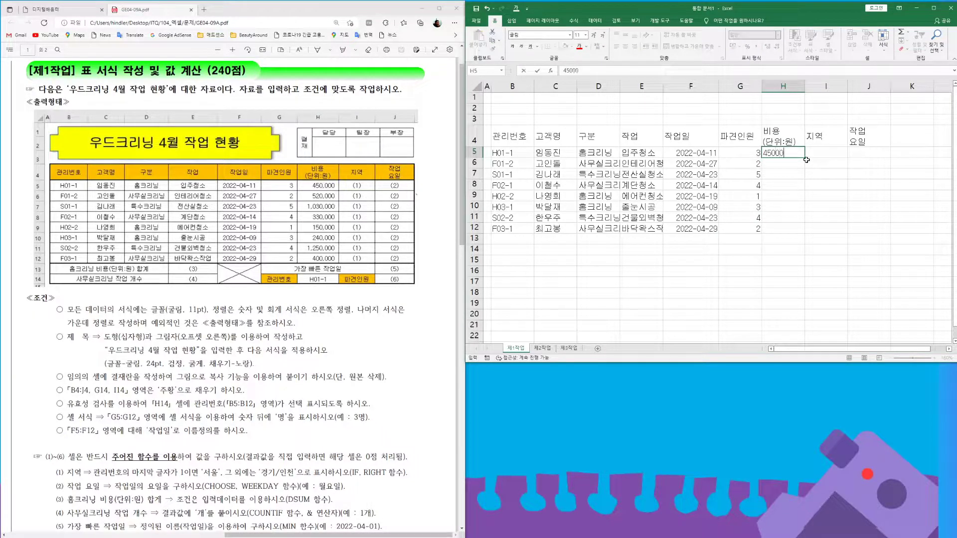
{"action": "type", "text": "0"}
{"action": "key", "text": "Return"}
{"action": "type", "text": "5200"}
{"action": "key", "text": "Return"}
{"action": "type", "text": "10300"}
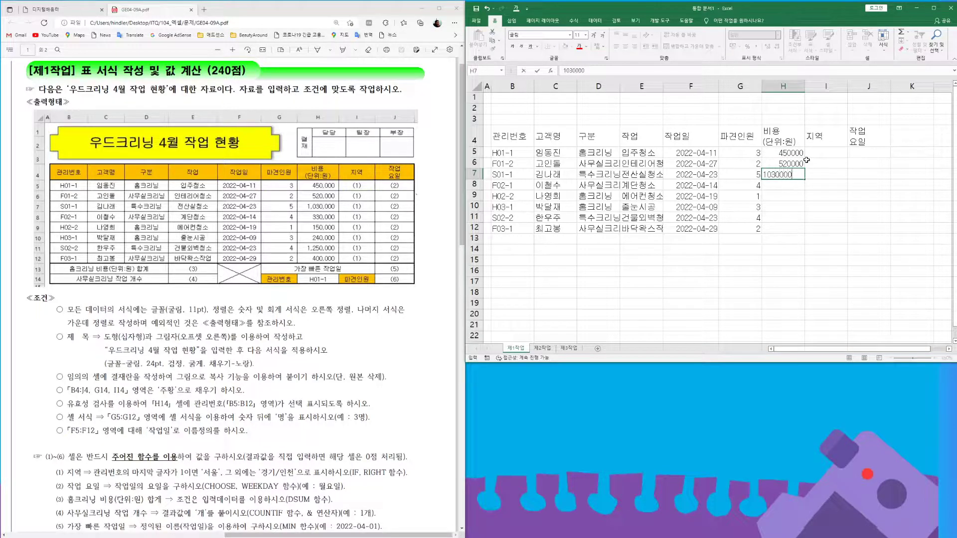
{"action": "key", "text": "Return"}
- Enter the costs 330000, 150000 and 240000 in H8 to H10 of the 비용(단위:원) column
{"action": "type", "text": "330000"}
{"action": "key", "text": "Return"}
{"action": "type", "text": "150000"}
{"action": "key", "text": "Return"}
{"action": "type", "text": "24"}
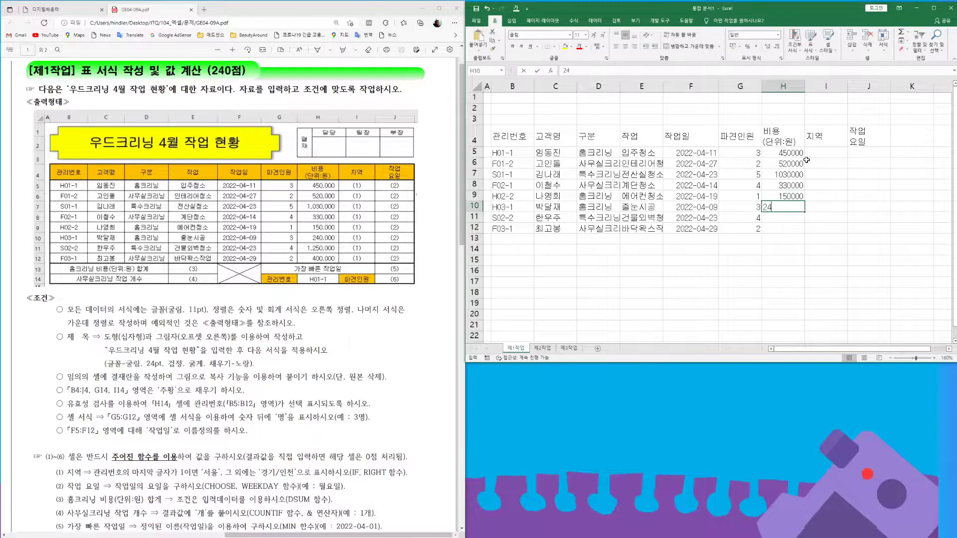
{"action": "type", "text": "0000"}
{"action": "key", "text": "Return"}
- Complete the 비용(단위:원) column with 1250000 in H11 and 400000 in H12
{"action": "type", "text": "12"}
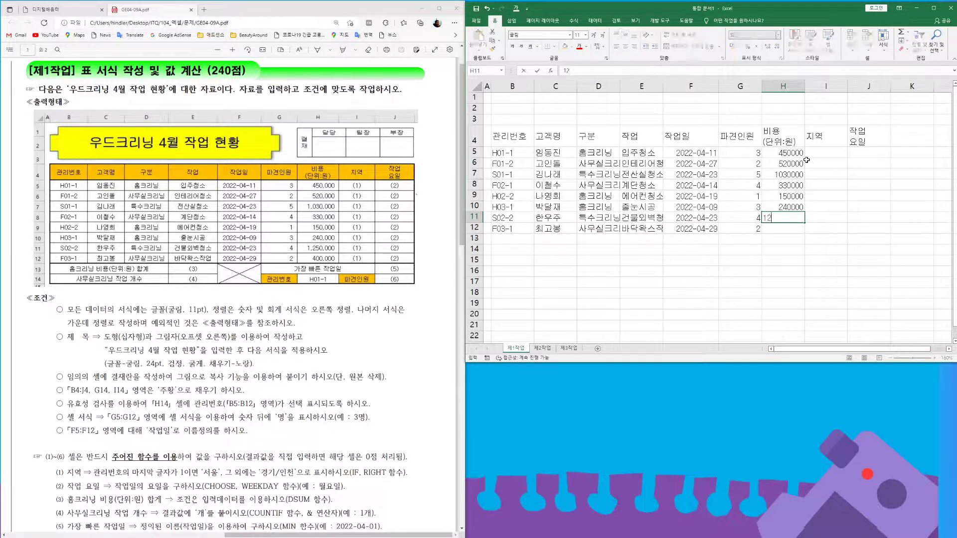
{"action": "type", "text": "50000"}
{"action": "key", "text": "Return"}
{"action": "type", "text": "40"}
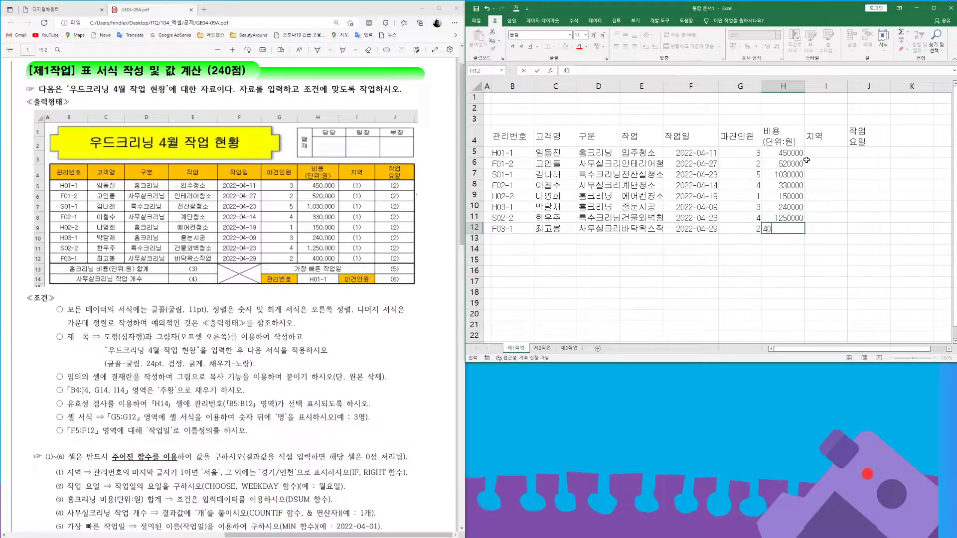
{"action": "key", "text": "Return"}
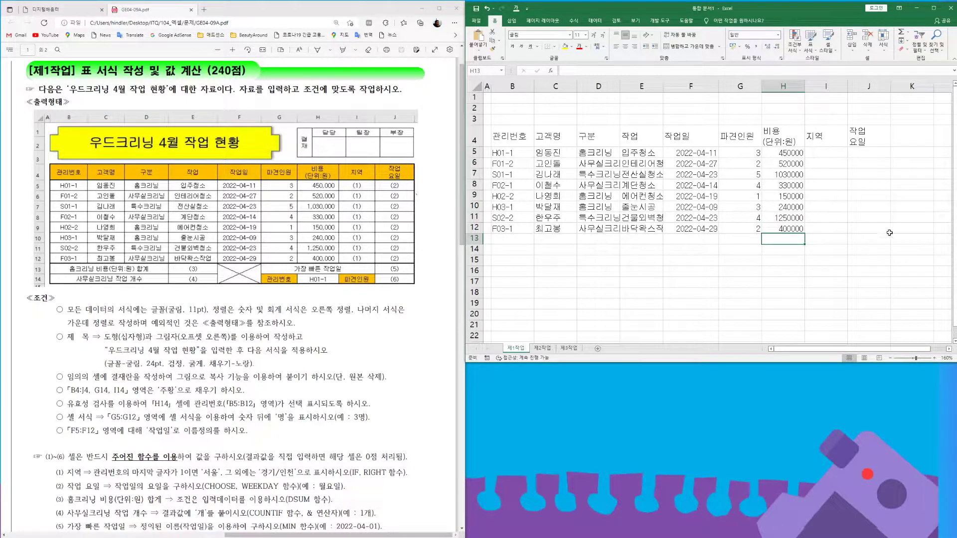
- Merge and center B13:D13 and B14:D14 as two separate label cells below the table data
{"action": "left_click", "coordinate": [511, 239]}
{"action": "left_click_drag", "start_coordinate": [513, 240], "coordinate": [598, 240]}
{"action": "left_click", "coordinate": [690, 46]}
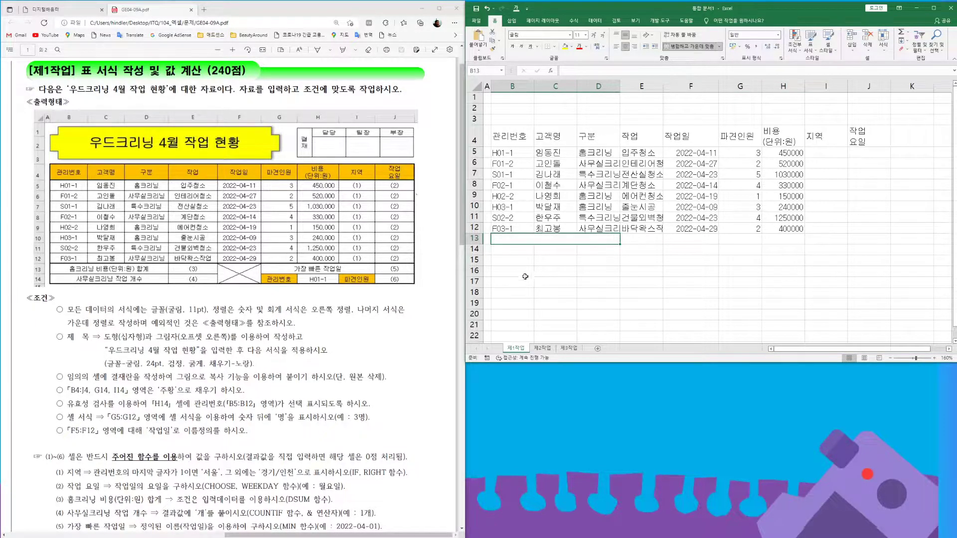
{"action": "left_click_drag", "start_coordinate": [518, 249], "coordinate": [598, 249]}
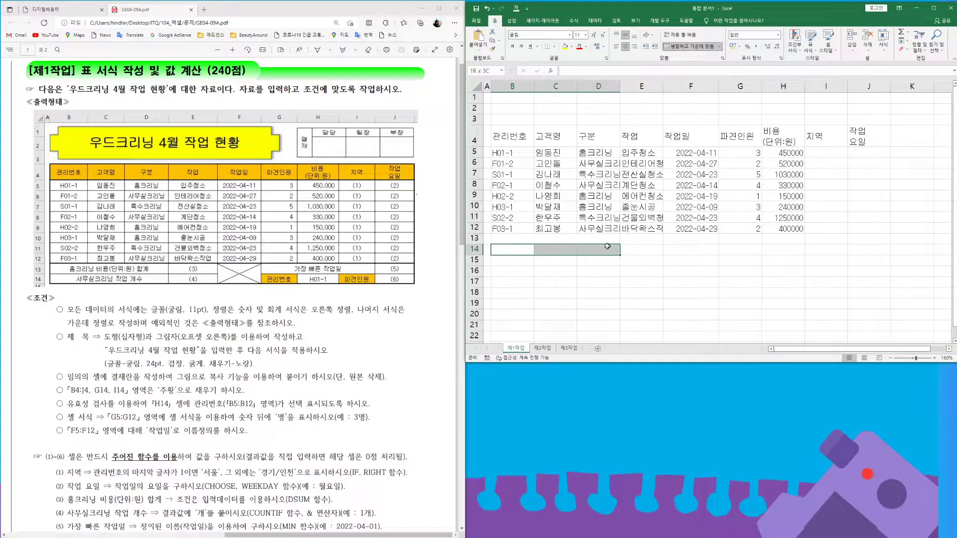
{"action": "left_click", "coordinate": [690, 47]}
- Merge and center F13:F14 and G13:I13 to match the reference table's summary rows
{"action": "left_click", "coordinate": [692, 237]}
{"action": "left_click_drag", "start_coordinate": [692, 236], "coordinate": [692, 249]}
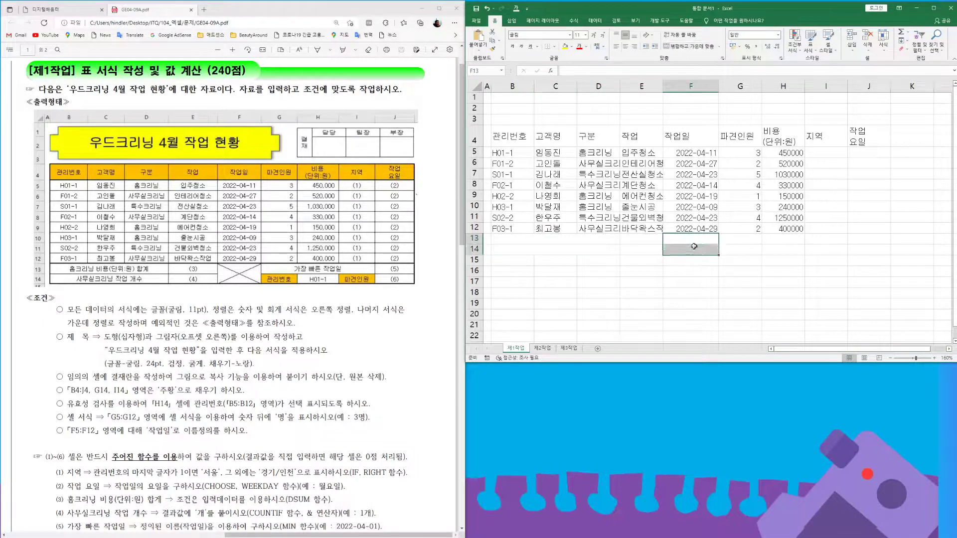
{"action": "left_click", "coordinate": [690, 46]}
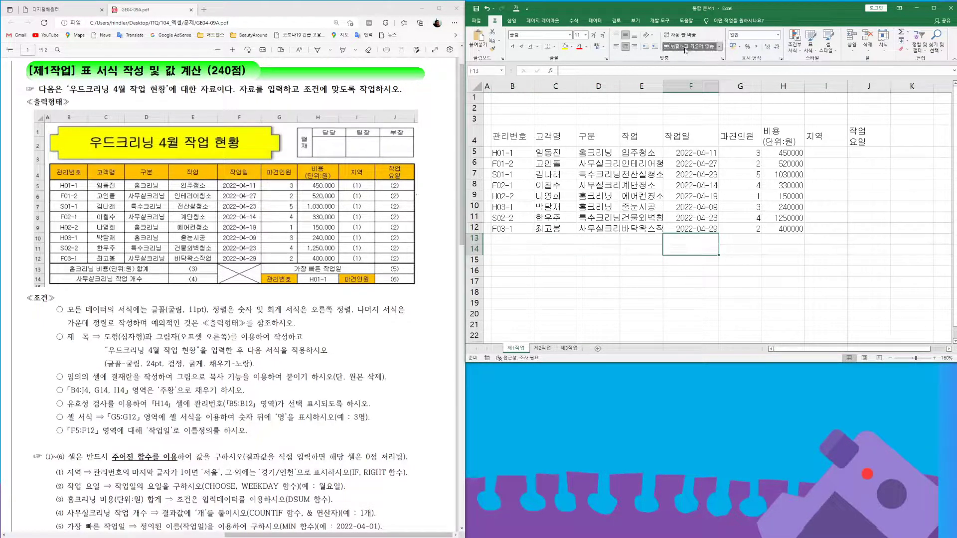
{"action": "left_click", "coordinate": [738, 239]}
{"action": "left_click_drag", "start_coordinate": [765, 239], "coordinate": [827, 239]}
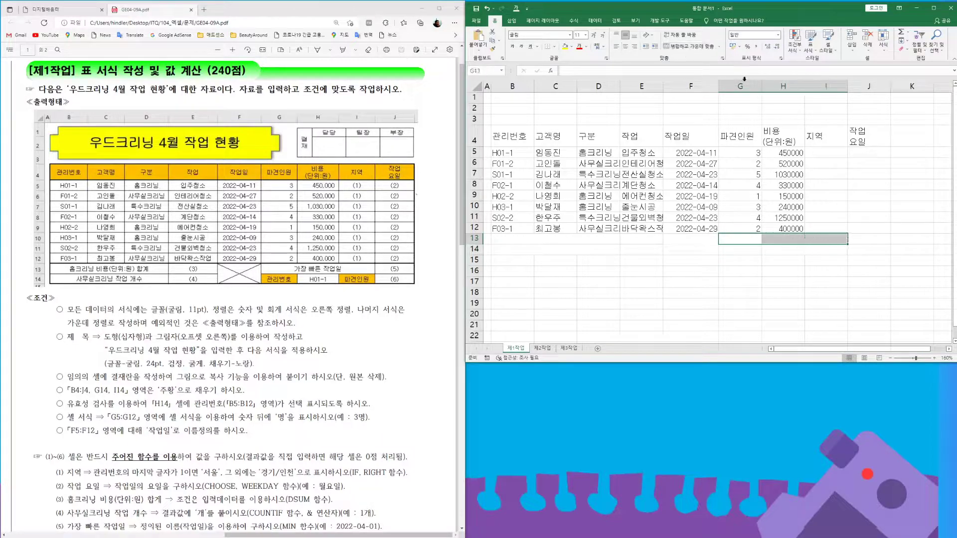
{"action": "left_click", "coordinate": [695, 50]}
- Apply all borders to the whole table range B4:J14
{"action": "left_click_drag", "start_coordinate": [513, 136], "coordinate": [876, 241]}
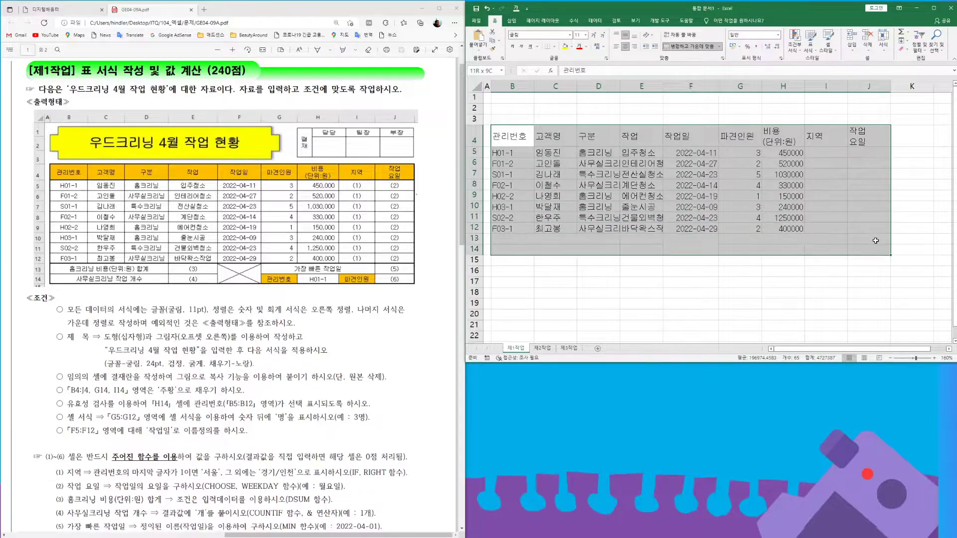
{"action": "left_click", "coordinate": [555, 49]}
{"action": "left_click", "coordinate": [569, 111]}
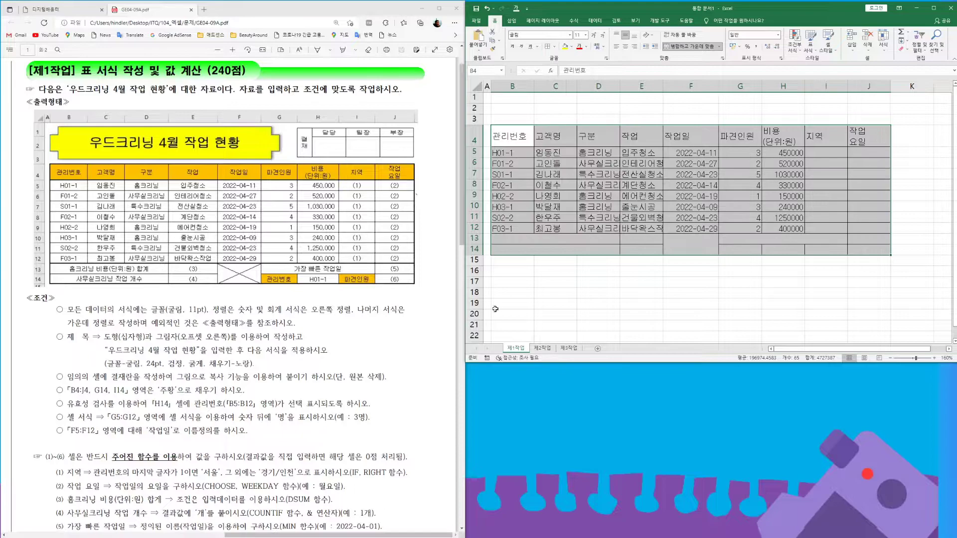
- Enter the summary labels 홈크리닝 비용(단위:원) 합계 in B13 and 사무실크리닝 작업 개수 in B14
{"action": "left_click", "coordinate": [538, 239]}
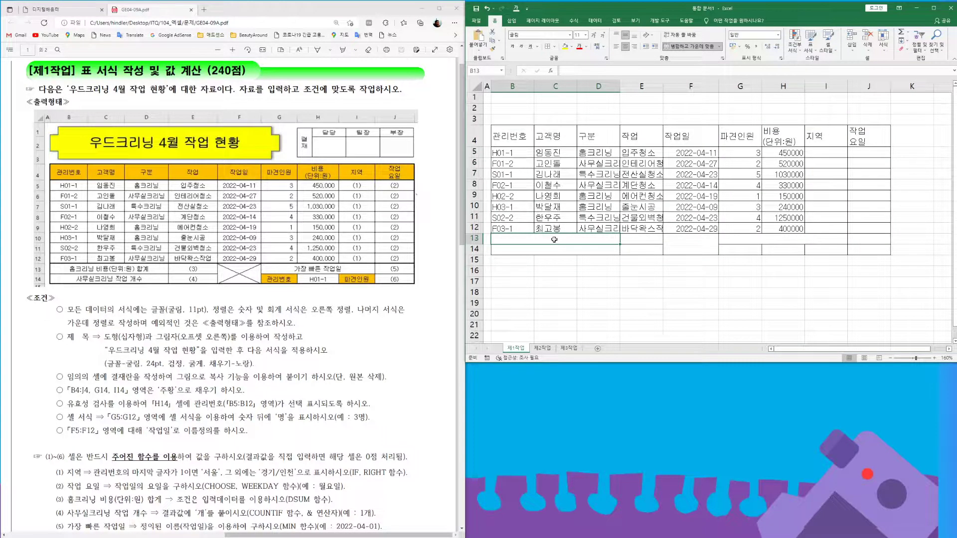
{"action": "type", "text": "홈크리닝 비용(단ㅇ"}
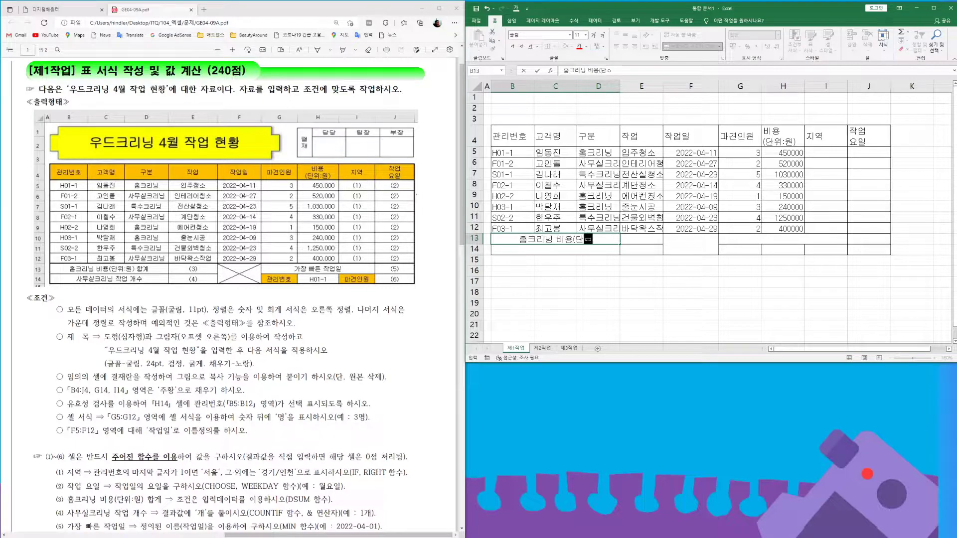
{"action": "type", "text": ":원)"}
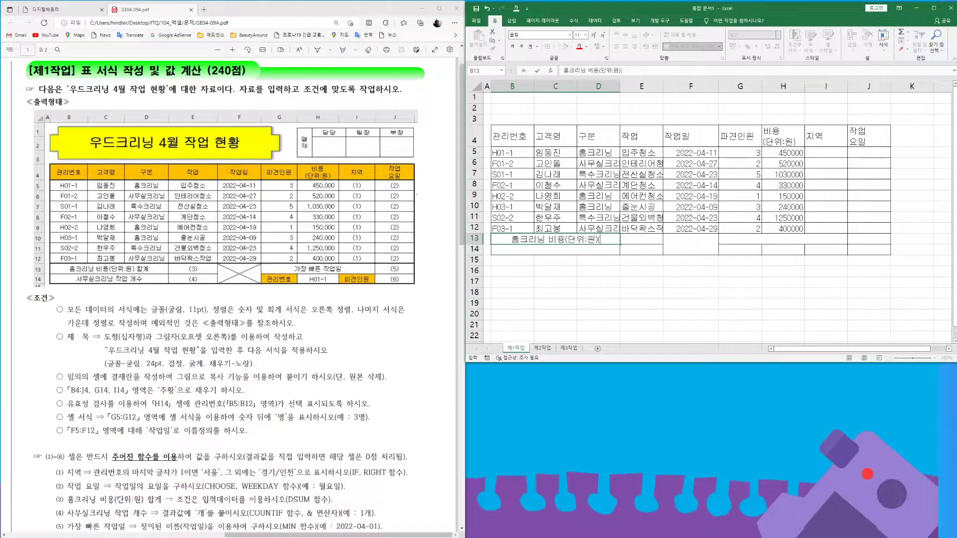
{"action": "type", "text": " 합계"}
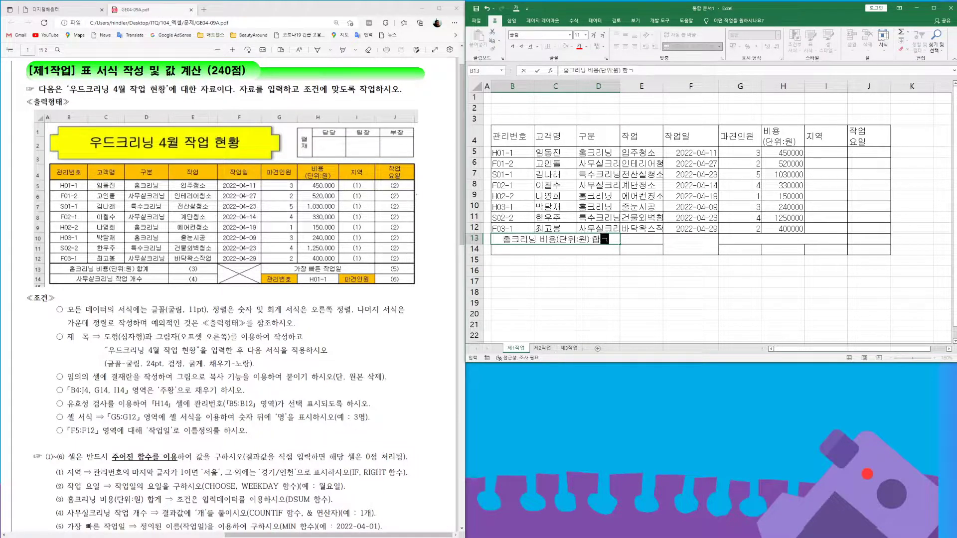
{"action": "key", "text": "Return"}
{"action": "type", "text": "사"}
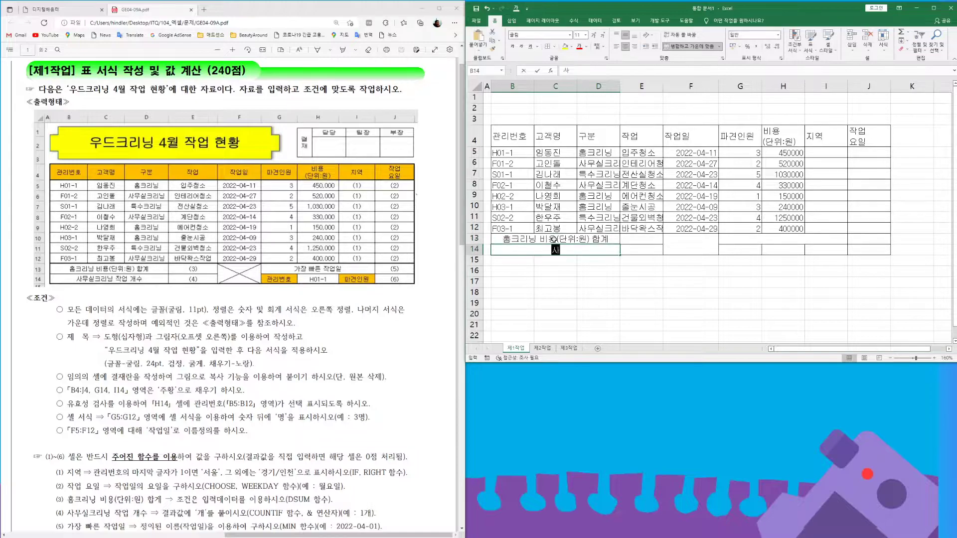
{"action": "type", "text": "무실클리닝 작어"}
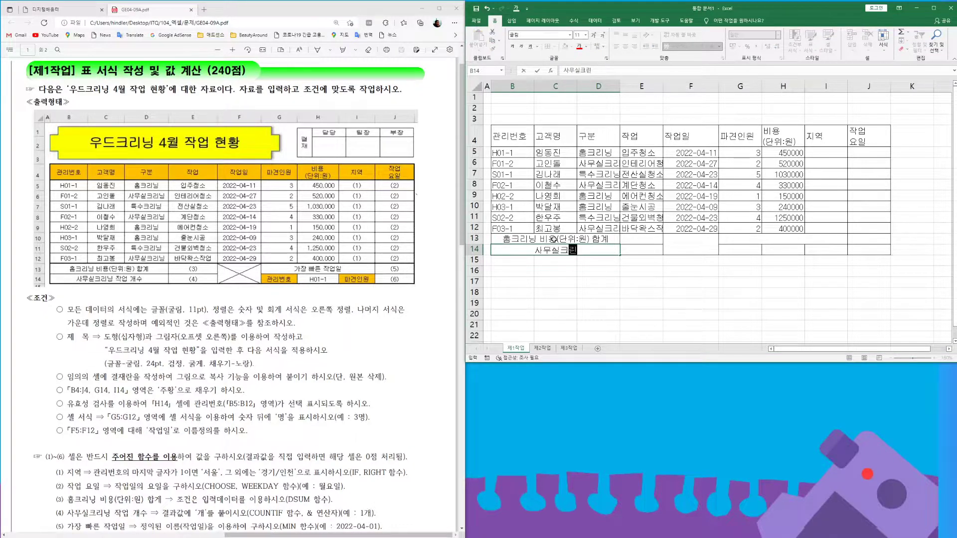
{"action": "type", "text": "업 개수"}
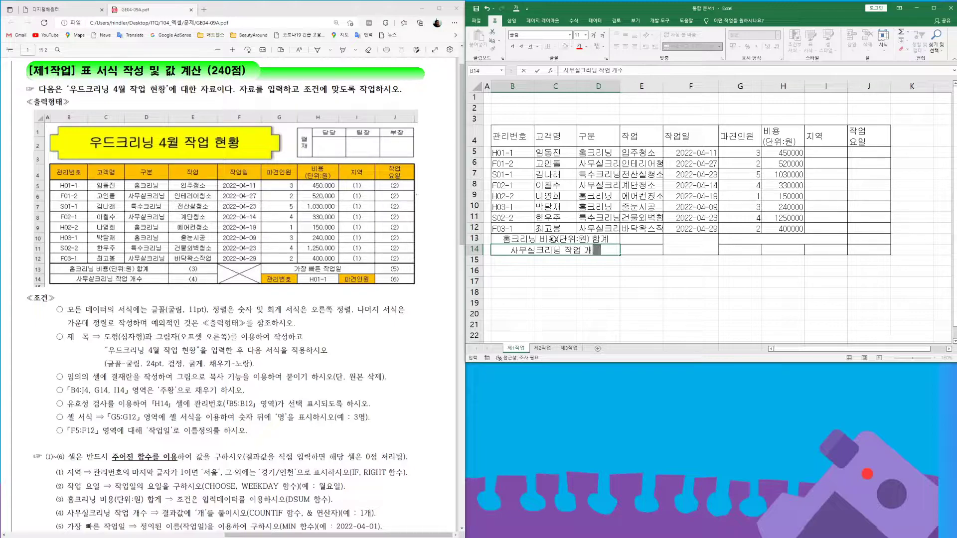
- Enter the labels 가장 빠른 작업일 in G13, 관리번호 in G14 and 파견인원 in I14
{"action": "left_click", "coordinate": [782, 236]}
{"action": "type", "text": "가장 빠르른 작업일"}
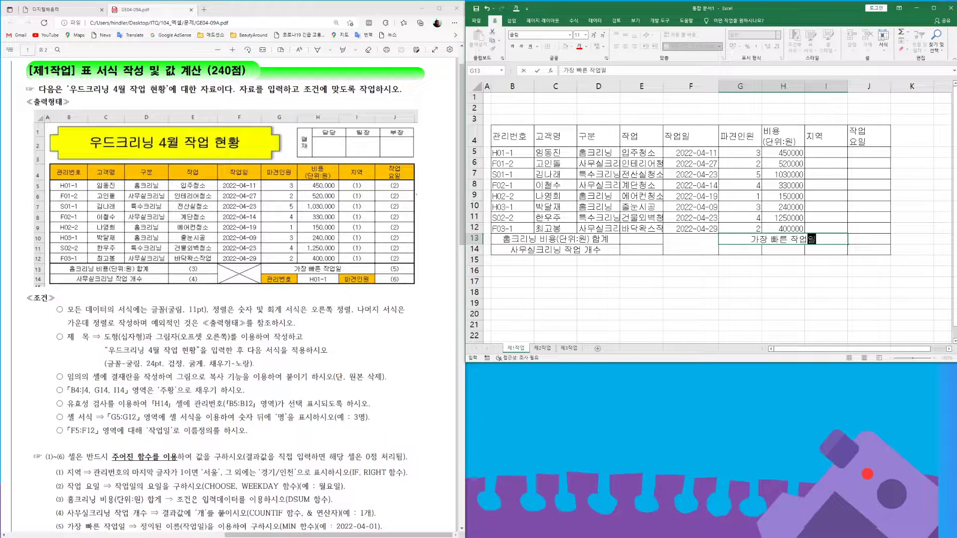
{"action": "key", "text": "Return"}
{"action": "type", "text": "관리번호"}
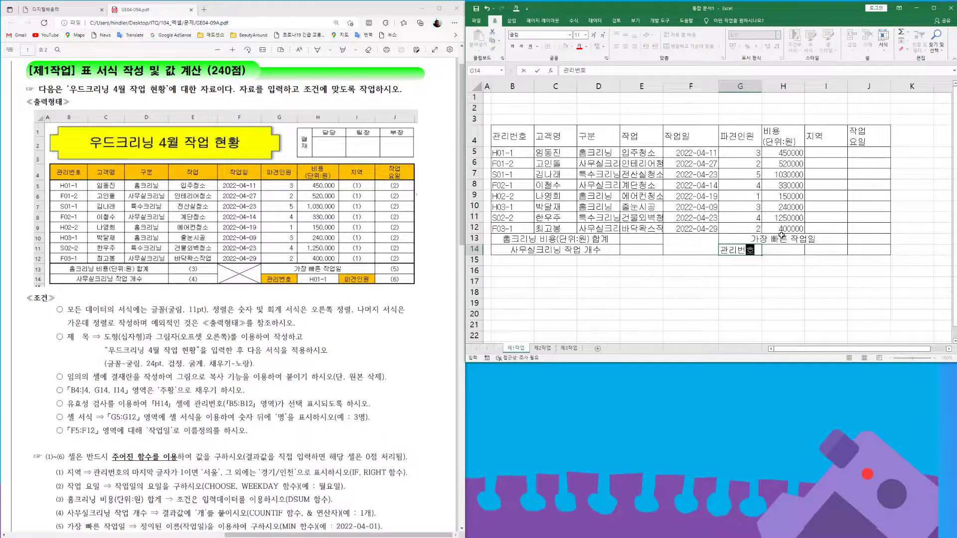
{"action": "key", "text": "Tab"}
{"action": "key", "text": "Tab"}
{"action": "type", "text": "파견인원"}
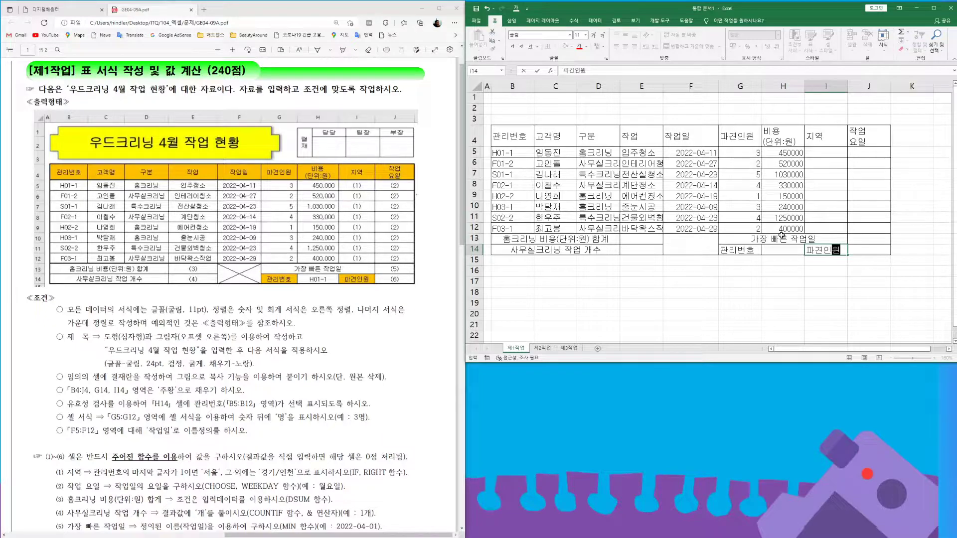
{"action": "key", "text": "Return"}
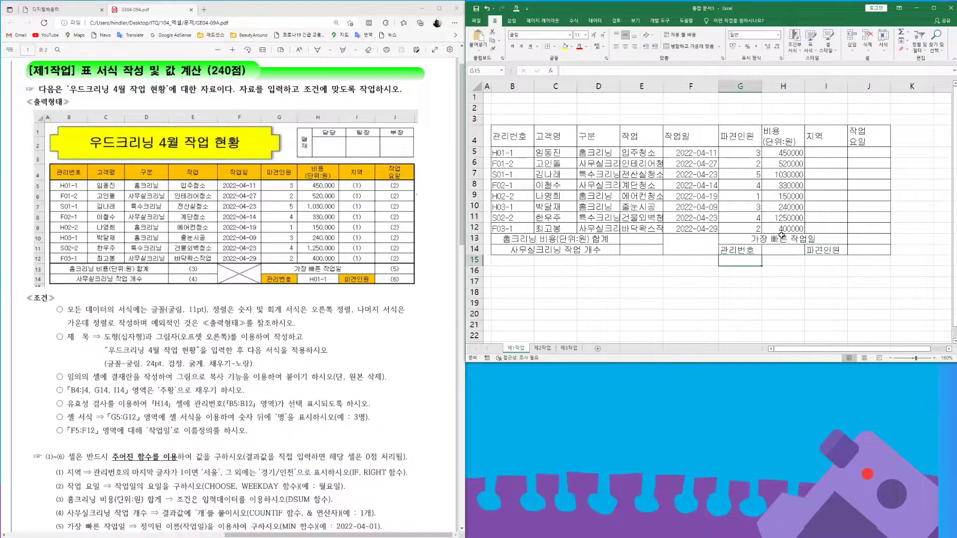
- Fit columns D and E to their contents and slightly widen columns F and H
{"action": "double_click", "coordinate": [619, 86]}
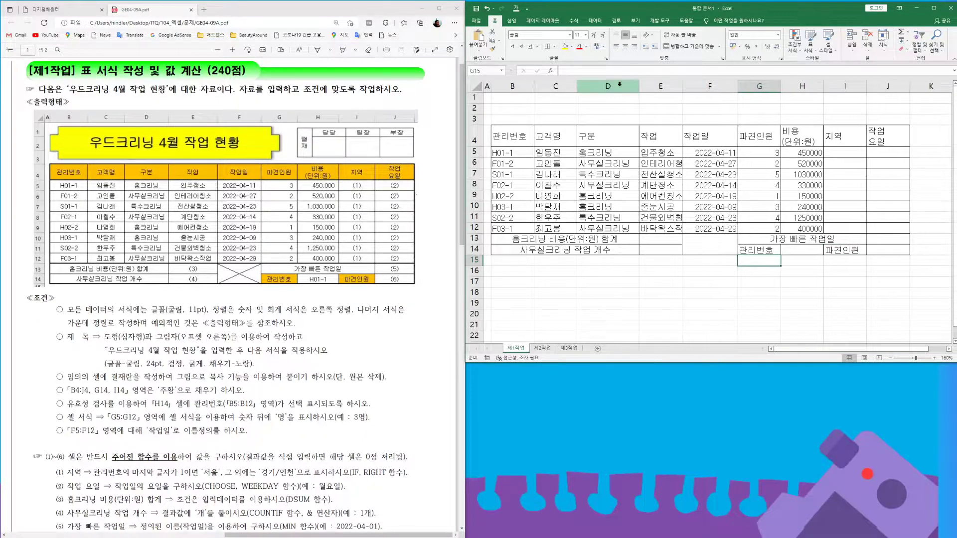
{"action": "double_click", "coordinate": [682, 86]}
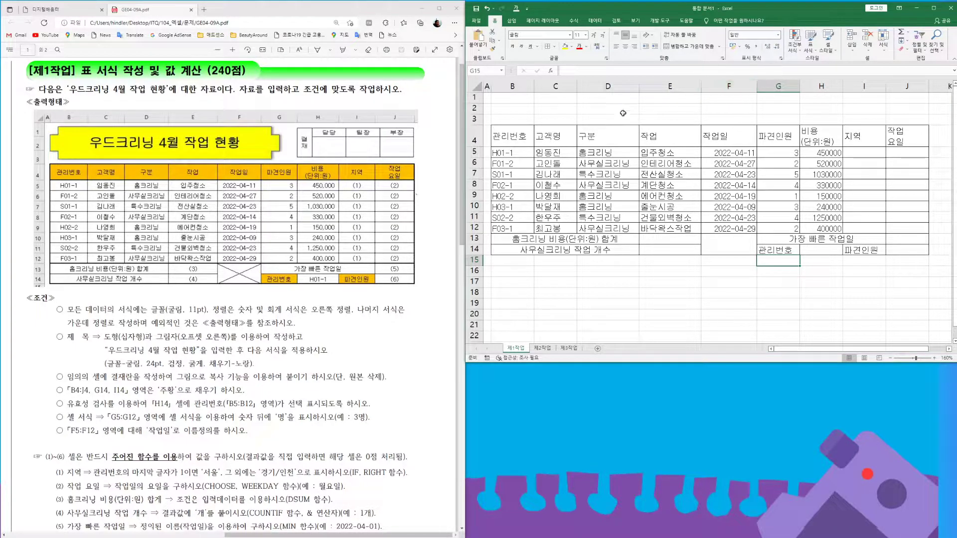
{"action": "left_click_drag", "start_coordinate": [757, 88], "coordinate": [761, 88]}
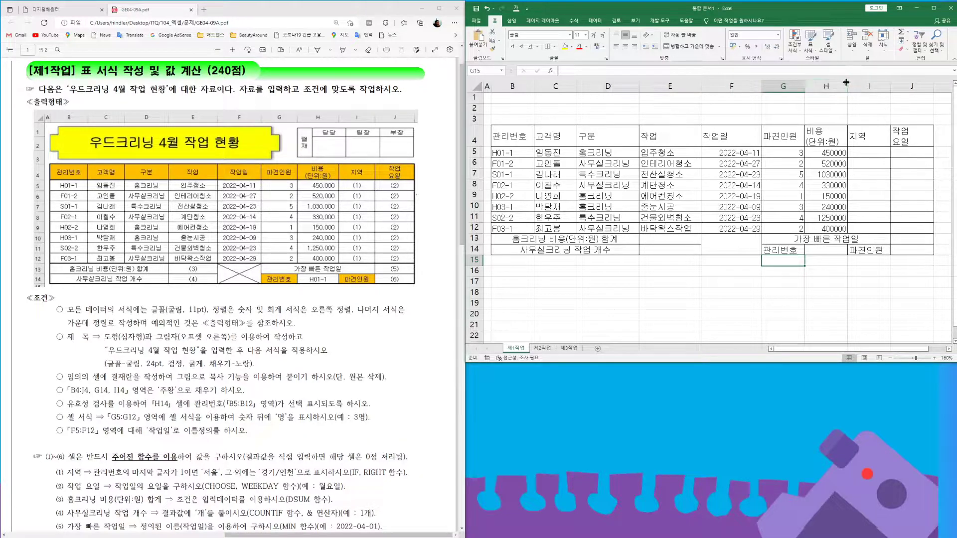
{"action": "left_click_drag", "start_coordinate": [848, 85], "coordinate": [860, 86]}
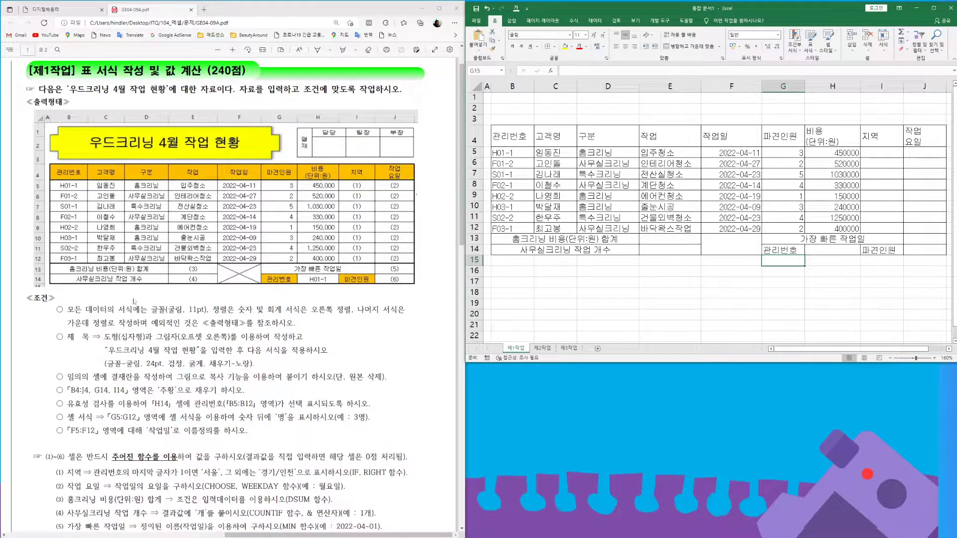
- Center the contents of the whole table range B4:J14 horizontally
{"action": "left_click", "coordinate": [612, 153]}
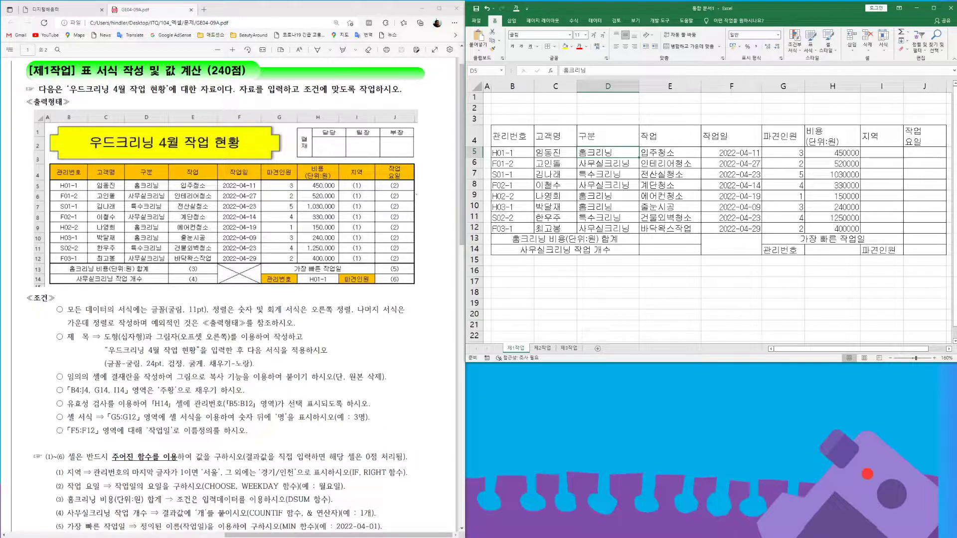
{"action": "left_click_drag", "start_coordinate": [513, 135], "coordinate": [921, 251]}
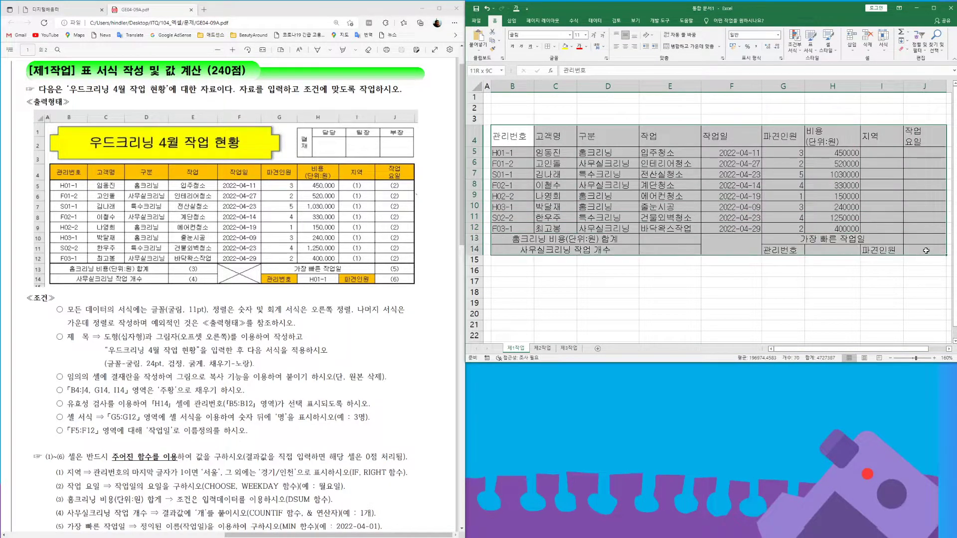
{"action": "left_click", "coordinate": [625, 47]}
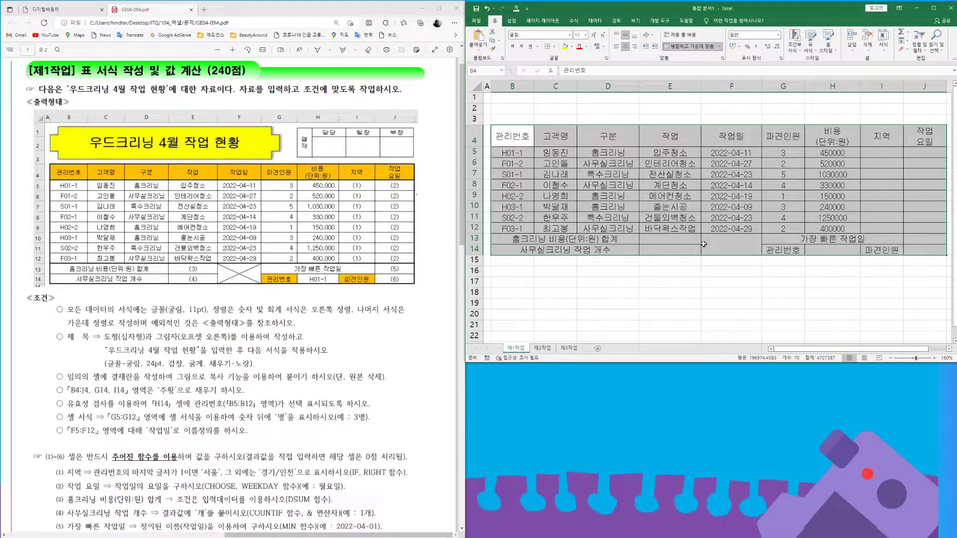
- Right-align the numbers in G5:H12 and apply the comma style to the 비용 values in H5:H12
{"action": "left_click_drag", "start_coordinate": [777, 153], "coordinate": [835, 229]}
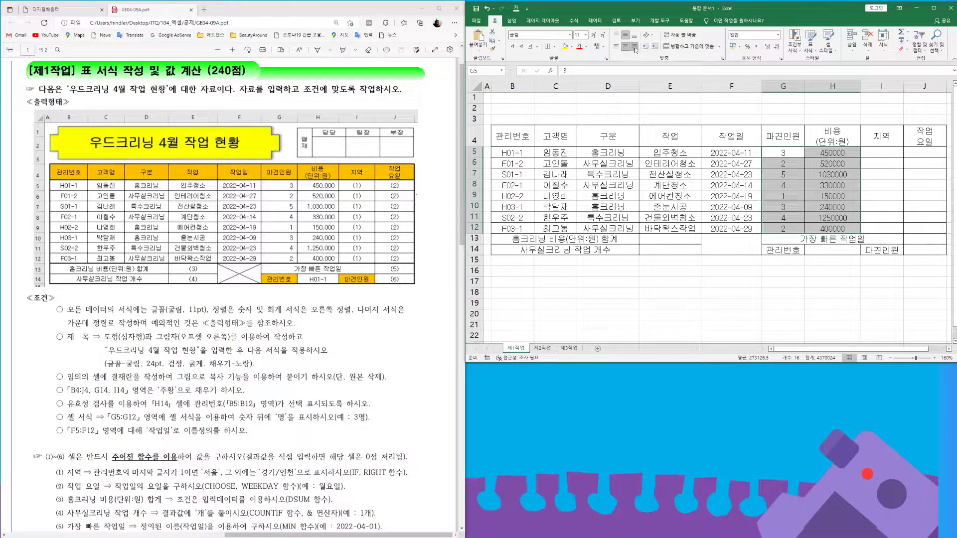
{"action": "left_click", "coordinate": [635, 48]}
{"action": "left_click", "coordinate": [827, 152]}
{"action": "left_click_drag", "start_coordinate": [827, 152], "coordinate": [833, 228]}
{"action": "left_click", "coordinate": [756, 47]}
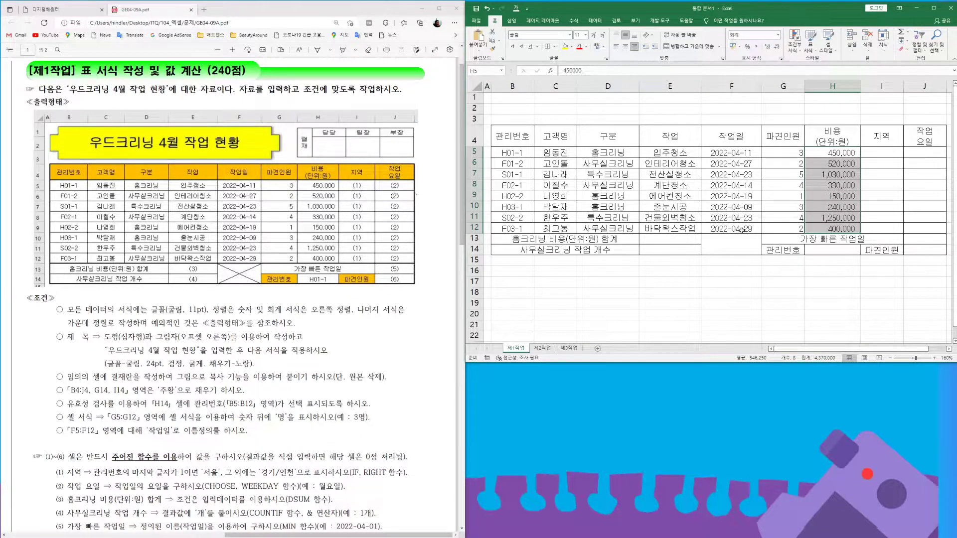
- Apply the 숫자 number format to the 파견인원 values in G5:G12
{"action": "left_click_drag", "start_coordinate": [774, 149], "coordinate": [790, 225]}
{"action": "left_click_drag", "start_coordinate": [785, 154], "coordinate": [788, 226]}
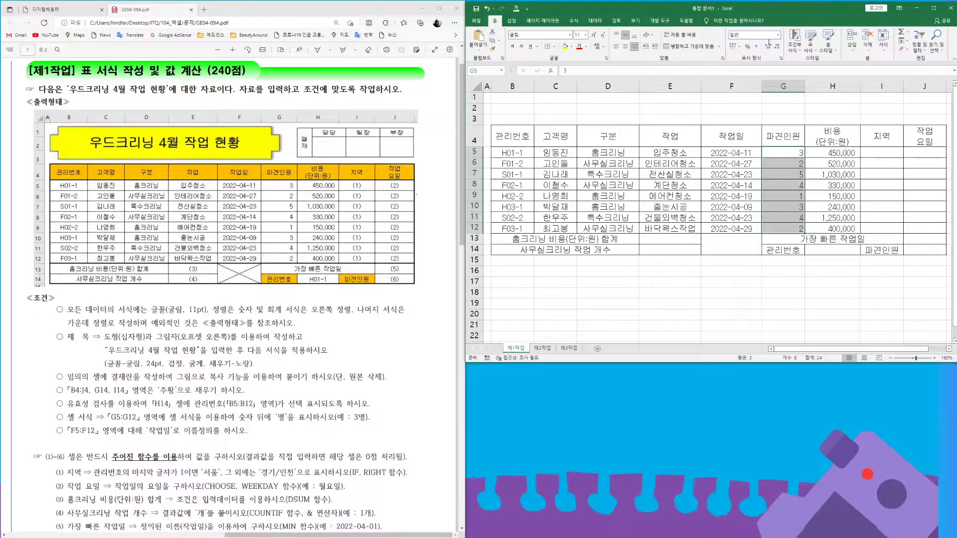
{"action": "left_click", "coordinate": [777, 35]}
{"action": "left_click", "coordinate": [766, 65]}
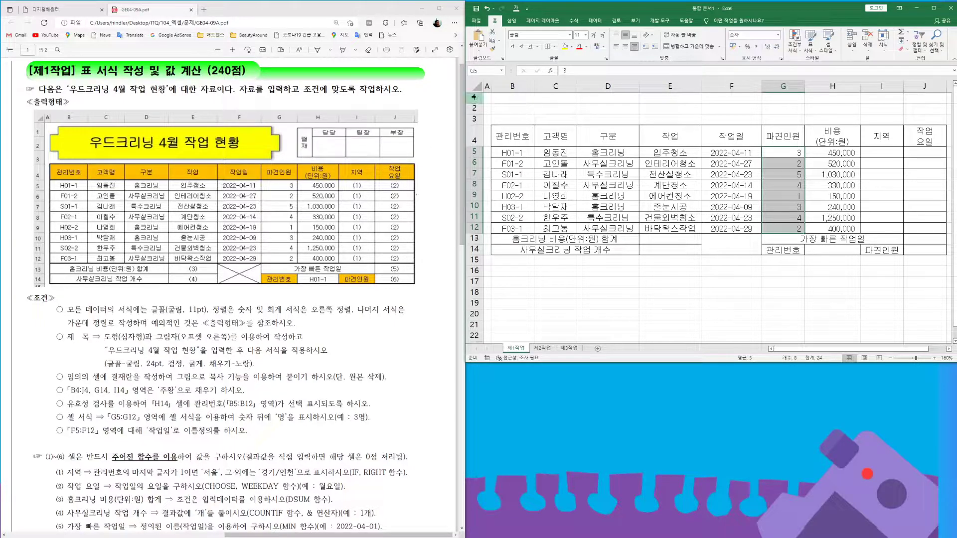
- Increase the height of rows 1 to 3 and draw a cross shape about 1.75 cm by 12.97 cm over B1:G3
{"action": "left_click_drag", "start_coordinate": [477, 98], "coordinate": [477, 131]}
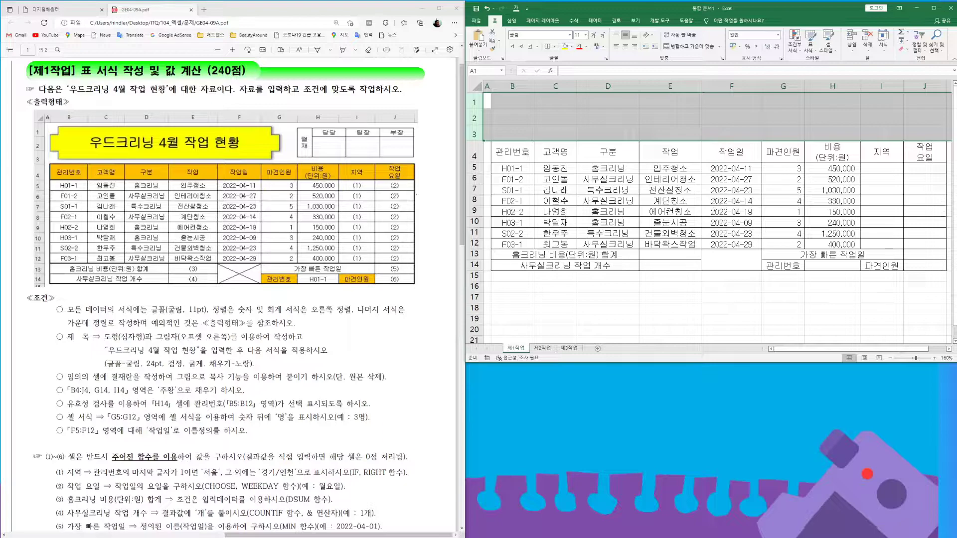
{"action": "left_click", "coordinate": [512, 20]}
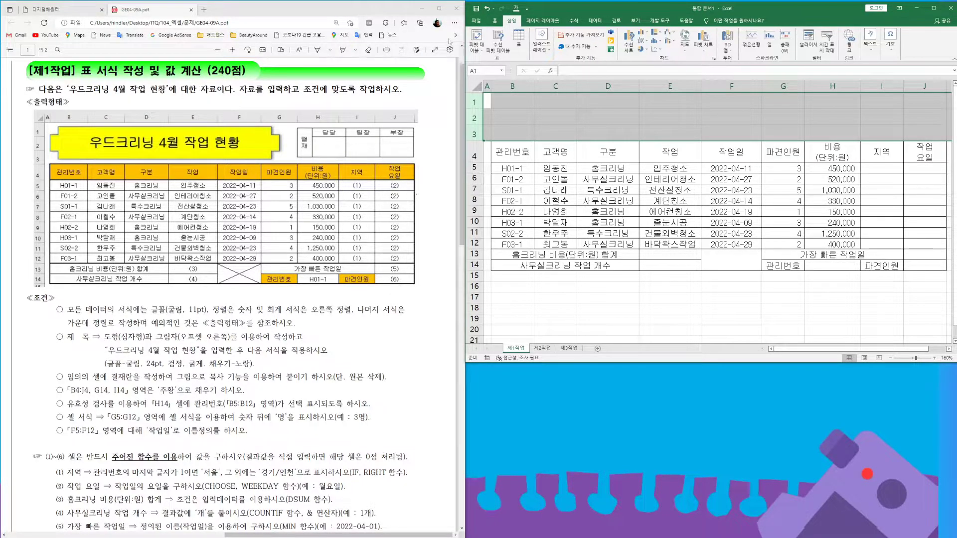
{"action": "left_click", "coordinate": [545, 52]}
{"action": "left_click", "coordinate": [554, 80]}
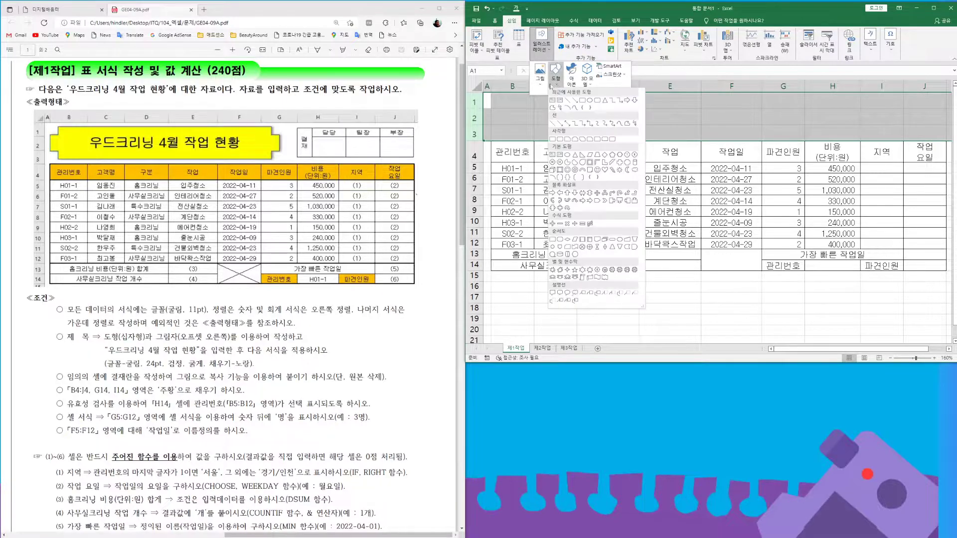
{"action": "left_click", "coordinate": [619, 162]}
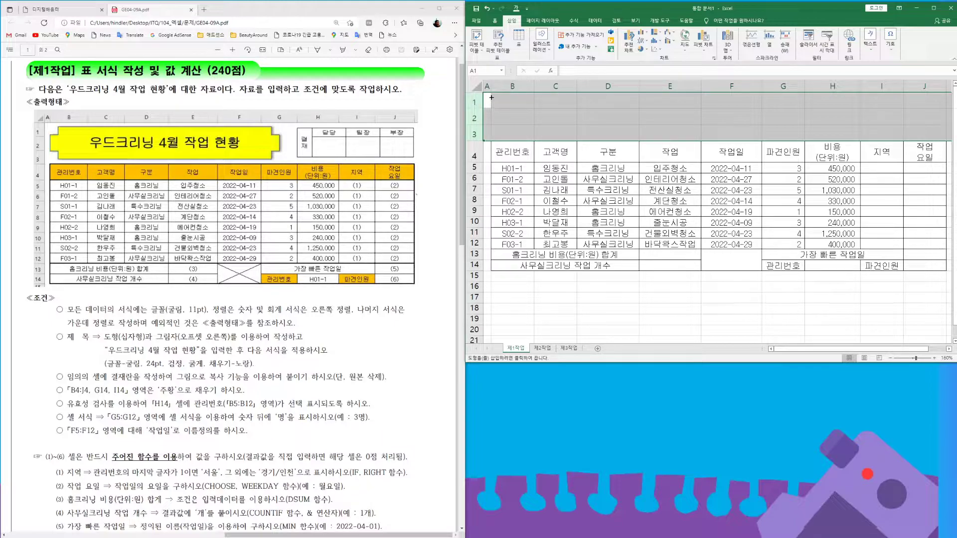
{"action": "mouse_move", "coordinate": [491, 96]}
{"action": "left_mouse_down"}
{"action": "mouse_move", "coordinate": [568, 125]}
{"action": "mouse_move", "coordinate": [784, 139]}
{"action": "left_mouse_up"}
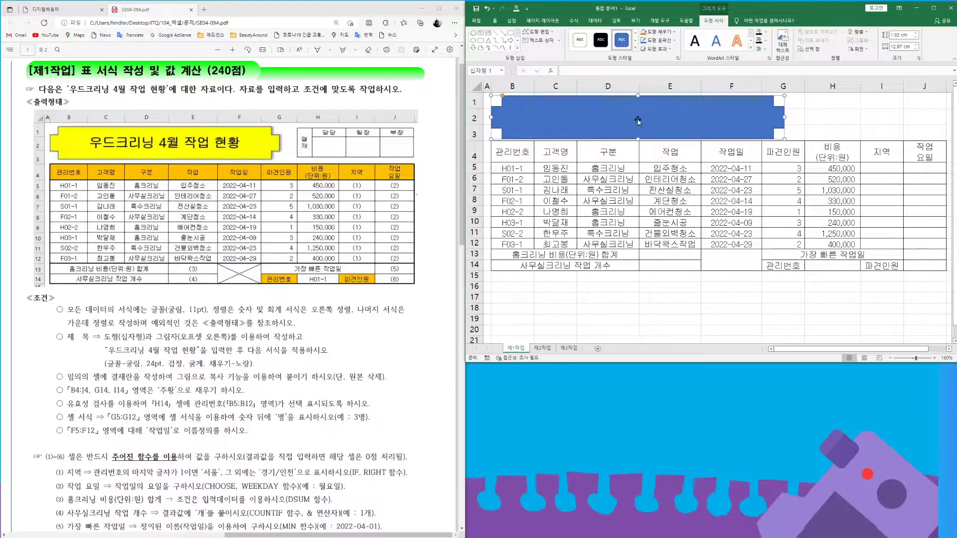
{"action": "left_click_drag", "start_coordinate": [639, 139], "coordinate": [639, 135]}
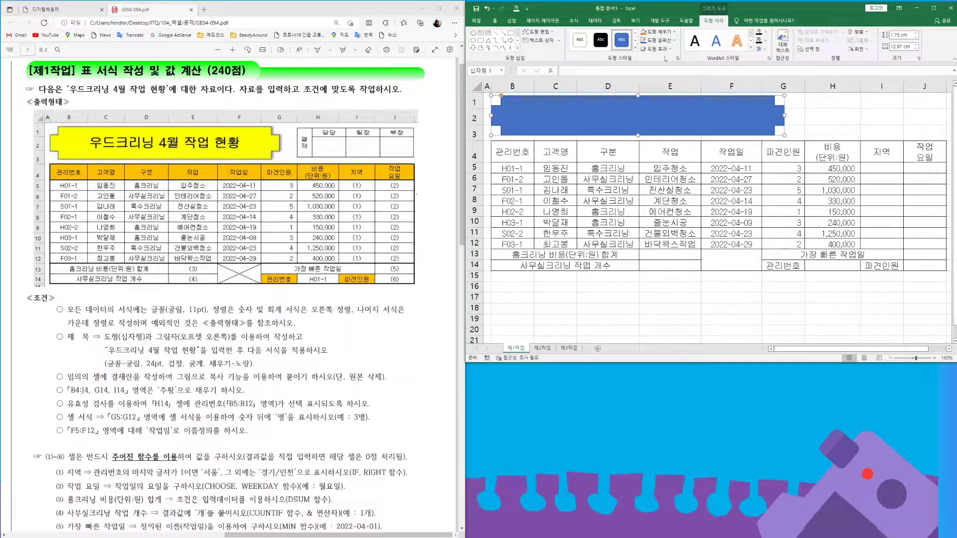
- Apply the outer offset-right shadow to the cross shape and enter the title 우드크리닝 4월 작업 현황 in it
{"action": "left_click", "coordinate": [668, 49]}
{"action": "mouse_move", "coordinate": [668, 81]}
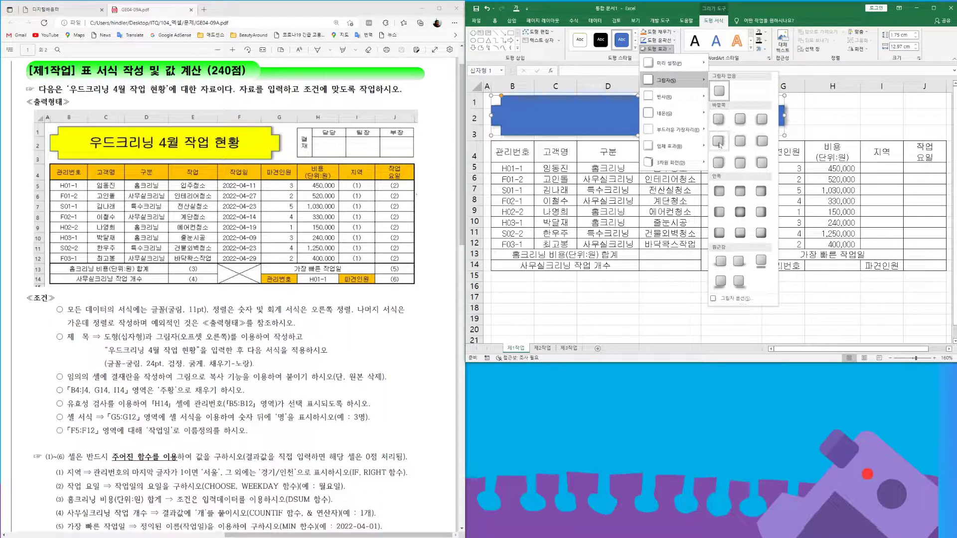
{"action": "left_click", "coordinate": [718, 141]}
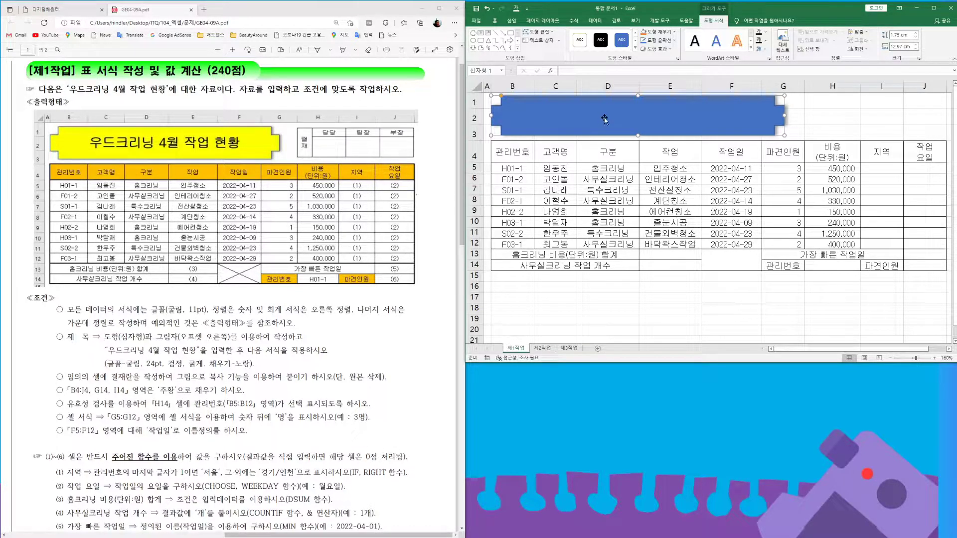
{"action": "type", "text": "우드크리닝 4월 작업 현황"}
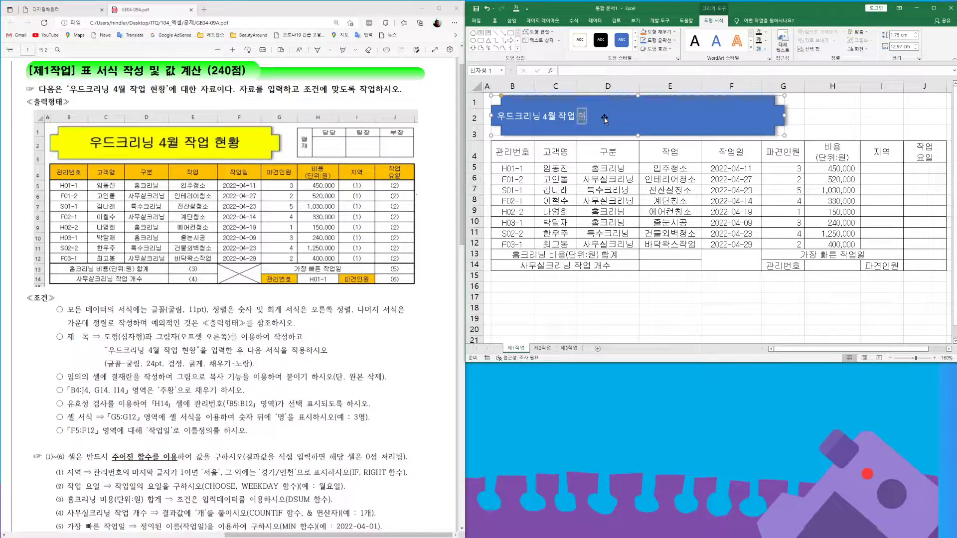
- Format the title shape's text as 굴림, 24 pt, bold
{"action": "left_click", "coordinate": [619, 122]}
{"action": "left_click", "coordinate": [496, 24]}
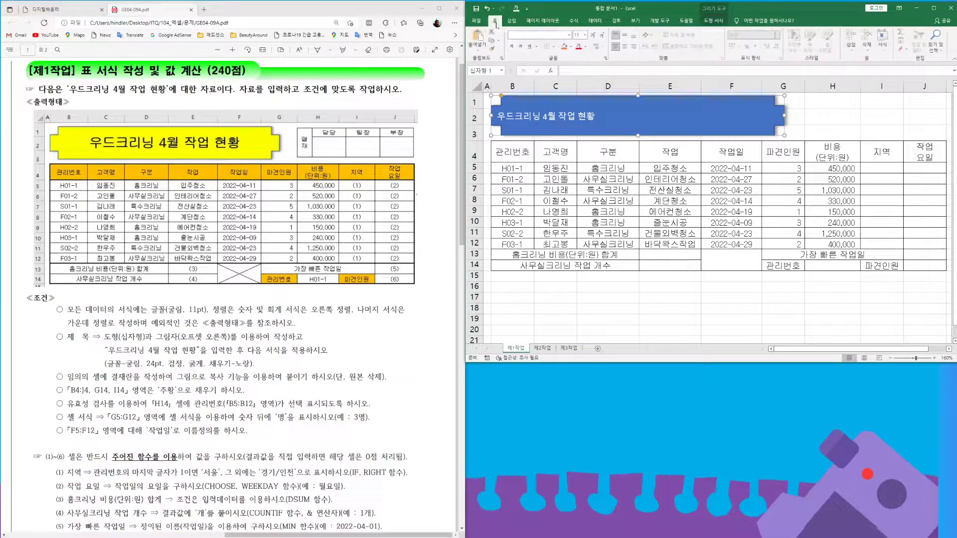
{"action": "type", "text": "굴림"}
{"action": "key", "text": "Return"}
{"action": "left_click", "coordinate": [578, 35]}
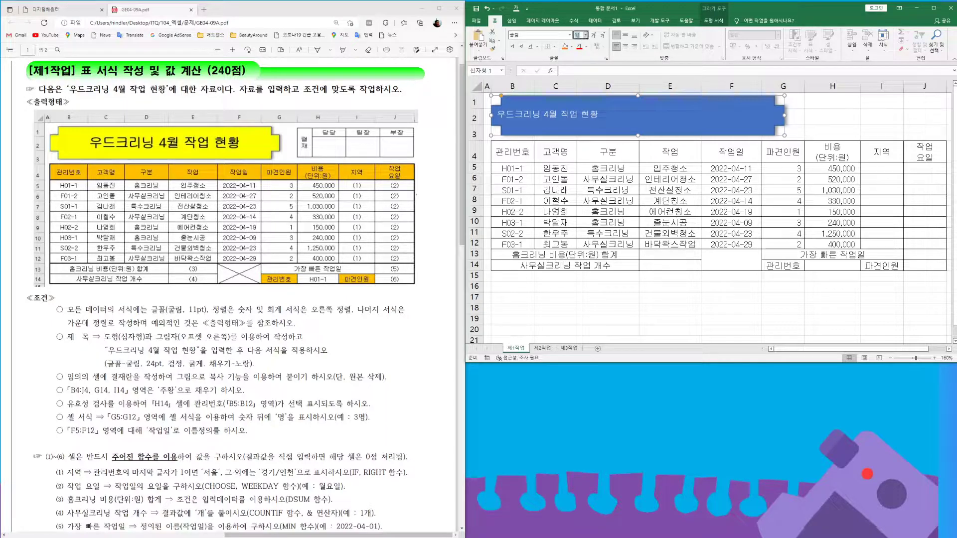
{"action": "type", "text": "24"}
{"action": "key", "text": "Return"}
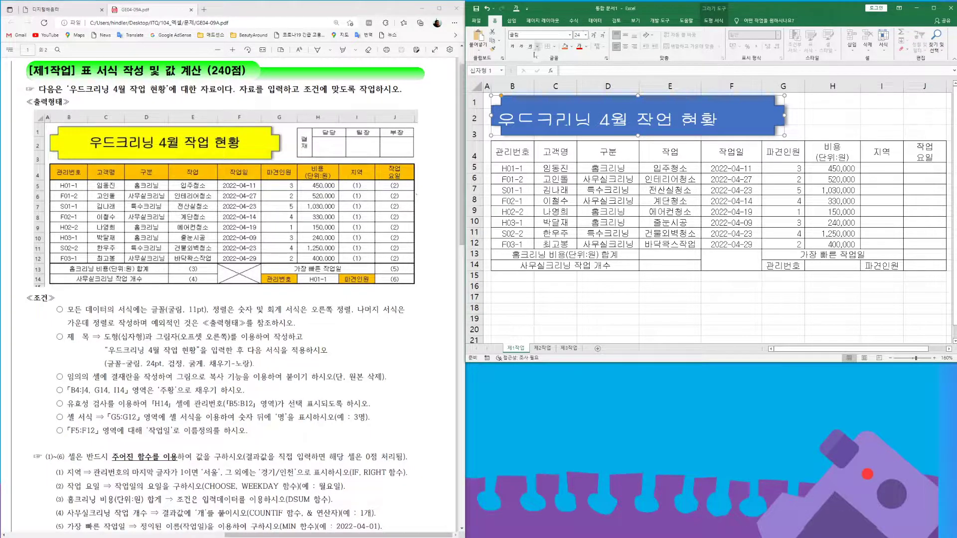
{"action": "left_click", "coordinate": [512, 46]}
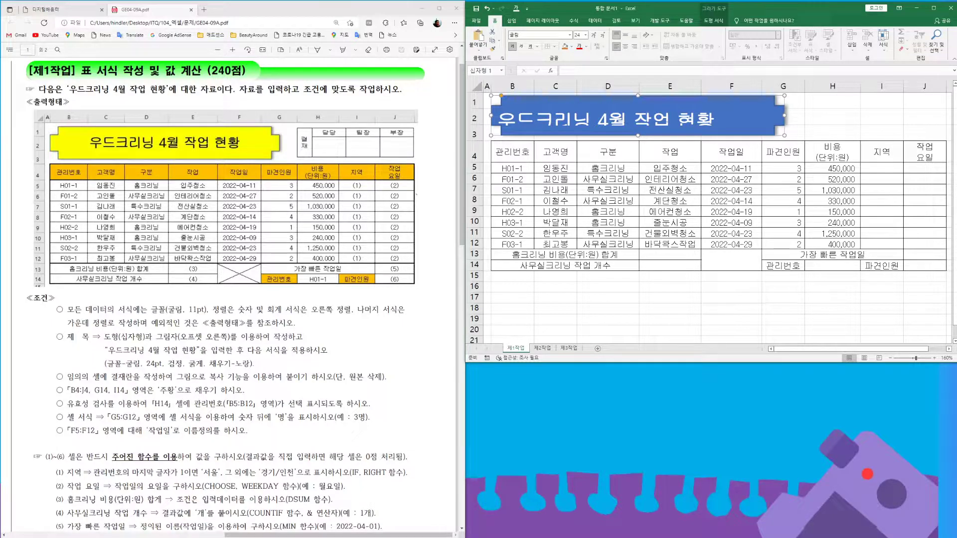
- Set the title shape's text to black, fill the shape yellow, and centre the text
{"action": "left_click", "coordinate": [587, 46]}
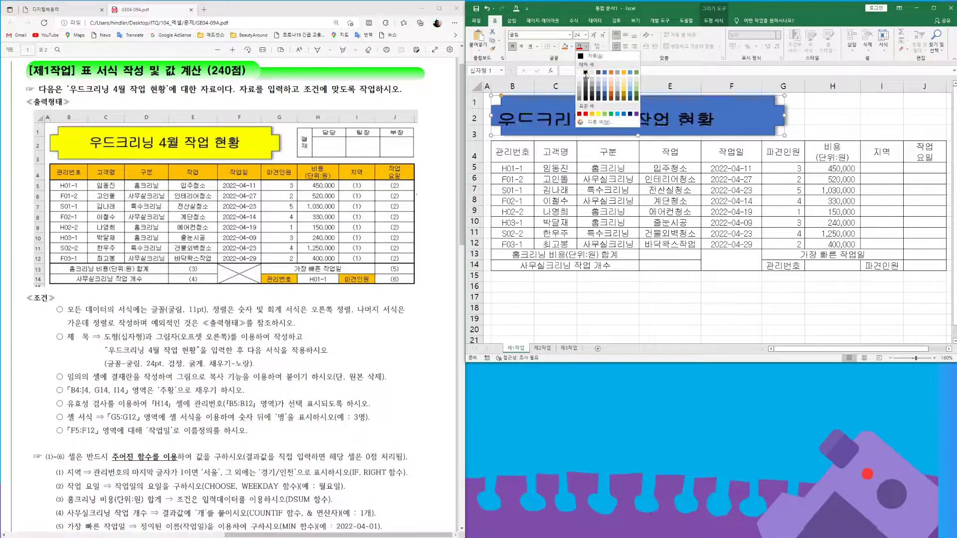
{"action": "left_click", "coordinate": [586, 73]}
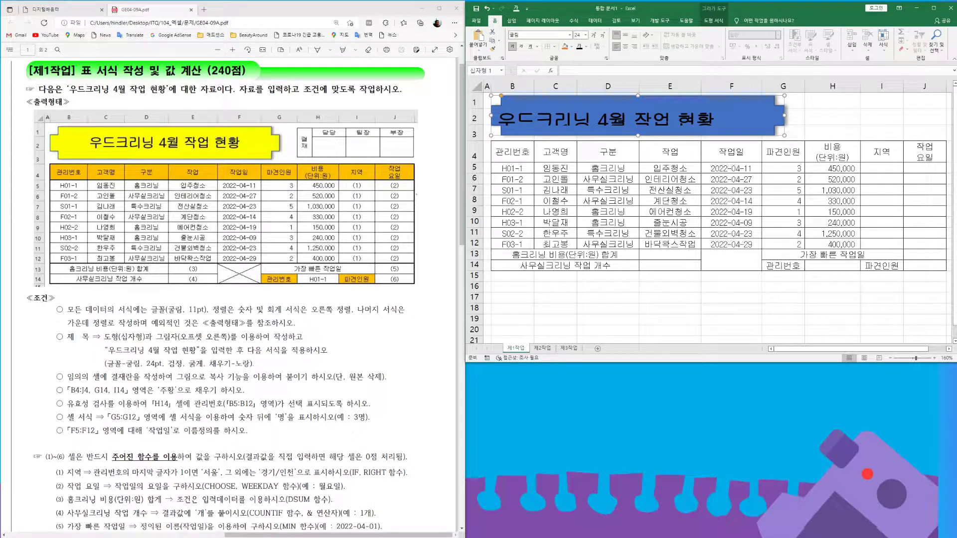
{"action": "left_click", "coordinate": [571, 46]}
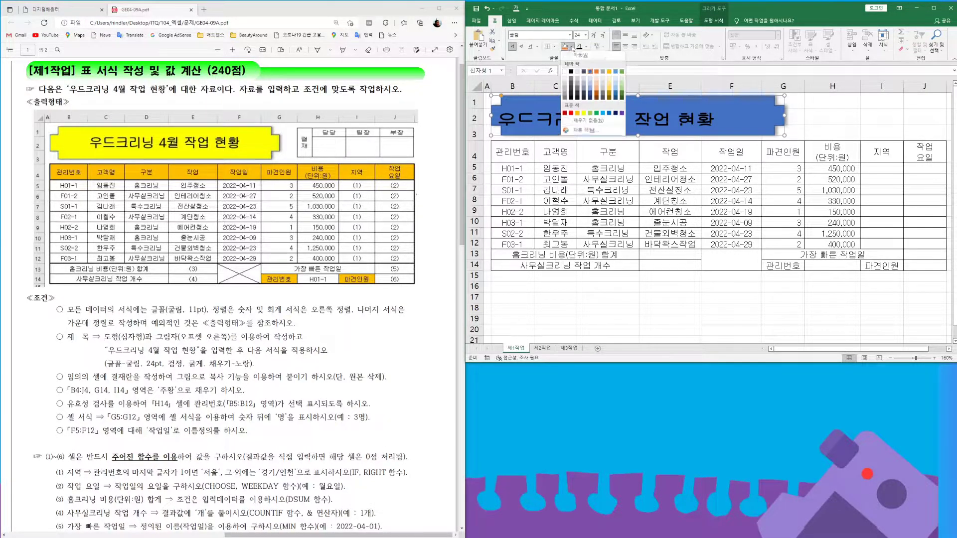
{"action": "left_click", "coordinate": [583, 114]}
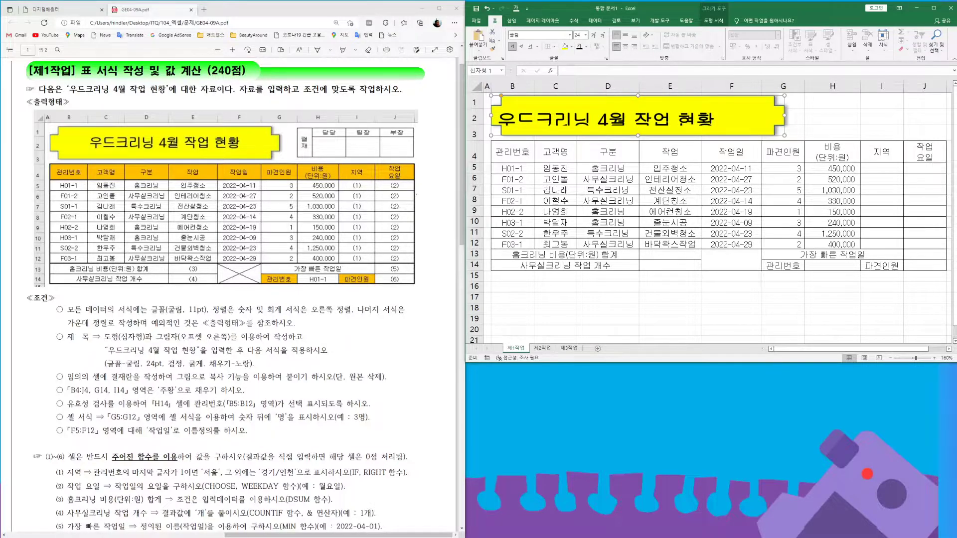
{"action": "left_click", "coordinate": [625, 46]}
{"action": "left_click", "coordinate": [825, 120]}
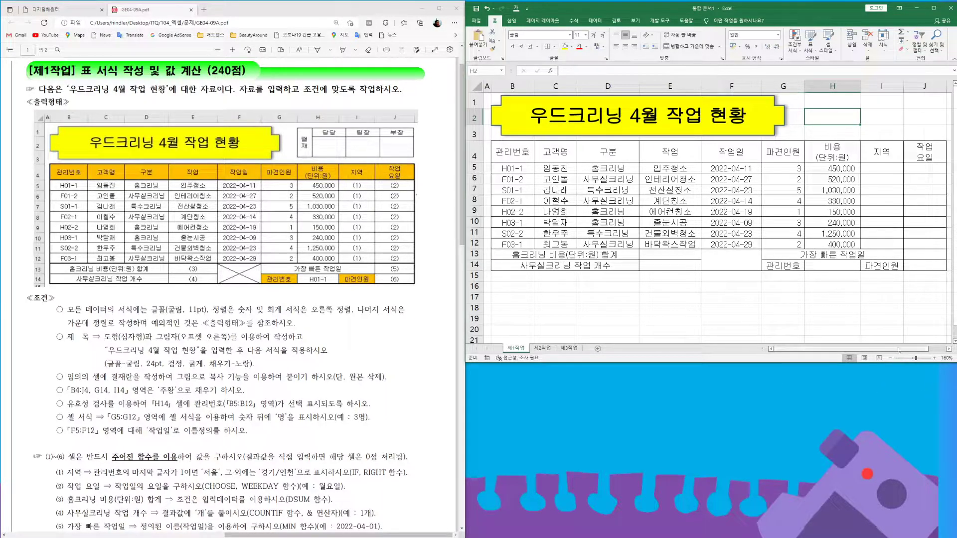
- Enter 결재, 담당, 팀장 and 부장 across L16:O16
{"action": "left_click_drag", "start_coordinate": [915, 349], "coordinate": [931, 349]}
{"action": "left_click", "coordinate": [950, 350]}
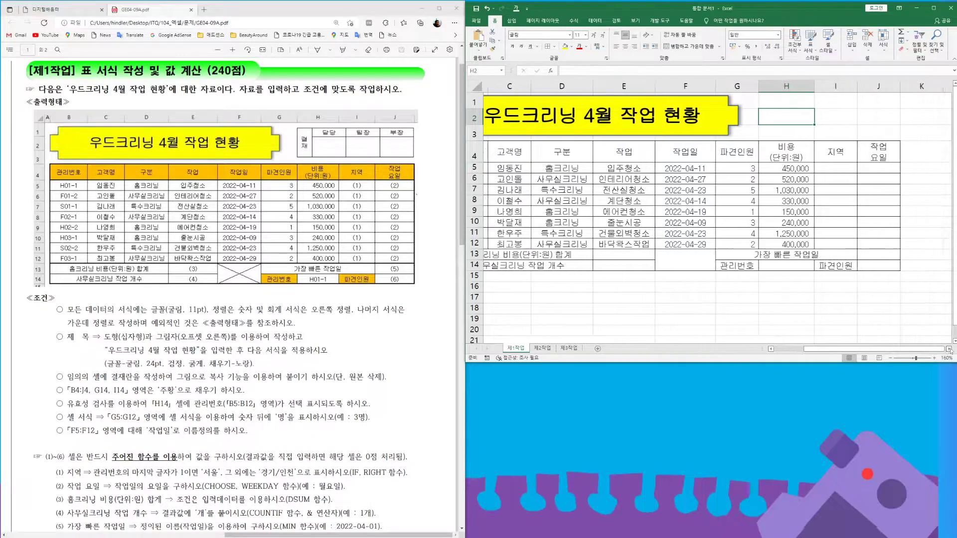
{"action": "left_click", "coordinate": [949, 350]}
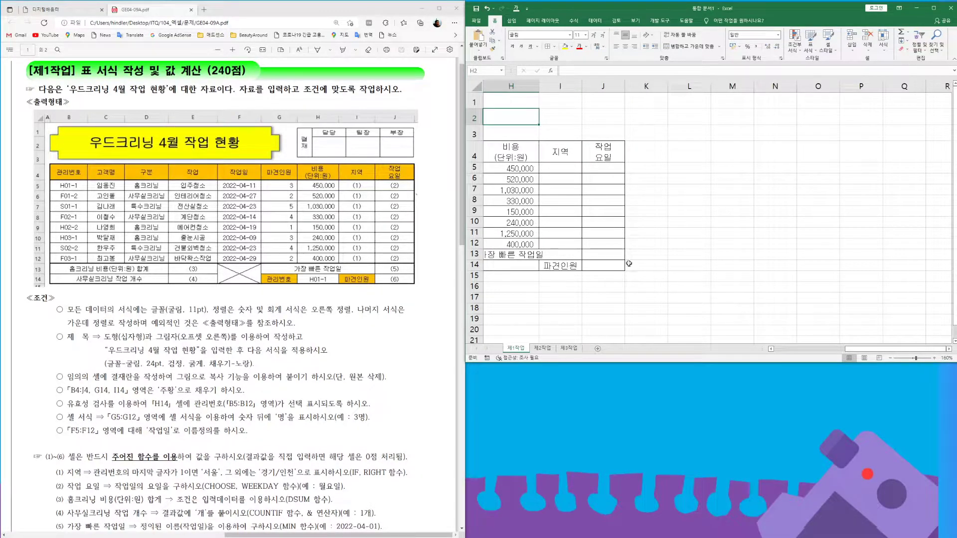
{"action": "left_click", "coordinate": [690, 289]}
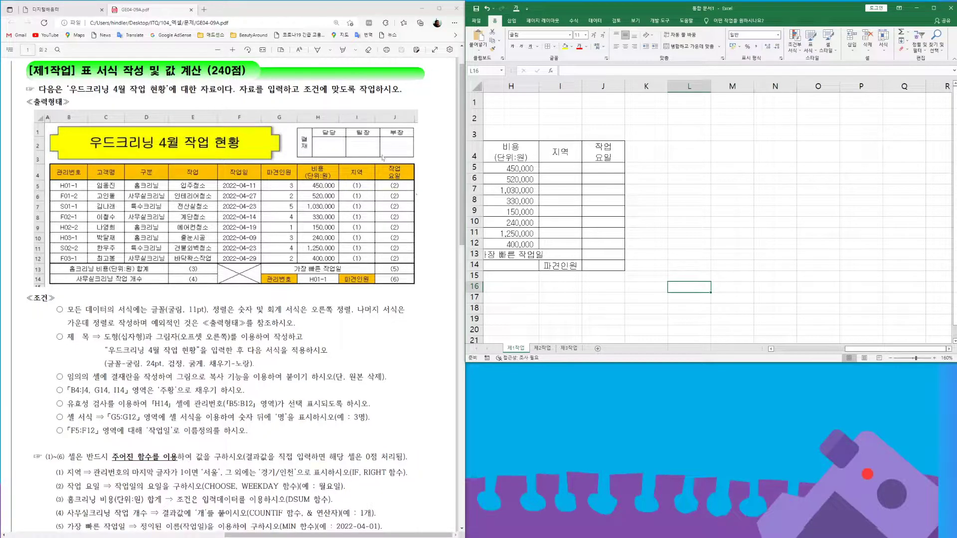
{"action": "type", "text": "결재"}
{"action": "key", "text": "Tab"}
{"action": "type", "text": "담당"}
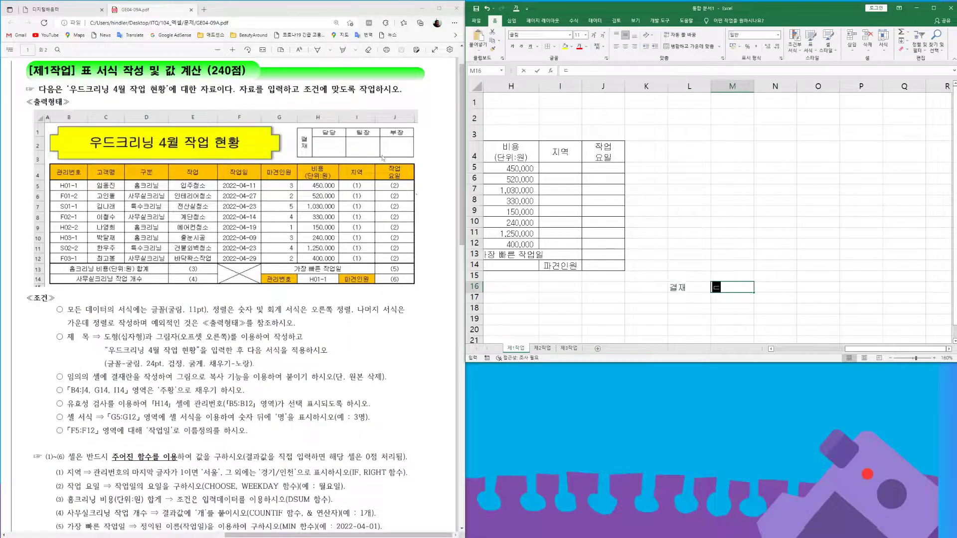
{"action": "key", "text": "Tab"}
{"action": "type", "text": "팀장"}
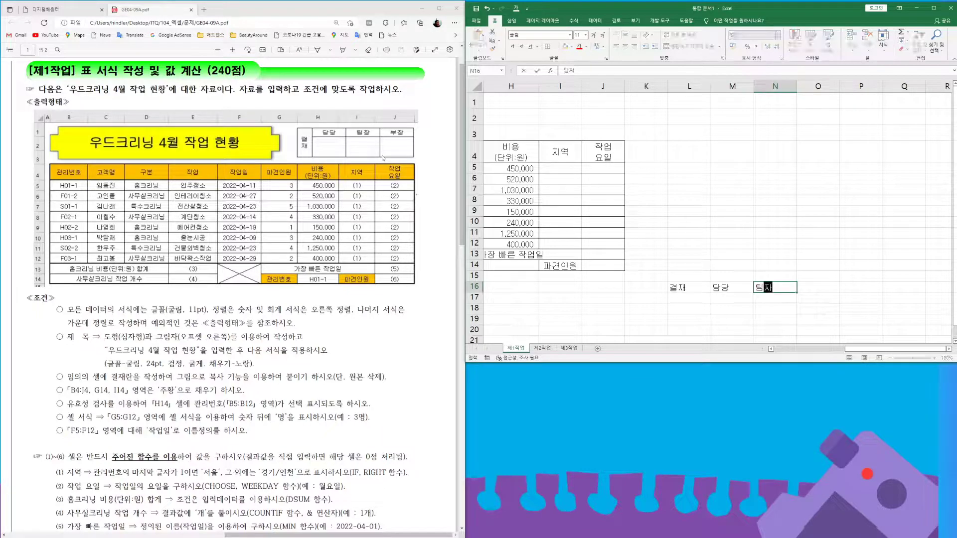
{"action": "key", "text": "Tab"}
{"action": "type", "text": "부장"}
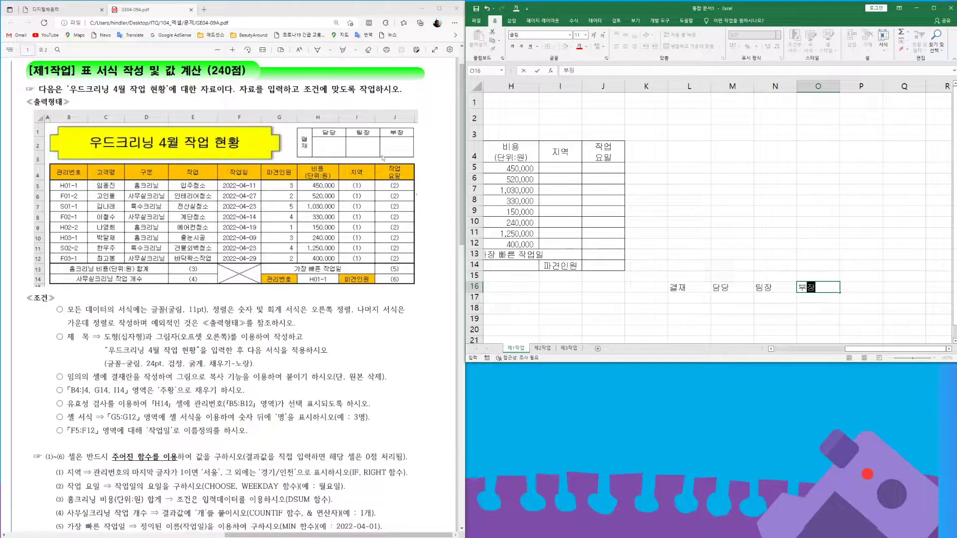
{"action": "key", "text": "Return"}
- Increase the height of row 17, then merge L16:L17 and set the 결재 text to vertical
{"action": "left_click_drag", "start_coordinate": [476, 303], "coordinate": [476, 315]}
{"action": "left_click_drag", "start_coordinate": [687, 288], "coordinate": [674, 317]}
{"action": "left_click", "coordinate": [692, 47]}
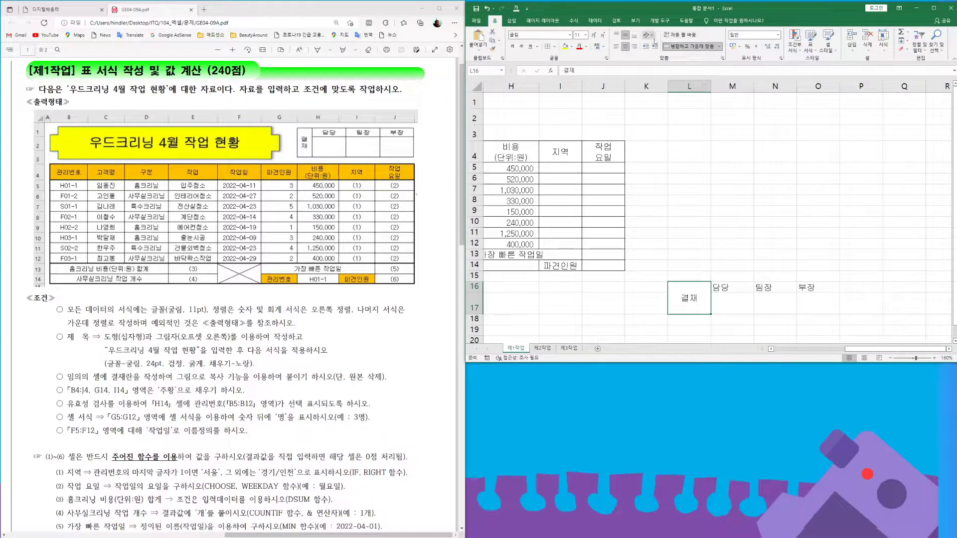
{"action": "left_click", "coordinate": [648, 35]}
{"action": "left_click", "coordinate": [666, 61]}
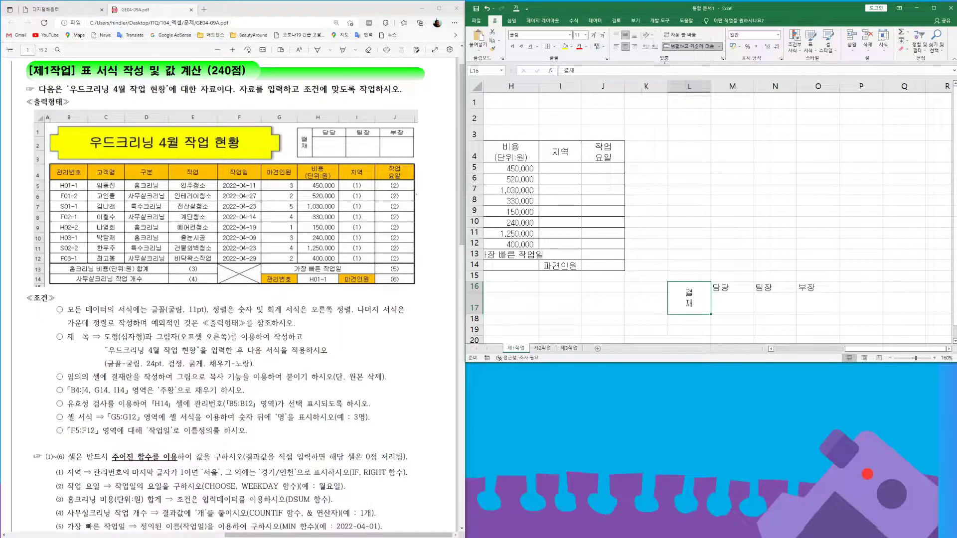
- Narrow column L, then add borders to L16:O17 and centre its contents horizontally and vertically
{"action": "left_click_drag", "start_coordinate": [711, 90], "coordinate": [687, 94]}
{"action": "left_click_drag", "start_coordinate": [679, 294], "coordinate": [797, 299]}
{"action": "left_click", "coordinate": [550, 48]}
{"action": "left_click", "coordinate": [620, 47]}
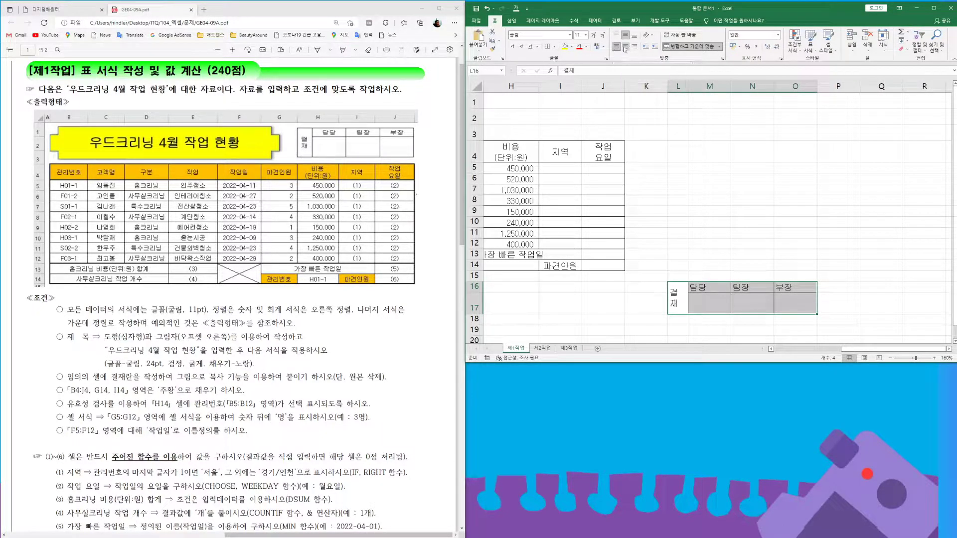
{"action": "left_click", "coordinate": [627, 47]}
{"action": "left_click", "coordinate": [617, 35]}
{"action": "left_click", "coordinate": [626, 36]}
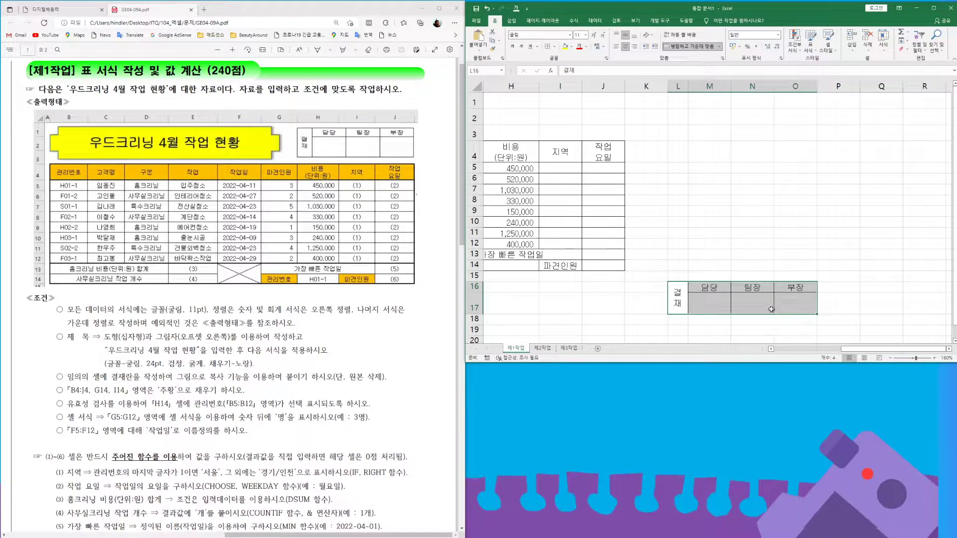
- Copy the approval box L16:O17, paste it as a picture, and move the picture above the table's 비용, 지역 and 작업요일 columns
{"action": "key", "text": "ctrl+c"}
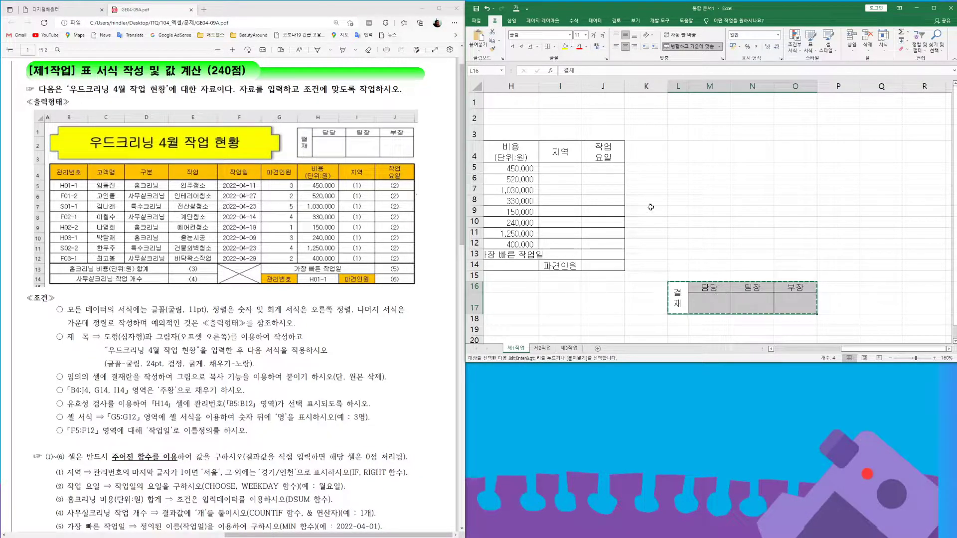
{"action": "left_click", "coordinate": [480, 51]}
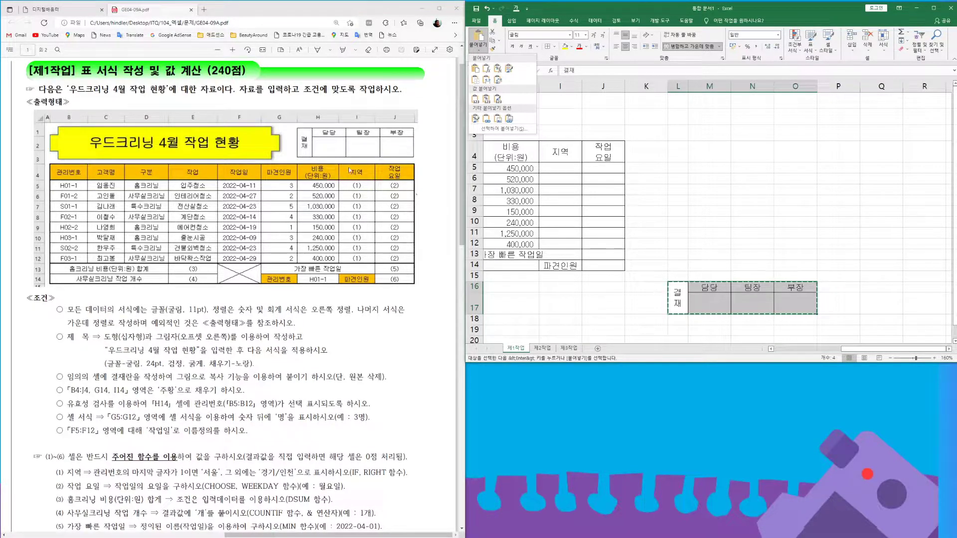
{"action": "left_click", "coordinate": [499, 121]}
{"action": "left_click_drag", "start_coordinate": [739, 301], "coordinate": [555, 123]}
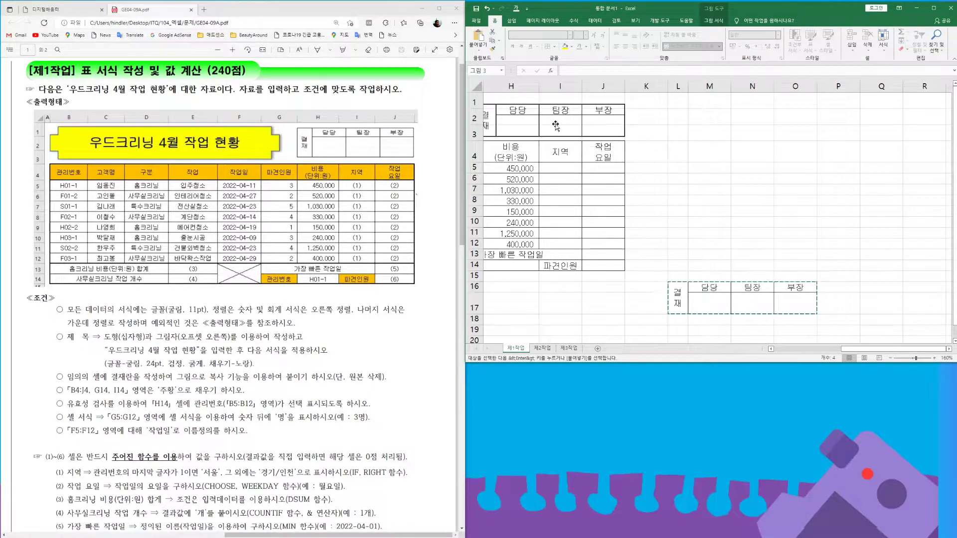
- Reposition and resize the approval box picture to fit over H1:J3 beside the title shape
{"action": "left_click_drag", "start_coordinate": [844, 349], "coordinate": [823, 338]}
{"action": "left_click_drag", "start_coordinate": [706, 125], "coordinate": [714, 117]}
{"action": "mouse_move", "coordinate": [796, 129]}
{"action": "left_mouse_down"}
{"action": "mouse_move", "coordinate": [813, 134]}
{"action": "mouse_move", "coordinate": [787, 117]}
{"action": "left_mouse_up"}
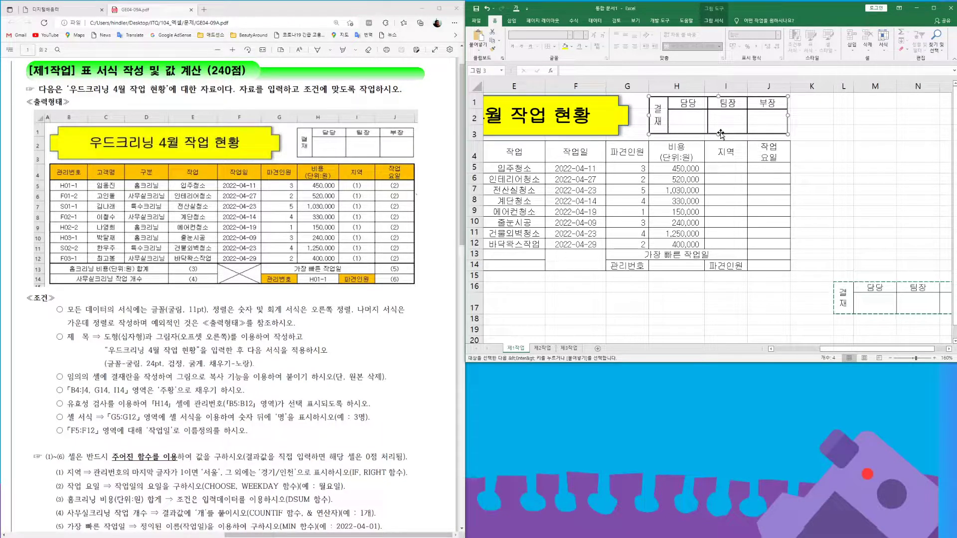
{"action": "left_click_drag", "start_coordinate": [719, 134], "coordinate": [718, 136]}
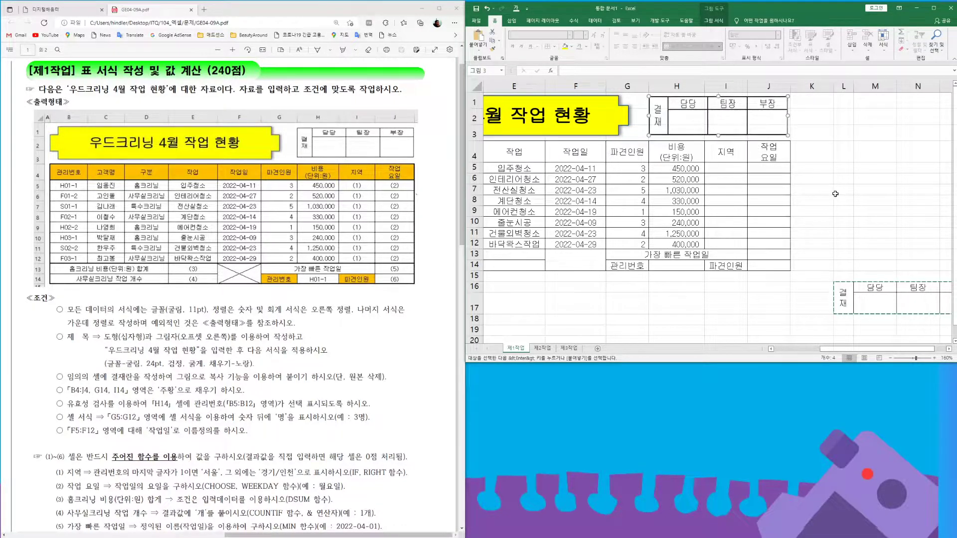
{"action": "left_click_drag", "start_coordinate": [788, 116], "coordinate": [790, 117]}
- Delete columns L to P, which contain the original approval box
{"action": "left_click_drag", "start_coordinate": [843, 86], "coordinate": [840, 113]}
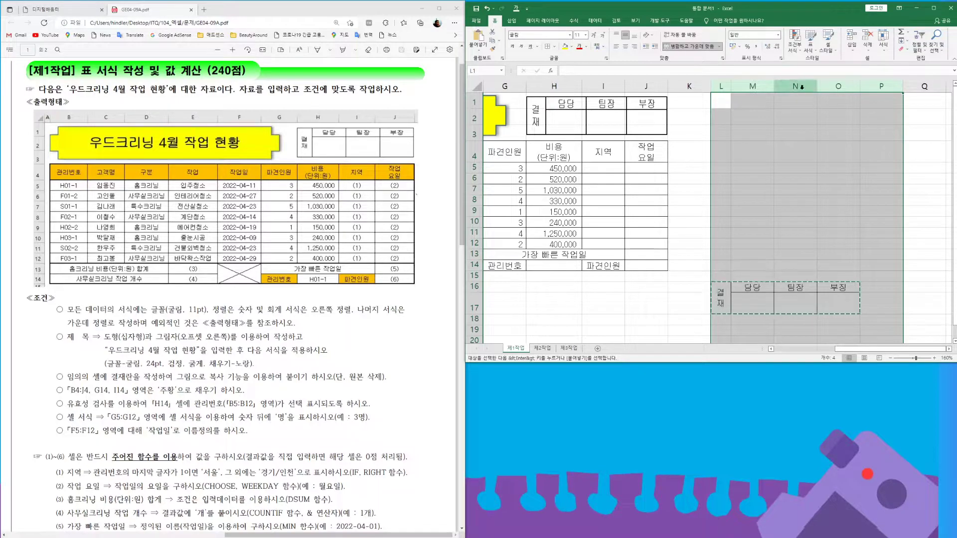
{"action": "right_click", "coordinate": [804, 91]}
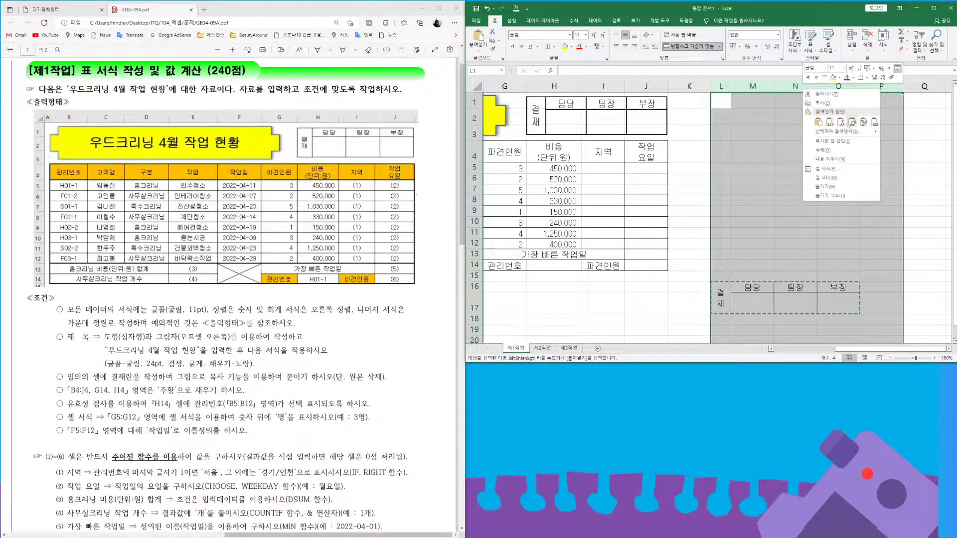
{"action": "left_click", "coordinate": [822, 149]}
{"action": "left_click_drag", "start_coordinate": [873, 349], "coordinate": [808, 352]}
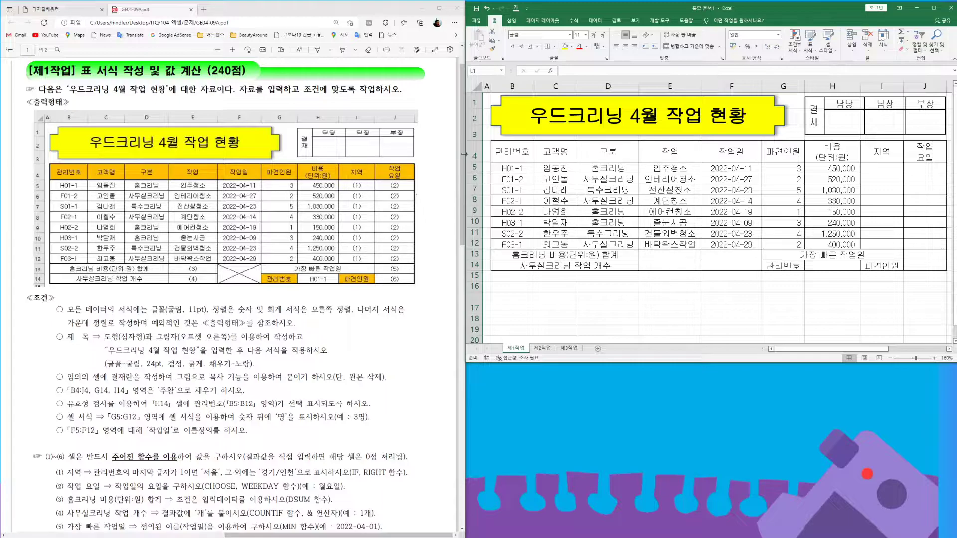
- Fill the header cells B4:J4 and the label cells G14 and I14 with orange
{"action": "left_click_drag", "start_coordinate": [516, 153], "coordinate": [925, 155]}
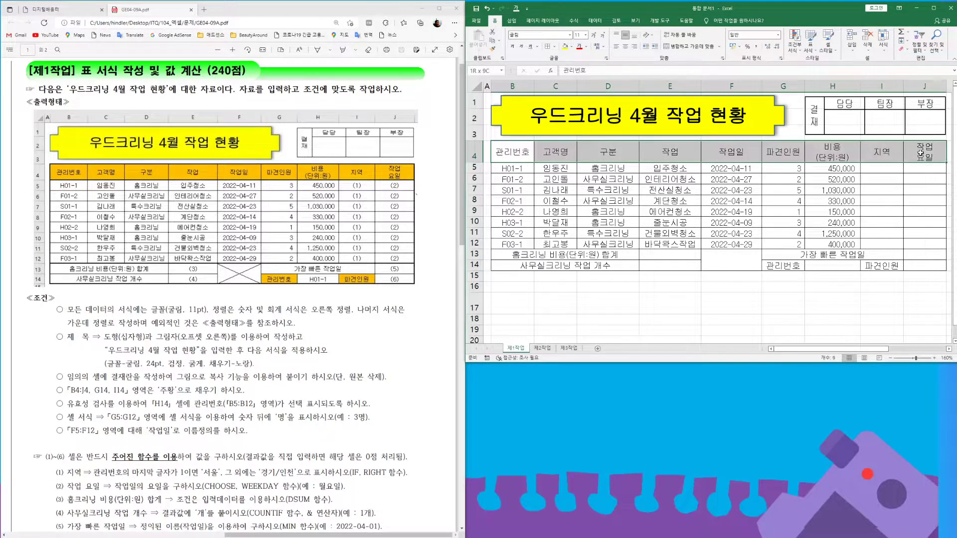
{"action": "left_click", "coordinate": [788, 267], "text": "ctrl"}
{"action": "left_click", "coordinate": [883, 267], "text": "ctrl"}
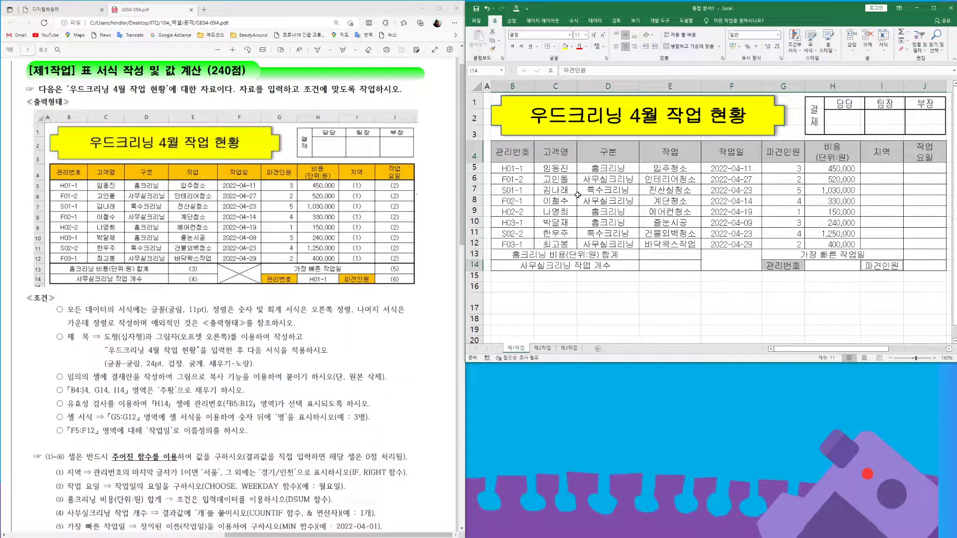
{"action": "left_click", "coordinate": [572, 46]}
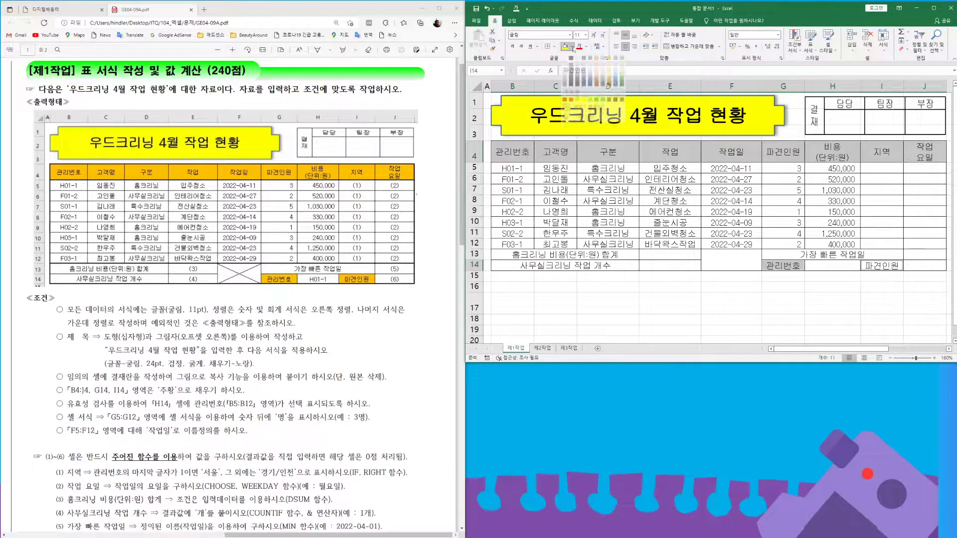
{"action": "left_click", "coordinate": [578, 105]}
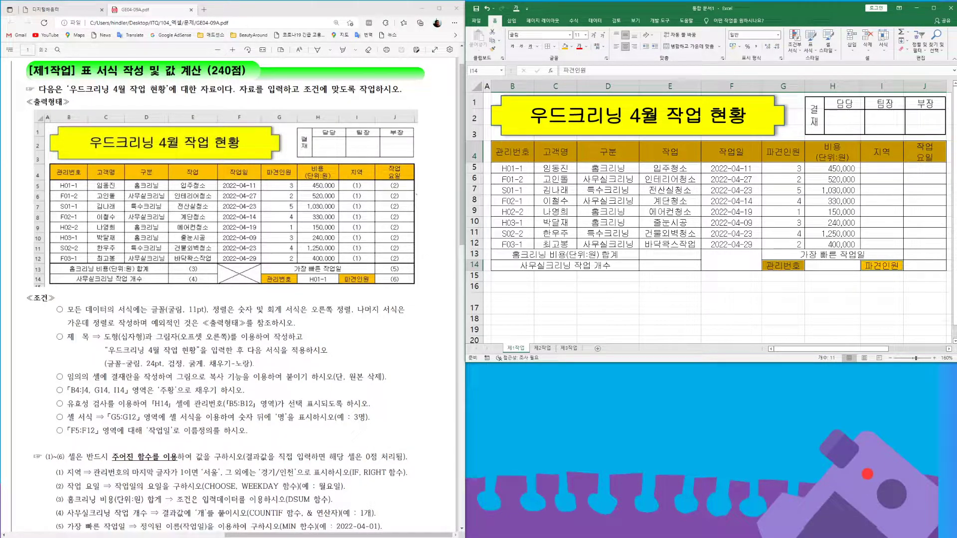
- Add list data validation to H14 with source =$B$5:$B$12 and choose H01-1 in the cell
{"action": "left_click", "coordinate": [830, 266]}
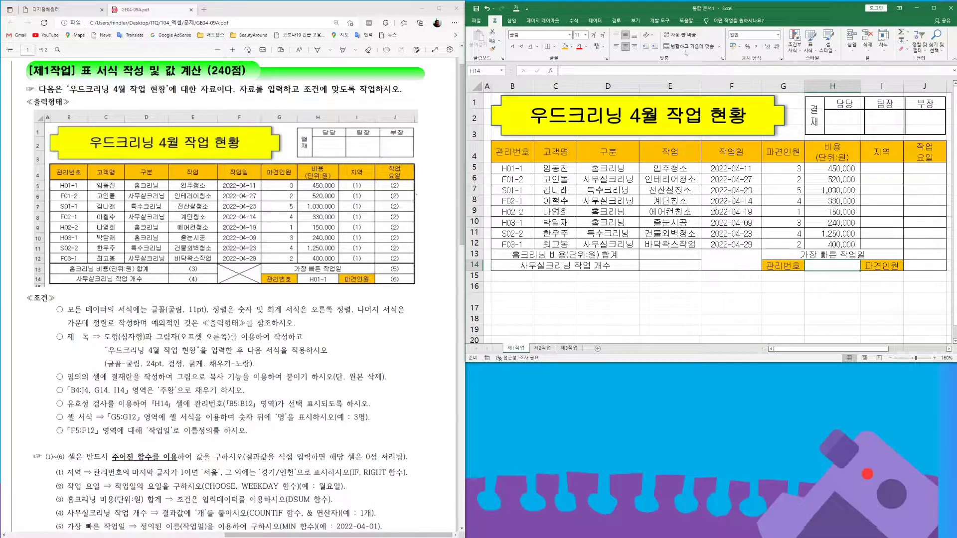
{"action": "left_click", "coordinate": [598, 21]}
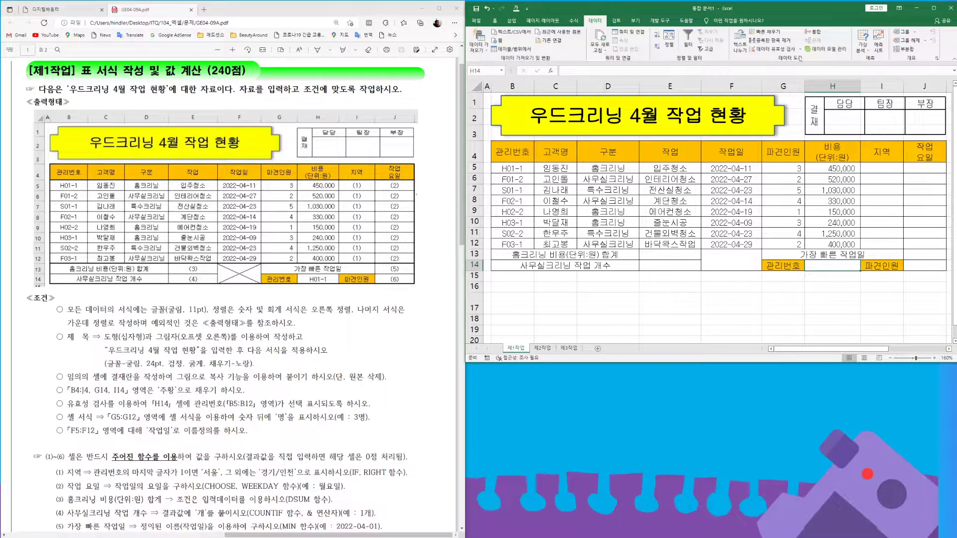
{"action": "left_click", "coordinate": [800, 49]}
{"action": "left_click", "coordinate": [770, 63]}
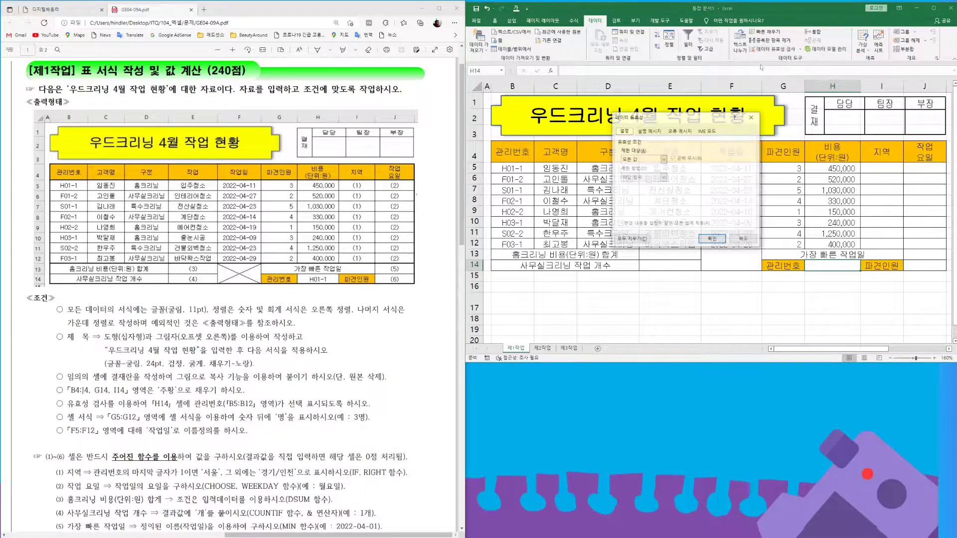
{"action": "left_click", "coordinate": [663, 159]}
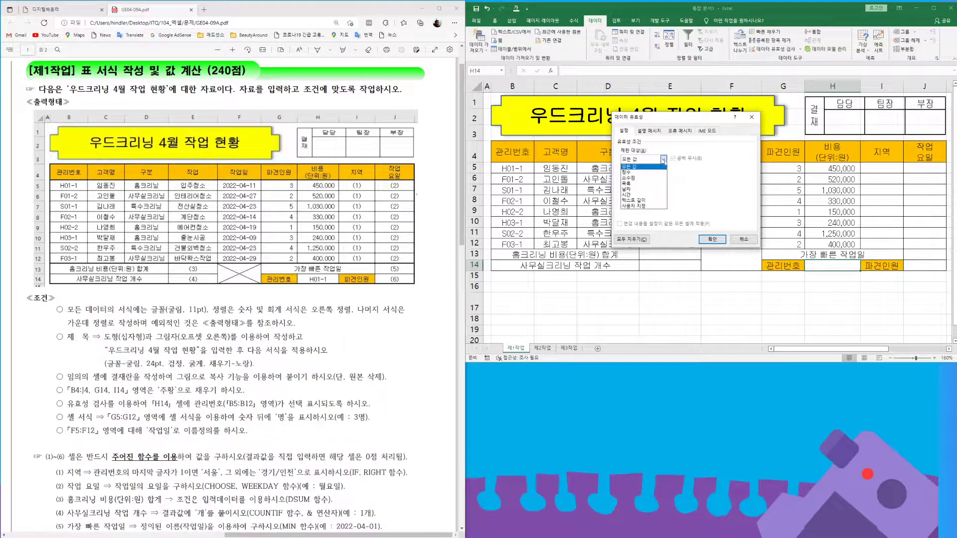
{"action": "left_click", "coordinate": [637, 184]}
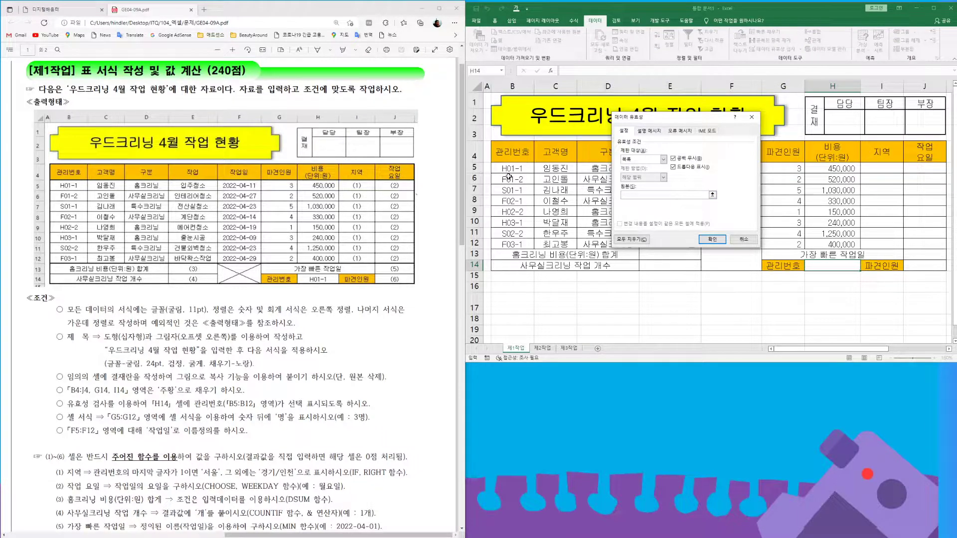
{"action": "left_click_drag", "start_coordinate": [511, 169], "coordinate": [514, 246]}
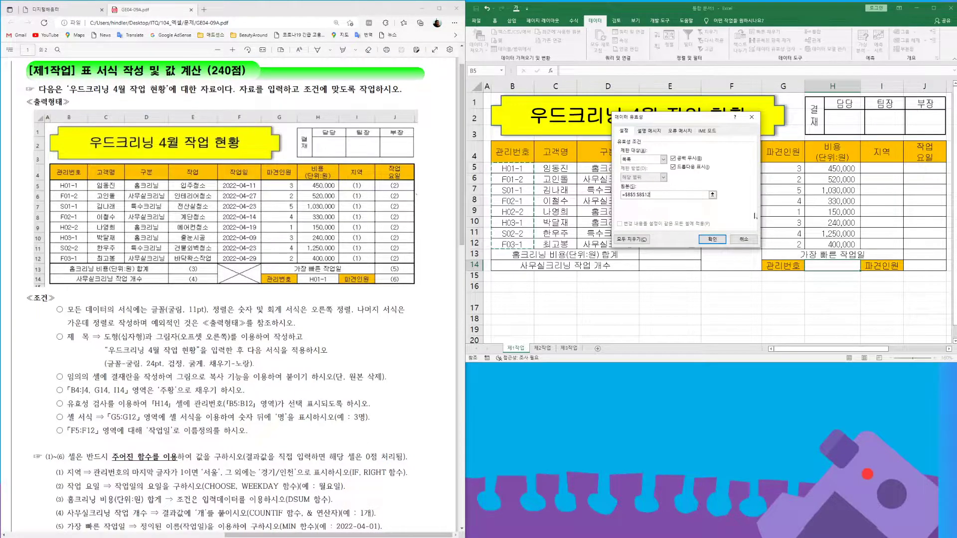
{"action": "left_click", "coordinate": [712, 240]}
{"action": "left_click", "coordinate": [864, 268]}
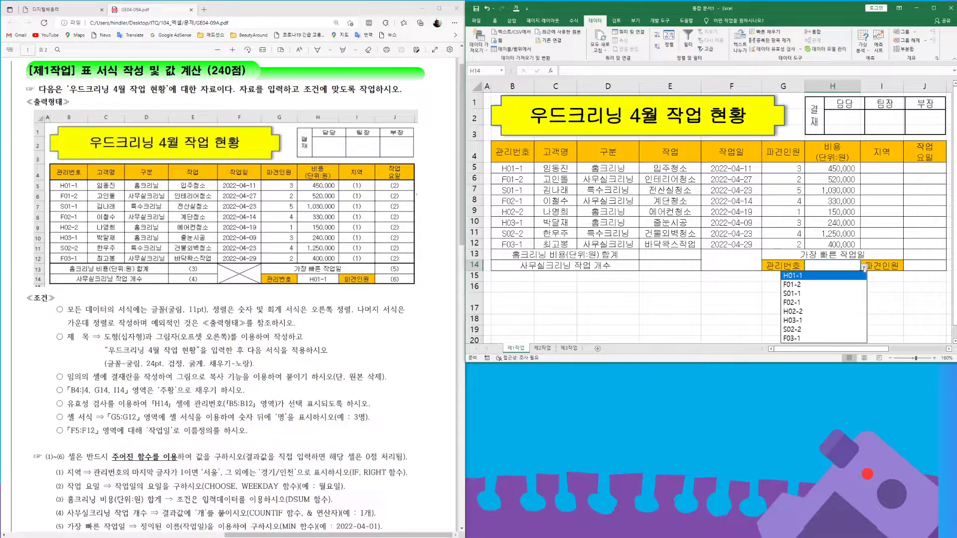
{"action": "left_click", "coordinate": [803, 277]}
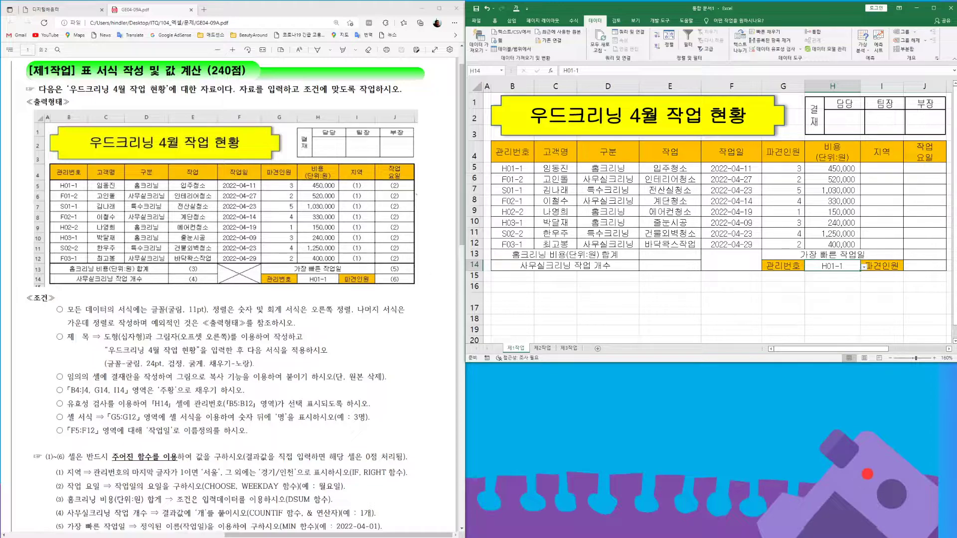
- Apply a custom number format to G5:G12 that shows 명 after each number
{"action": "left_click_drag", "start_coordinate": [782, 170], "coordinate": [784, 245]}
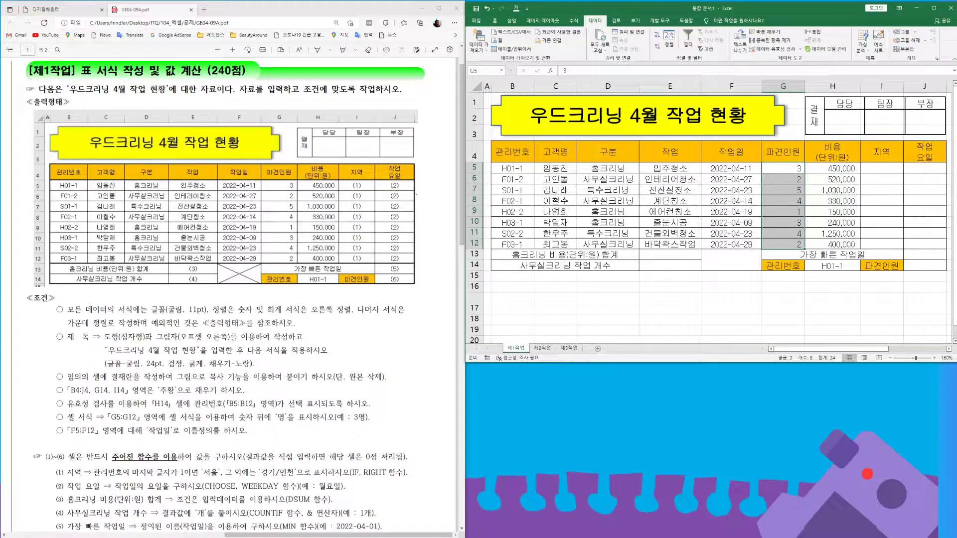
{"action": "right_click", "coordinate": [784, 170]}
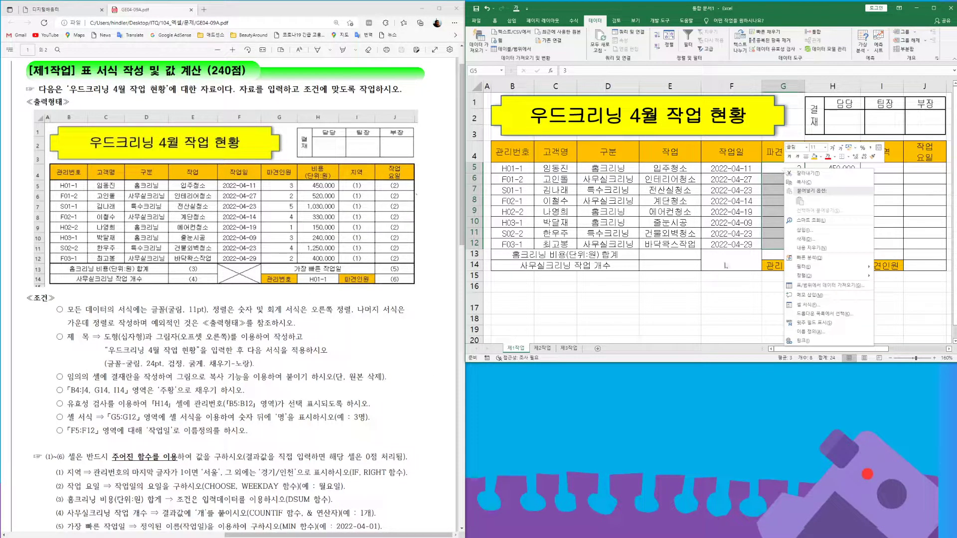
{"action": "left_click", "coordinate": [495, 22]}
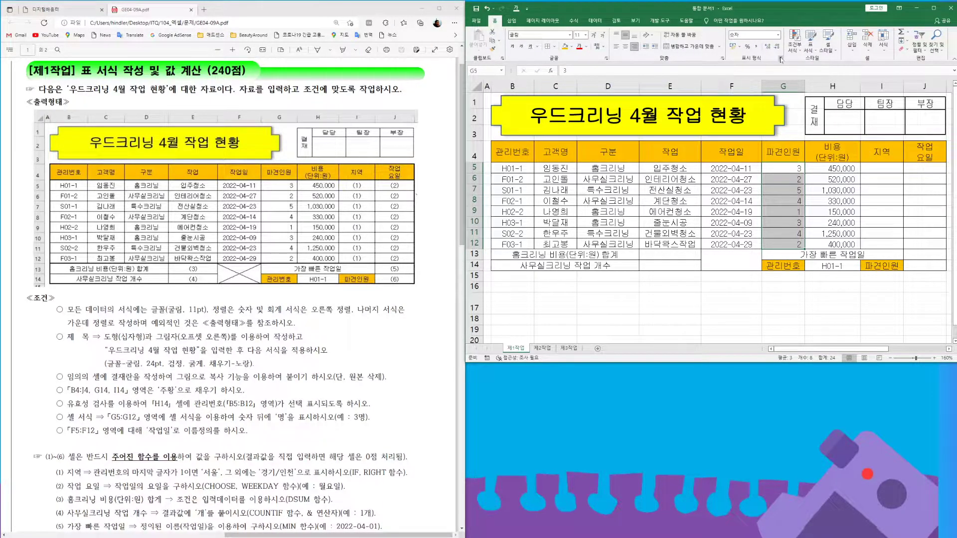
{"action": "right_click", "coordinate": [778, 170]}
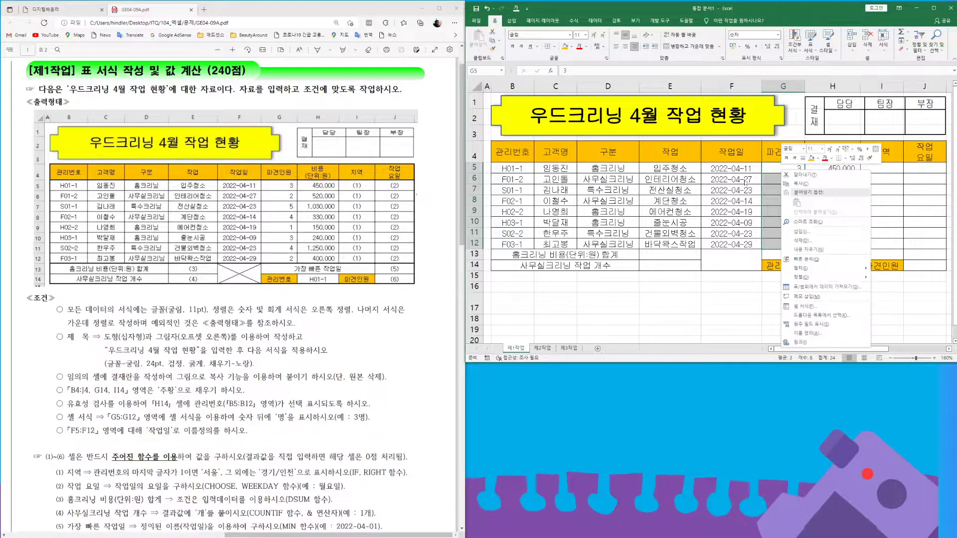
{"action": "left_click", "coordinate": [809, 306]}
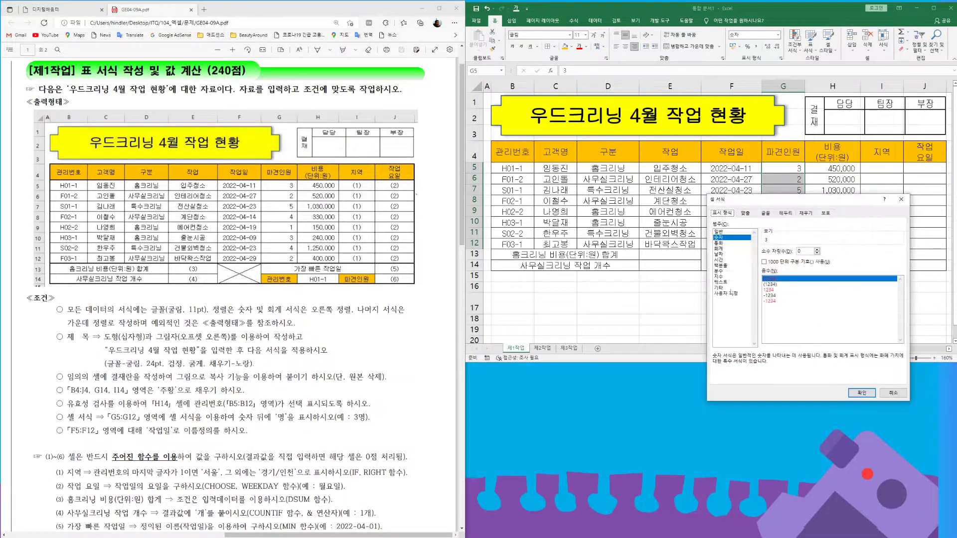
{"action": "left_click", "coordinate": [731, 294]}
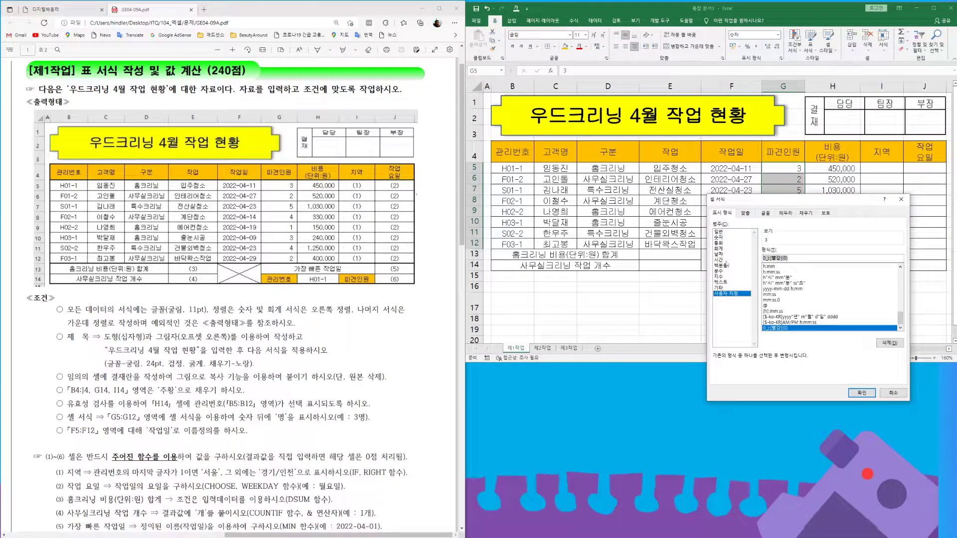
{"action": "type", "text": "$"}
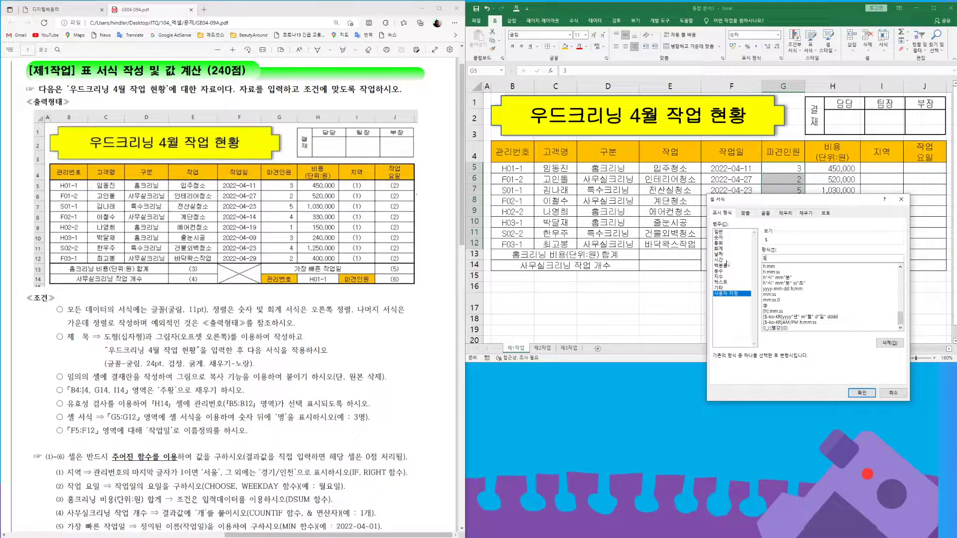
{"action": "key", "text": "BackSpace"}
{"action": "key", "text": "BackSpace"}
{"action": "key", "text": "BackSpace"}
{"action": "type", "text": "#"}
{"action": "left_click", "coordinate": [862, 392]}
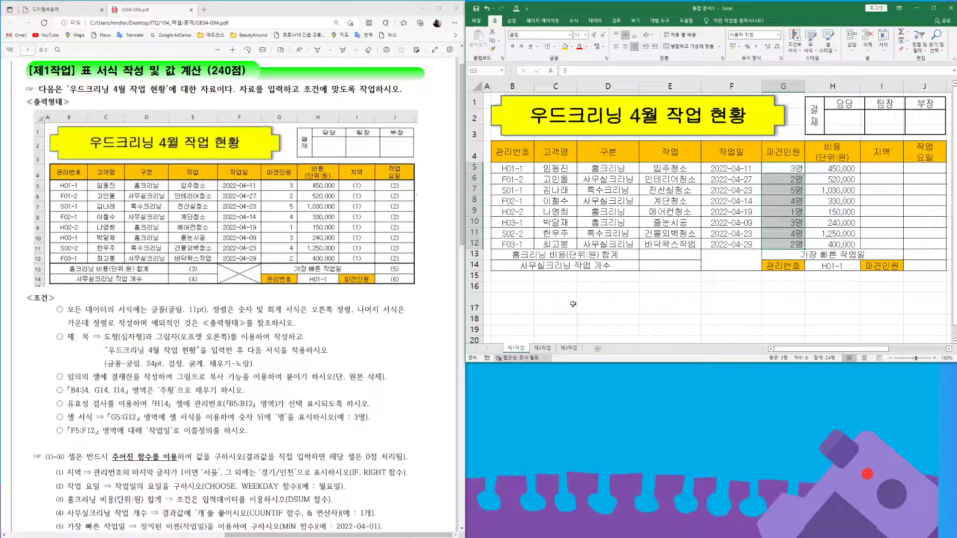
- Define the name 작업일 for the date range F5:F12
{"action": "left_click_drag", "start_coordinate": [731, 168], "coordinate": [736, 245]}
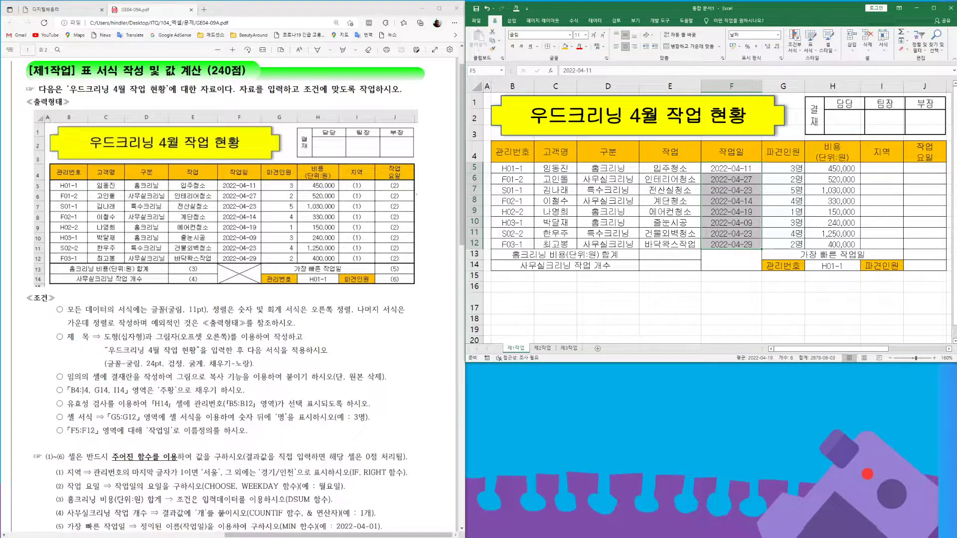
{"action": "right_click", "coordinate": [717, 171]}
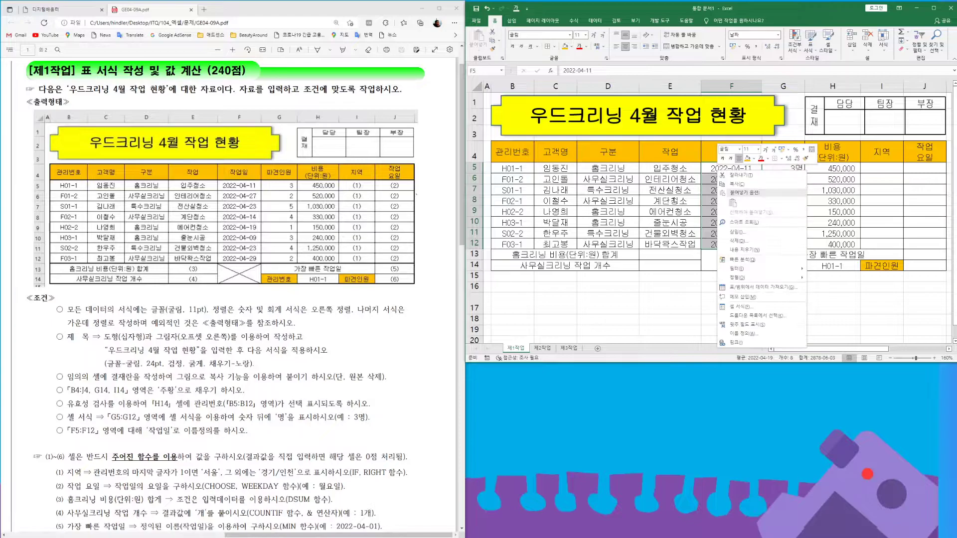
{"action": "left_click", "coordinate": [750, 333]}
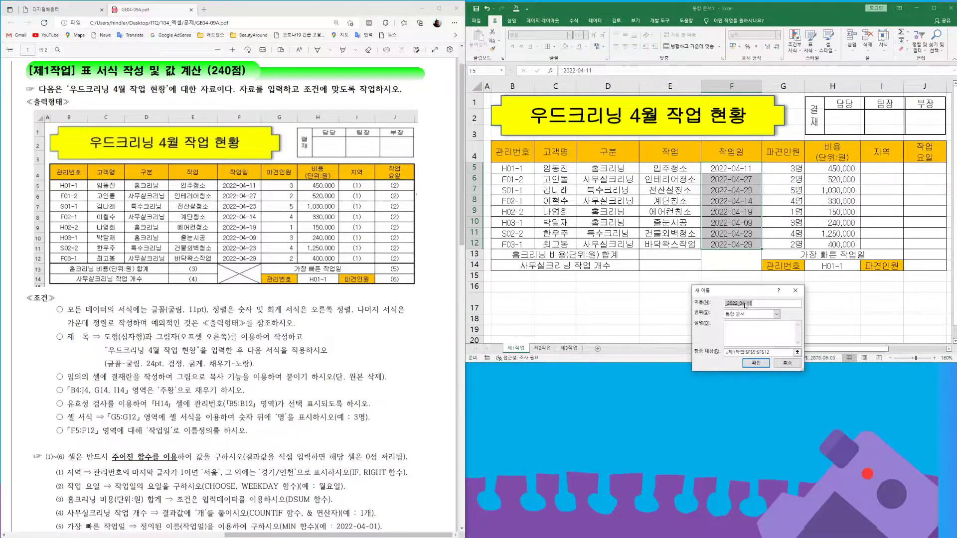
{"action": "type", "text": "자업일"}
{"action": "key", "text": "Return"}
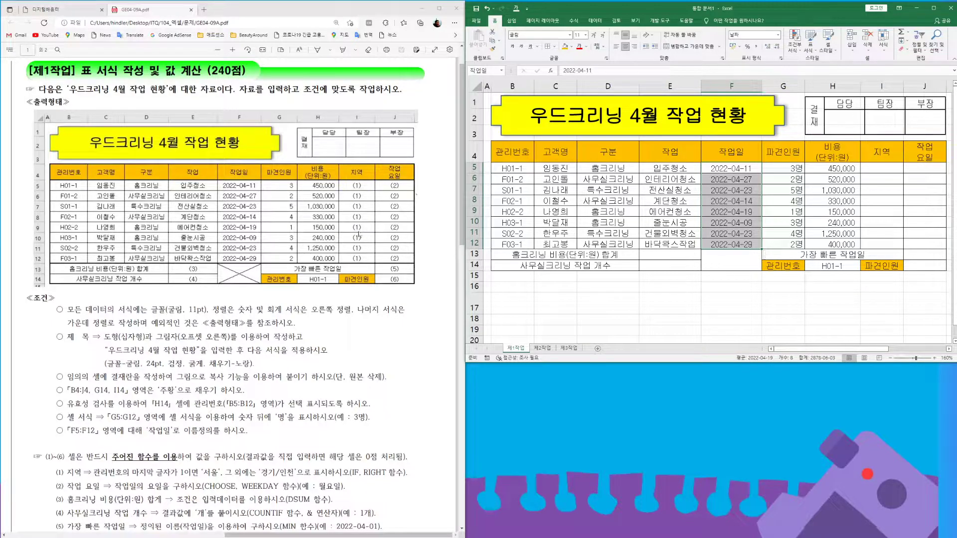
- Add both diagonal borders to the merged cell F13:F14 to cross it out with an X
{"action": "left_click", "coordinate": [732, 262]}
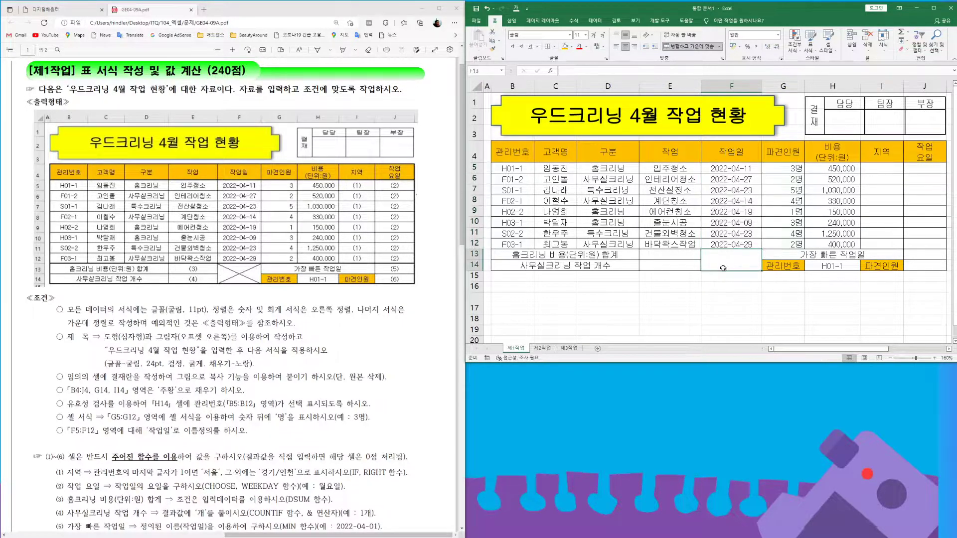
{"action": "left_click", "coordinate": [554, 46]}
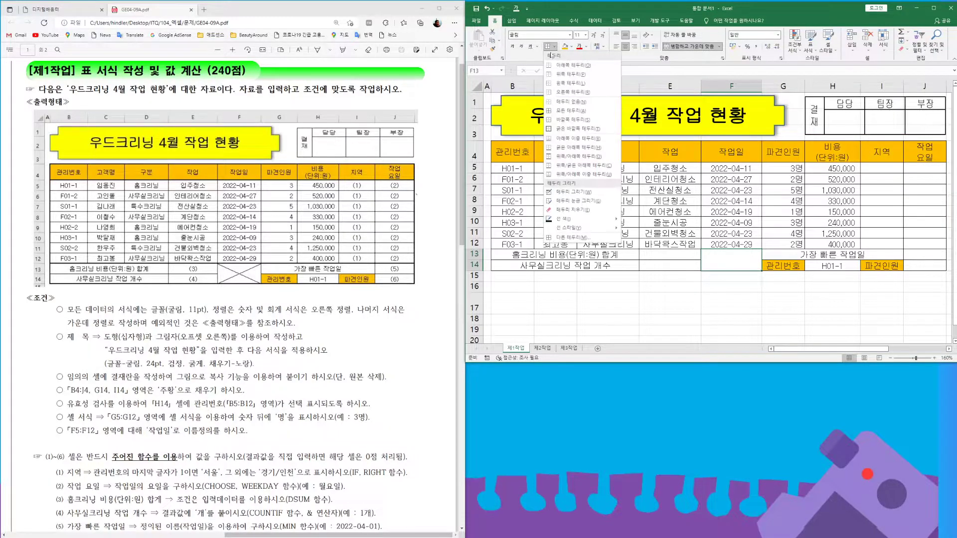
{"action": "left_click", "coordinate": [577, 239]}
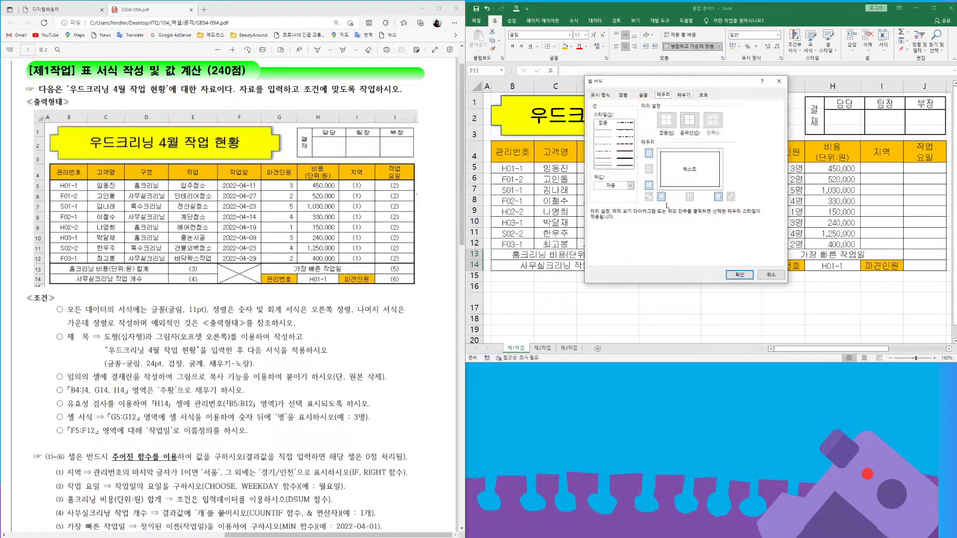
{"action": "left_click", "coordinate": [648, 197]}
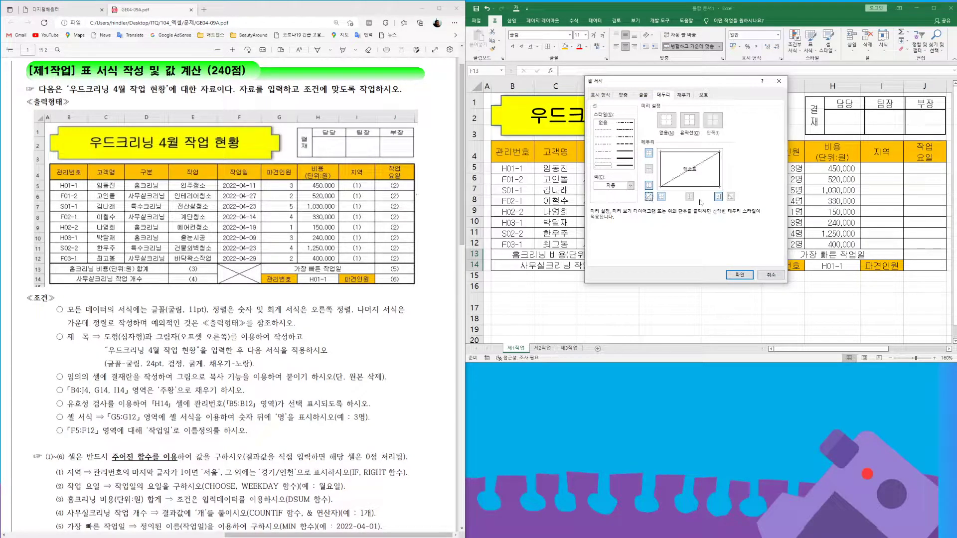
{"action": "left_click", "coordinate": [731, 197]}
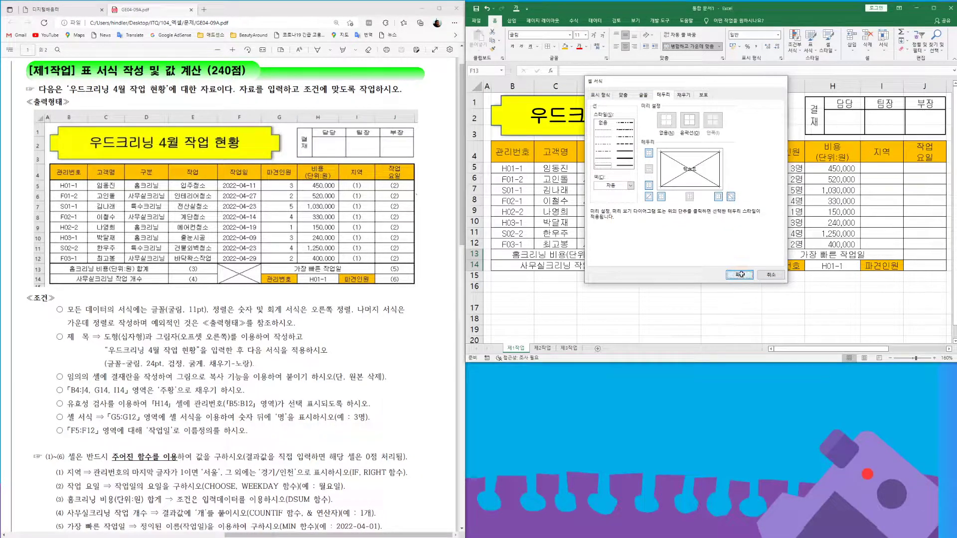
{"action": "left_click", "coordinate": [740, 275]}
- Apply thick outside borders to the whole table B4:J14 and to the data rows B5:J12
{"action": "left_click_drag", "start_coordinate": [511, 155], "coordinate": [920, 259]}
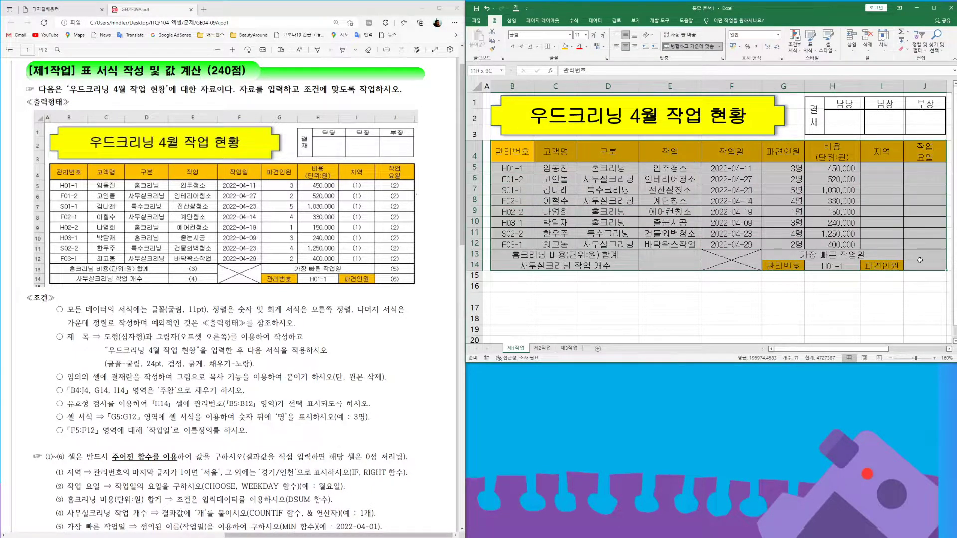
{"action": "left_click", "coordinate": [554, 50]}
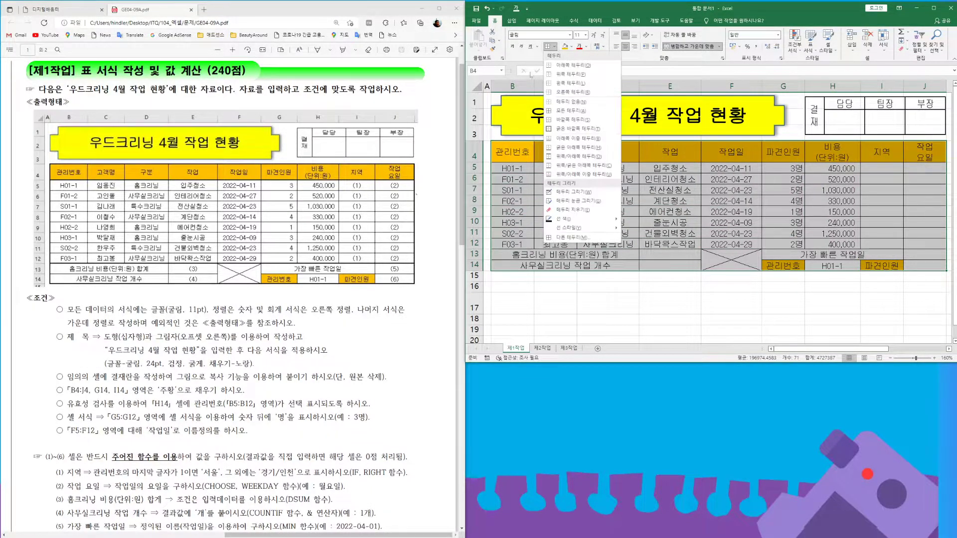
{"action": "left_click", "coordinate": [577, 128]}
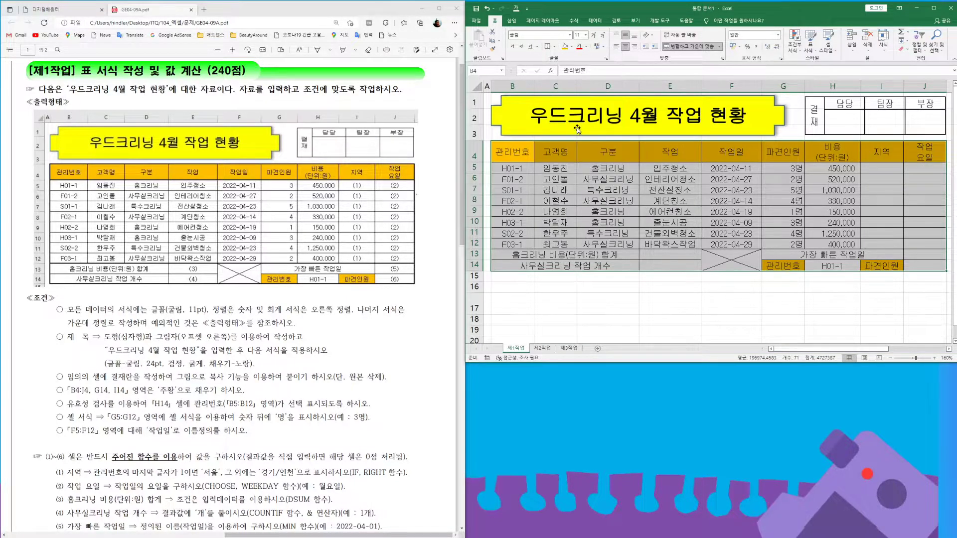
{"action": "left_click_drag", "start_coordinate": [508, 170], "coordinate": [913, 243]}
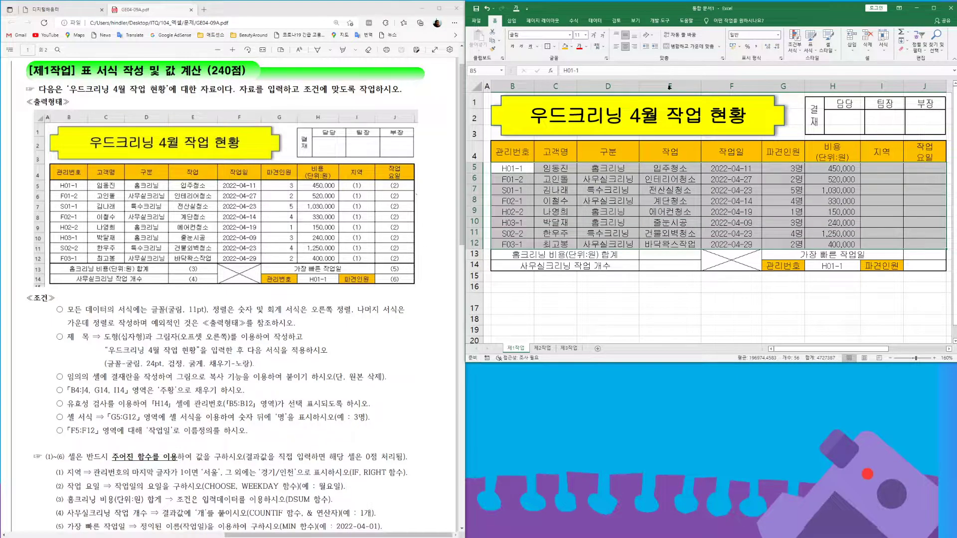
{"action": "left_click", "coordinate": [546, 47]}
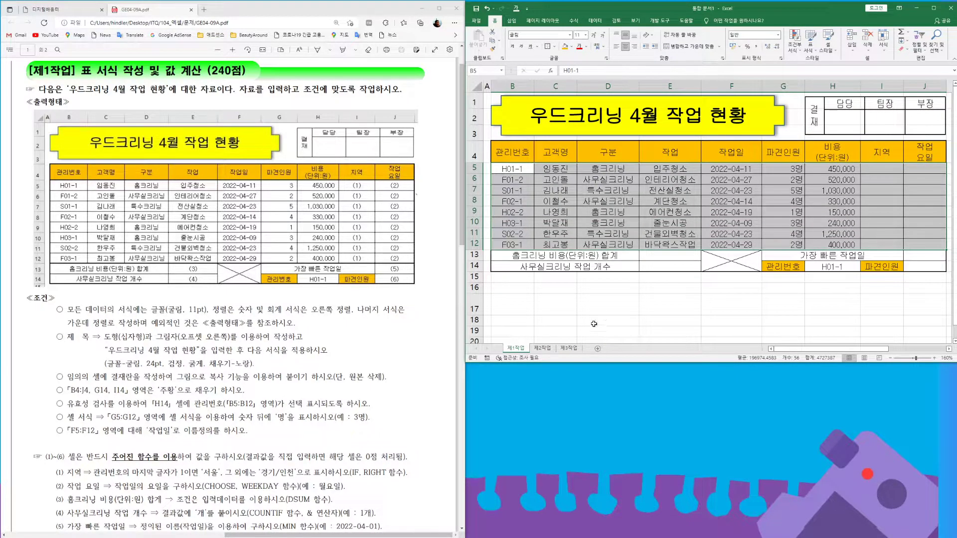
{"action": "left_click", "coordinate": [596, 306]}
- Increase the height of rows 5 to 14 uniformly
{"action": "left_click_drag", "start_coordinate": [472, 170], "coordinate": [480, 274]}
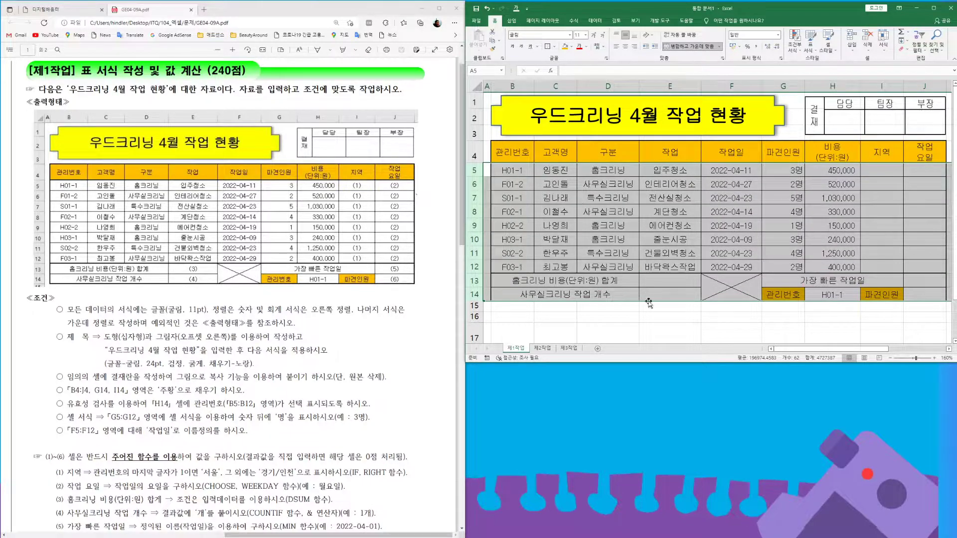
{"action": "left_click", "coordinate": [661, 319]}
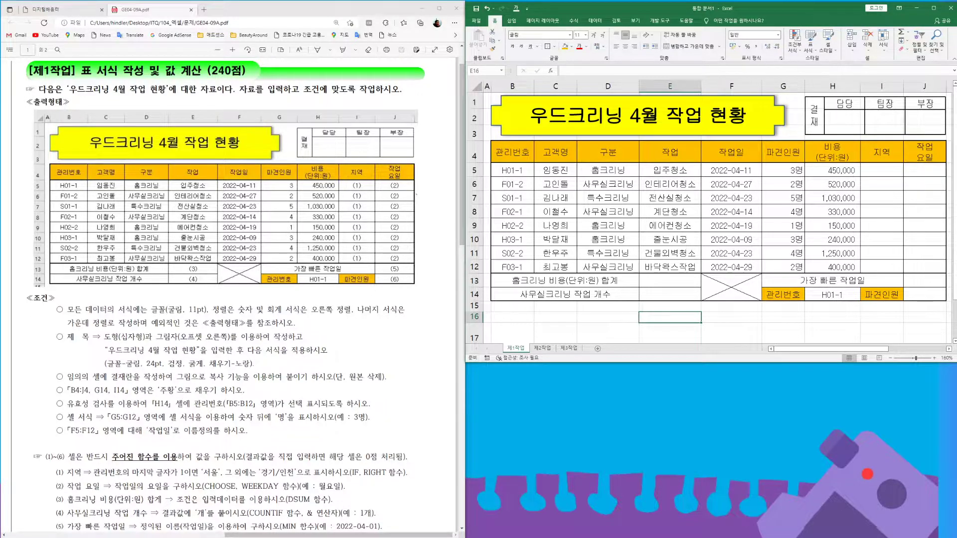
- Enter =RIGHT(B5,1) in I5 and fill it down to I12 without formatting
{"action": "scroll", "coordinate": [319, 396], "scroll_direction": "down", "scroll_amount": 5}
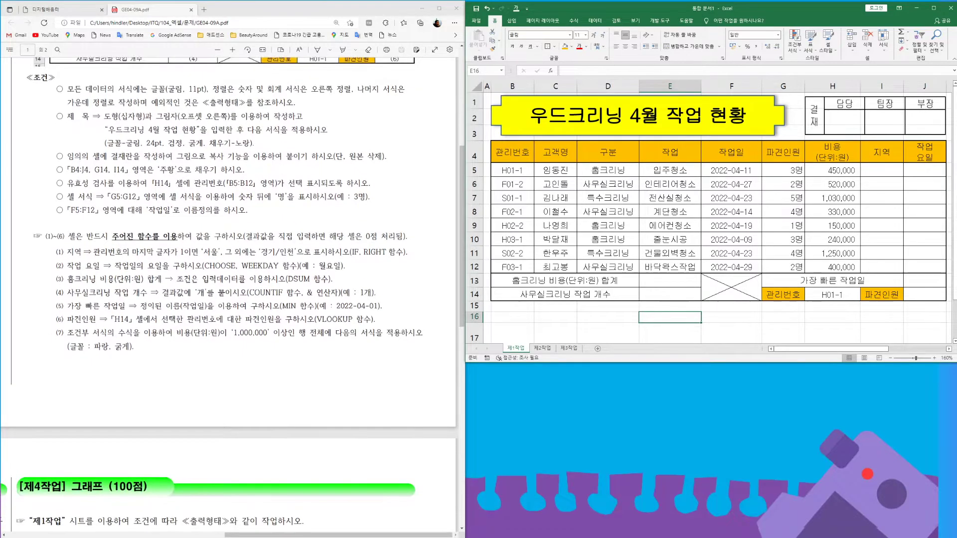
{"action": "scroll", "coordinate": [322, 395], "scroll_direction": "down", "scroll_amount": 2}
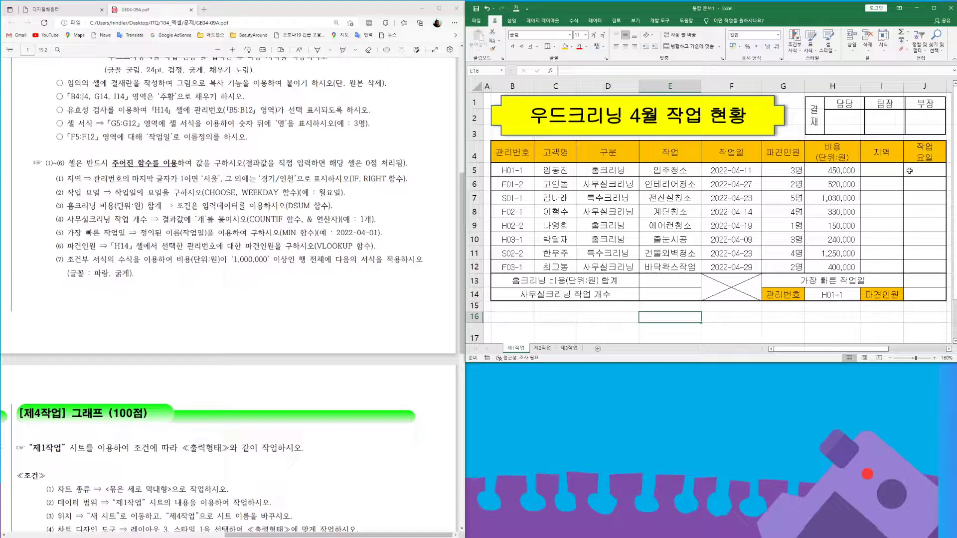
{"action": "left_click", "coordinate": [883, 171]}
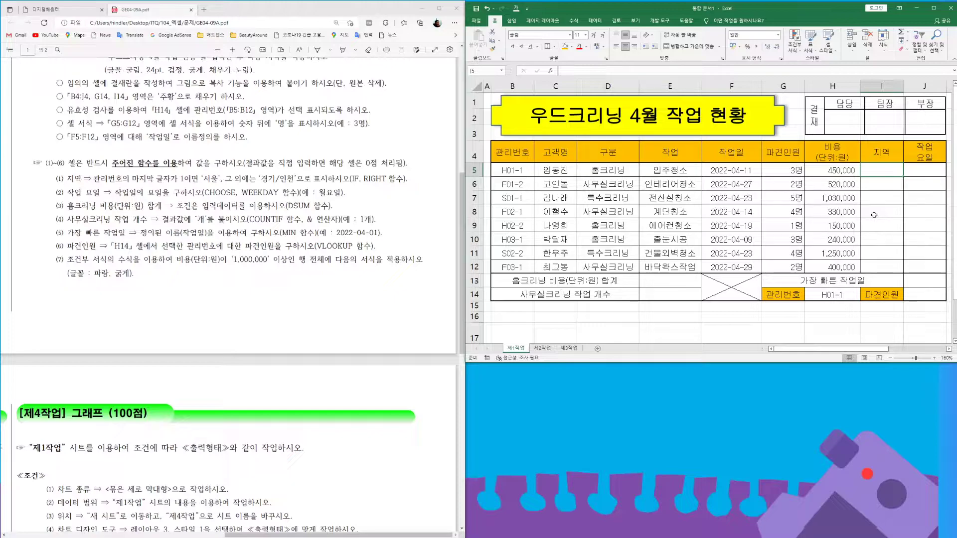
{"action": "type", "text": "="}
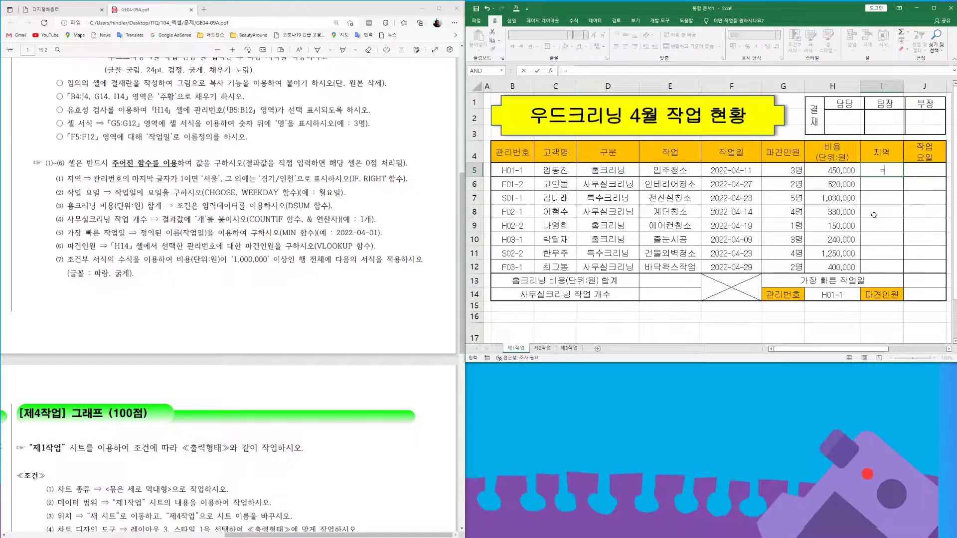
{"action": "type", "text": "RIGHT("}
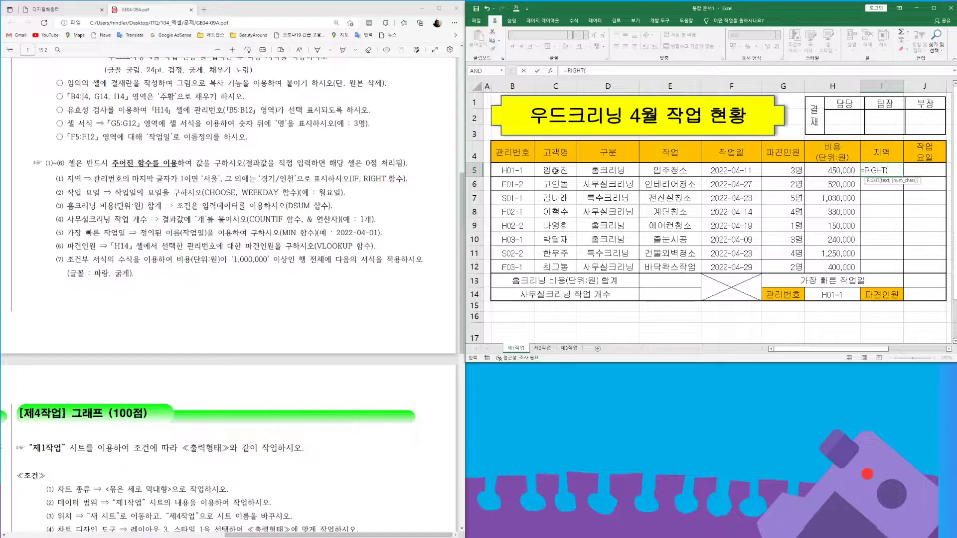
{"action": "left_click", "coordinate": [520, 172]}
{"action": "type", "text": ",1)"}
{"action": "key", "text": "Return"}
{"action": "left_click", "coordinate": [881, 172]}
{"action": "left_click_drag", "start_coordinate": [903, 178], "coordinate": [899, 272]}
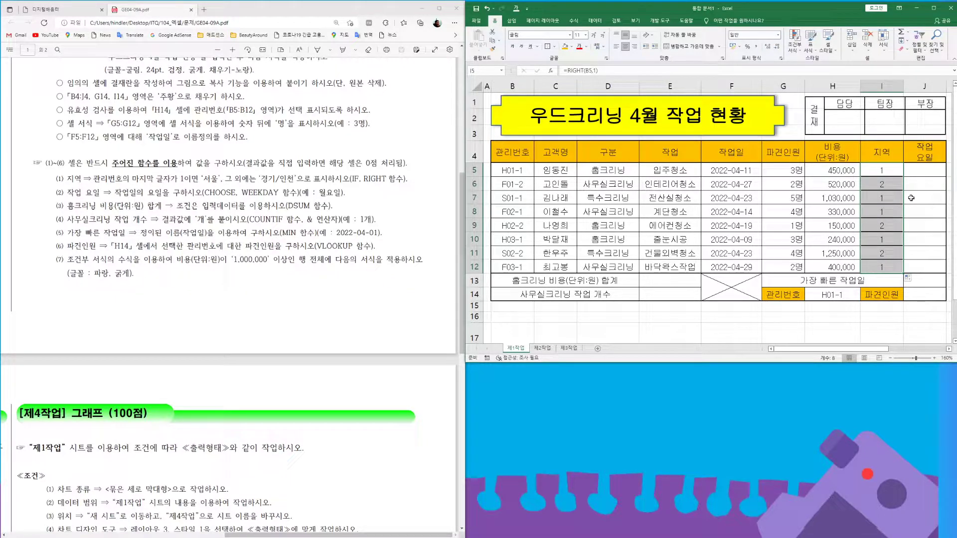
{"action": "left_click", "coordinate": [910, 279]}
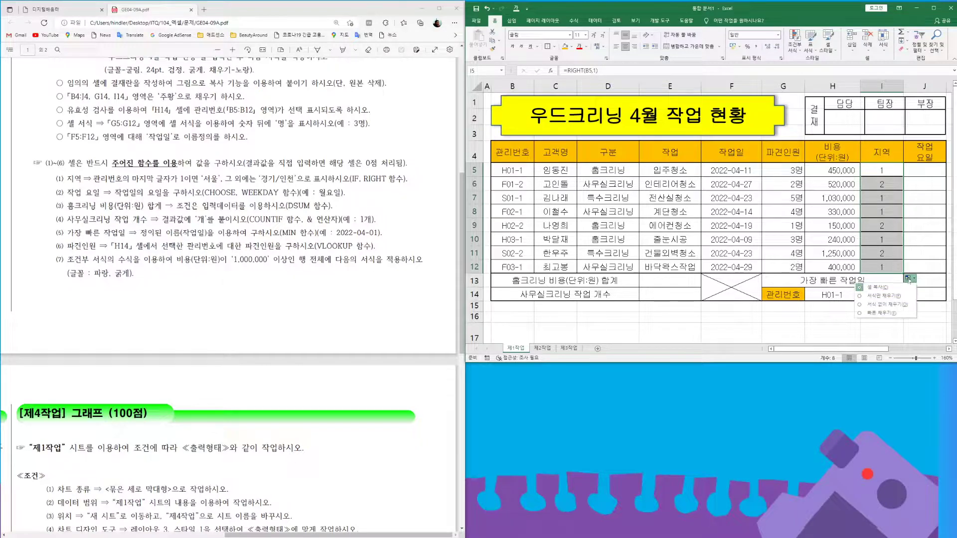
{"action": "left_click", "coordinate": [881, 305]}
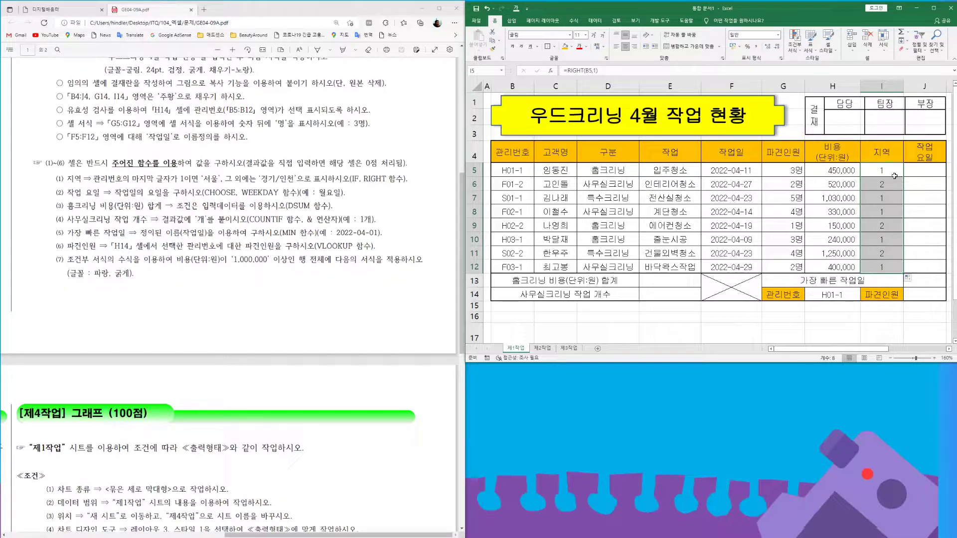
- Extend the formula across I5:I12 to the comparison =RIGHT(B5,1)=1
{"action": "key", "text": "F2"}
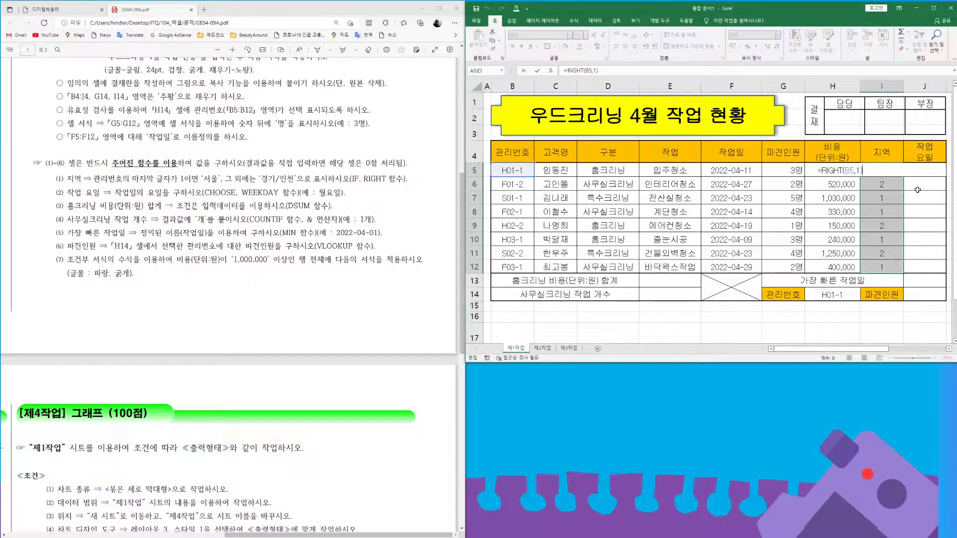
{"action": "type", "text": "="}
{"action": "key", "text": "ctrl+Return"}
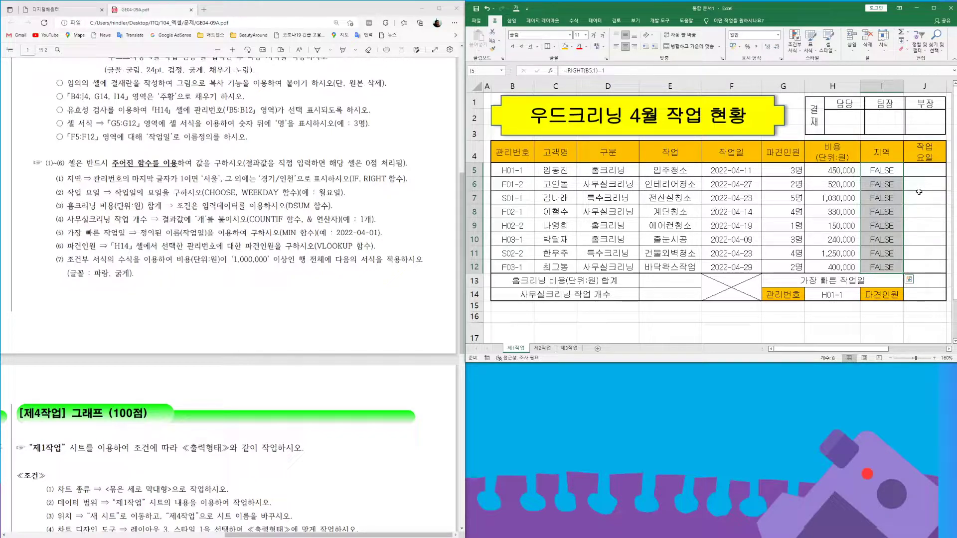
- Change the formula across I5:I12 to =RIGHT(B5,1)*1=1 so the extracted character is compared as a number
{"action": "key", "text": "F2"}
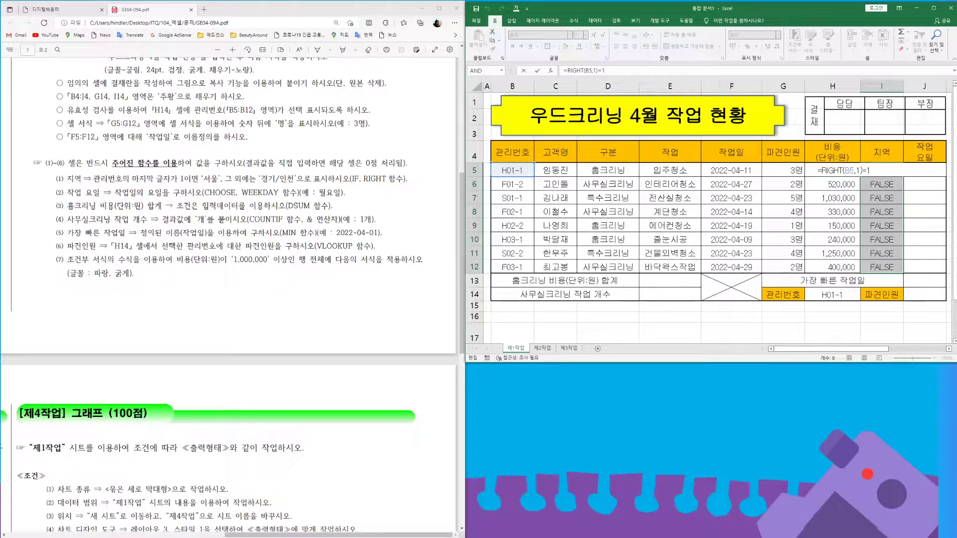
{"action": "key", "text": "ctrl+2"}
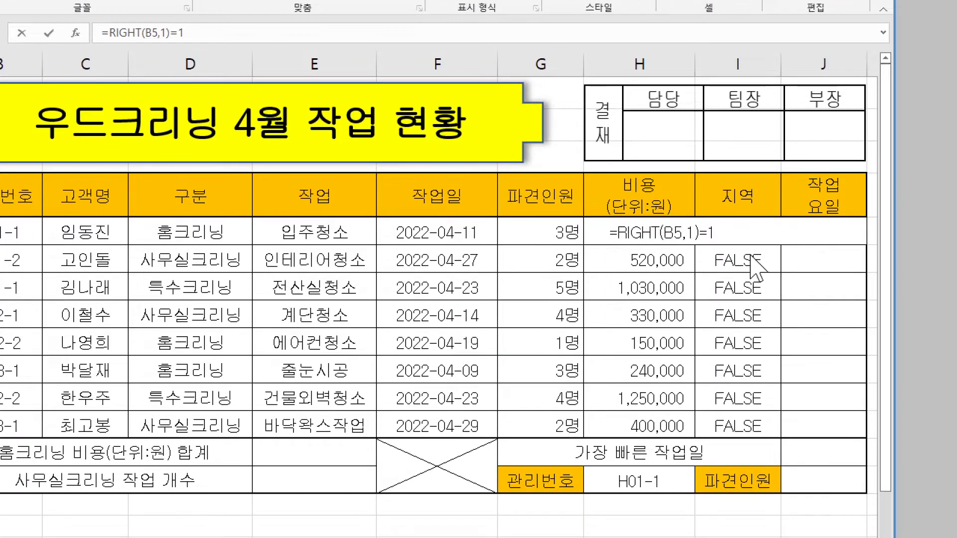
{"action": "left_click", "coordinate": [702, 235]}
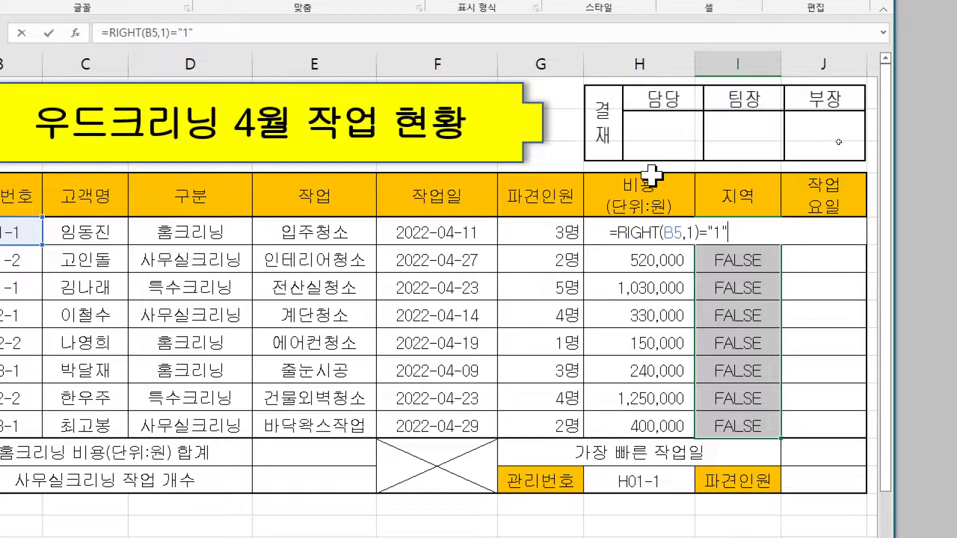
{"action": "key", "text": "Left"}
{"action": "key", "text": "Left"}
{"action": "key", "text": "Left"}
{"action": "key", "text": "Delete"}
{"action": "key", "text": "Right"}
{"action": "key", "text": "Delete"}
{"action": "key", "text": "Left"}
{"action": "type", "text": "*1"}
{"action": "key", "text": "ctrl+Return"}
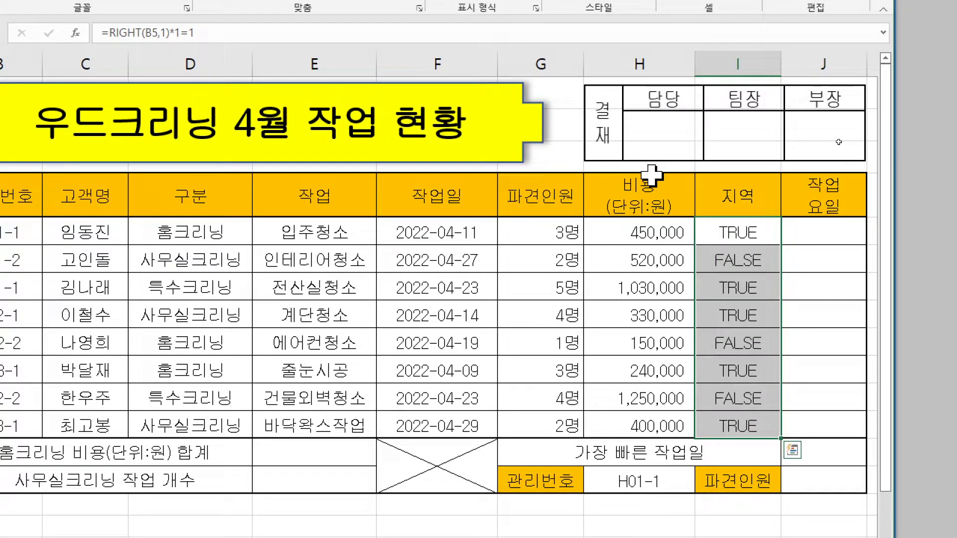
- Wrap the comparison in IF across I5:I12 as =IF(RIGHT(B5,1)*1=1,"서울","경기/인천")
{"action": "key", "text": "F2"}
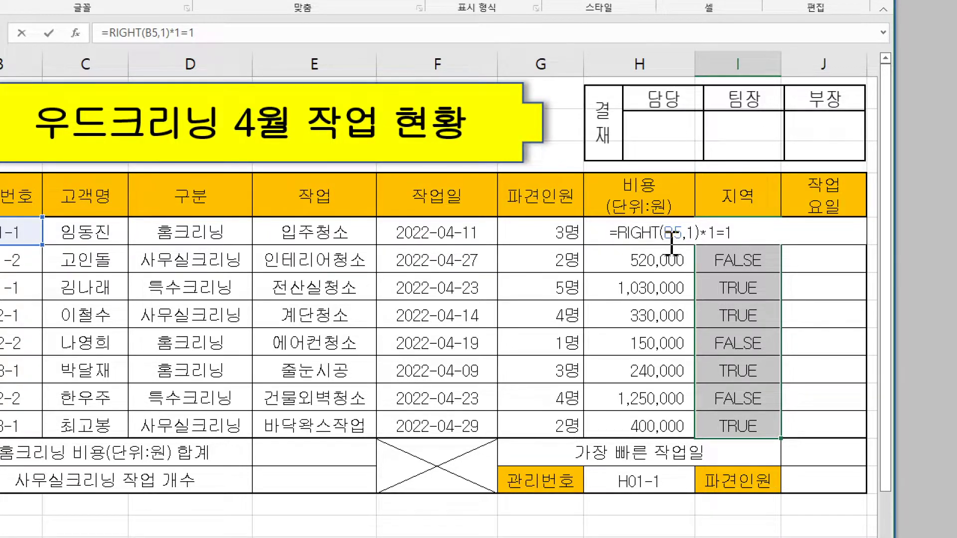
{"action": "type", "text": "if"}
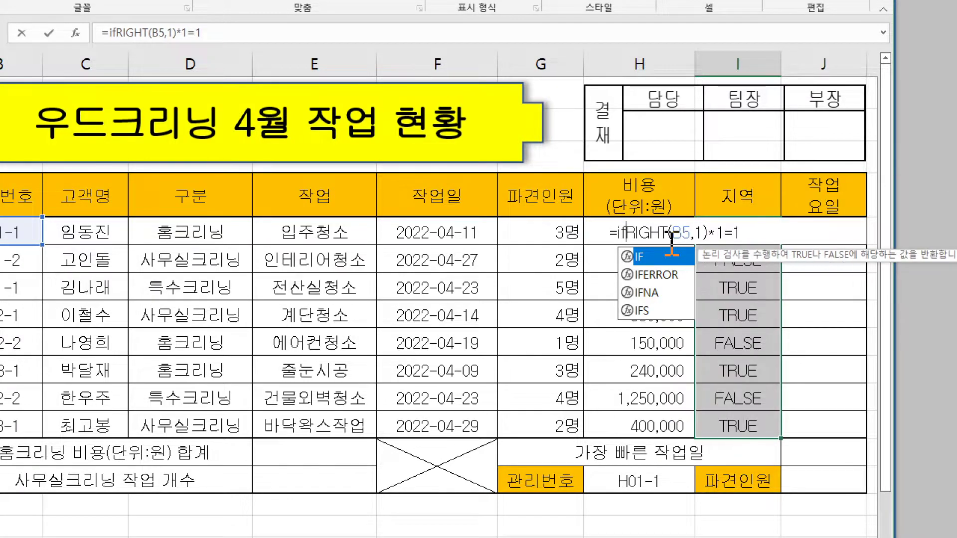
{"action": "key", "text": "Tab"}
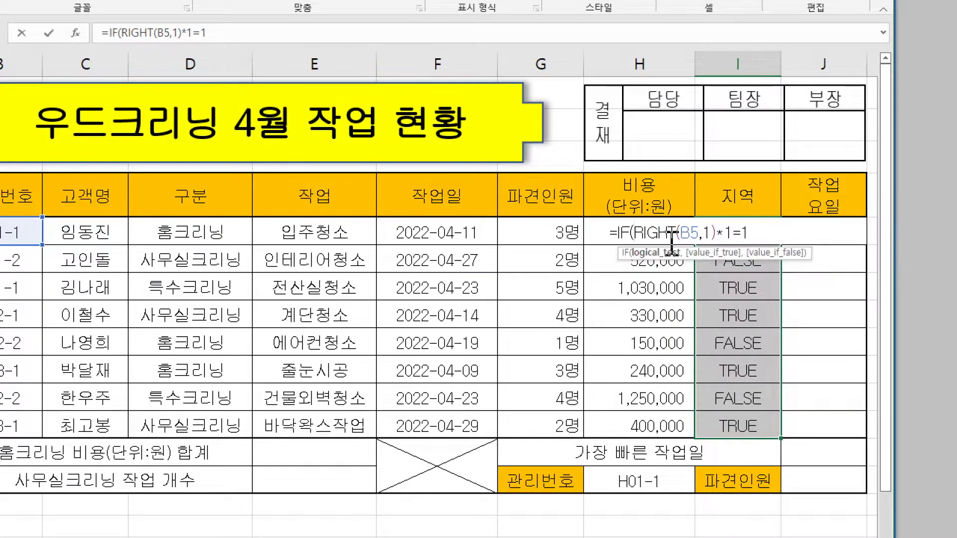
{"action": "type", "text": ","}
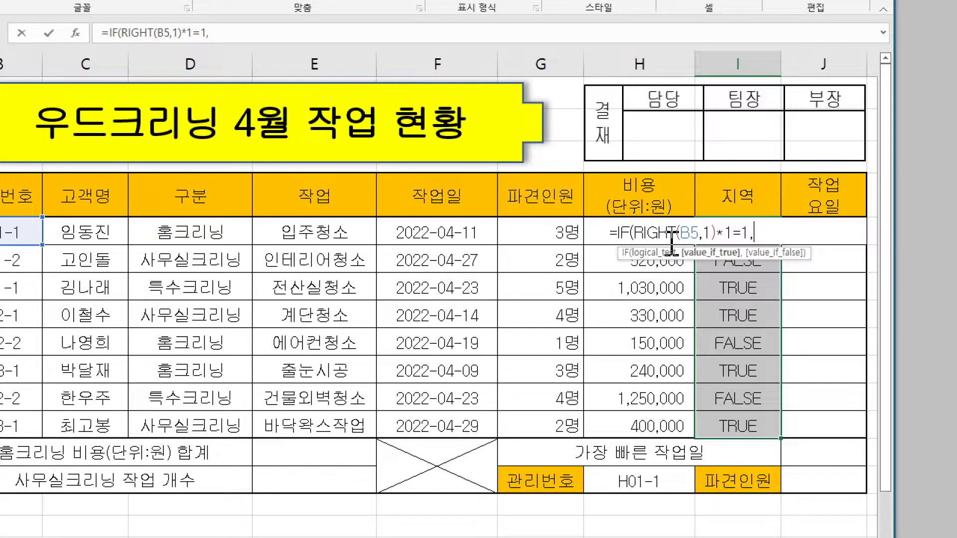
{"action": "type", "text": "\"ㅅ서울\","}
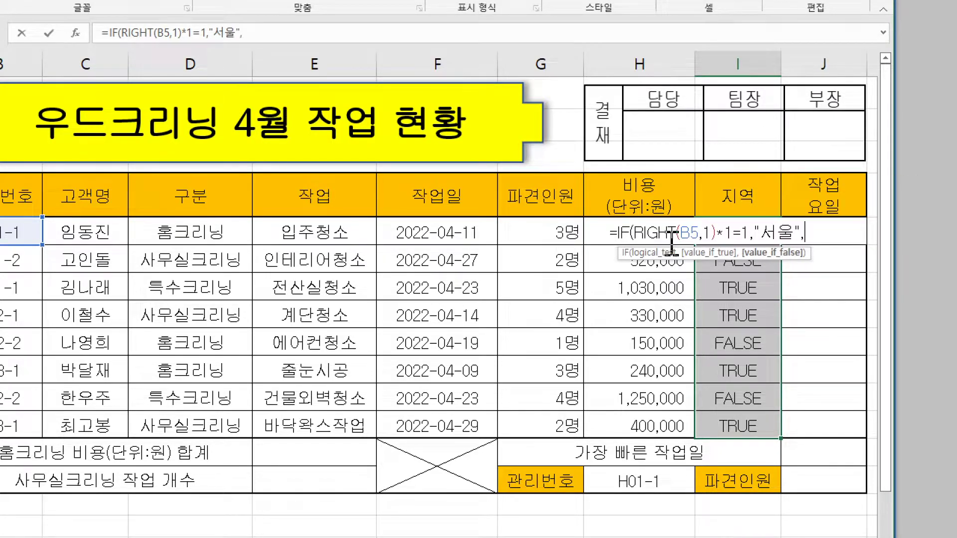
{"action": "type", "text": "\""}
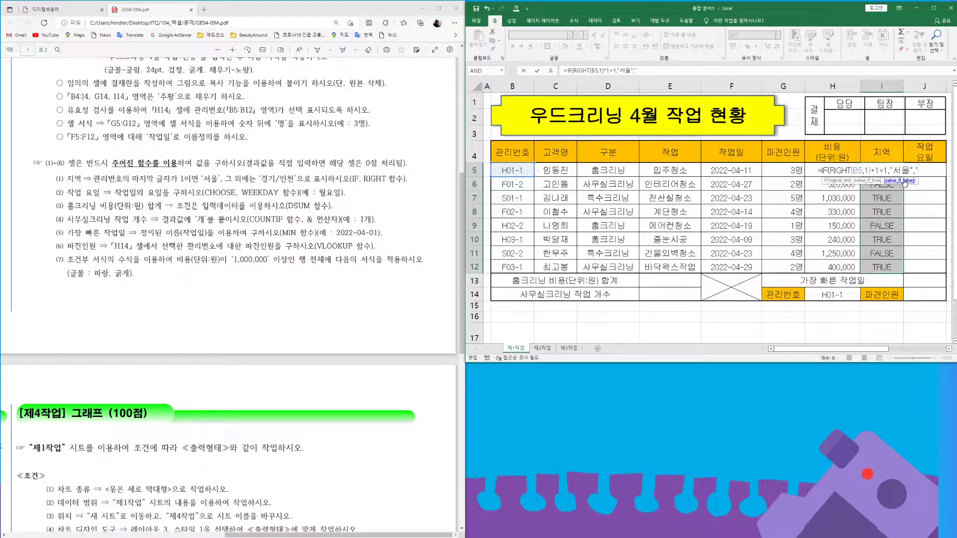
{"action": "type", "text": "경기/인천"}
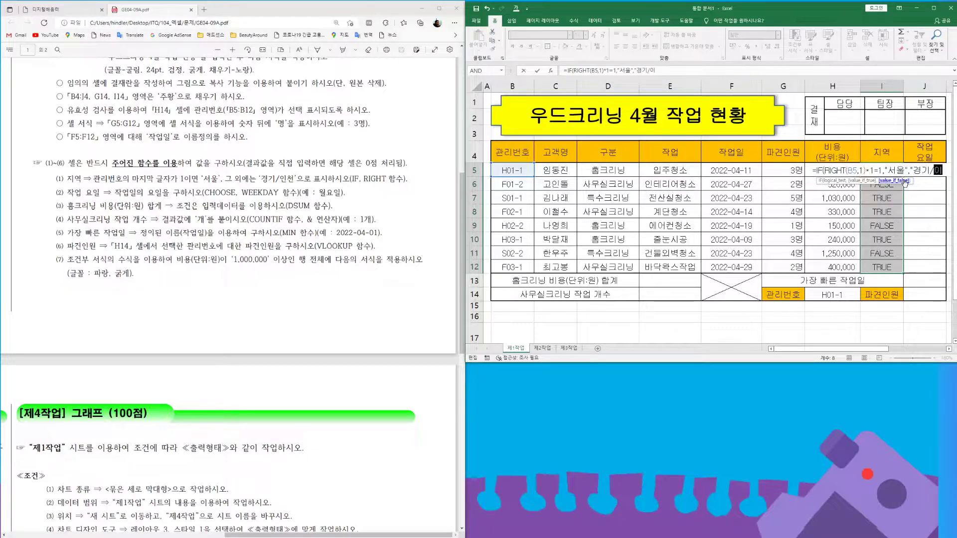
{"action": "type", "text": "\""}
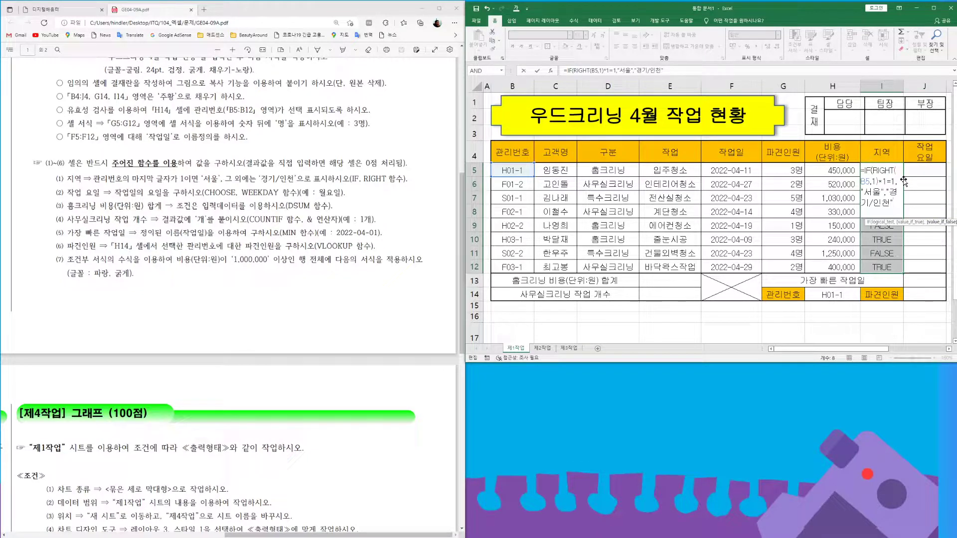
{"action": "type", "text": ")"}
{"action": "key", "text": "ctrl+Return"}
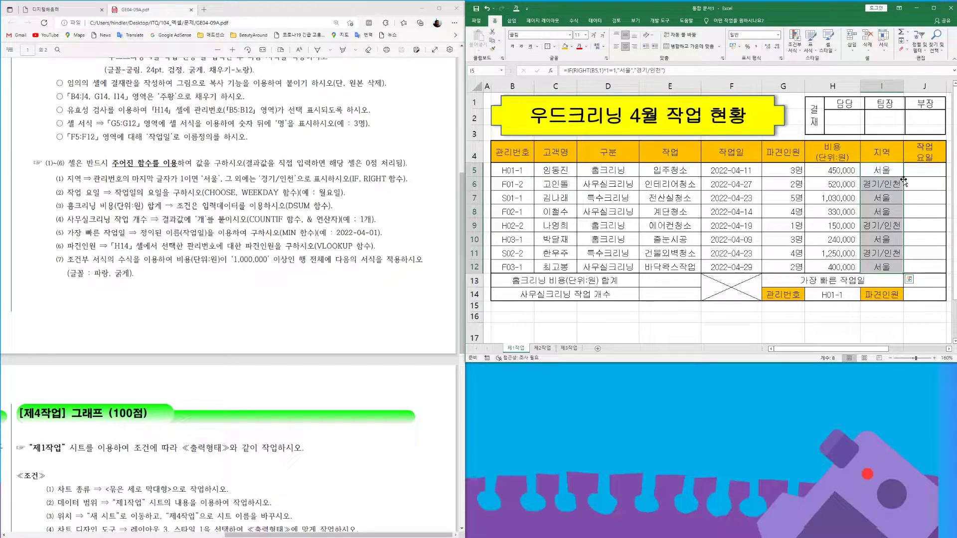
{"action": "key", "text": "F2"}
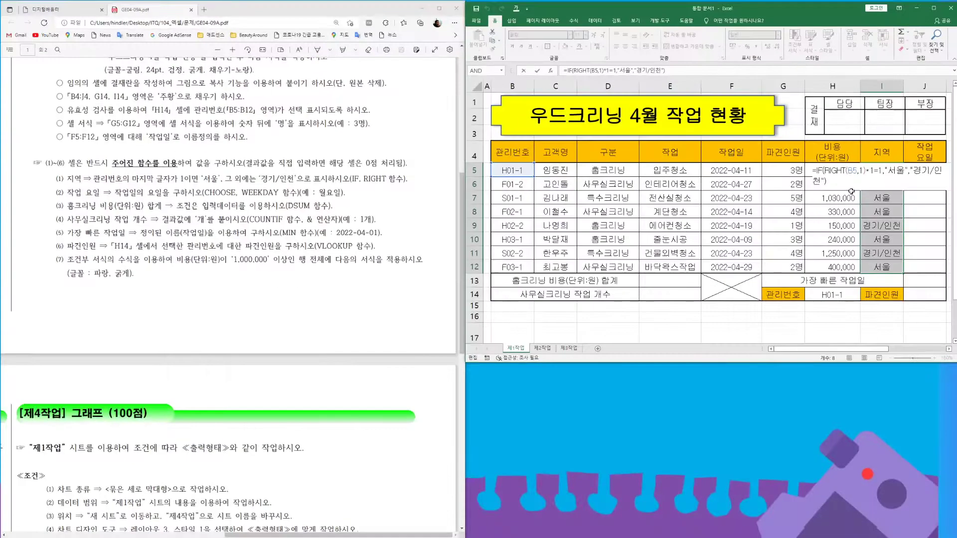
{"action": "key", "text": "ctrl+Return"}
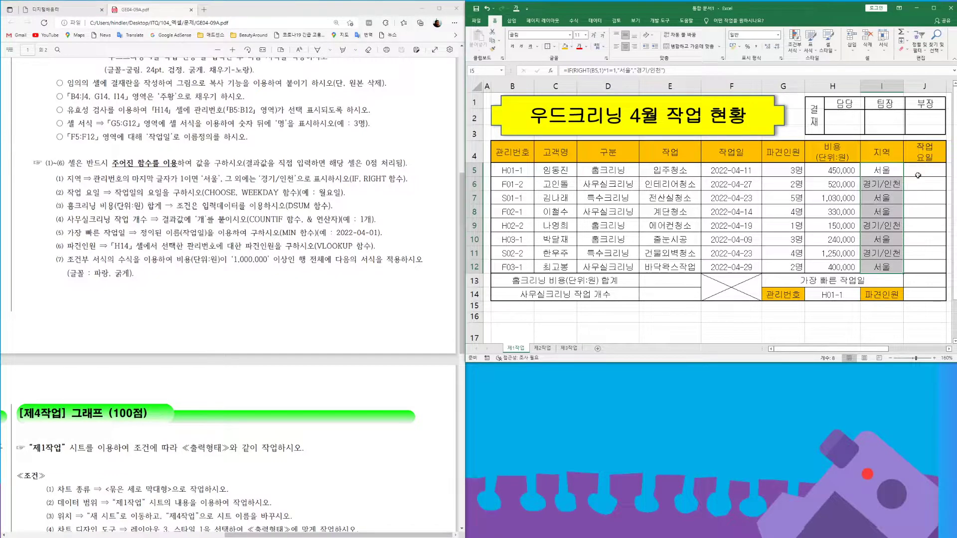
- Enter =WEEKDAY(F5,2) in J5 to number the weekday of the 작업일 date from Monday
{"action": "left_click", "coordinate": [920, 174]}
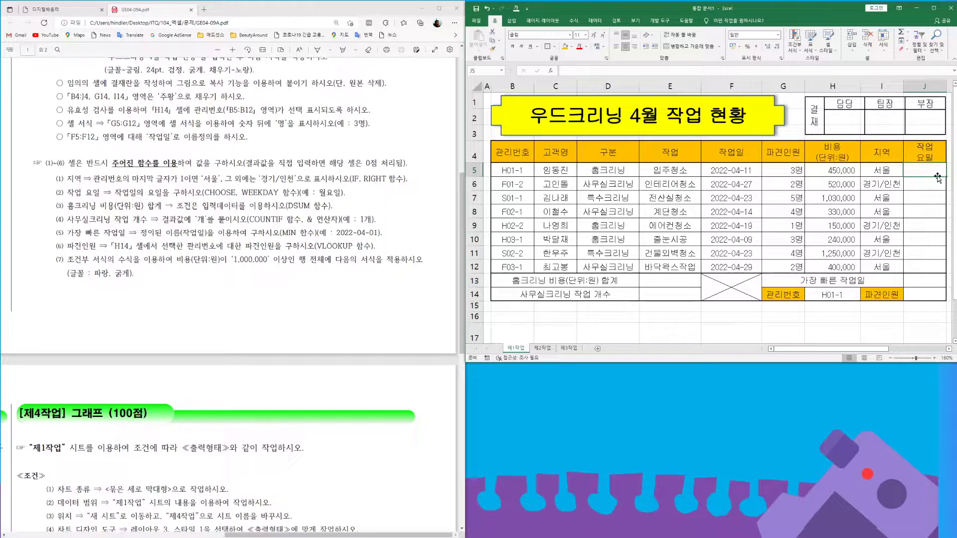
{"action": "type", "text": "="}
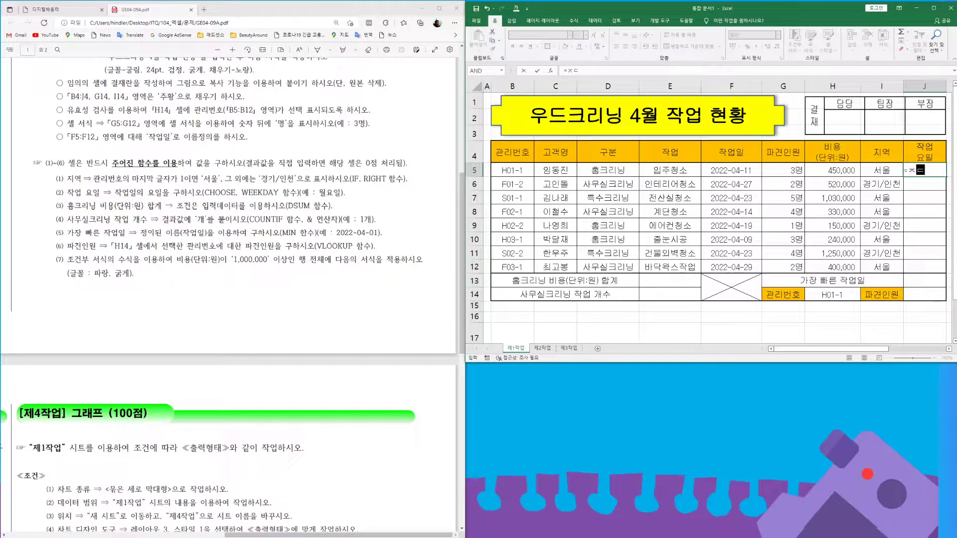
{"action": "type", "text": "wee"}
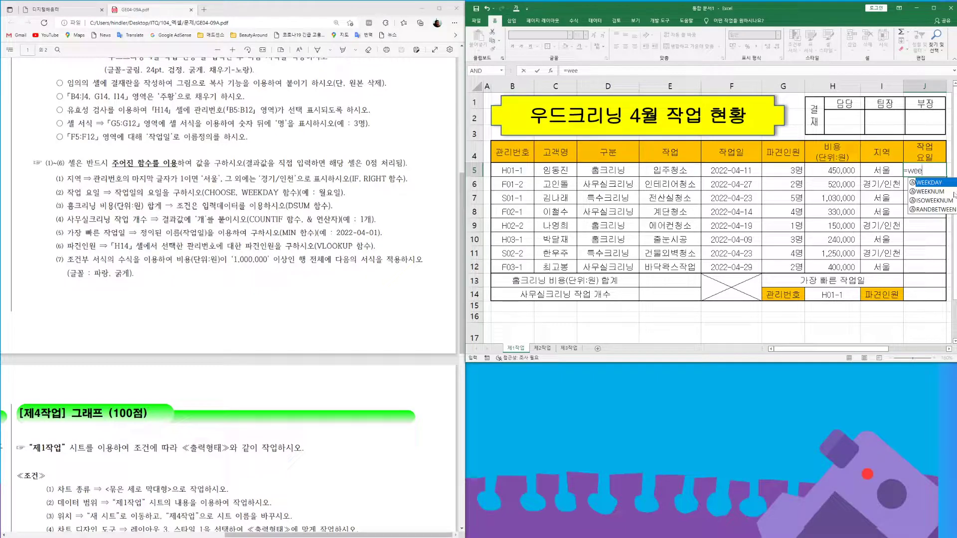
{"action": "key", "text": "Tab"}
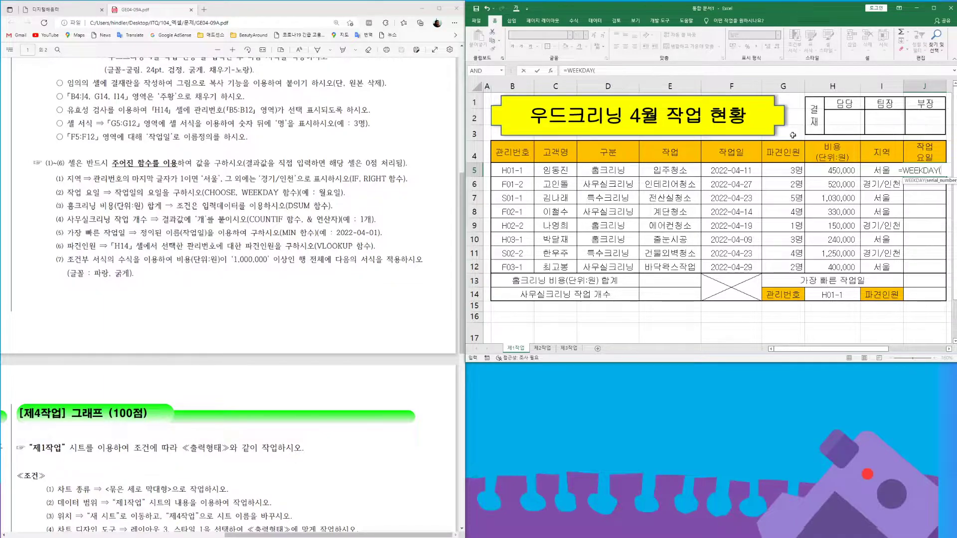
{"action": "left_click", "coordinate": [731, 170]}
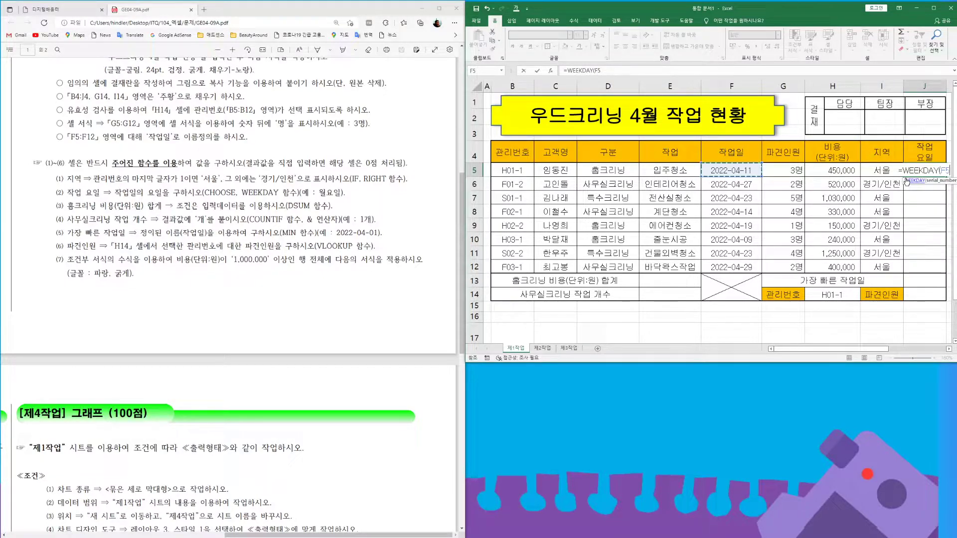
{"action": "type", "text": ","}
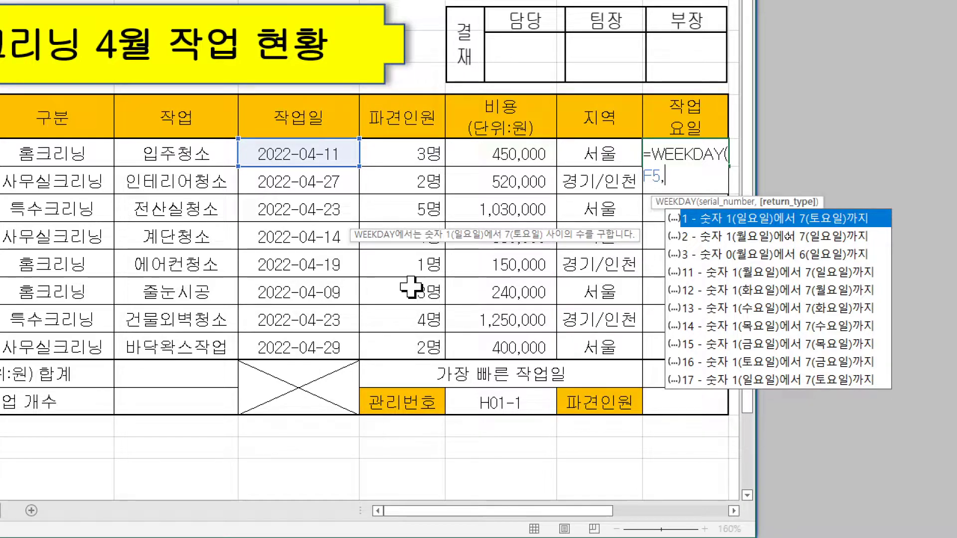
{"action": "type", "text": "2"}
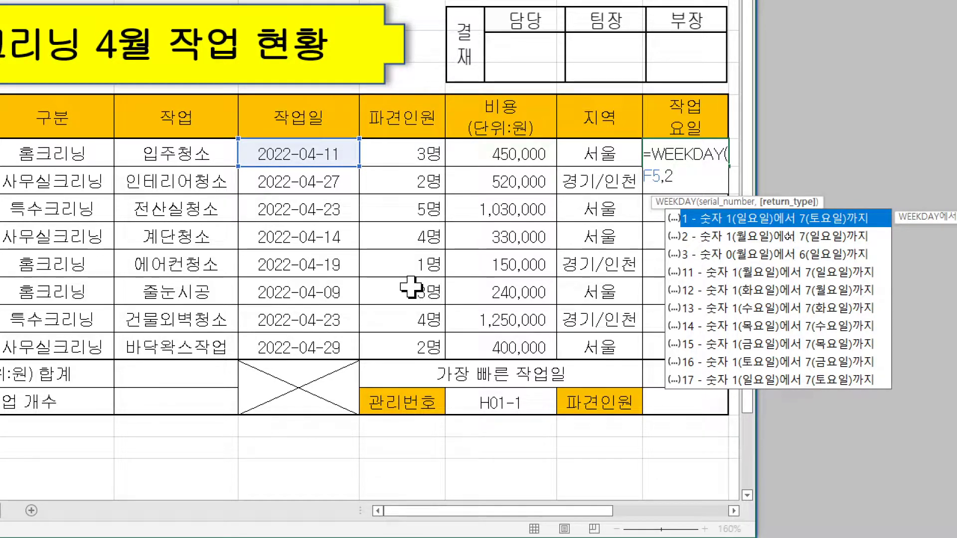
{"action": "type", "text": ")"}
{"action": "key", "text": "Return"}
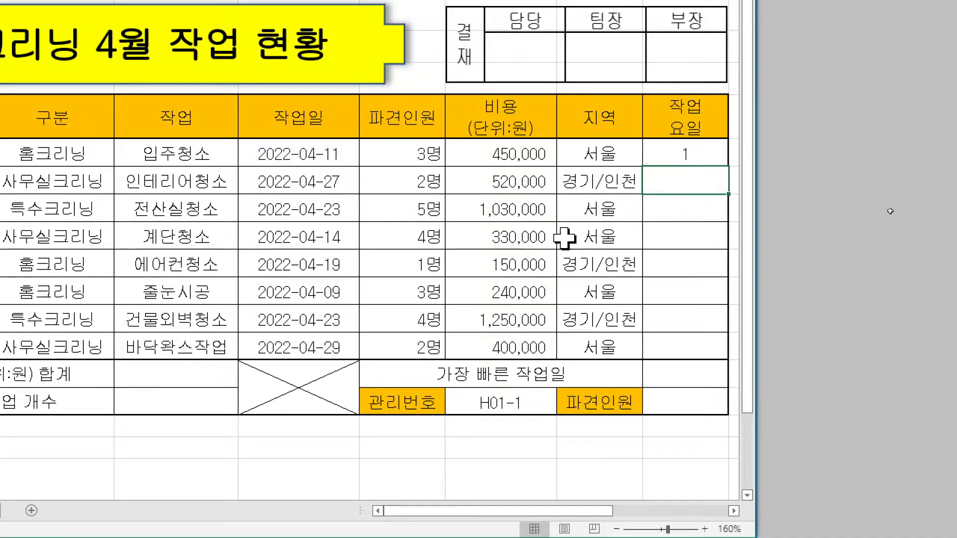
- Fill the WEEKDAY formula from J5 down to J12 without formatting
{"action": "left_click", "coordinate": [707, 154]}
{"action": "left_click_drag", "start_coordinate": [728, 167], "coordinate": [694, 354]}
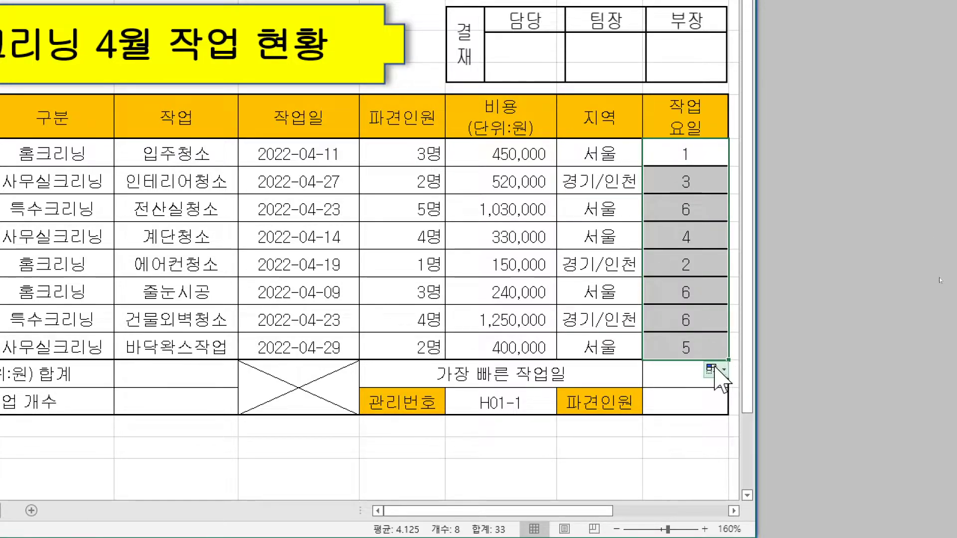
{"action": "left_click", "coordinate": [719, 377]}
{"action": "left_click", "coordinate": [752, 479]}
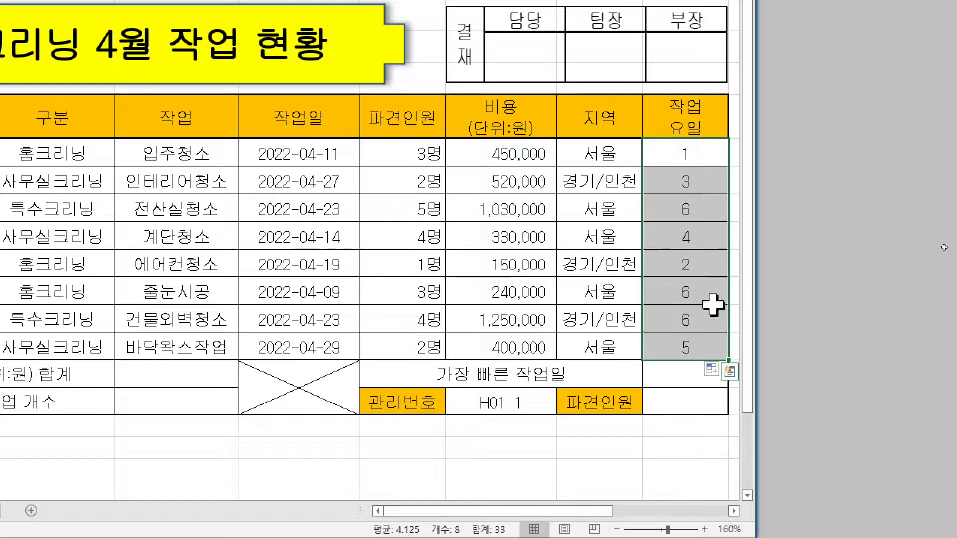
- Wrap the WEEKDAY(F5,2) formula for J5:J12 in a CHOOSE function so the weekday number serves as its index
{"action": "key", "text": "F2"}
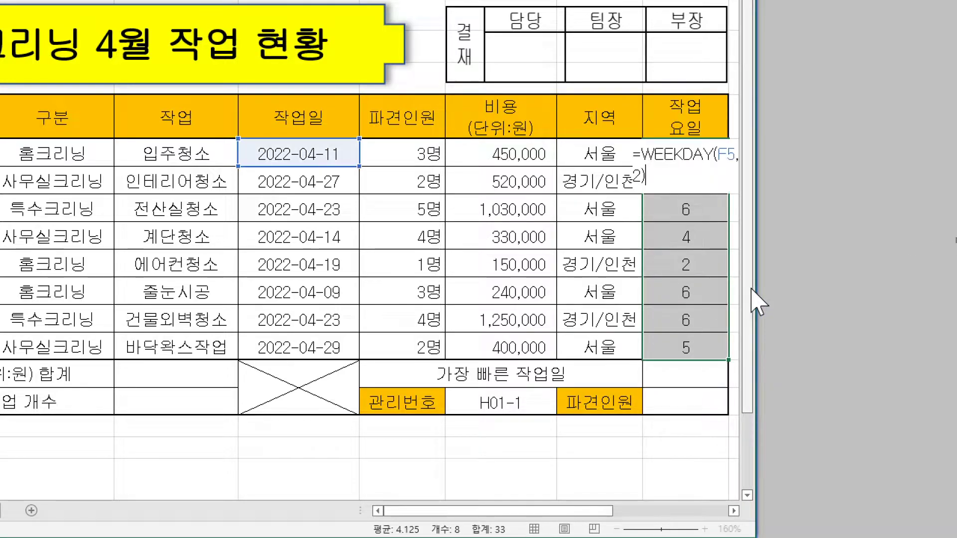
{"action": "left_click", "coordinate": [645, 154]}
{"action": "type", "text": "ch"}
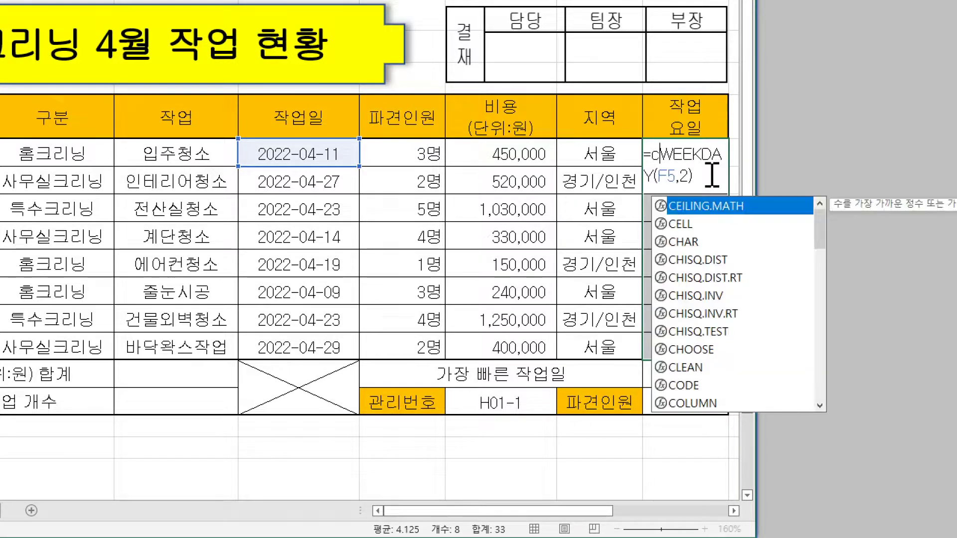
{"action": "type", "text": "oo"}
{"action": "key", "text": "Tab"}
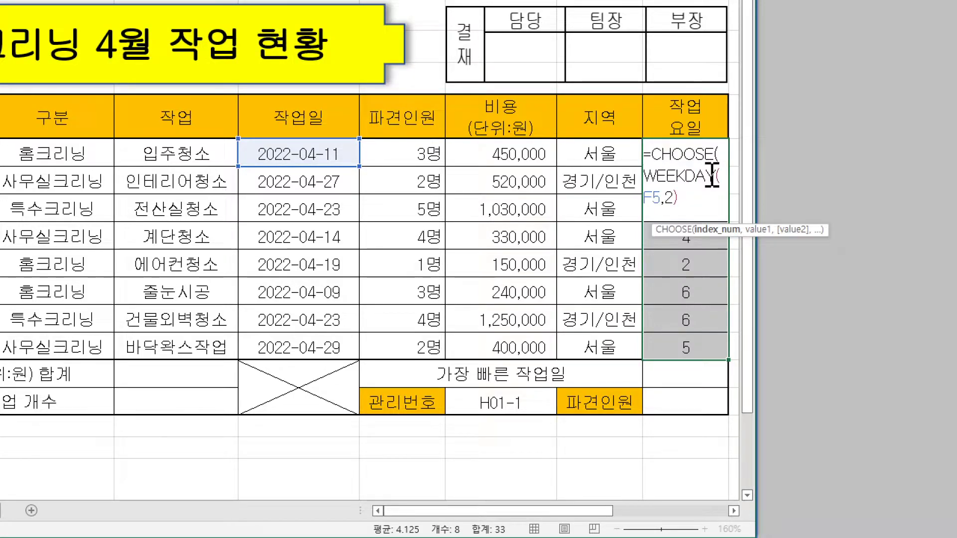
{"action": "left_click", "coordinate": [712, 203]}
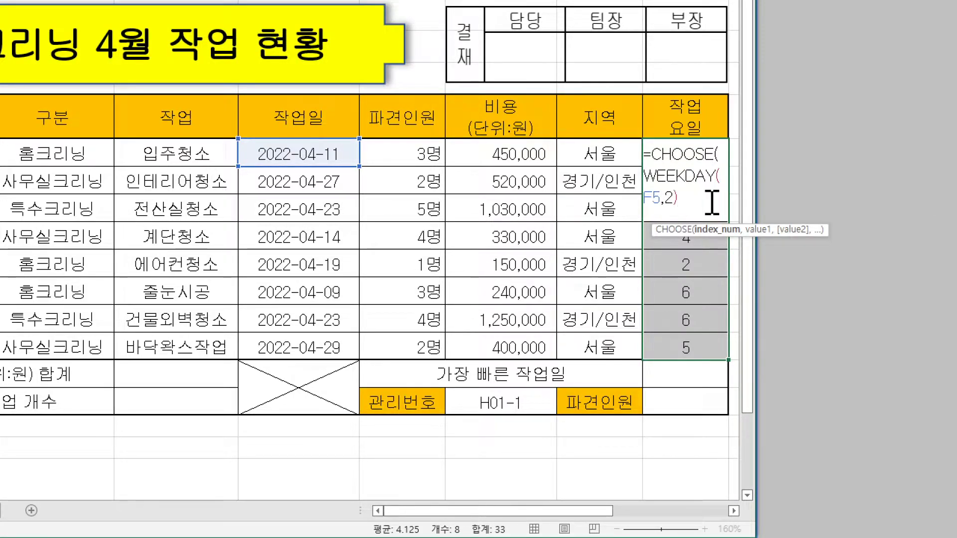
{"action": "type", "text": ","}
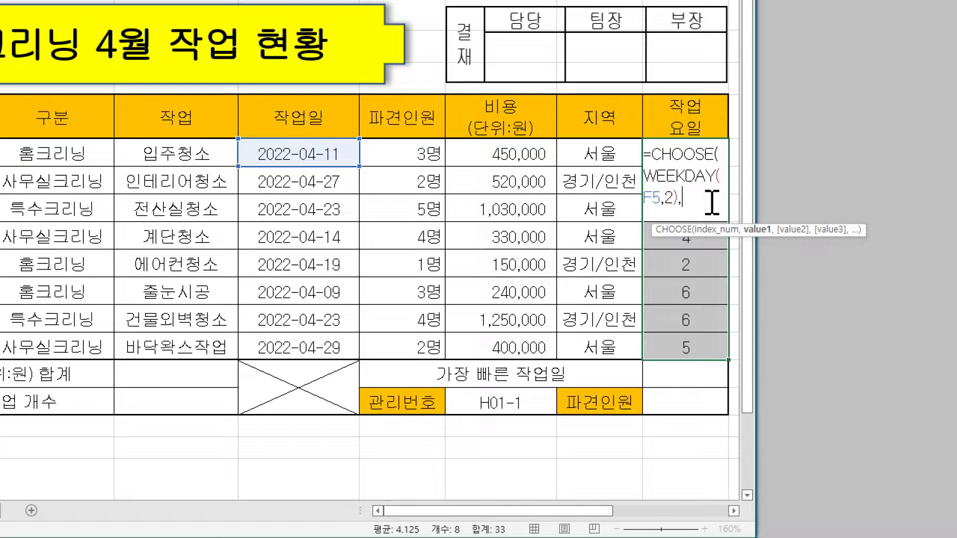
- Complete the CHOOSE formula with "월요일","화요일","수요일","목요일","금요일","토요일","일요일" and apply it across J5:J12
{"action": "type", "text": "\"월요"}
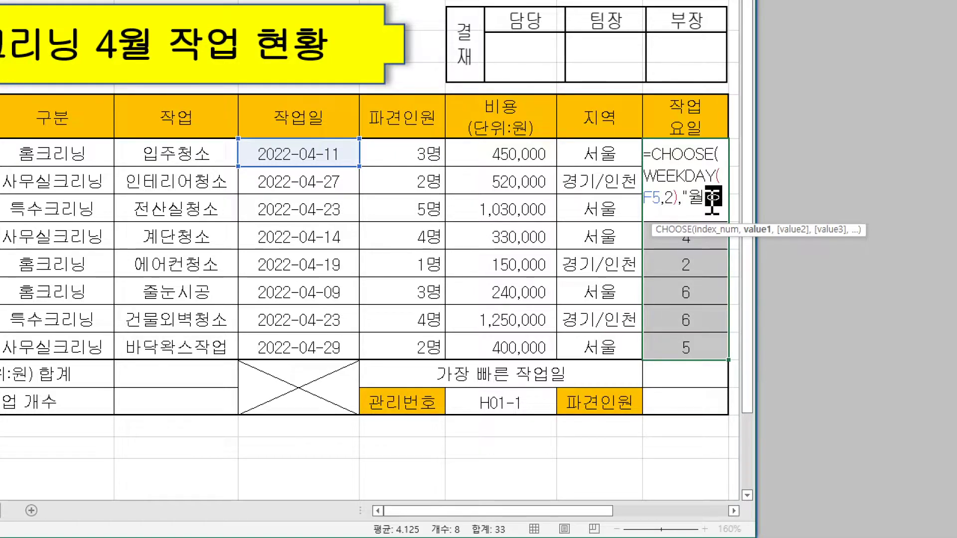
{"action": "type", "text": "일\","}
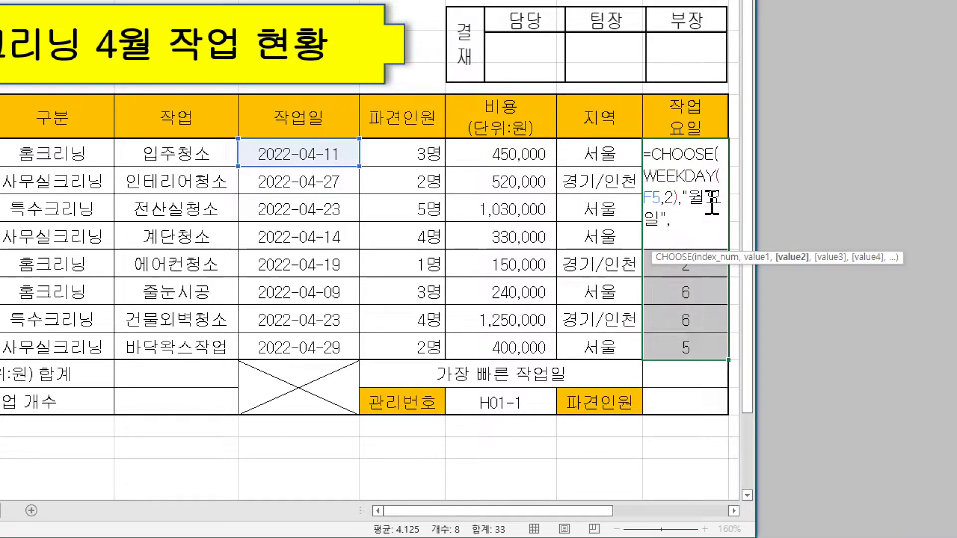
{"action": "type", "text": "\"화요일\",\"수요일\",\"목요일"}
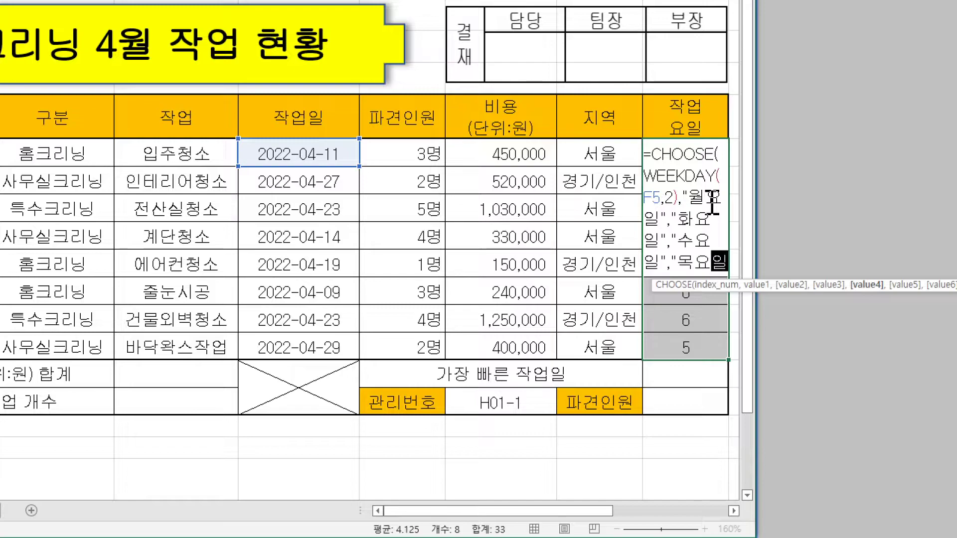
{"action": "type", "text": "\",\"금요"}
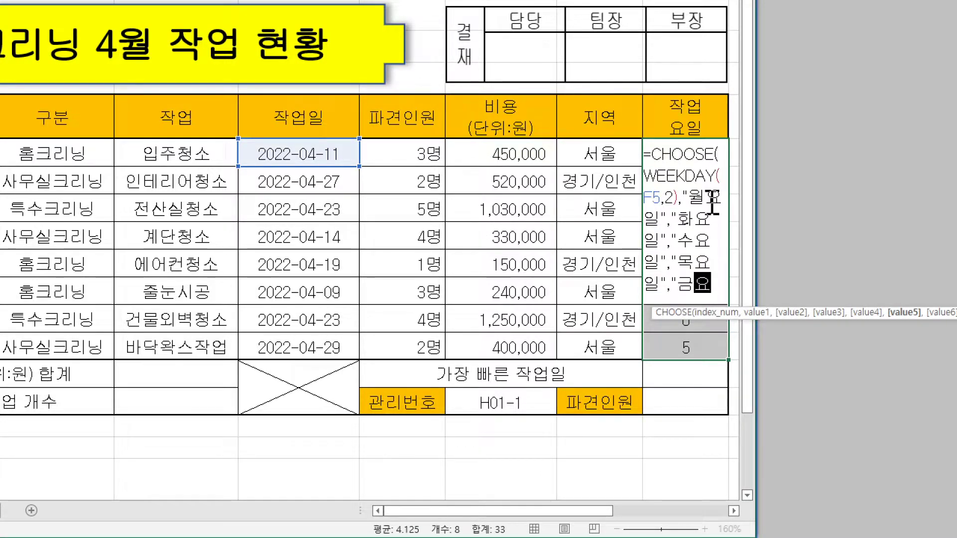
{"action": "type", "text": "일\",\"토요일"}
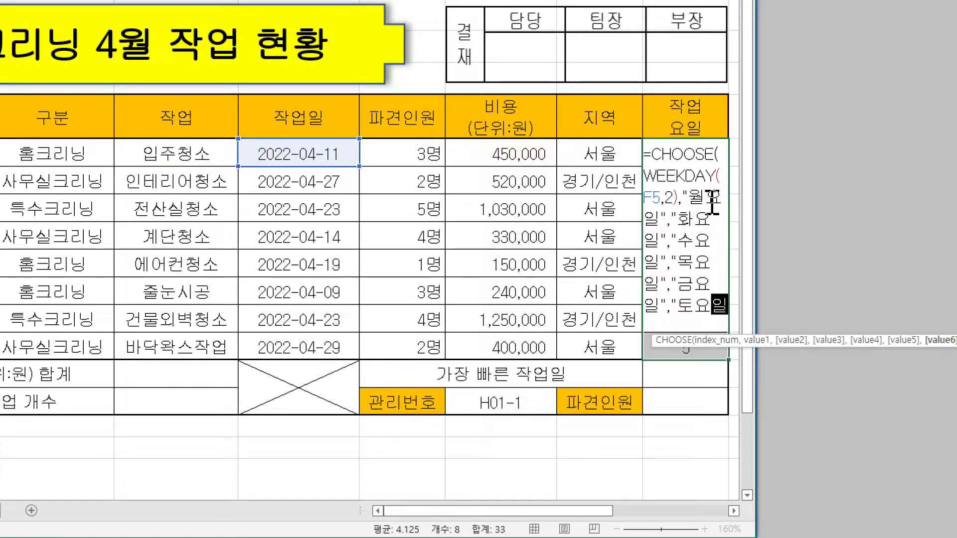
{"action": "type", "text": "\",\""}
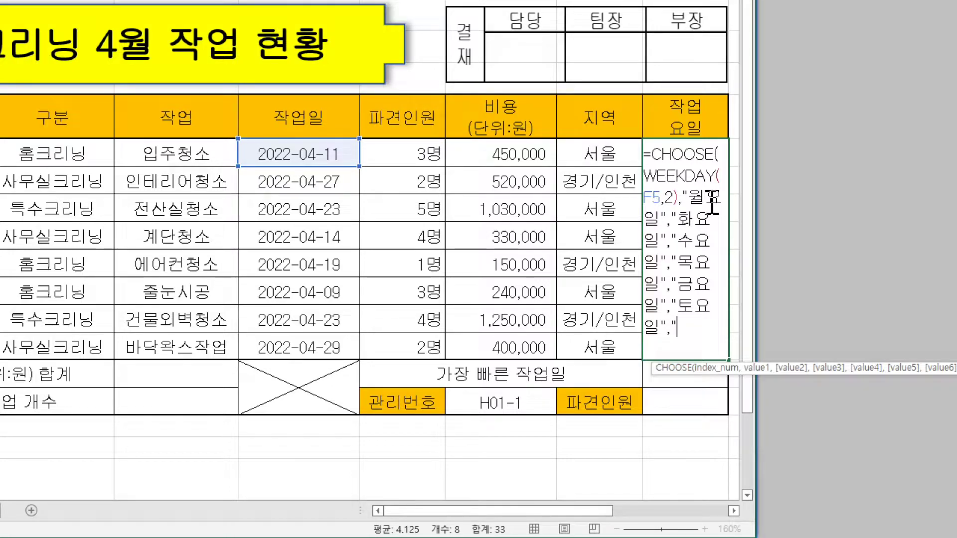
{"action": "type", "text": "일요"}
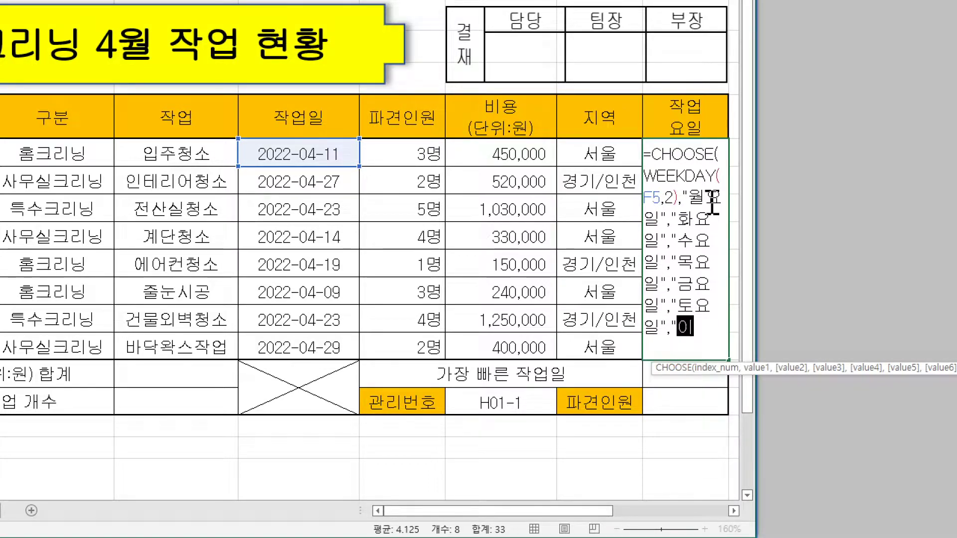
{"action": "type", "text": "일\""}
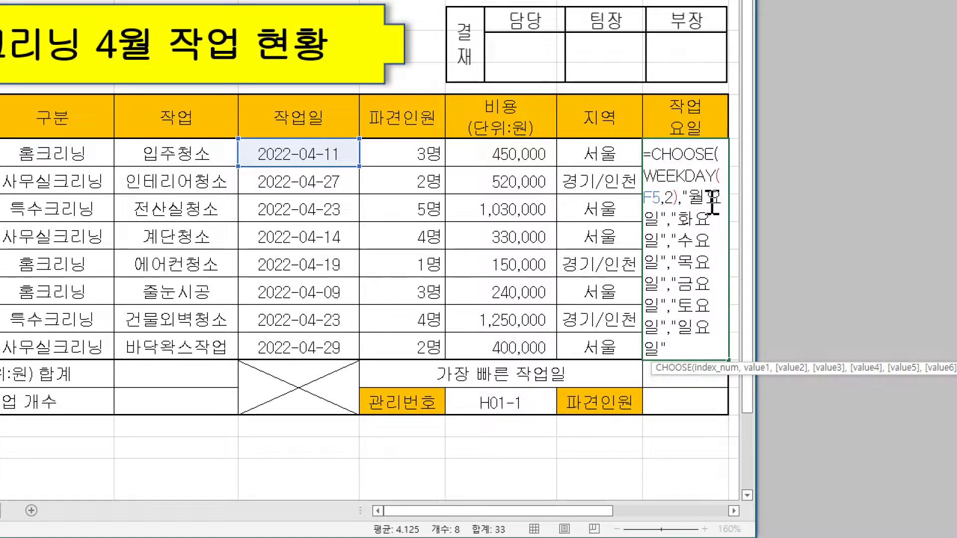
{"action": "type", "text": ")"}
{"action": "key", "text": "ctrl+Return"}
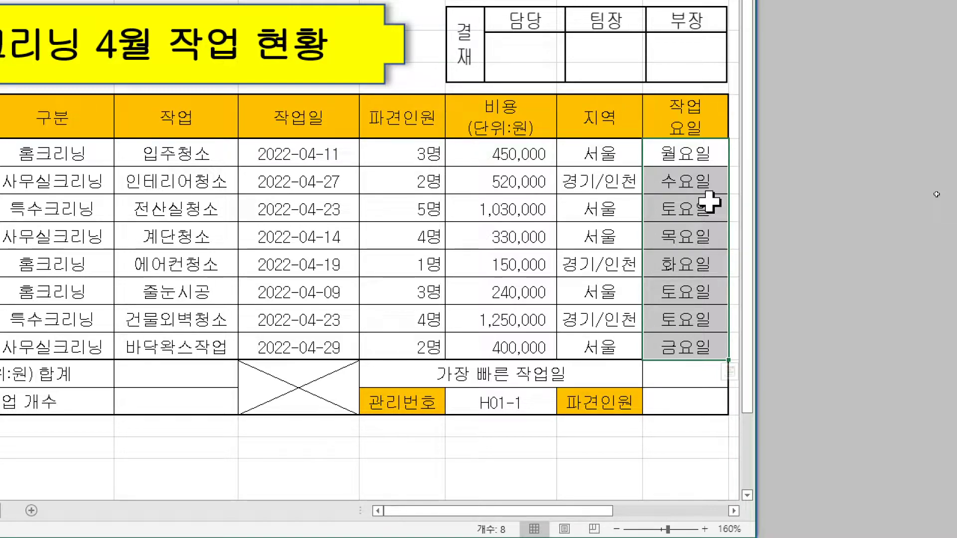
{"action": "key", "text": "ctrl+q"}
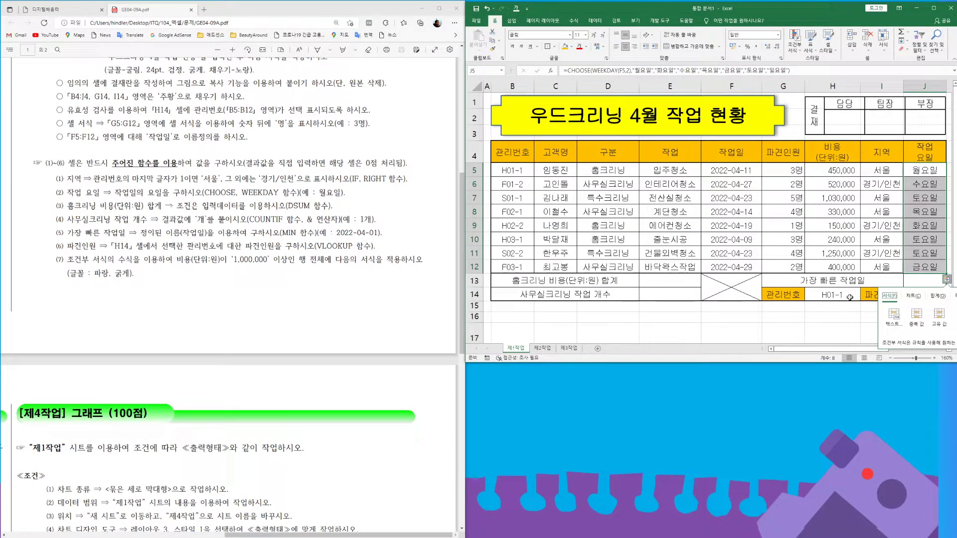
- Examine which header-and-value pairs, such as 구분 with 홈크리닝 in D4:D5, can serve as DSUM criteria from the table data
{"action": "left_click", "coordinate": [670, 282]}
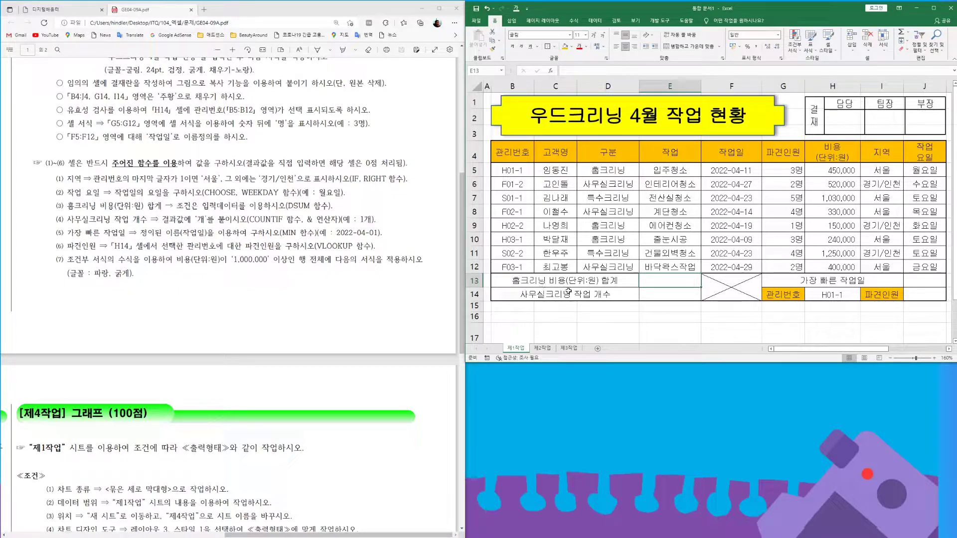
{"action": "left_click", "coordinate": [600, 155]}
{"action": "left_click_drag", "start_coordinate": [599, 155], "coordinate": [600, 168]}
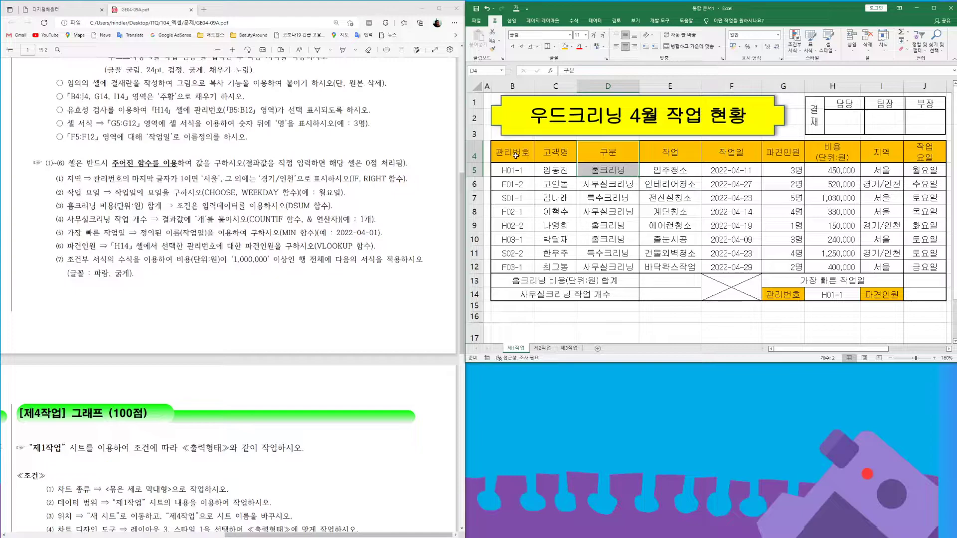
{"action": "left_click_drag", "start_coordinate": [608, 155], "coordinate": [601, 167]}
{"action": "left_click_drag", "start_coordinate": [780, 154], "coordinate": [781, 165]}
{"action": "left_click_drag", "start_coordinate": [663, 151], "coordinate": [665, 170]}
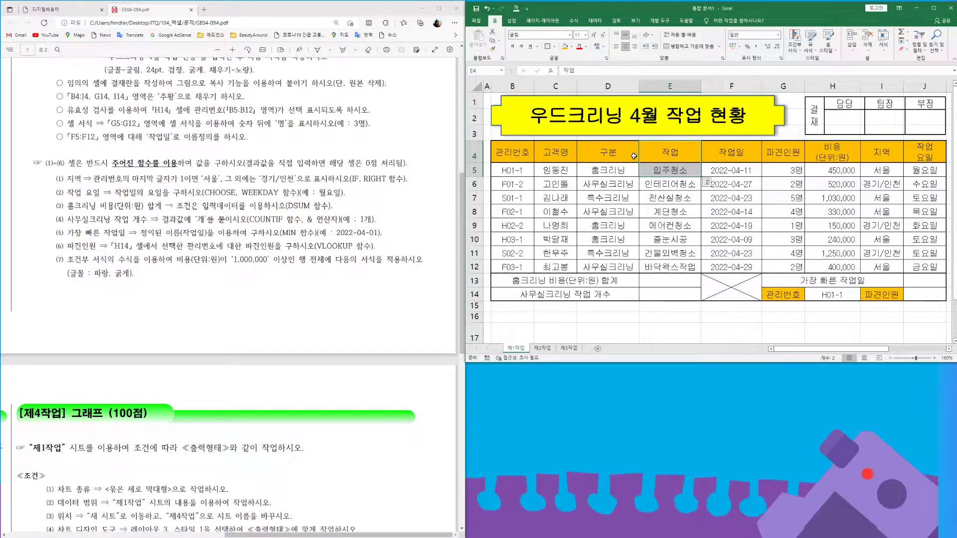
{"action": "left_click", "coordinate": [602, 155]}
{"action": "left_click_drag", "start_coordinate": [601, 155], "coordinate": [603, 171]}
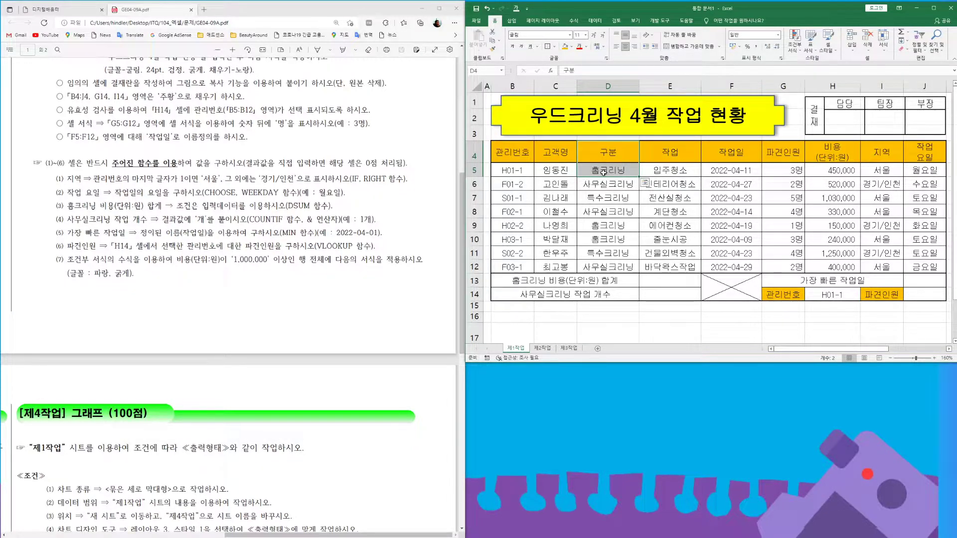
{"action": "left_click_drag", "start_coordinate": [603, 154], "coordinate": [601, 168]}
{"action": "left_click", "coordinate": [613, 155]}
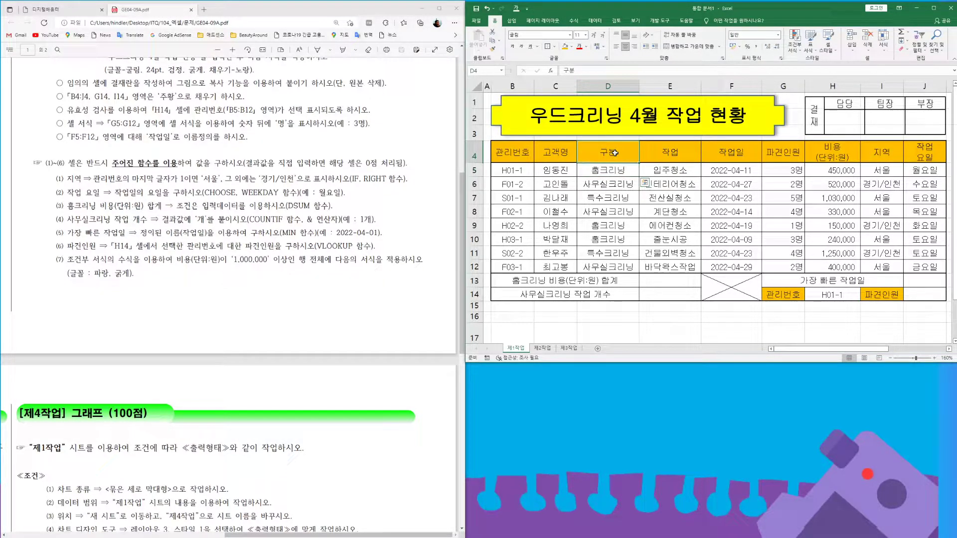
{"action": "left_click", "coordinate": [614, 185], "text": "ctrl"}
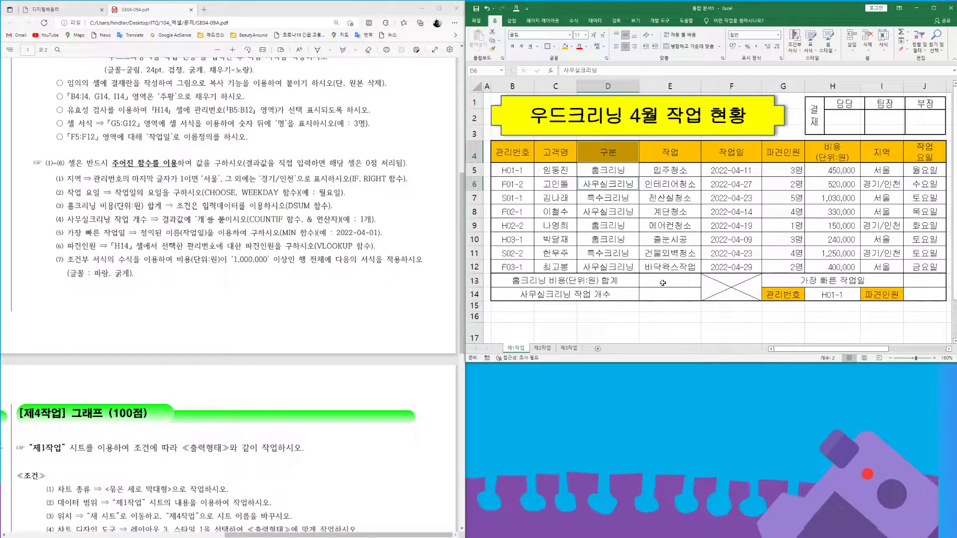
- Enter =DSUM(B4:J12,H4,D4:D5) in E13 to total the 비용 of the 홈크리닝 jobs
{"action": "left_click", "coordinate": [666, 282]}
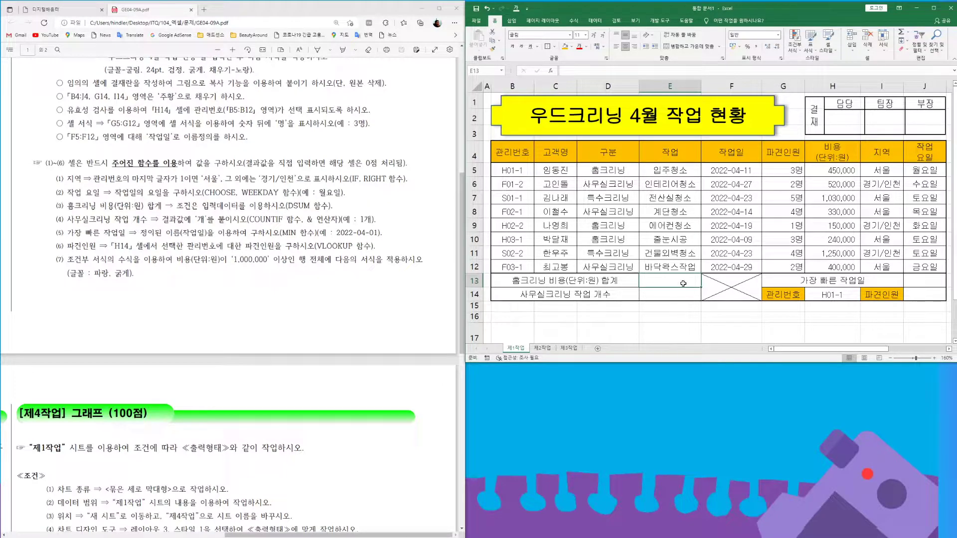
{"action": "type", "text": "=dsum"}
{"action": "key", "text": "Tab"}
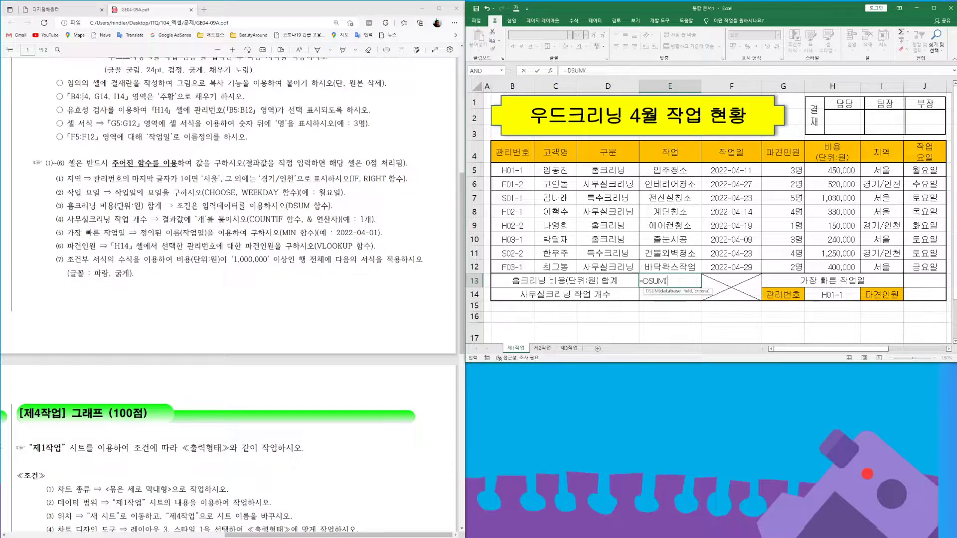
{"action": "left_click", "coordinate": [526, 157]}
{"action": "left_click_drag", "start_coordinate": [526, 157], "coordinate": [908, 265]}
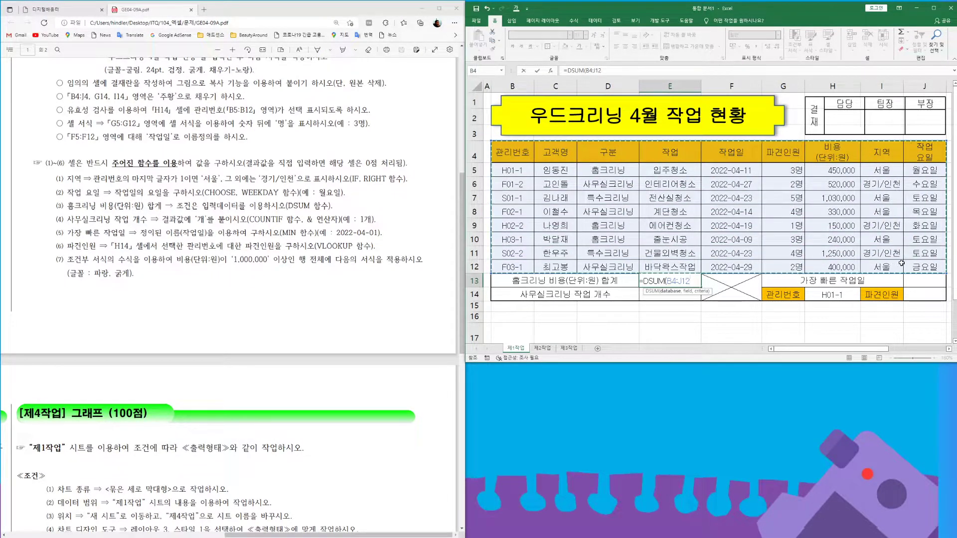
{"action": "type", "text": ","}
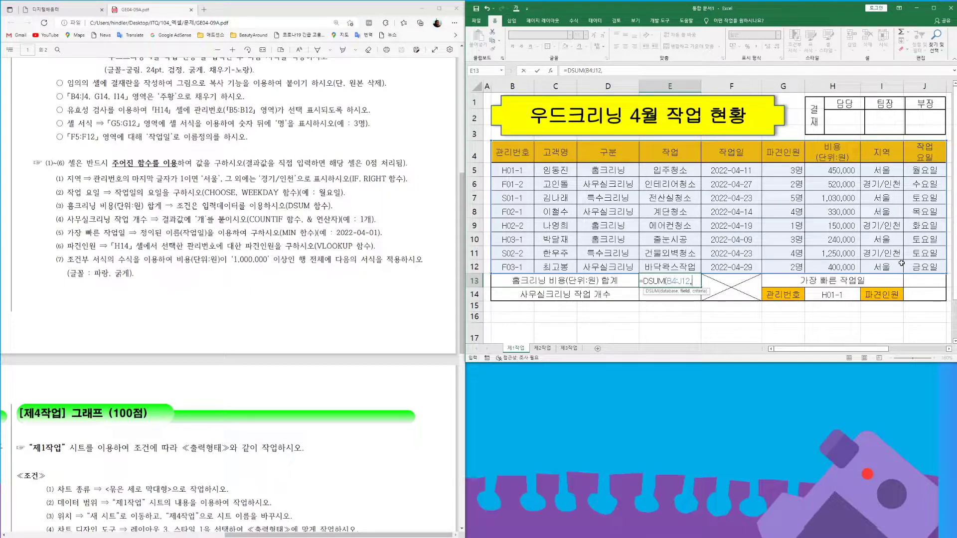
{"action": "left_click", "coordinate": [832, 154]}
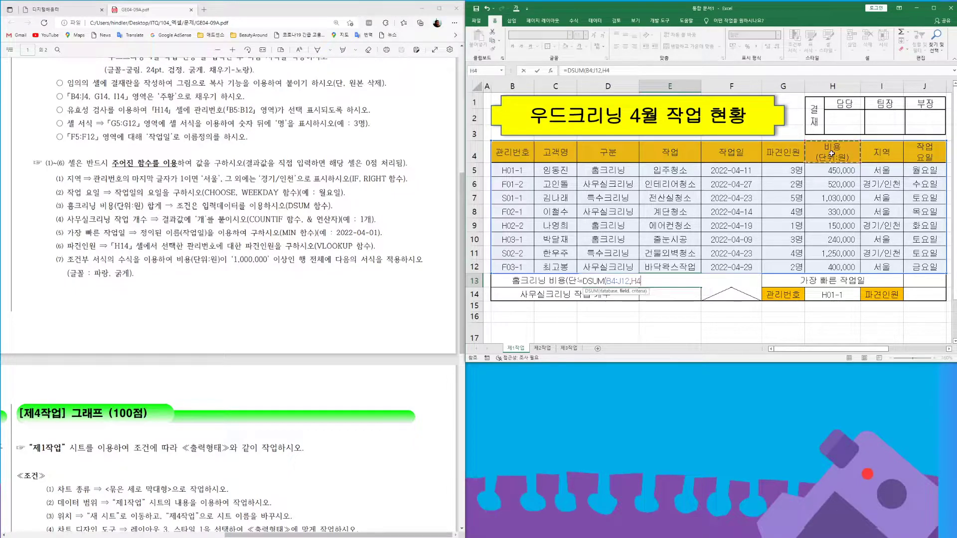
{"action": "type", "text": ","}
{"action": "left_click", "coordinate": [609, 159]}
{"action": "left_click_drag", "start_coordinate": [609, 165], "coordinate": [609, 169]}
{"action": "type", "text": ")"}
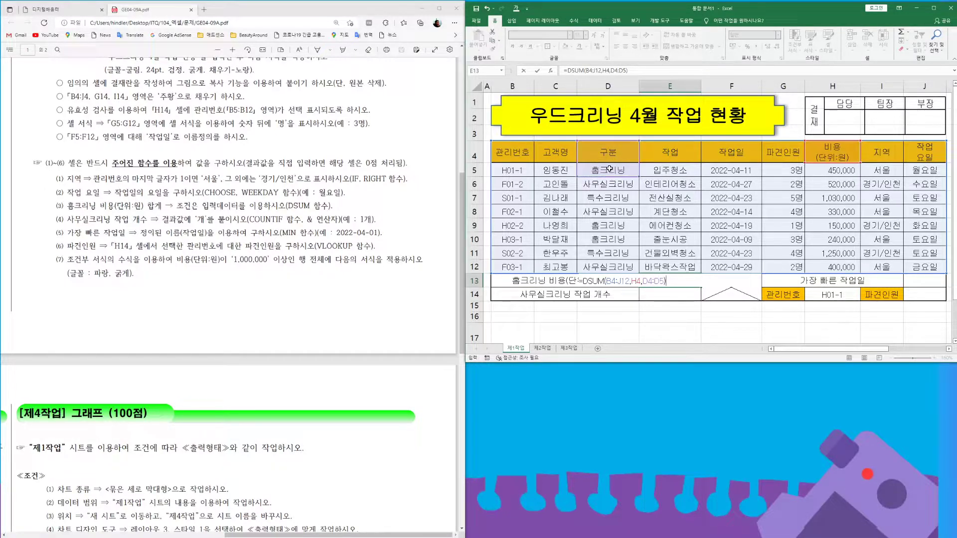
{"action": "key", "text": "Return"}
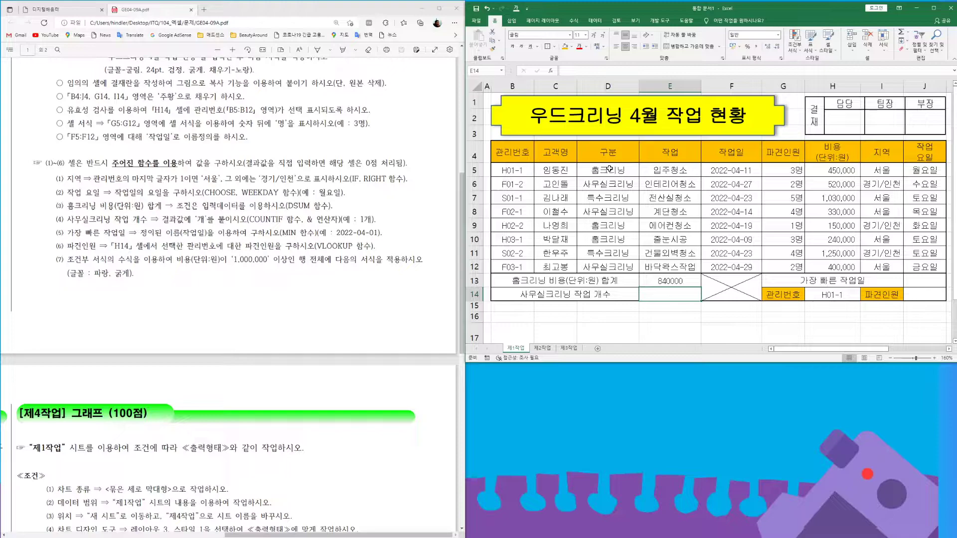
- Format the total in E13 as accounting (회계) with the currency symbol set to 없음
{"action": "left_click", "coordinate": [671, 277]}
{"action": "left_click", "coordinate": [778, 35]}
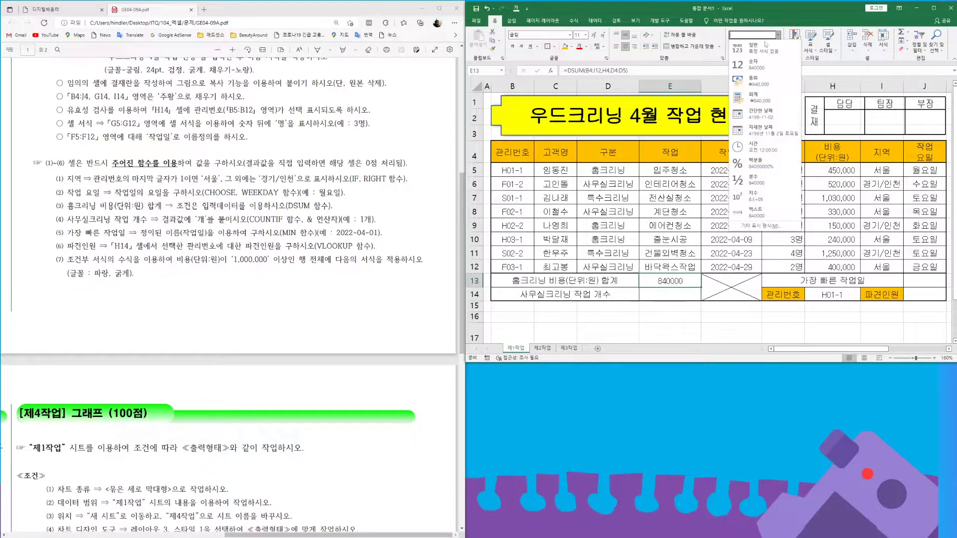
{"action": "left_click", "coordinate": [762, 96]}
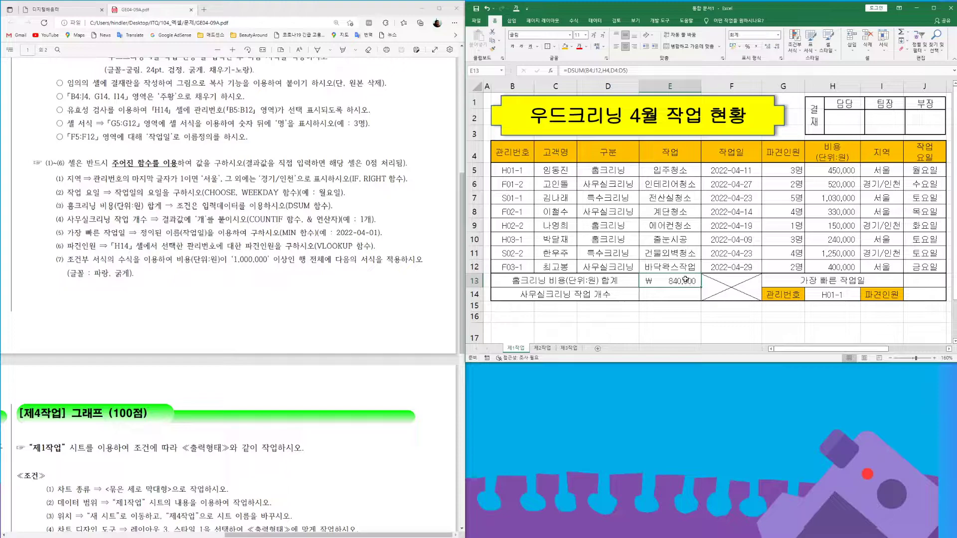
{"action": "left_click", "coordinate": [781, 59]}
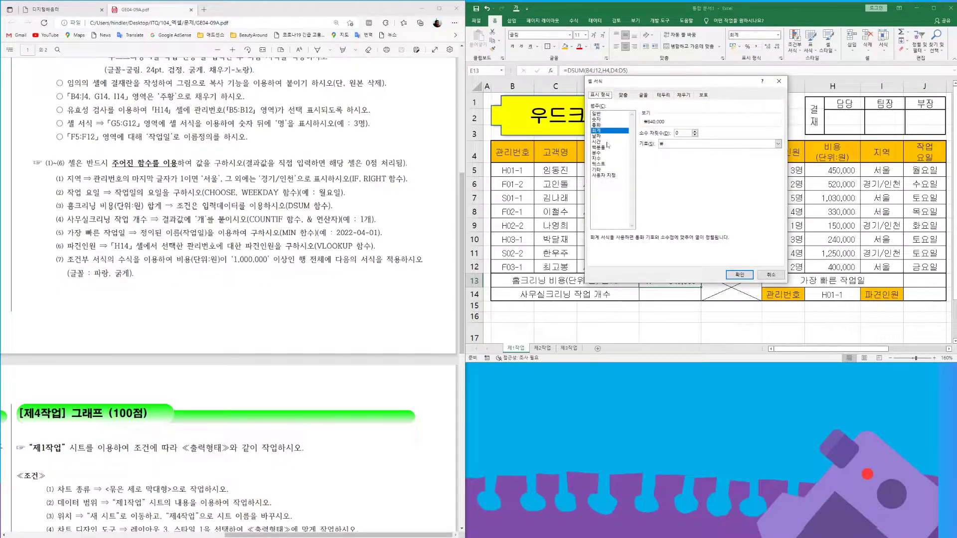
{"action": "left_click", "coordinate": [778, 144]}
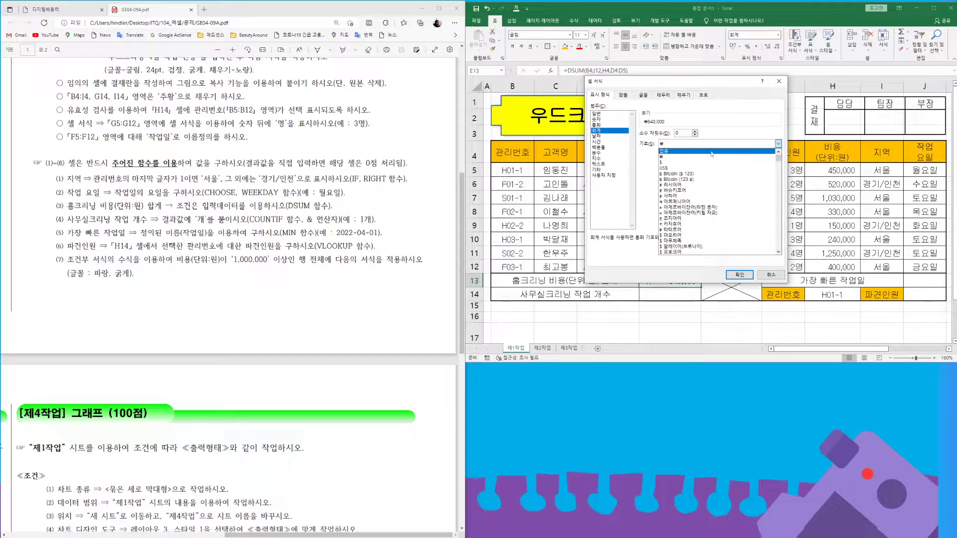
{"action": "left_click", "coordinate": [712, 151]}
{"action": "left_click", "coordinate": [740, 274]}
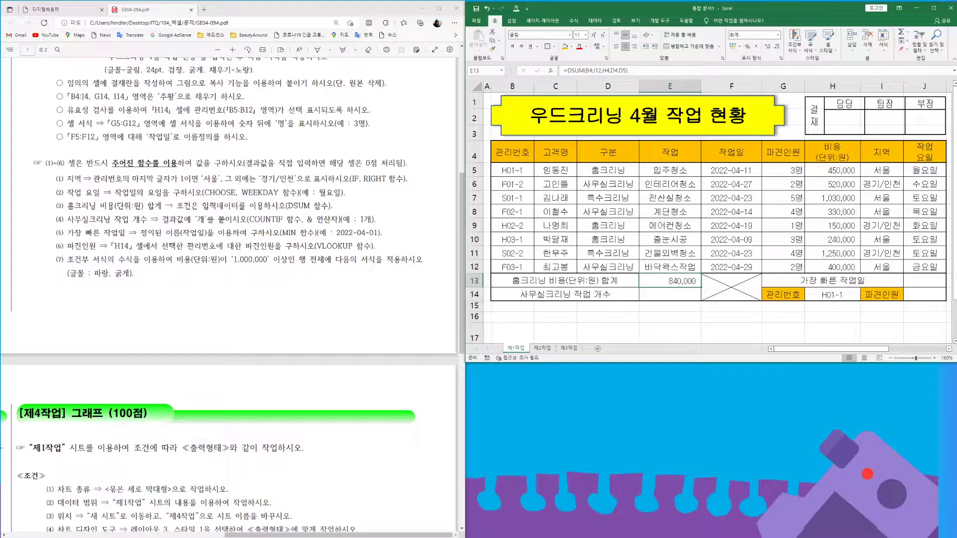
- Enter =COUNTIF(D5:D12,D6)&"개" in E14 to count the 사무실크리닝 jobs with the suffix 개
{"action": "key", "text": "Down"}
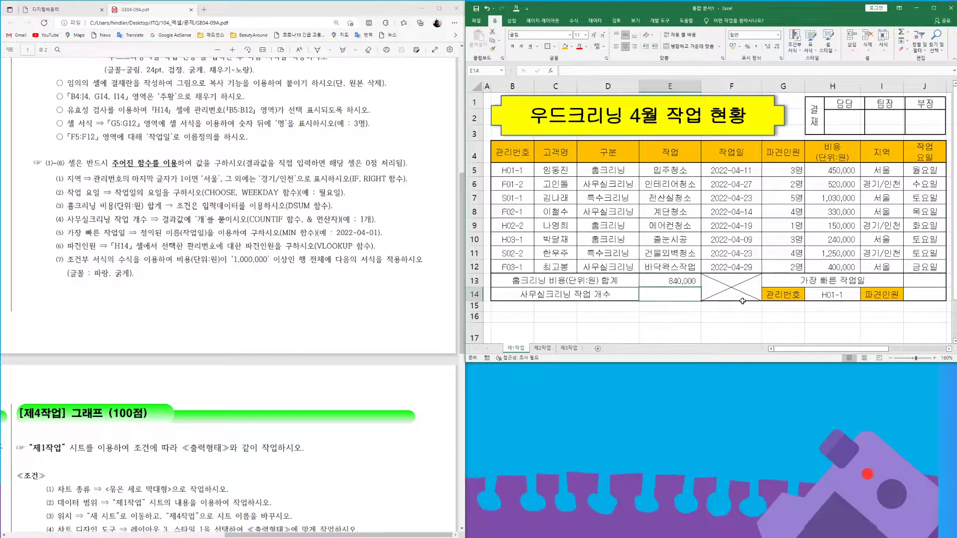
{"action": "type", "text": "=coun"}
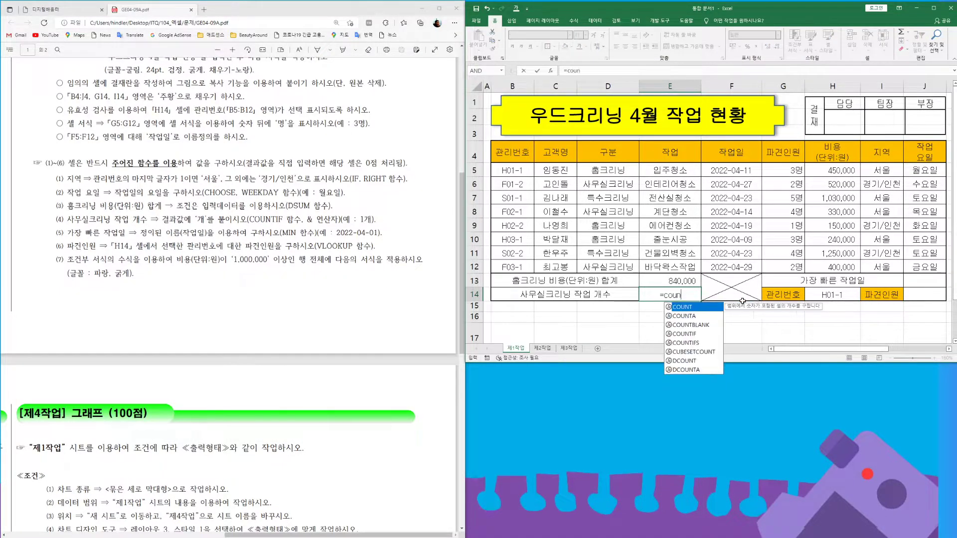
{"action": "type", "text": "tif"}
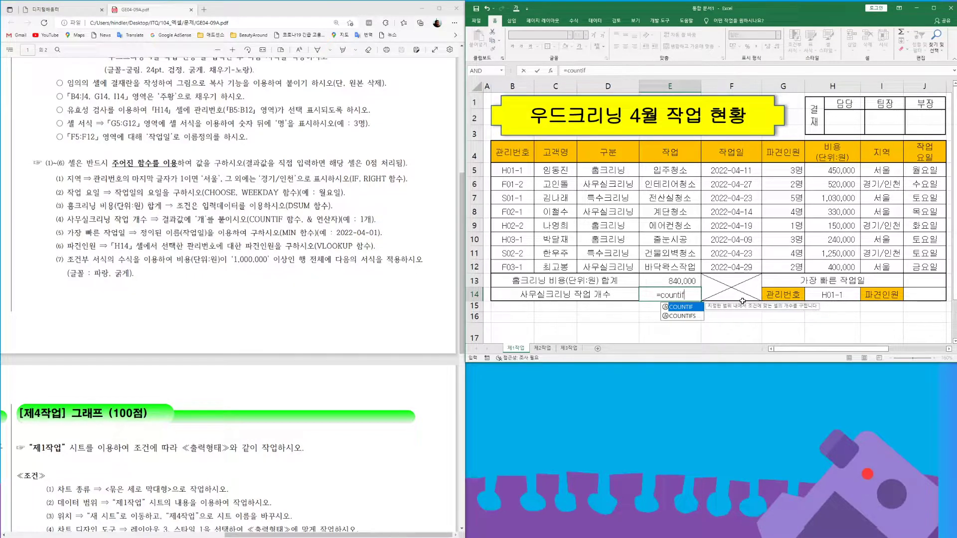
{"action": "key", "text": "Tab"}
{"action": "left_click_drag", "start_coordinate": [604, 169], "coordinate": [607, 267]}
{"action": "type", "text": ","}
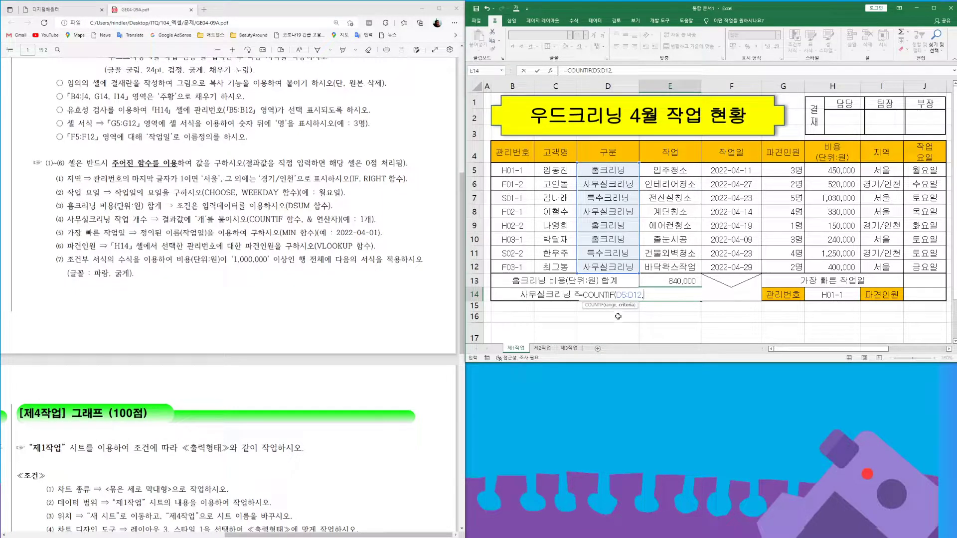
{"action": "left_click", "coordinate": [605, 185]}
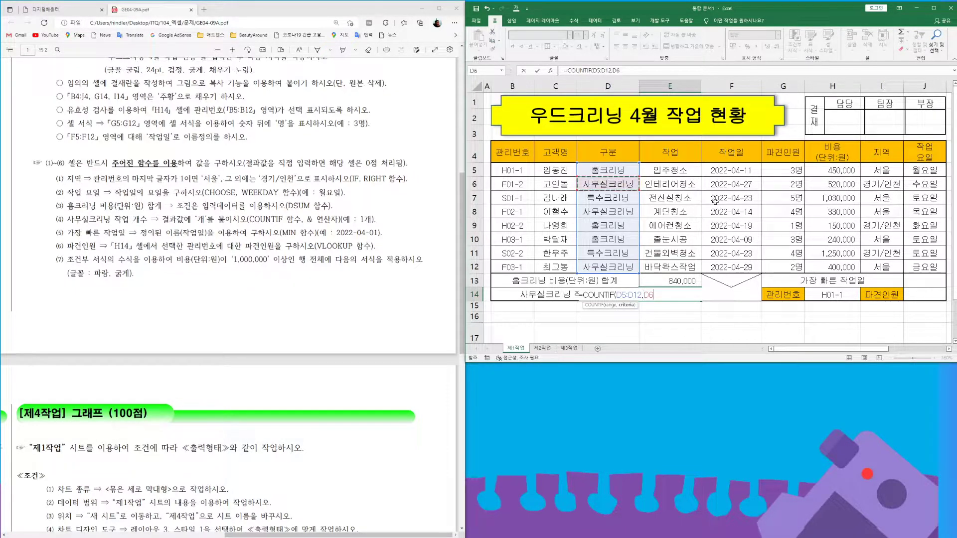
{"action": "type", "text": ")&\"개\""}
{"action": "key", "text": "Return"}
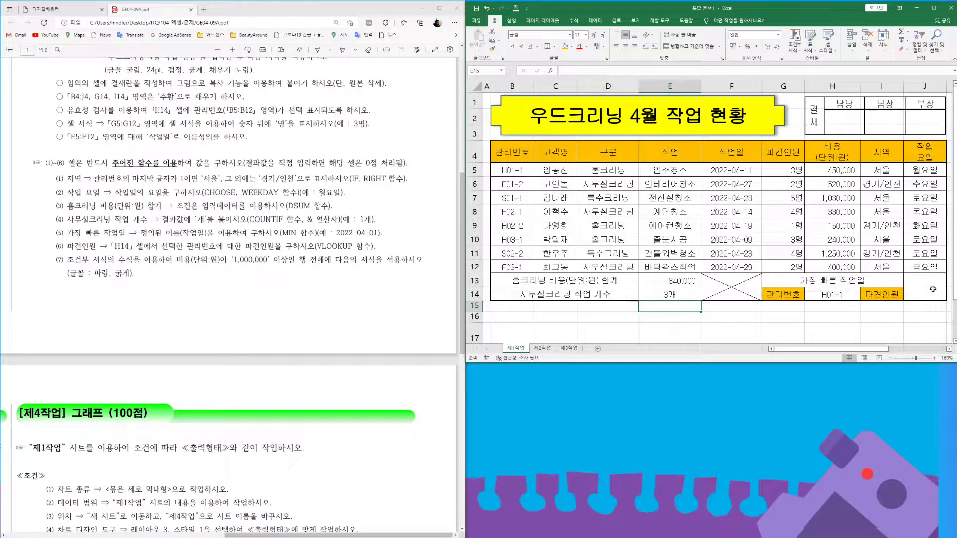
{"action": "left_click", "coordinate": [666, 295]}
{"action": "left_click", "coordinate": [681, 282]}
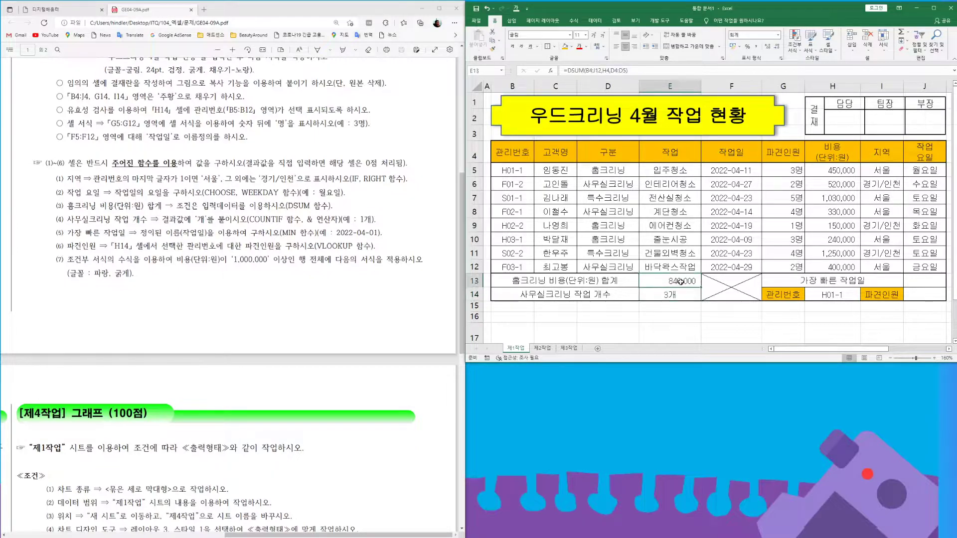
{"action": "left_click", "coordinate": [673, 296]}
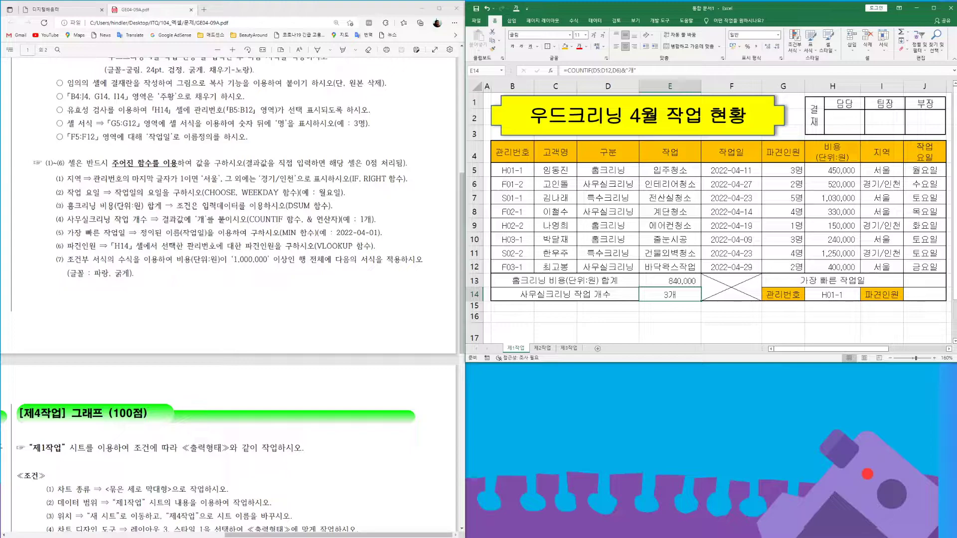
- Enter =MIN(작업일) in J13 for the earliest work date and format it as a short date (간단한 날짜)
{"action": "left_click", "coordinate": [921, 280]}
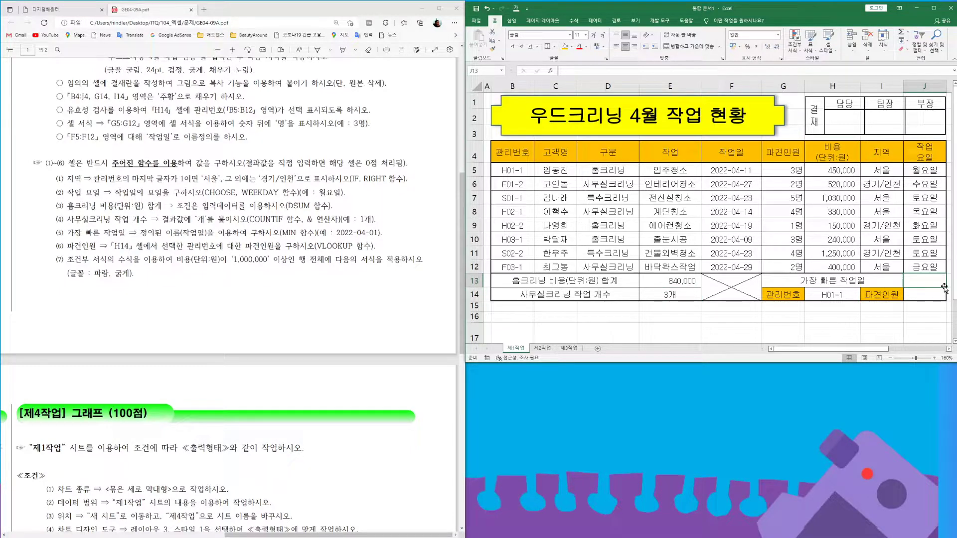
{"action": "type", "text": "="}
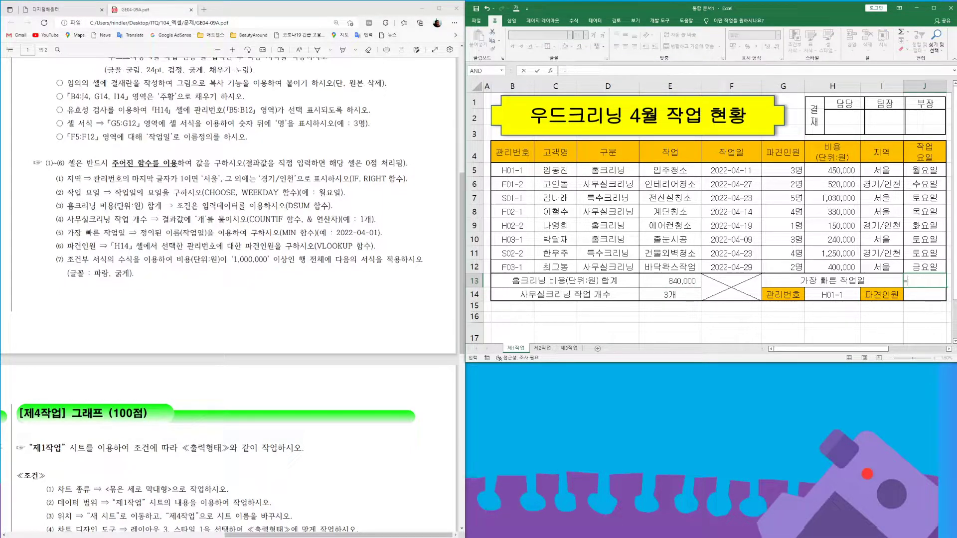
{"action": "type", "text": "ㅡㅏMIN("}
{"action": "left_click_drag", "start_coordinate": [723, 168], "coordinate": [761, 265]}
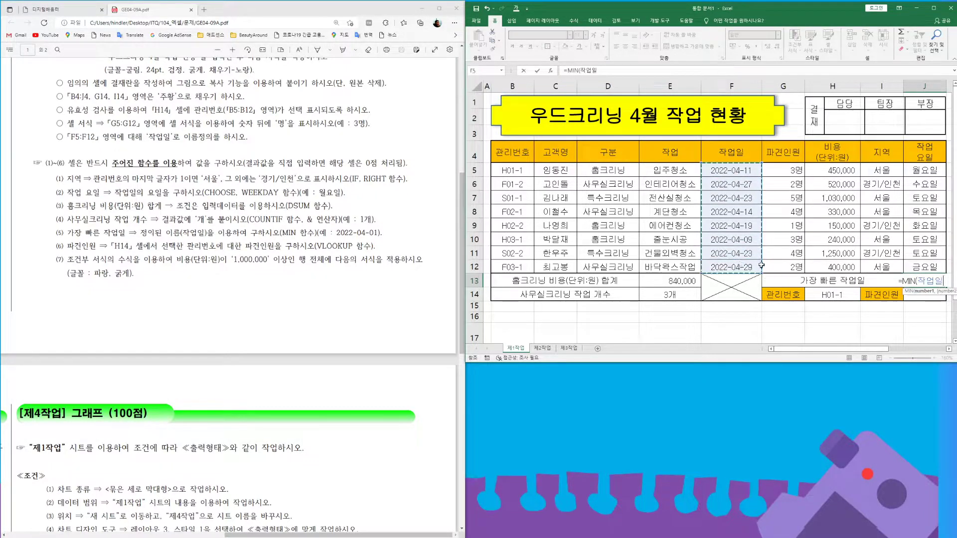
{"action": "key", "text": "Return"}
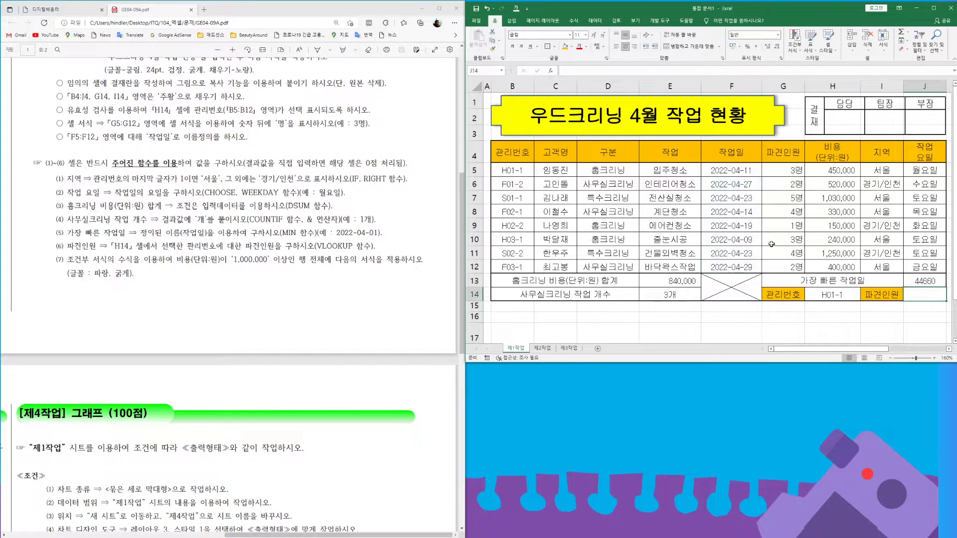
{"action": "left_click", "coordinate": [934, 282]}
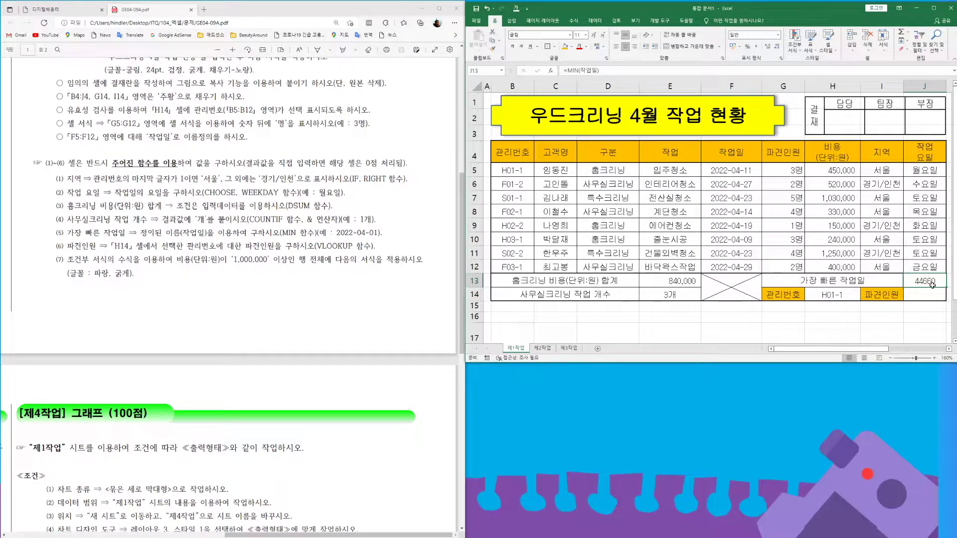
{"action": "left_click", "coordinate": [779, 35]}
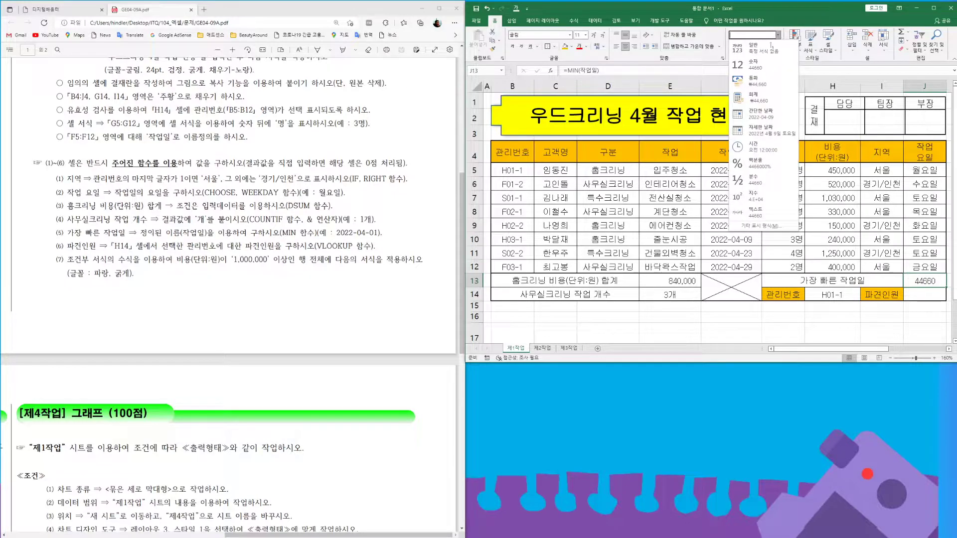
{"action": "left_click", "coordinate": [776, 117]}
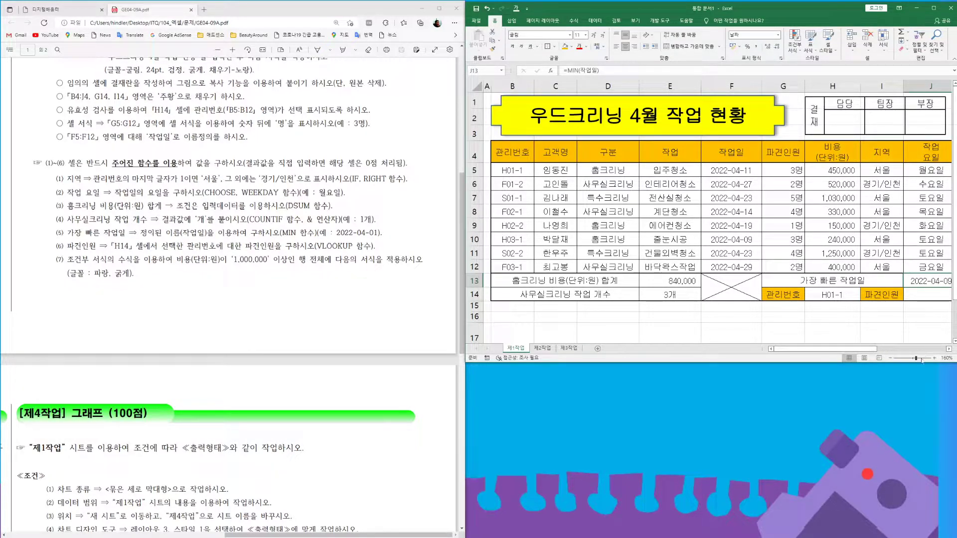
- Widen the 결재 approval picture so that it extends to the outer edge of column J
{"action": "mouse_move", "coordinate": [866, 349]}
{"action": "left_mouse_down"}
{"action": "mouse_move", "coordinate": [892, 350]}
{"action": "mouse_move", "coordinate": [866, 352]}
{"action": "left_mouse_up"}
{"action": "left_click", "coordinate": [890, 358]}
{"action": "left_click", "coordinate": [917, 118]}
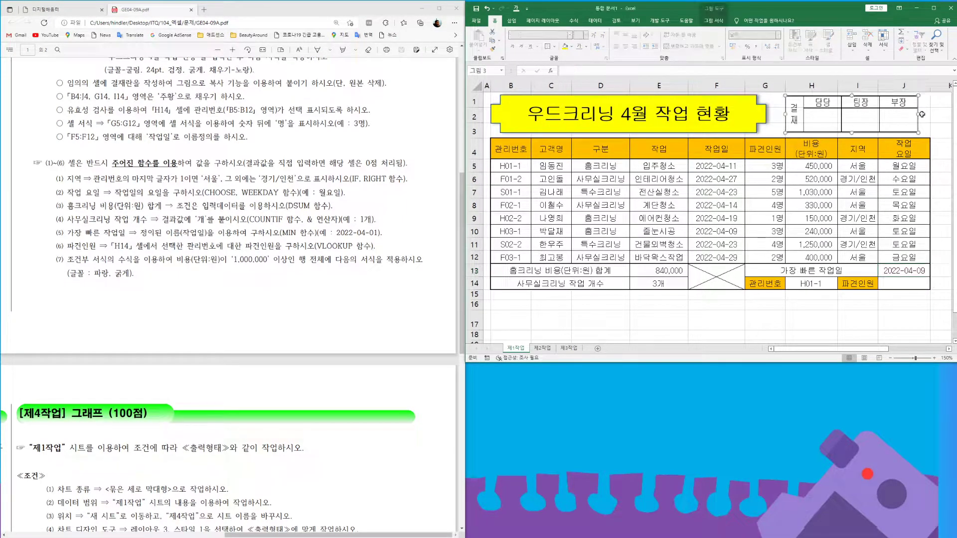
{"action": "left_click_drag", "start_coordinate": [917, 115], "coordinate": [927, 122]}
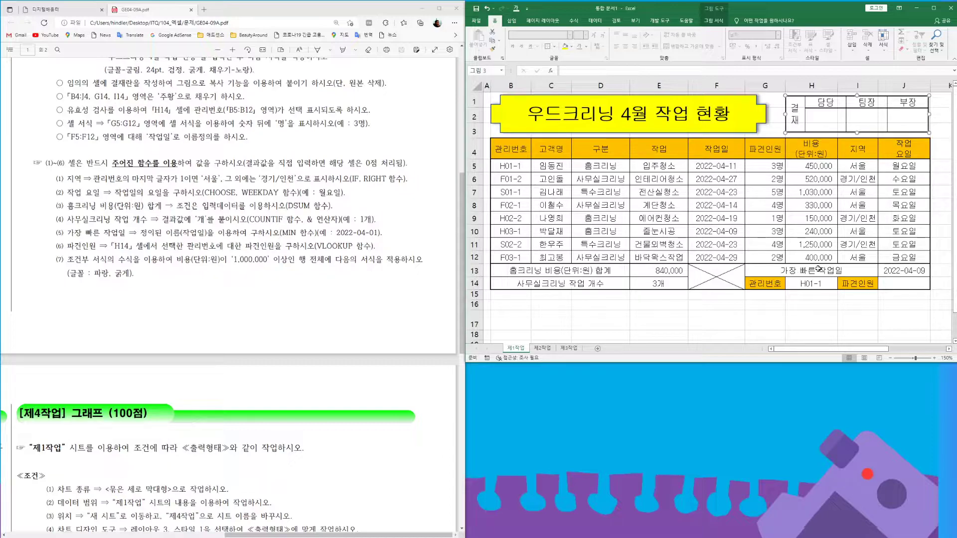
- Enter =VLOOKUP(H14,B4:G12,6,0) in J14 to look up the 파견인원 of the selected 관리번호
{"action": "left_click", "coordinate": [892, 288]}
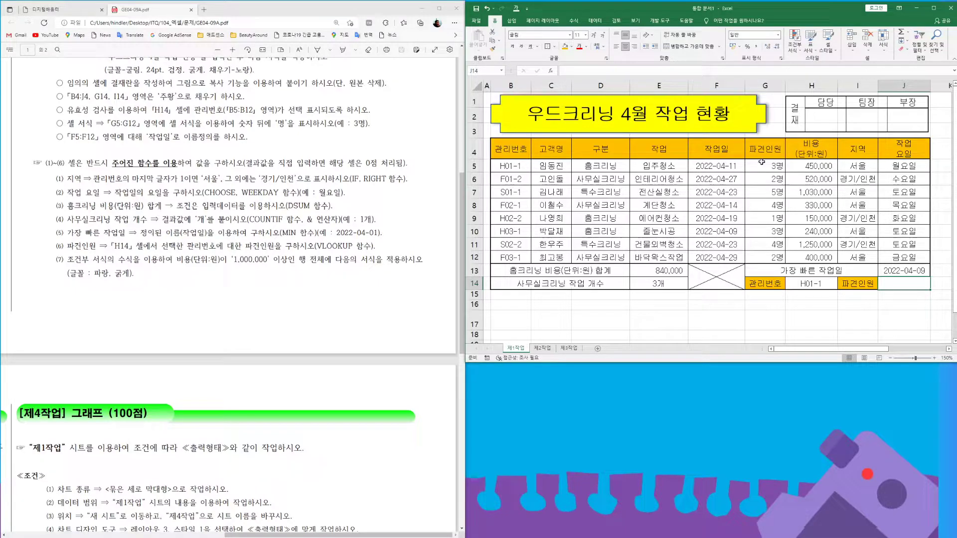
{"action": "type", "text": "=VLOOKUP("}
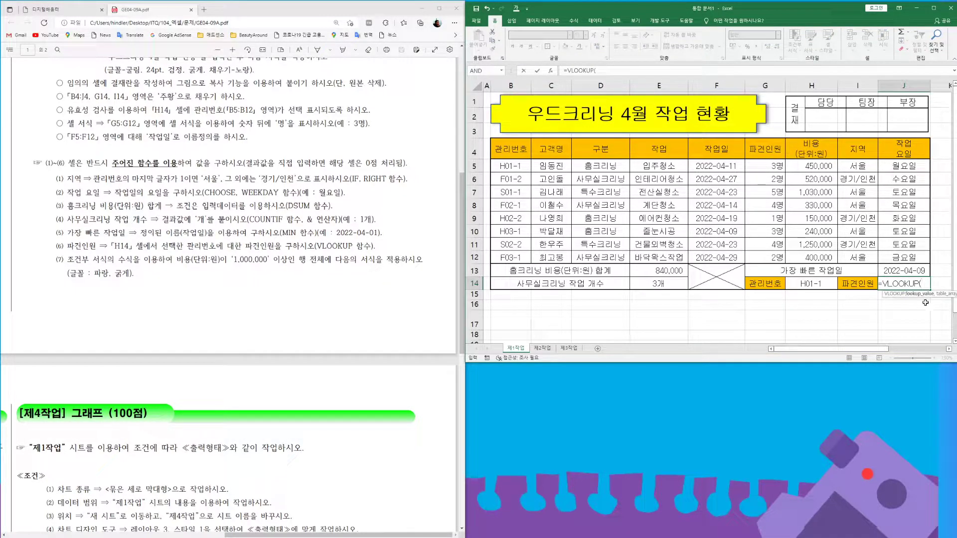
{"action": "left_click", "coordinate": [812, 284]}
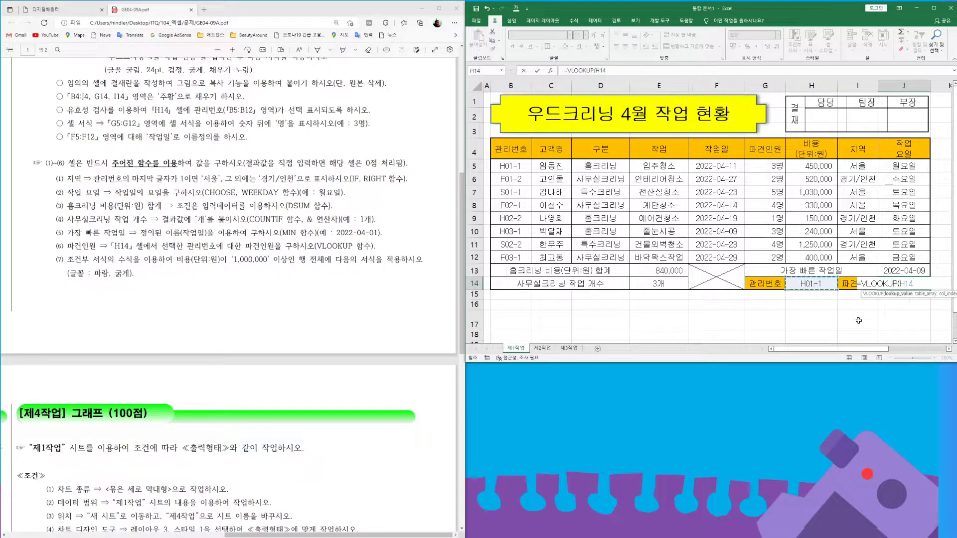
{"action": "type", "text": ","}
{"action": "left_click_drag", "start_coordinate": [507, 148], "coordinate": [776, 257]}
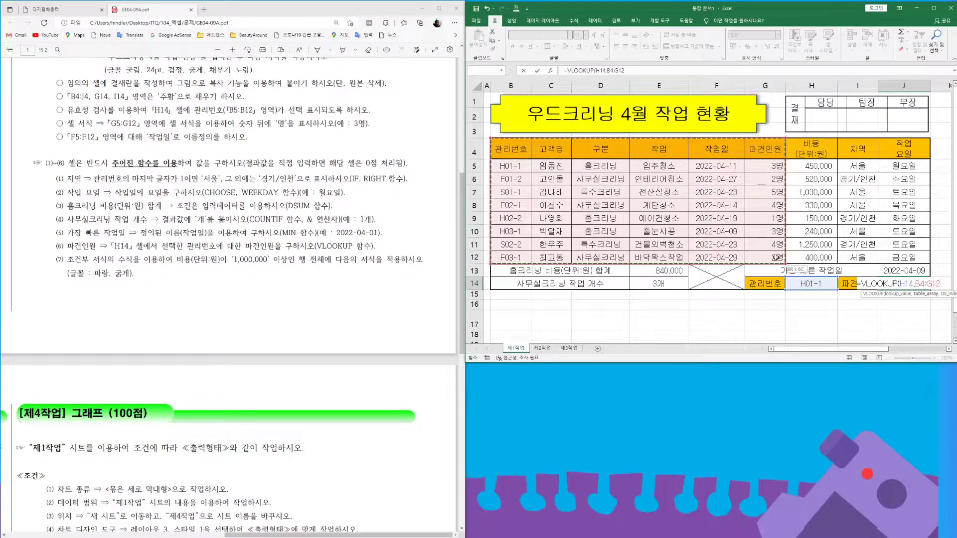
{"action": "type", "text": ","}
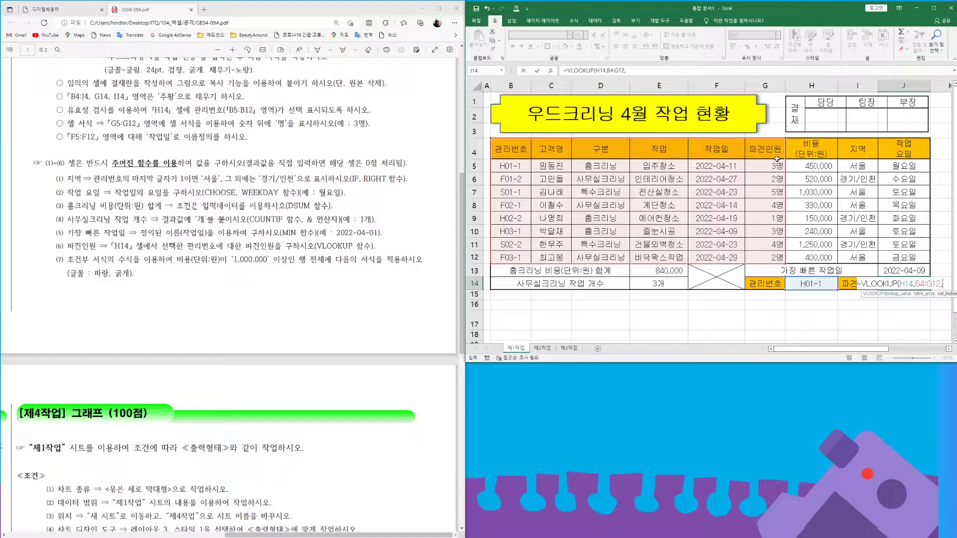
{"action": "type", "text": "6,0"}
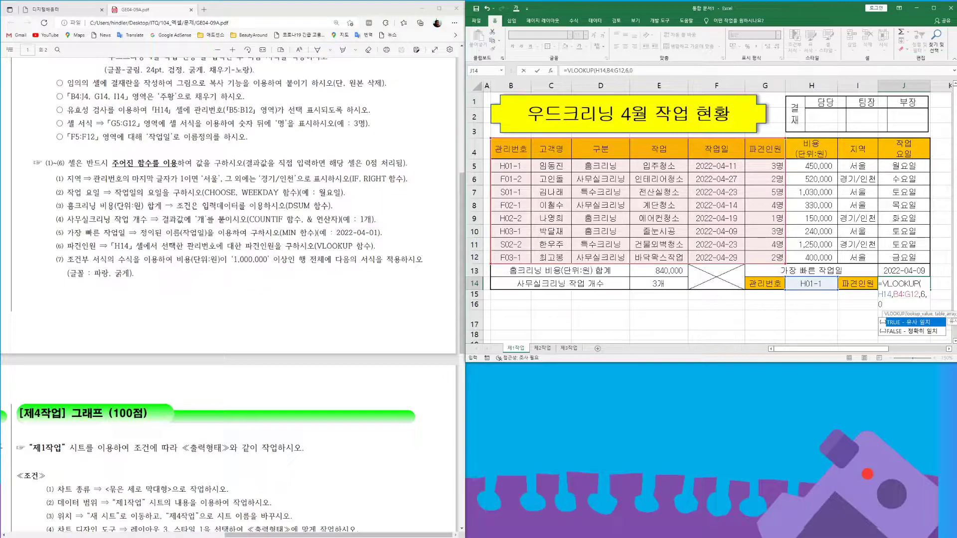
{"action": "type", "text": ")"}
{"action": "key", "text": "Return"}
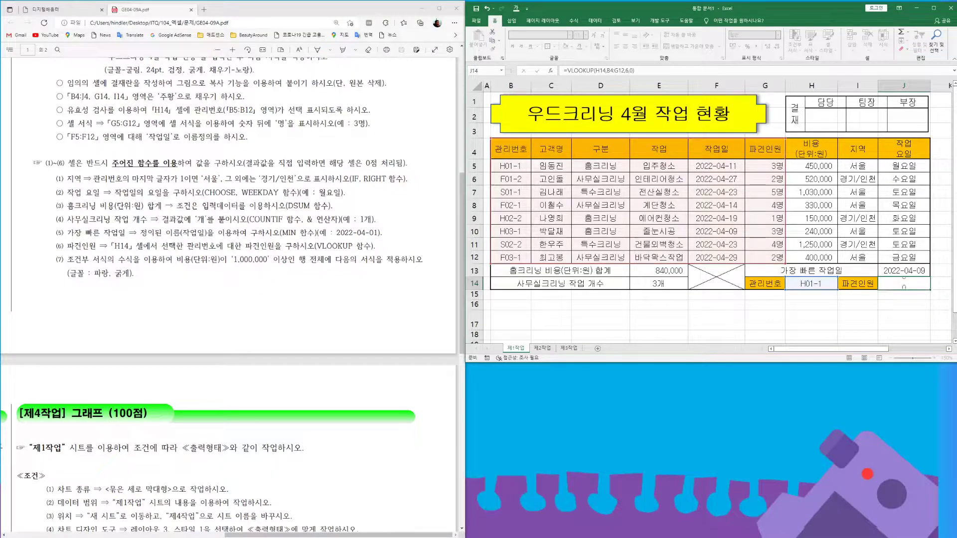
- Test the lookup by choosing F01-2 and F02-1 as the 관리번호 in H14, and return the selection to H01-1
{"action": "left_click", "coordinate": [824, 285]}
{"action": "left_click", "coordinate": [841, 286]}
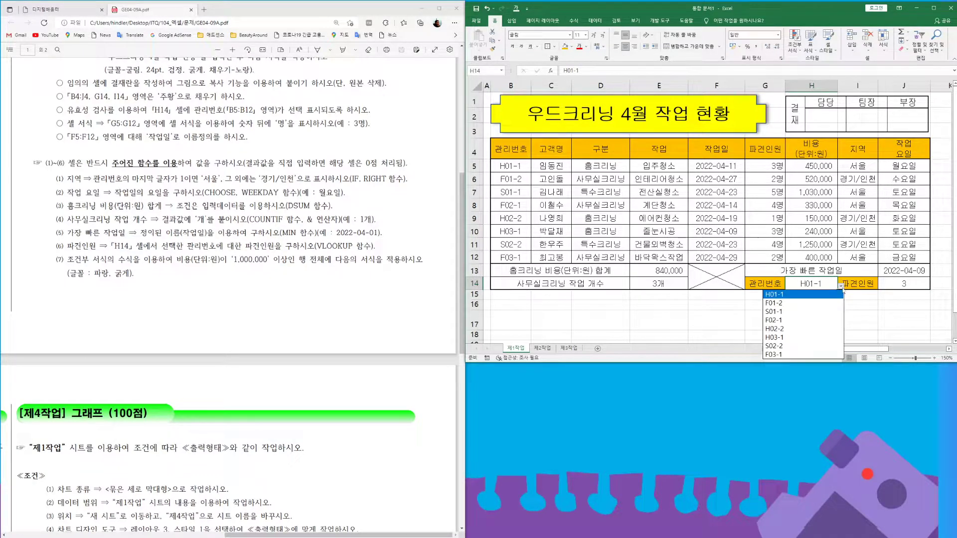
{"action": "left_click", "coordinate": [821, 304]}
{"action": "left_click", "coordinate": [841, 287]}
{"action": "left_click", "coordinate": [823, 320]}
{"action": "left_click", "coordinate": [841, 286]}
{"action": "left_click", "coordinate": [797, 295]}
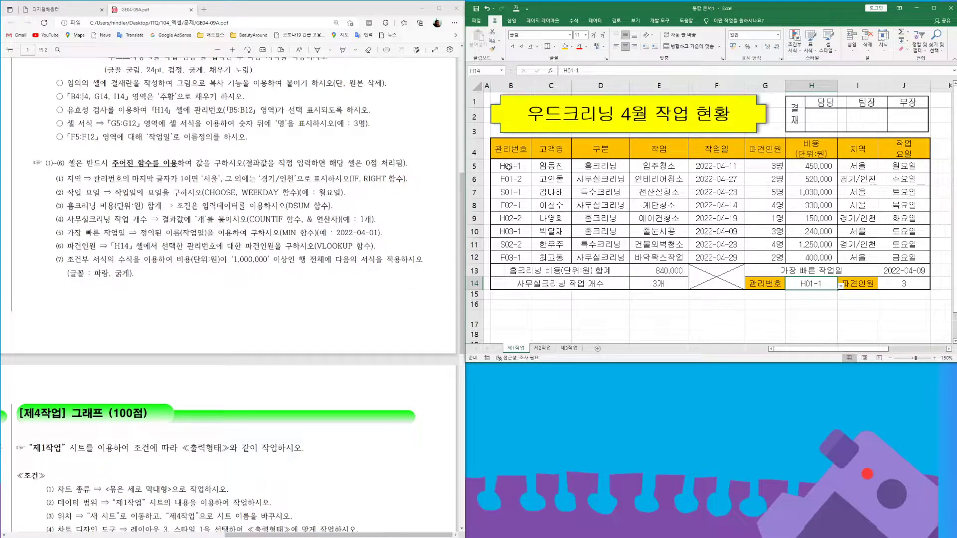
- Create a formula-based conditional formatting rule for B5:J12 that tests whether $H5 (비용) is at least 1,000,000
{"action": "left_click_drag", "start_coordinate": [513, 167], "coordinate": [911, 257]}
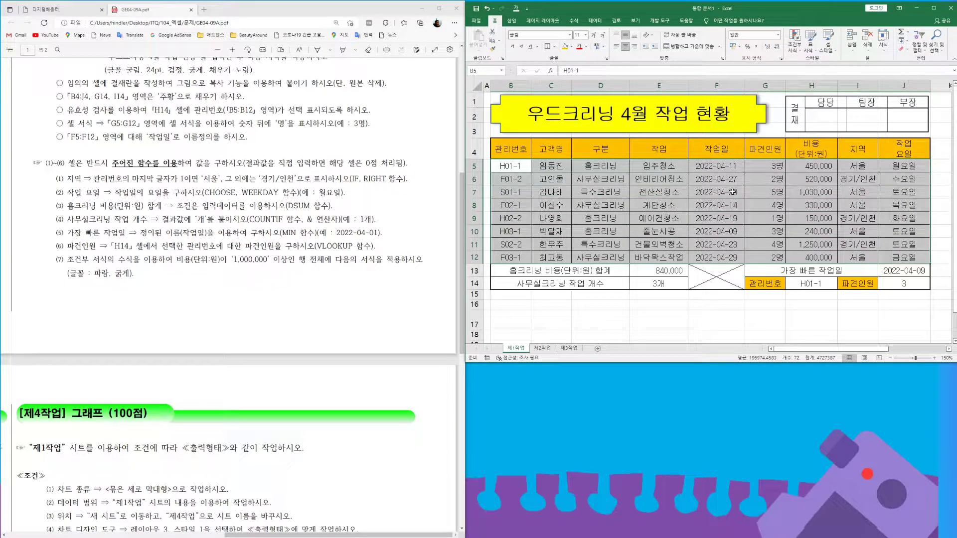
{"action": "left_click_drag", "start_coordinate": [506, 149], "coordinate": [904, 255]}
{"action": "left_click_drag", "start_coordinate": [509, 166], "coordinate": [913, 255]}
{"action": "left_click_drag", "start_coordinate": [513, 165], "coordinate": [917, 261]}
{"action": "left_click", "coordinate": [796, 44]}
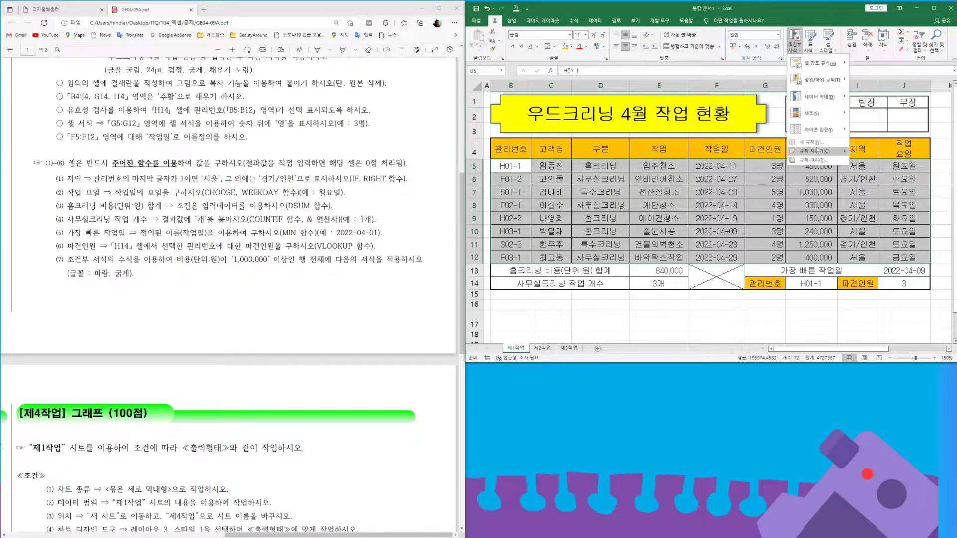
{"action": "left_click", "coordinate": [808, 143]}
{"action": "left_click", "coordinate": [628, 177]}
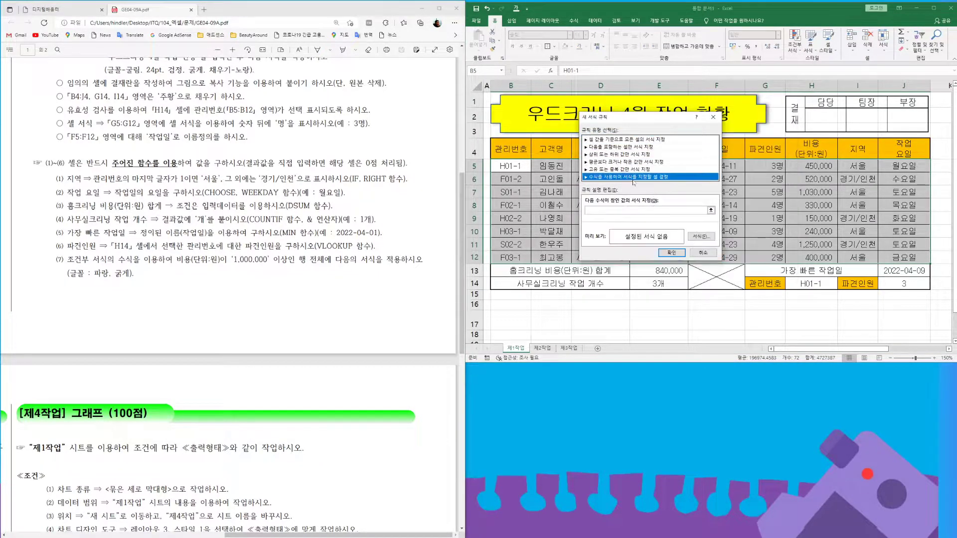
{"action": "left_click_drag", "start_coordinate": [675, 122], "coordinate": [711, 184]}
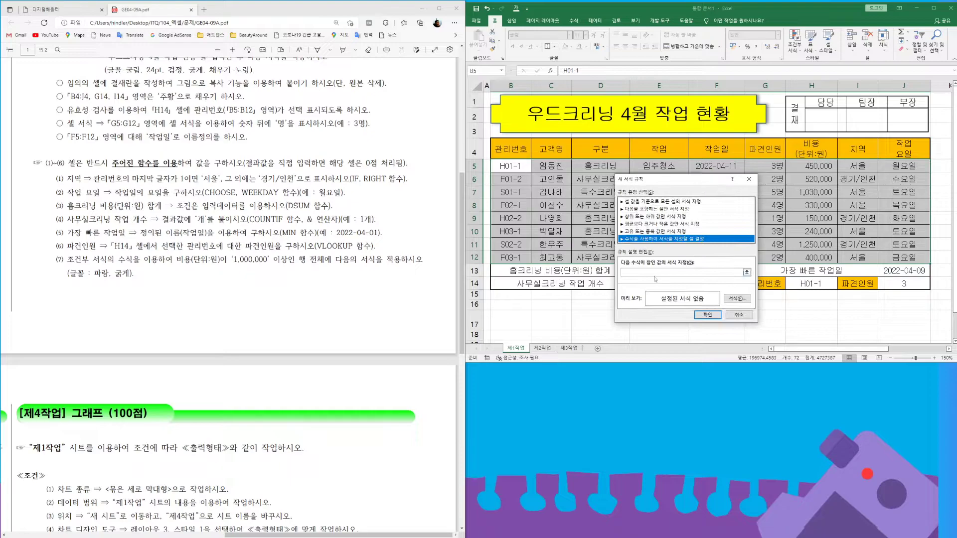
{"action": "left_click", "coordinate": [678, 273]}
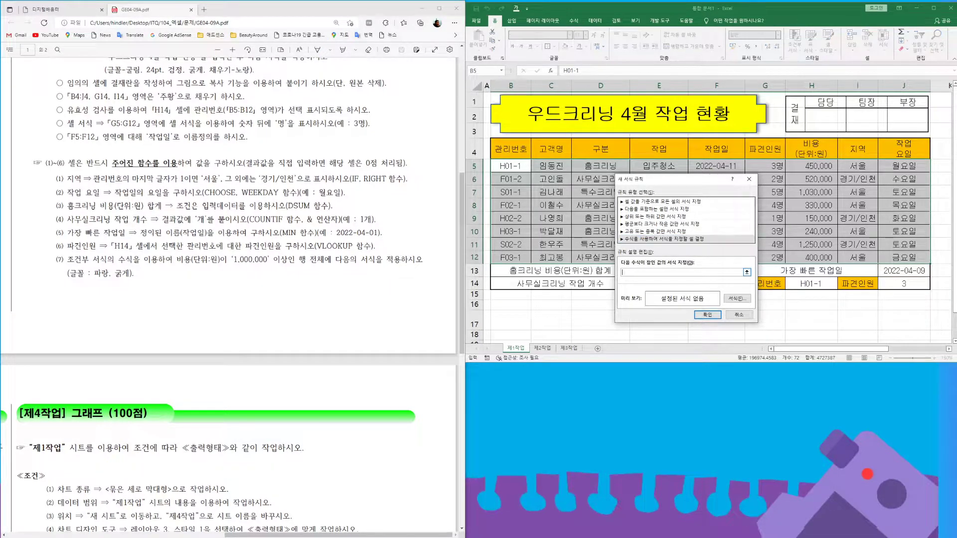
{"action": "left_click", "coordinate": [813, 166]}
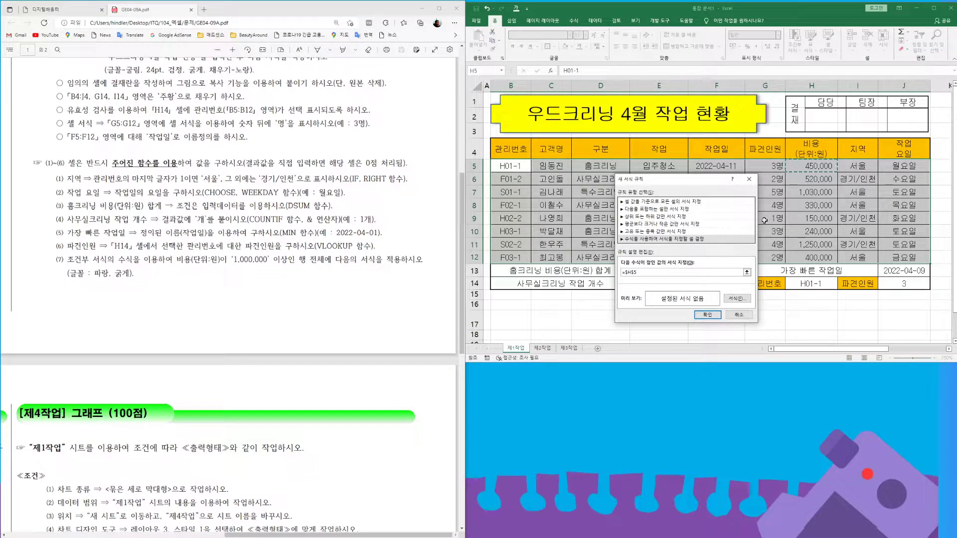
{"action": "key", "text": "F4"}
{"action": "key", "text": "F4"}
{"action": "type", "text": ">"}
- Set the rule's font format to bold (굵게) and blue (파랑) and apply the rule to the rows
{"action": "left_click", "coordinate": [739, 300]}
{"action": "left_click", "coordinate": [708, 127]}
{"action": "left_click", "coordinate": [735, 160]}
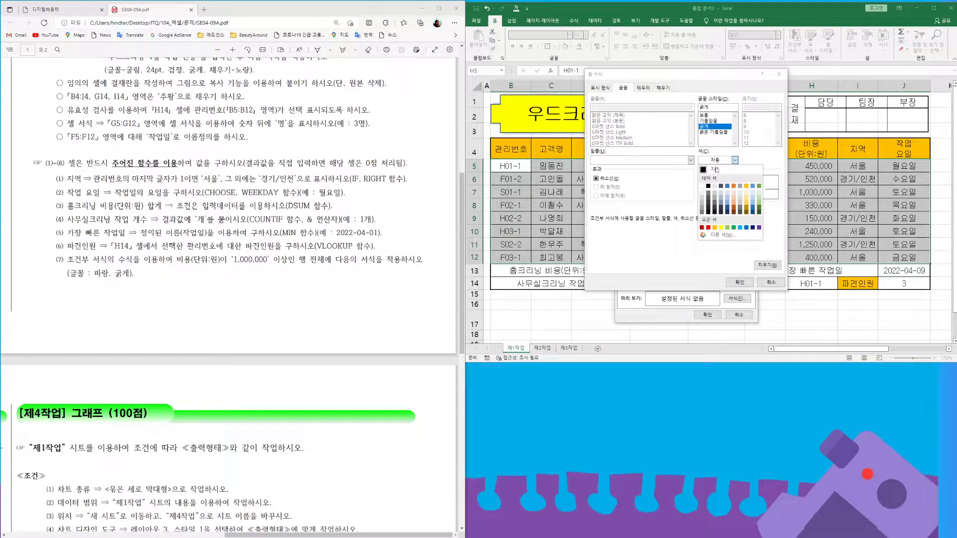
{"action": "left_click", "coordinate": [746, 227]}
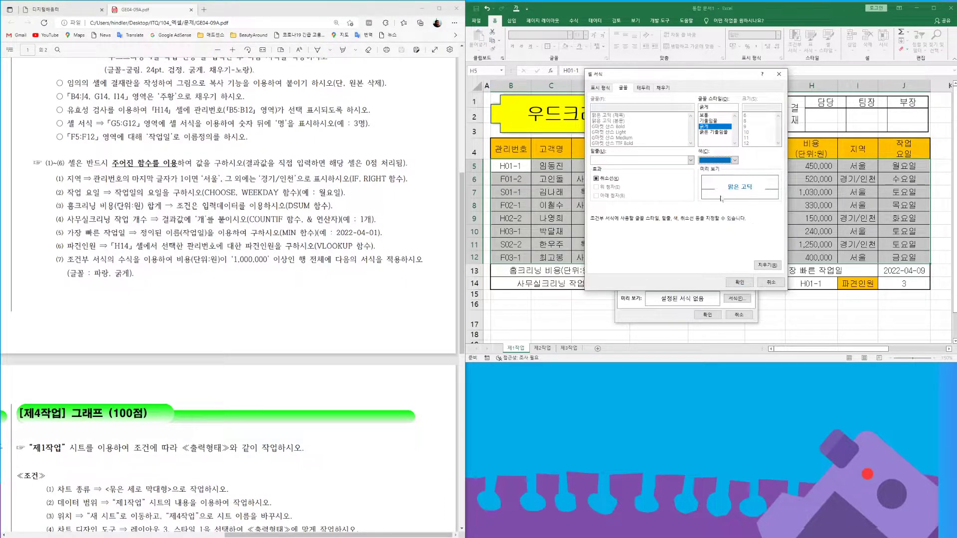
{"action": "left_click", "coordinate": [738, 282]}
{"action": "left_click", "coordinate": [705, 314]}
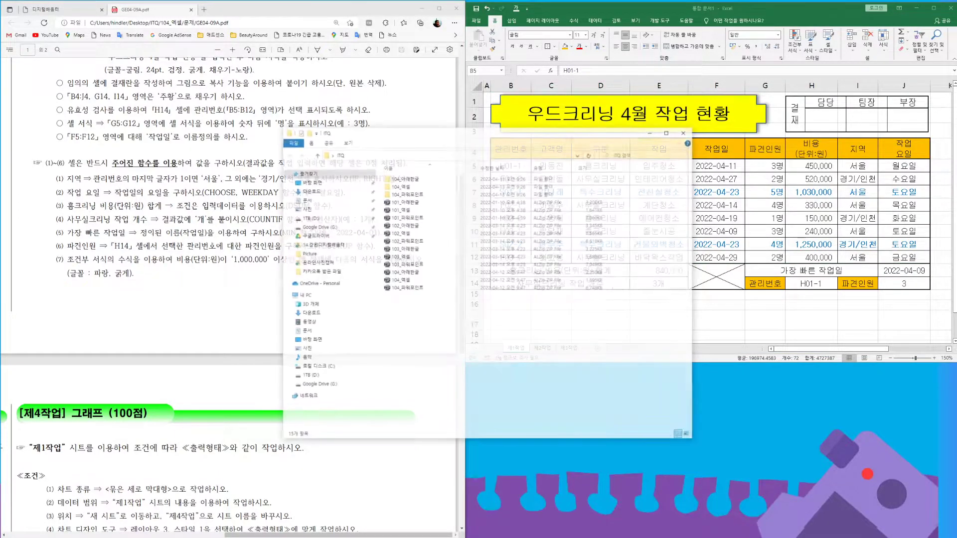
- Open the answer workbook GE04-09A from the 104_엑셀 > 모범정답 folder and move its window beside the working table
{"action": "left_click_drag", "start_coordinate": [459, 135], "coordinate": [449, 107]}
{"action": "left_click", "coordinate": [397, 160]}
{"action": "double_click", "coordinate": [397, 160]}
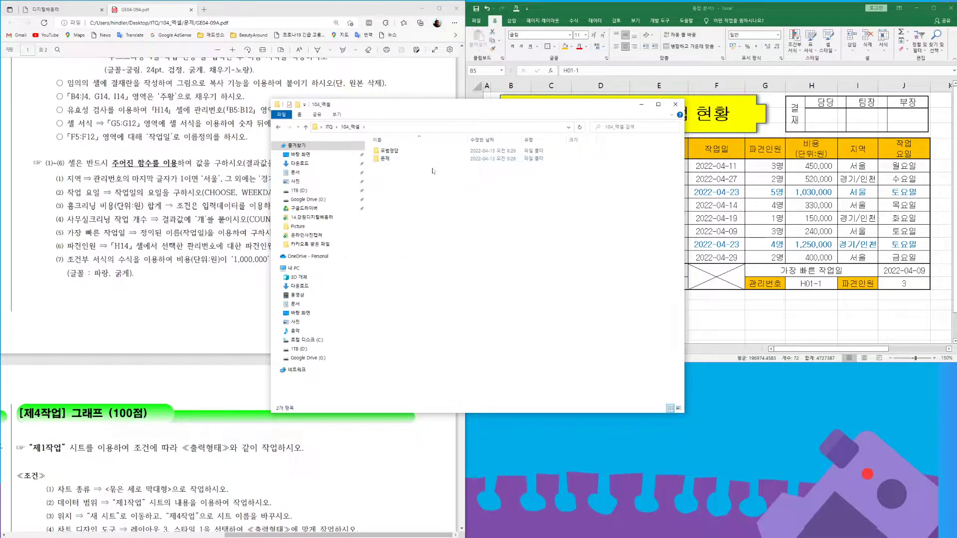
{"action": "double_click", "coordinate": [389, 151]}
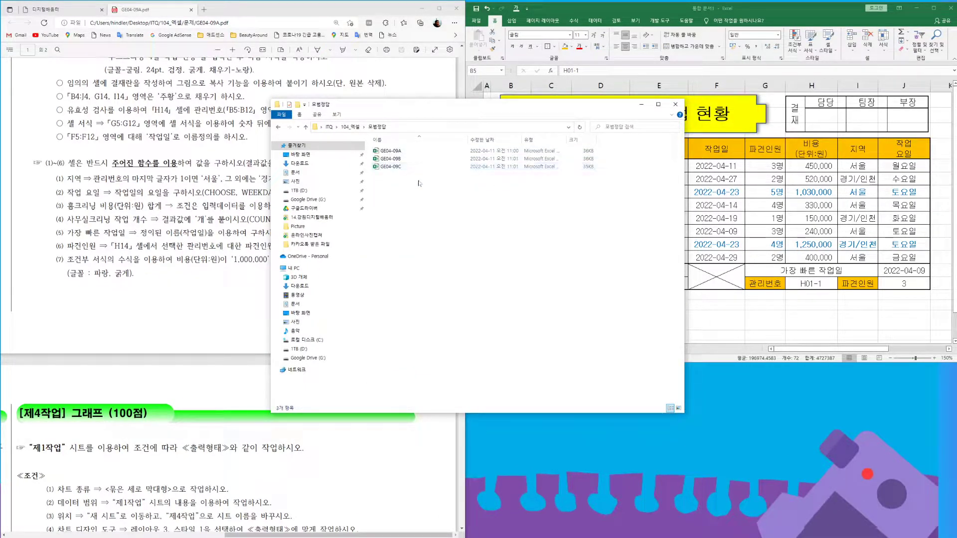
{"action": "left_click", "coordinate": [389, 152]}
{"action": "left_click", "coordinate": [771, 219]}
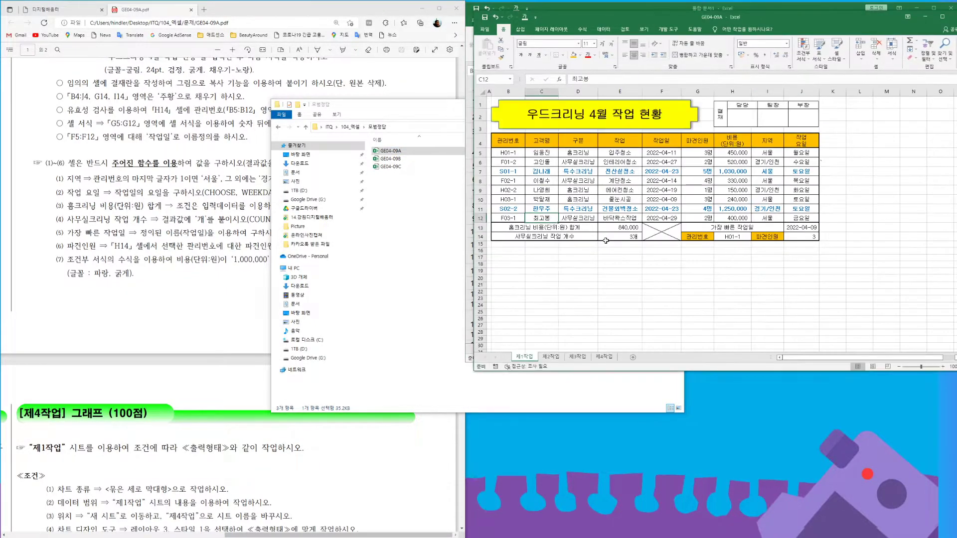
{"action": "left_click_drag", "start_coordinate": [748, 20], "coordinate": [294, 86]}
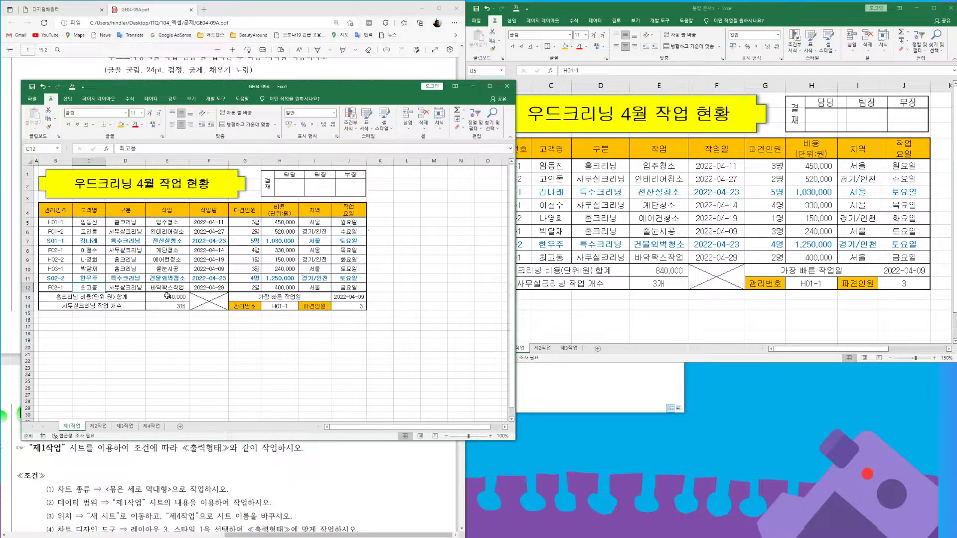
- Compare the formulas and cell alignment of the rows 13–14 results in the answer workbook with the working table
{"action": "left_click", "coordinate": [170, 296]}
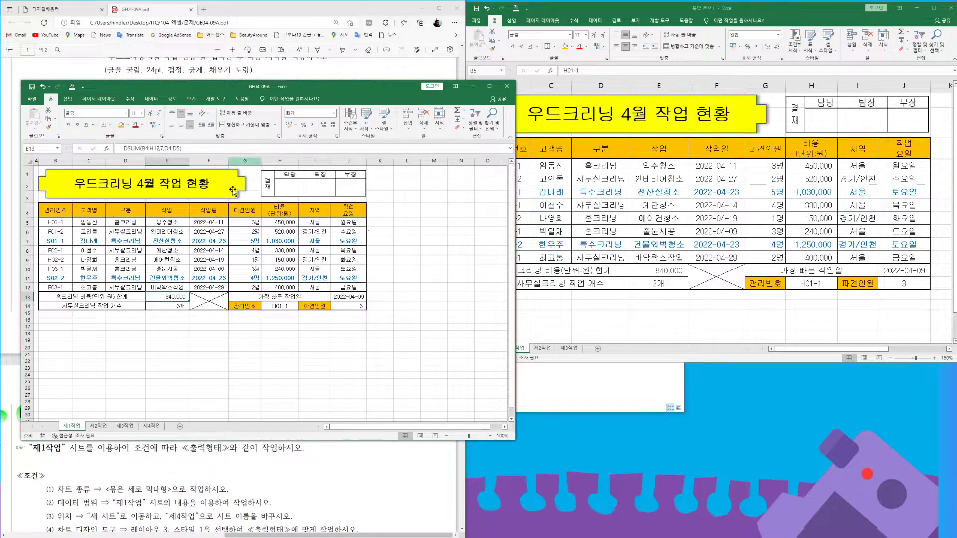
{"action": "left_click", "coordinate": [213, 222]}
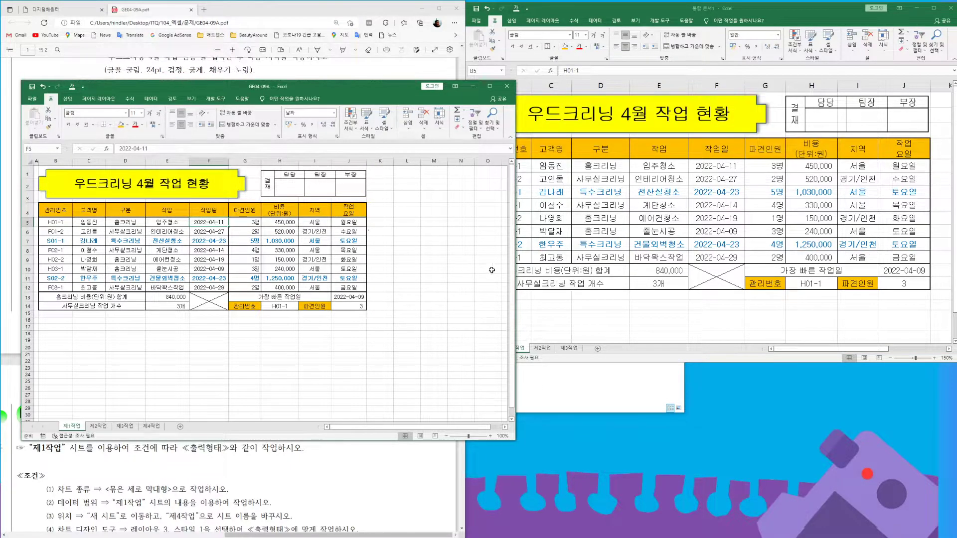
{"action": "left_click", "coordinate": [627, 289]}
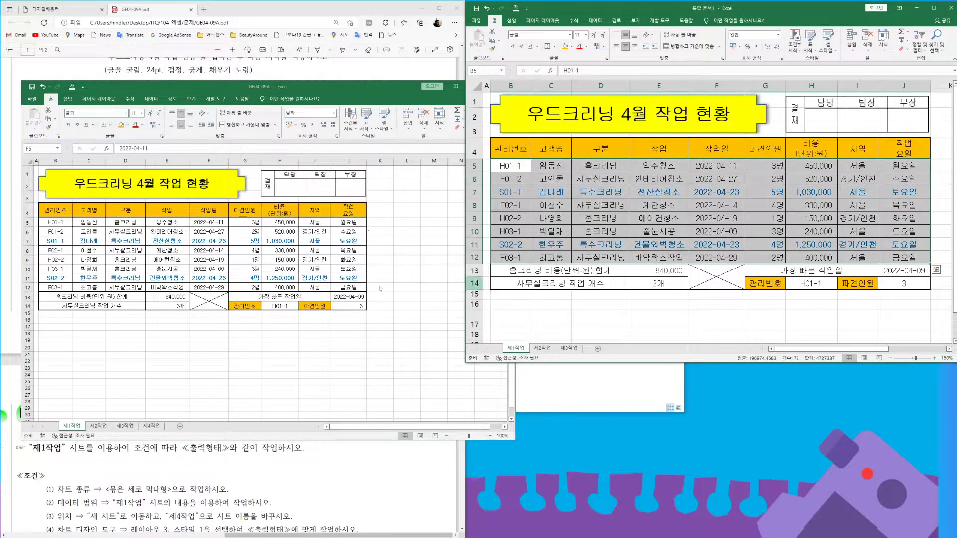
{"action": "left_click", "coordinate": [174, 305]}
{"action": "left_click", "coordinate": [172, 306]}
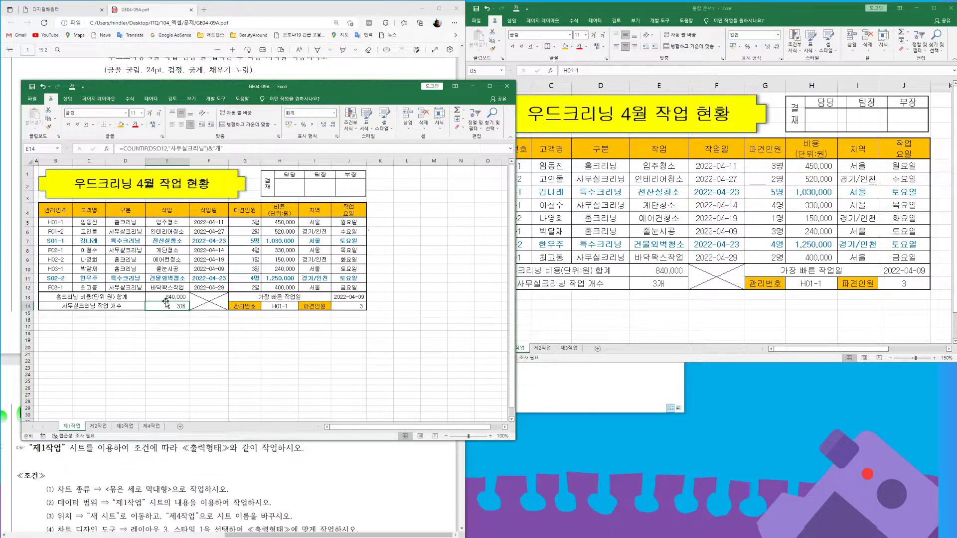
{"action": "left_click", "coordinate": [907, 285]}
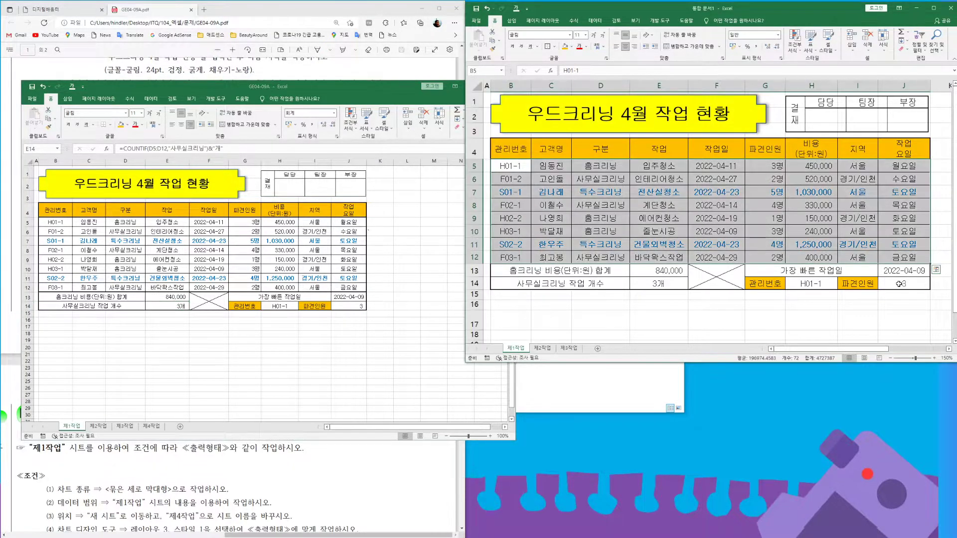
{"action": "left_click", "coordinate": [351, 308]}
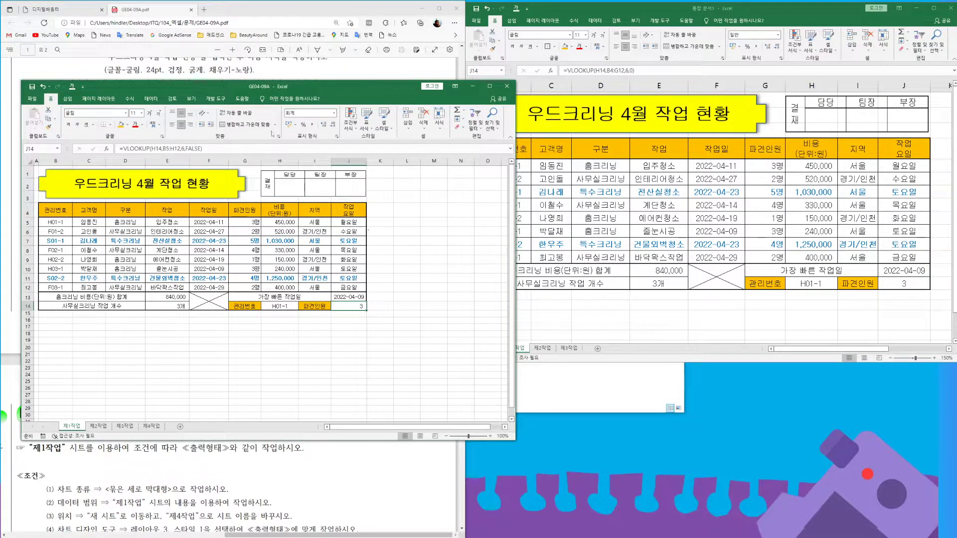
{"action": "left_click", "coordinate": [349, 296]}
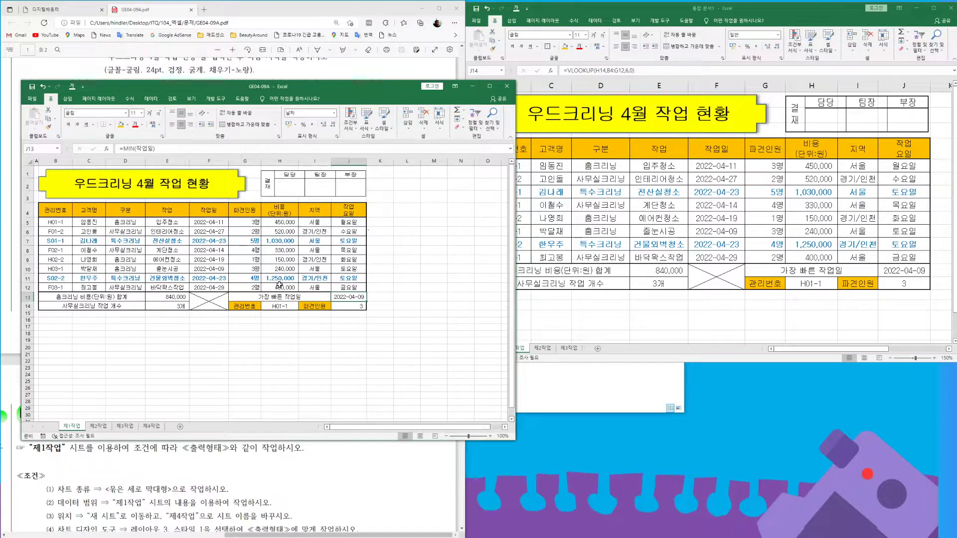
{"action": "left_click", "coordinate": [164, 309]}
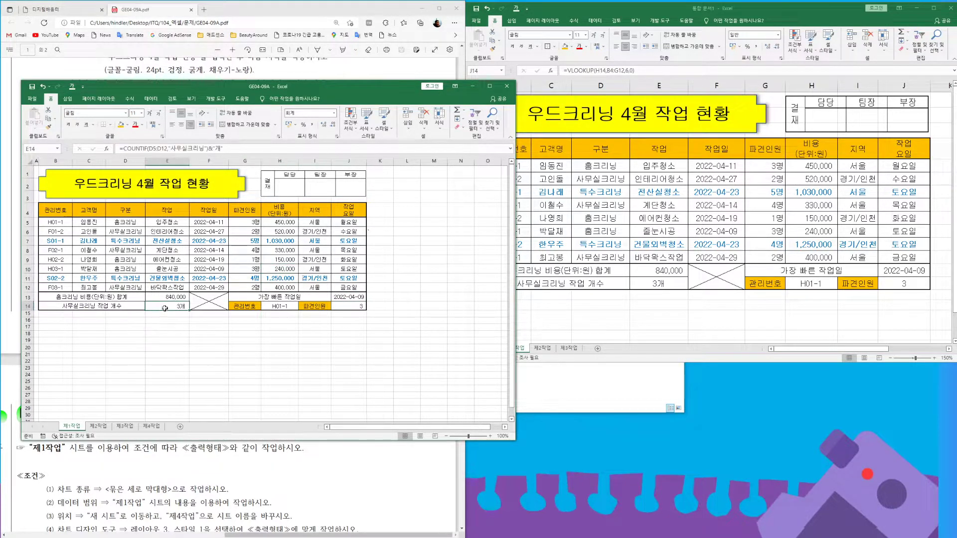
{"action": "left_click_drag", "start_coordinate": [117, 297], "coordinate": [349, 299]}
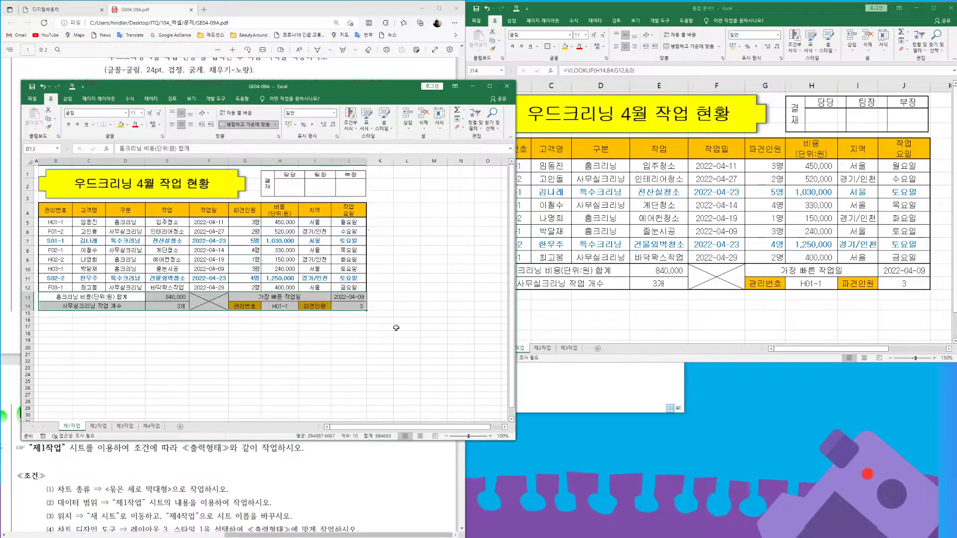
{"action": "left_click", "coordinate": [173, 306]}
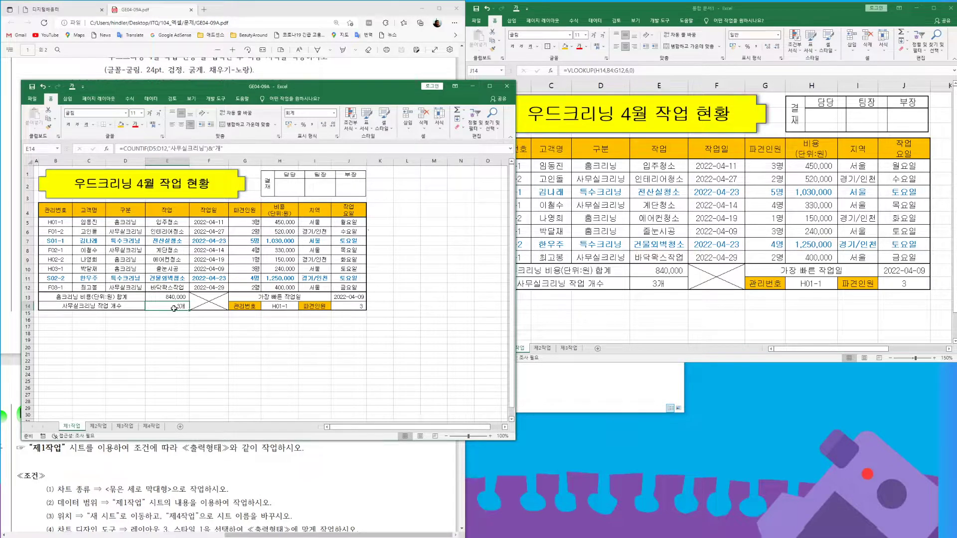
{"action": "left_click", "coordinate": [351, 306]}
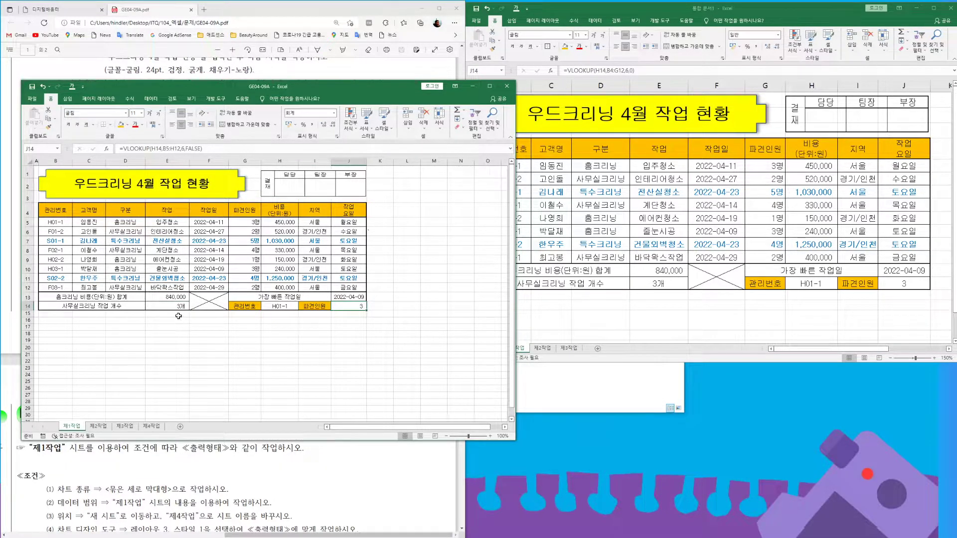
- Right-align the 사무실크리닝 작업 개수 result in E14 and the 파견인원 result in J14 of the working table
{"action": "left_click", "coordinate": [666, 284]}
{"action": "left_click", "coordinate": [668, 286]}
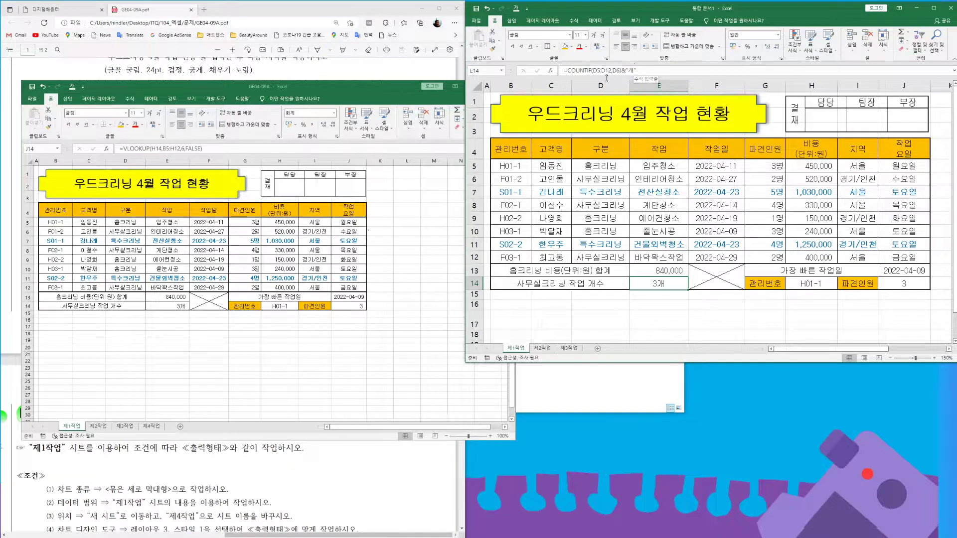
{"action": "left_click", "coordinate": [634, 46]}
{"action": "left_click", "coordinate": [904, 280]}
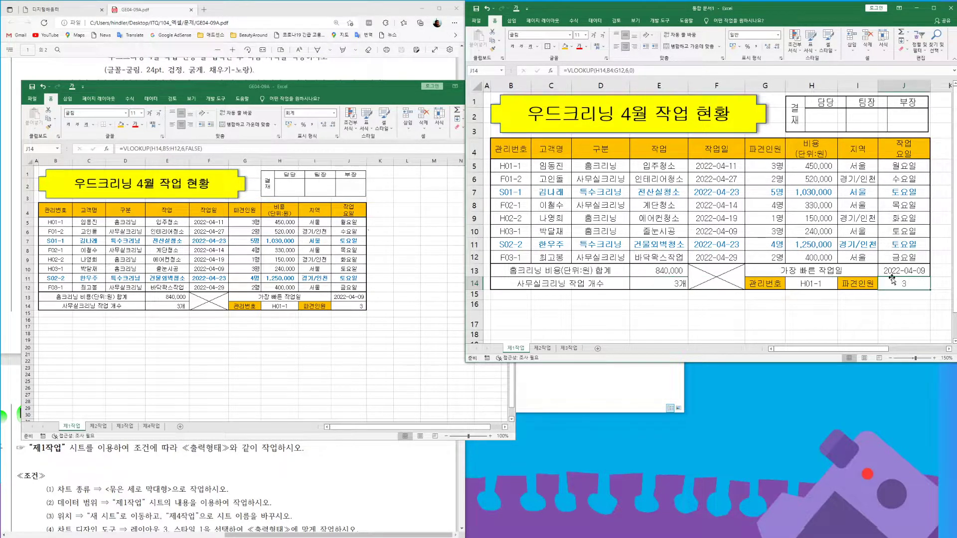
{"action": "left_click", "coordinate": [634, 46]}
{"action": "left_click", "coordinate": [662, 284]}
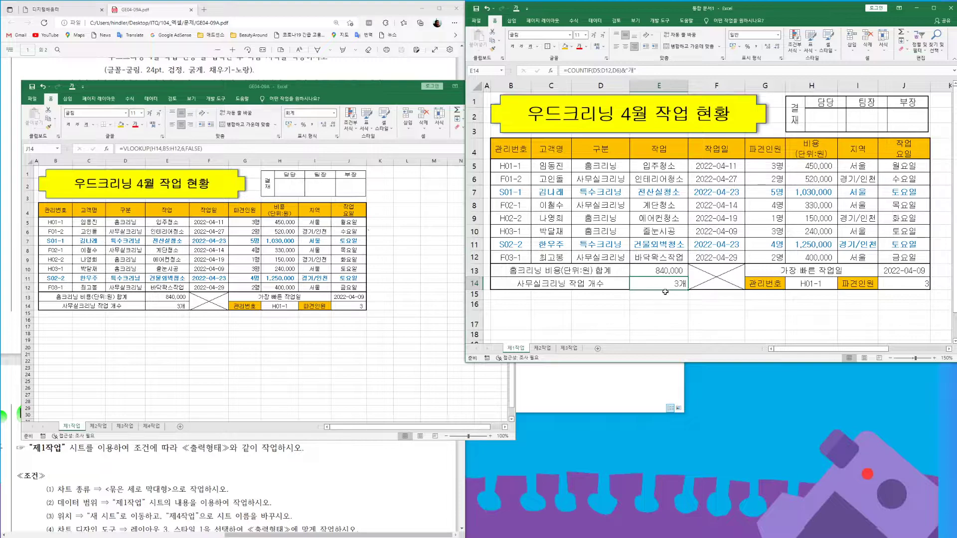
- Apply the 숫자 number format to the 파견인원 result in J14 and keep it right-aligned
{"action": "left_click", "coordinate": [908, 285]}
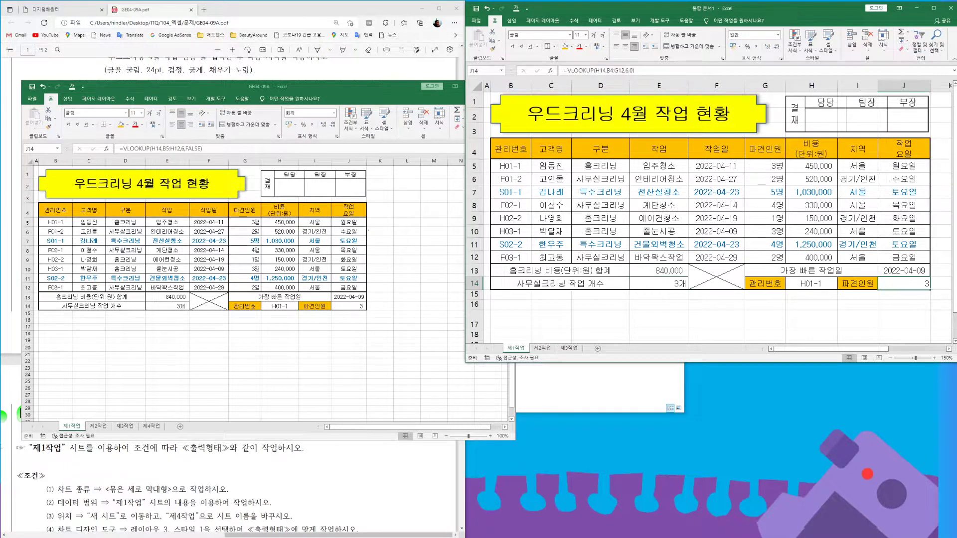
{"action": "left_click", "coordinate": [625, 46]}
{"action": "left_click", "coordinate": [778, 35]}
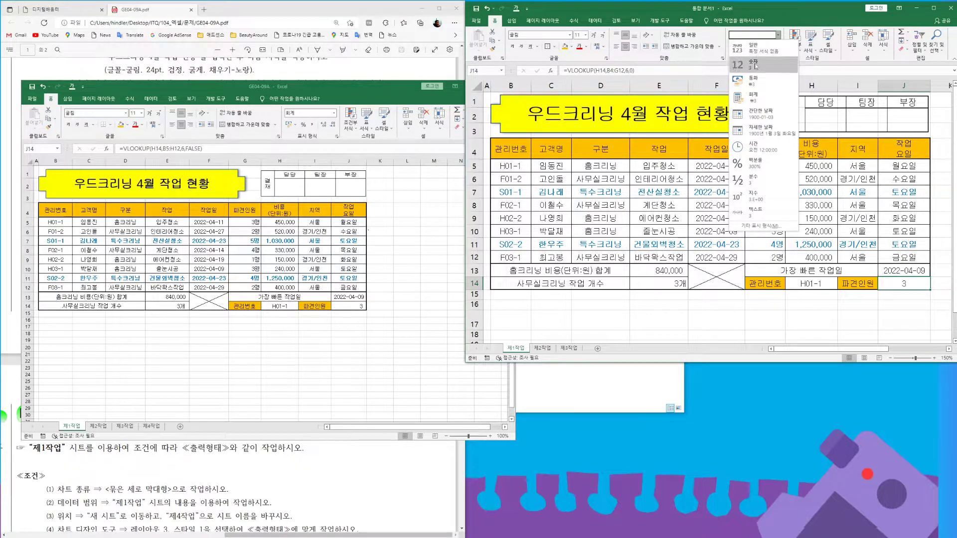
{"action": "left_click", "coordinate": [756, 66]}
{"action": "left_click", "coordinate": [634, 47]}
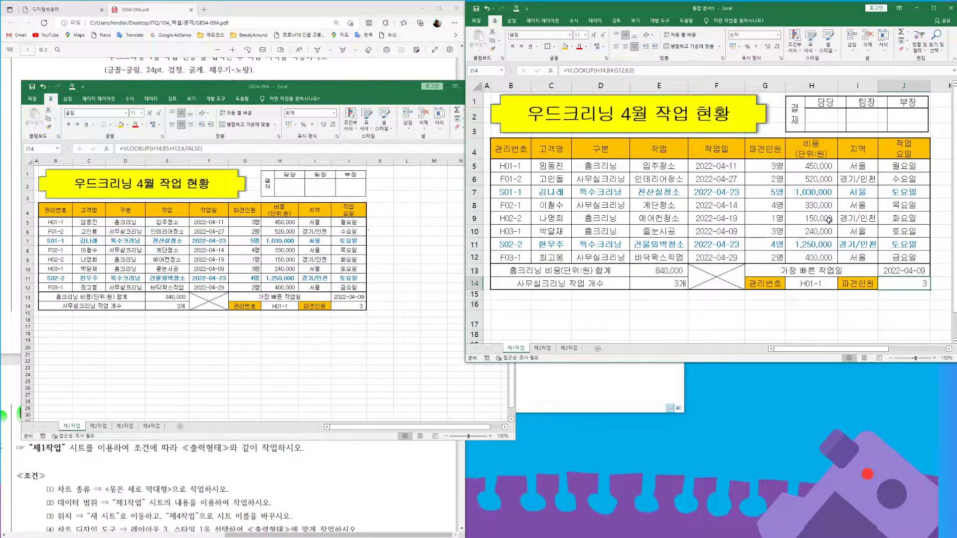
{"action": "left_click", "coordinate": [662, 286]}
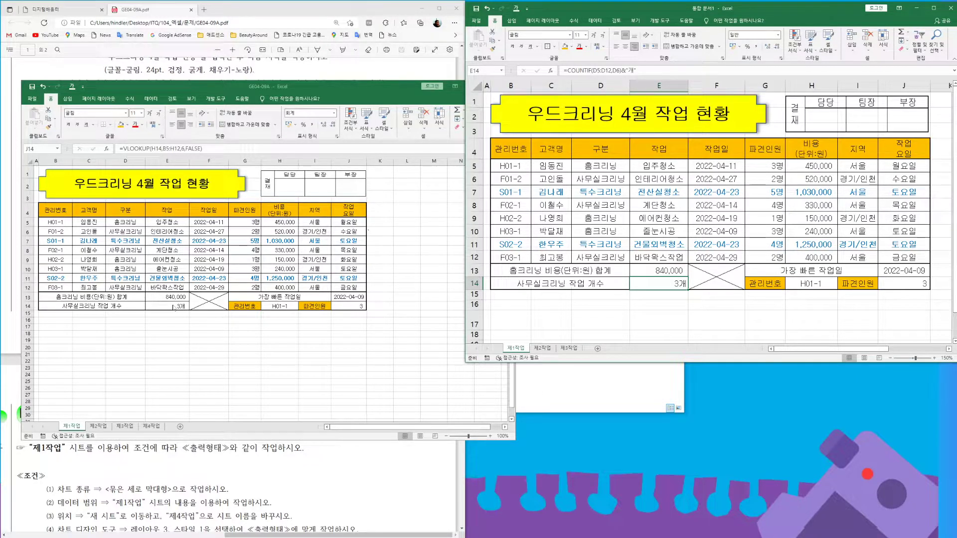
- Close the GE04-09A answer workbook and minimize the 모범정답 folder window
{"action": "mouse_move", "coordinate": [306, 88]}
{"action": "left_mouse_down"}
{"action": "mouse_move", "coordinate": [300, 97]}
{"action": "mouse_move", "coordinate": [308, 101]}
{"action": "left_mouse_up"}
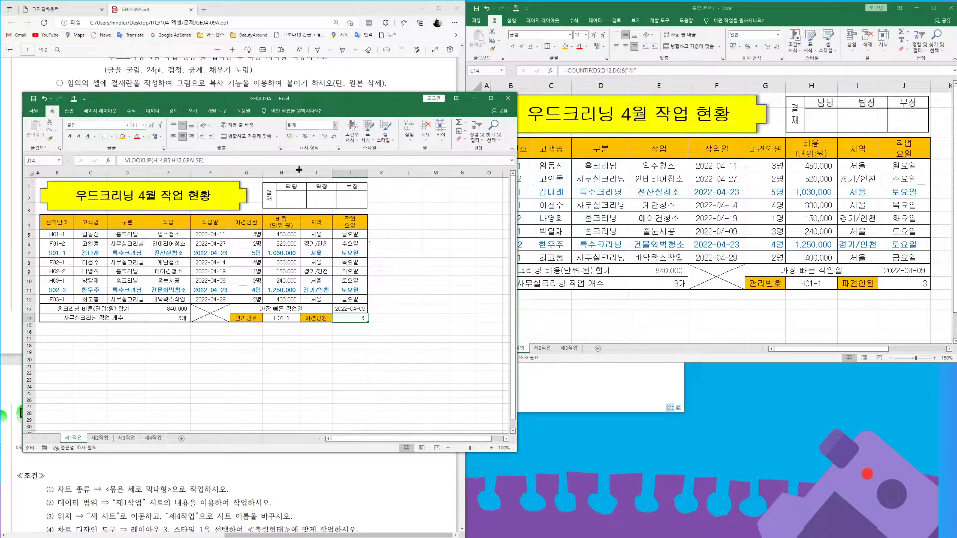
{"action": "left_click", "coordinate": [509, 98]}
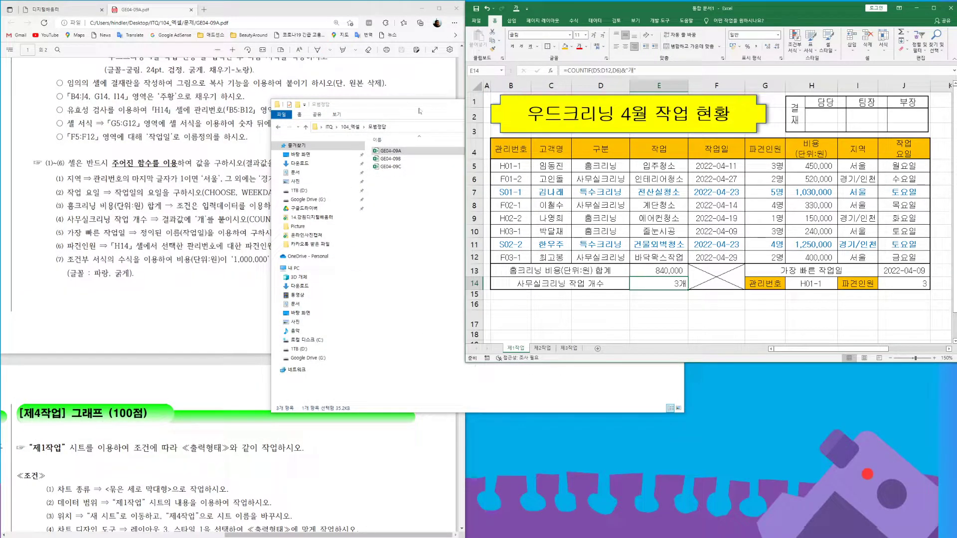
{"action": "left_click", "coordinate": [641, 105]}
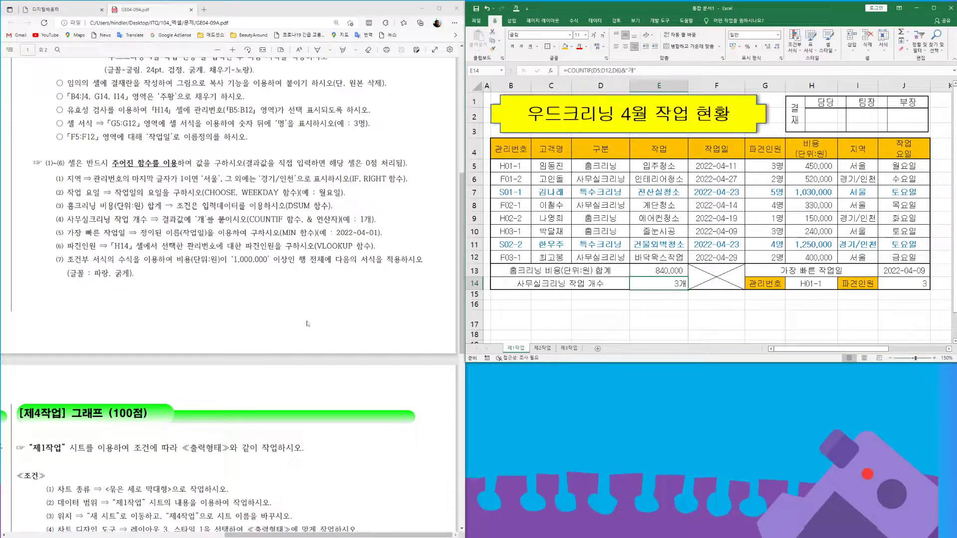
- Following the PDF's 제2작업 instructions, copy B4:H12 from 제1작업 and paste it into the 제2작업 sheet at B2
{"action": "scroll", "coordinate": [308, 324], "scroll_direction": "down", "scroll_amount": 7}
{"action": "left_click_drag", "start_coordinate": [354, 536], "coordinate": [162, 516]}
{"action": "scroll", "coordinate": [162, 516], "scroll_direction": "left", "scroll_amount": 3}
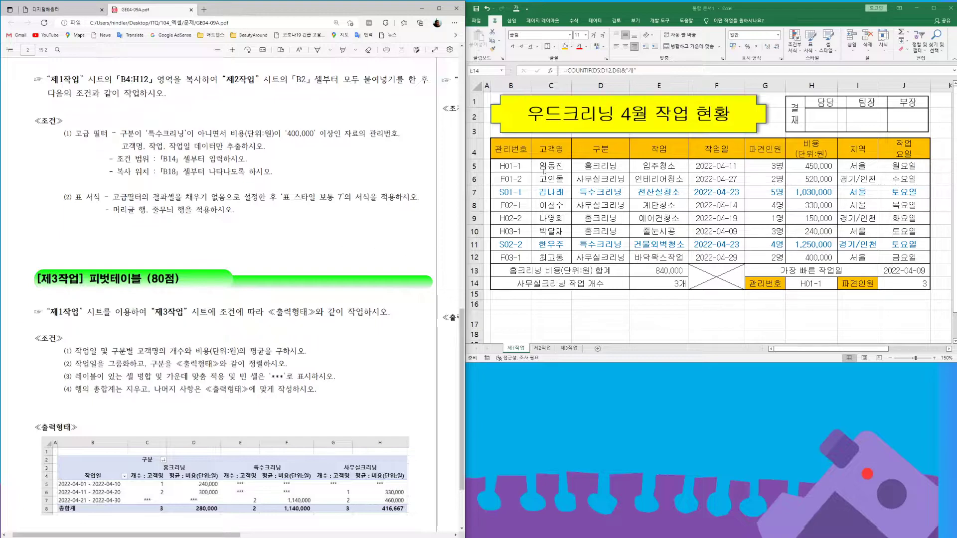
{"action": "left_click_drag", "start_coordinate": [511, 149], "coordinate": [816, 259]}
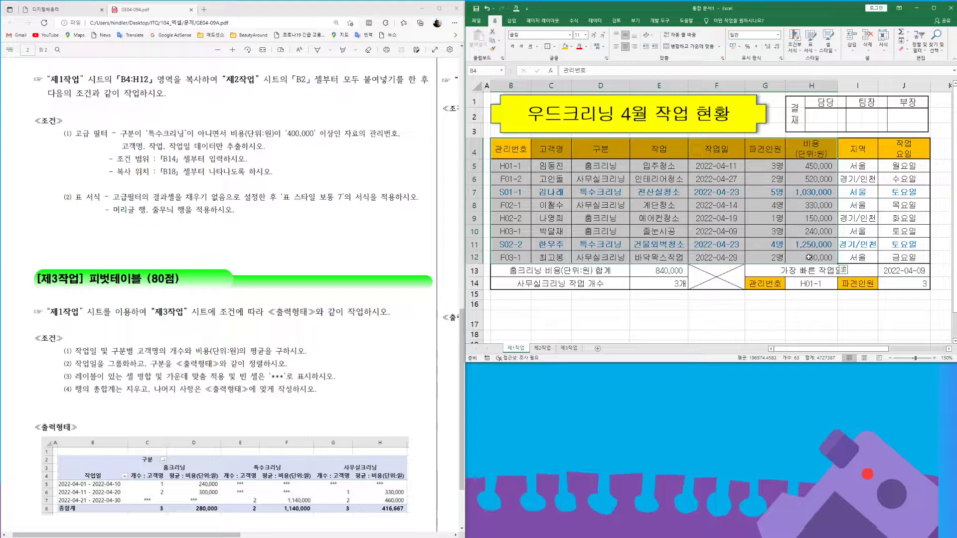
{"action": "key", "text": "ctrl+c"}
{"action": "key", "text": "ctrl+Page_Down"}
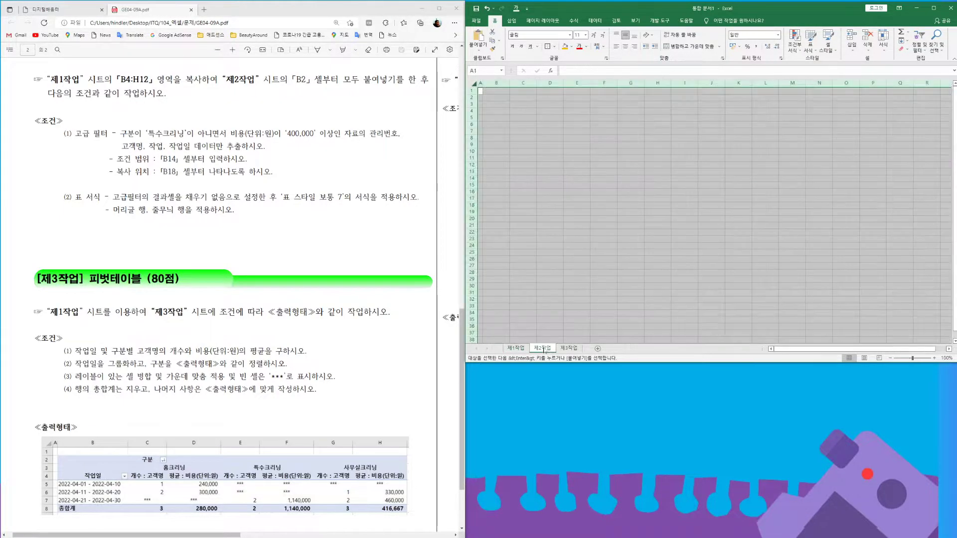
{"action": "left_click", "coordinate": [502, 100]}
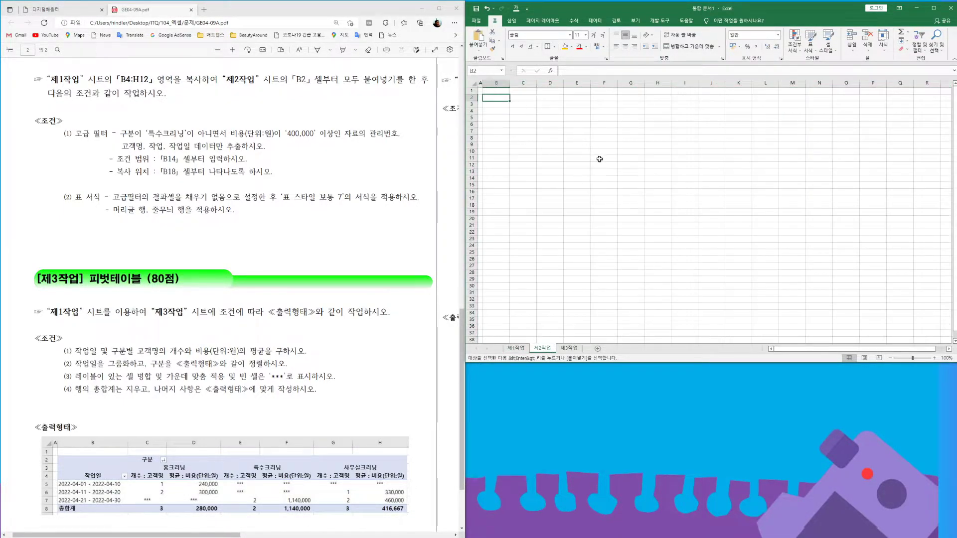
{"action": "key", "text": "ctrl+v"}
- Apply the source column widths to the pasted table in 제2작업 and fit column H to its contents
{"action": "left_click", "coordinate": [683, 169]}
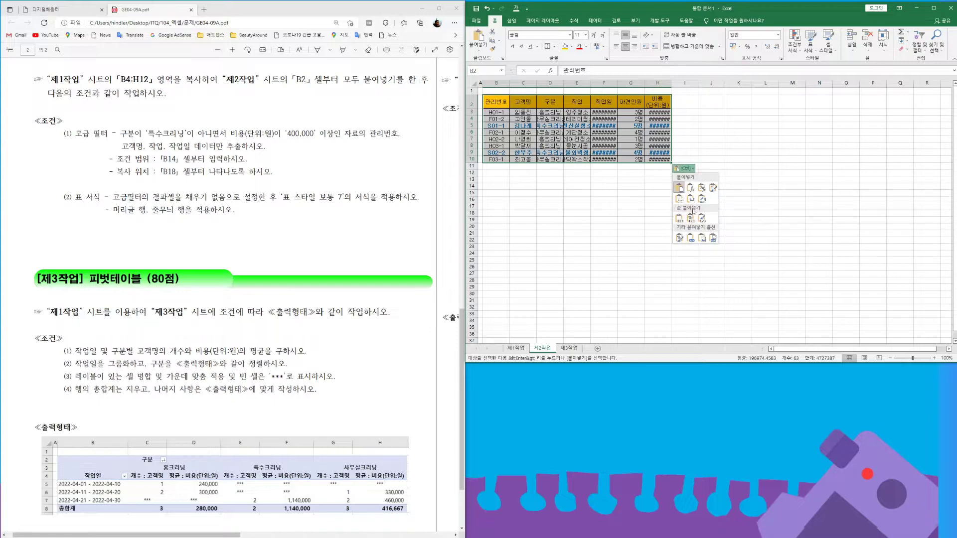
{"action": "left_click", "coordinate": [692, 200]}
{"action": "left_click", "coordinate": [934, 358]}
{"action": "left_click", "coordinate": [934, 358]}
{"action": "left_click", "coordinate": [935, 359]}
{"action": "left_click", "coordinate": [934, 359]}
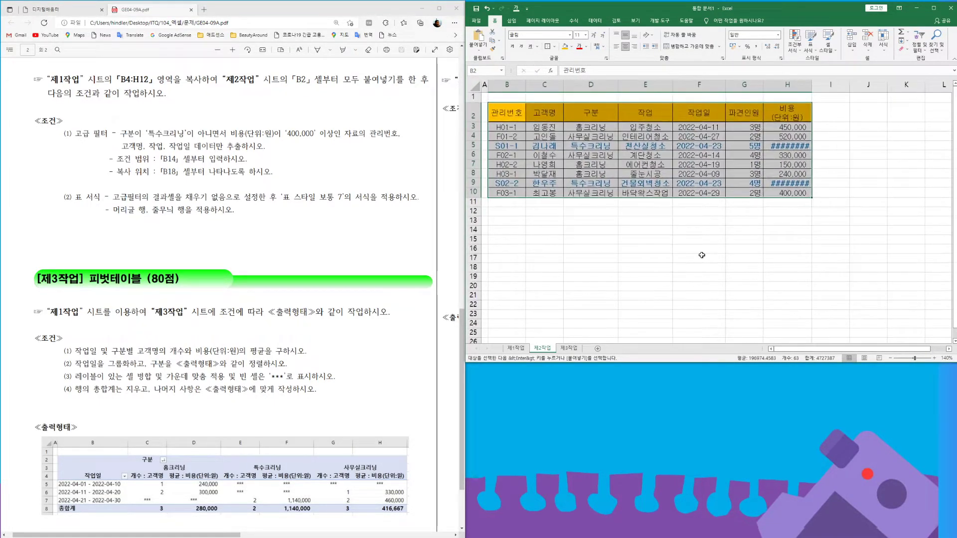
{"action": "left_click", "coordinate": [699, 258]}
{"action": "double_click", "coordinate": [811, 84]}
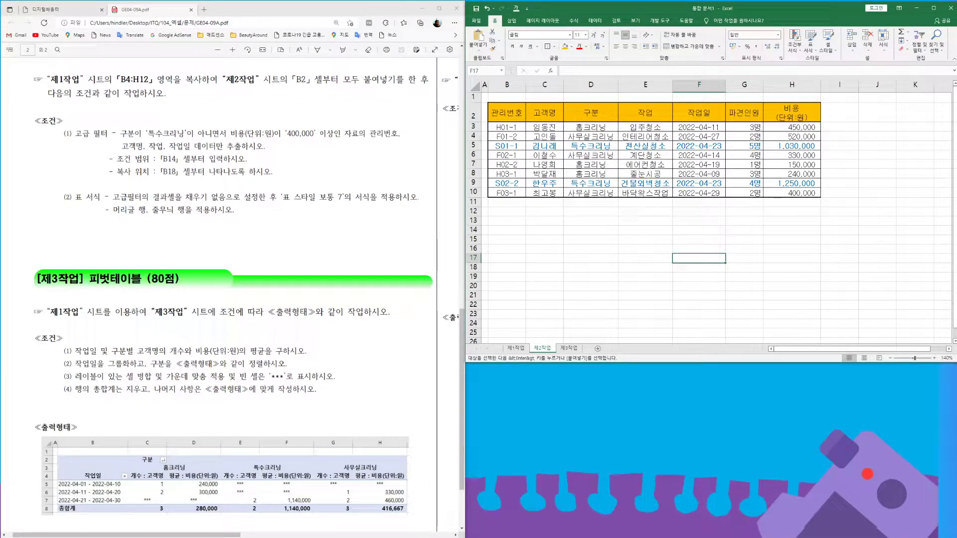
- Copy the 구분 and 비용(단위:원) headers to B14 as the headings of the advanced filter's criteria range
{"action": "left_click", "coordinate": [589, 115]}
{"action": "left_click", "coordinate": [800, 111], "text": "ctrl"}
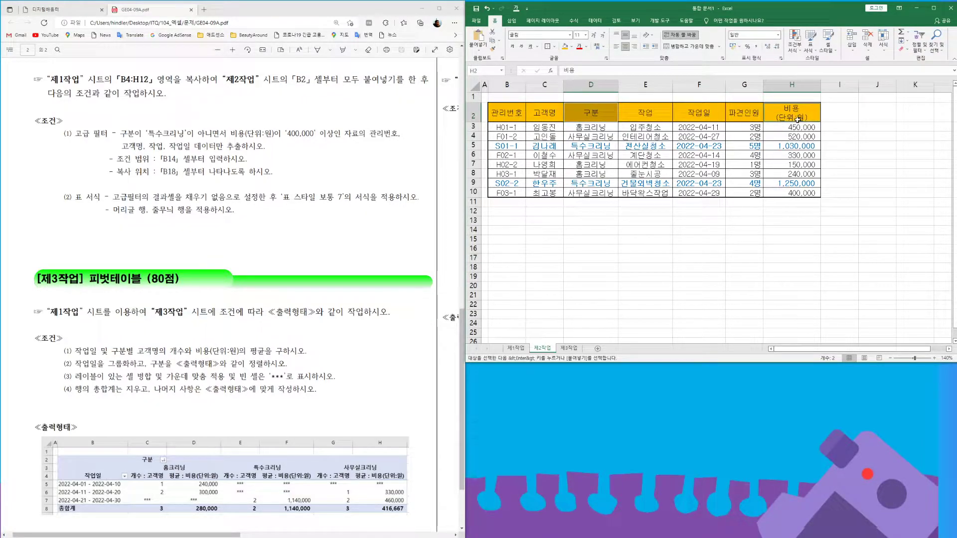
{"action": "key", "text": "ctrl+c"}
{"action": "left_click", "coordinate": [509, 232]}
{"action": "key", "text": "ctrl+v"}
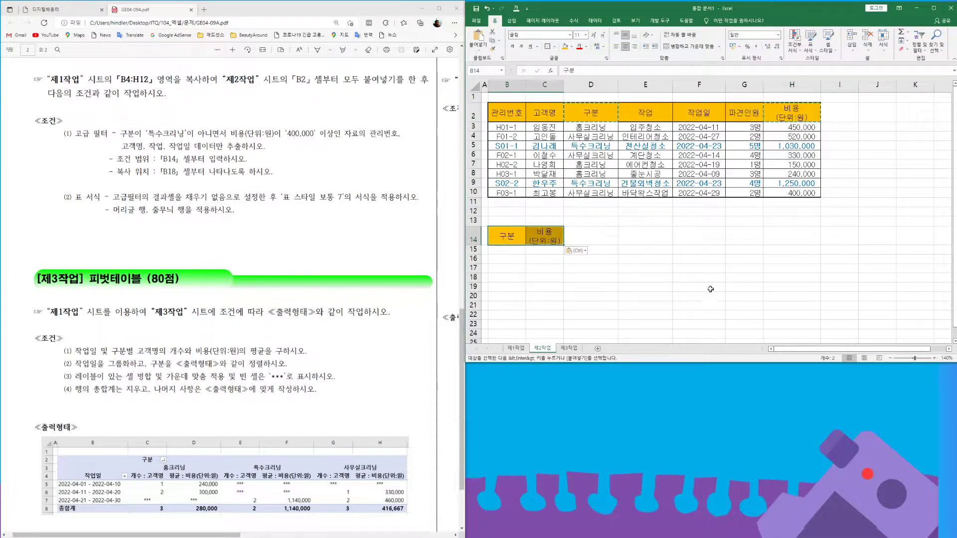
{"action": "left_click", "coordinate": [516, 250]}
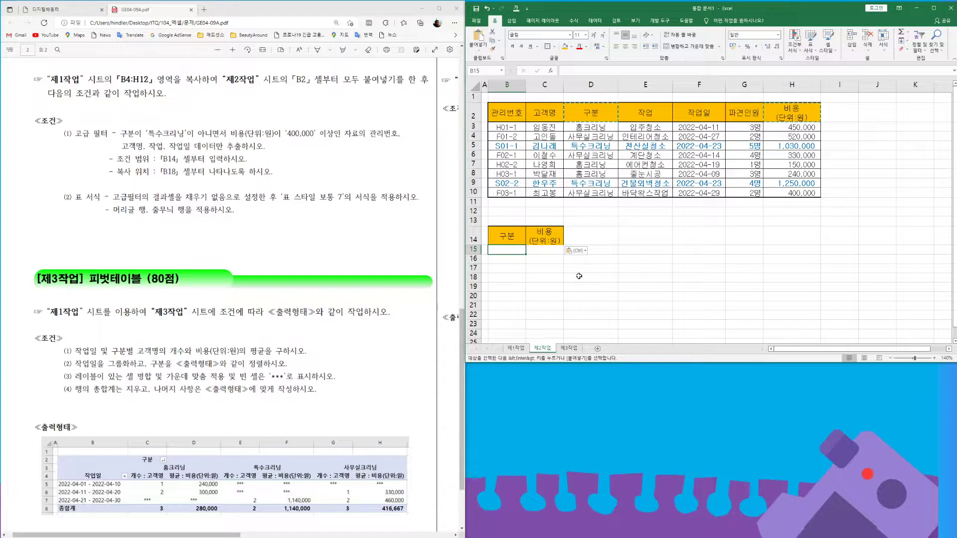
{"action": "type", "text": "=xmr"}
{"action": "key", "text": "BackSpace"}
{"action": "key", "text": "BackSpace"}
{"action": "key", "text": "BackSpace"}
{"action": "key", "text": "Hangul"}
{"action": "type", "text": "특수"}
{"action": "key", "text": "BackSpace"}
{"action": "key", "text": "BackSpace"}
{"action": "key", "text": "BackSpace"}
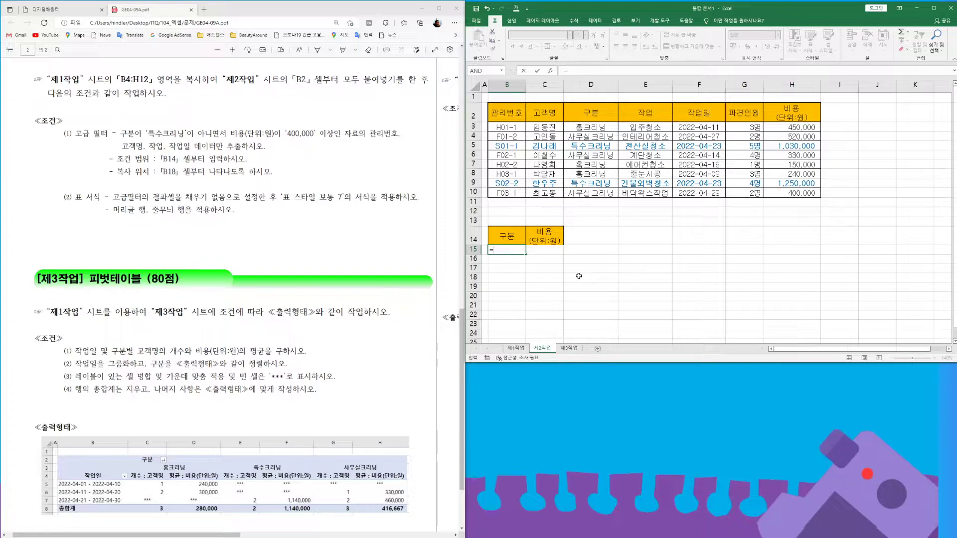
{"action": "key", "text": "Escape"}
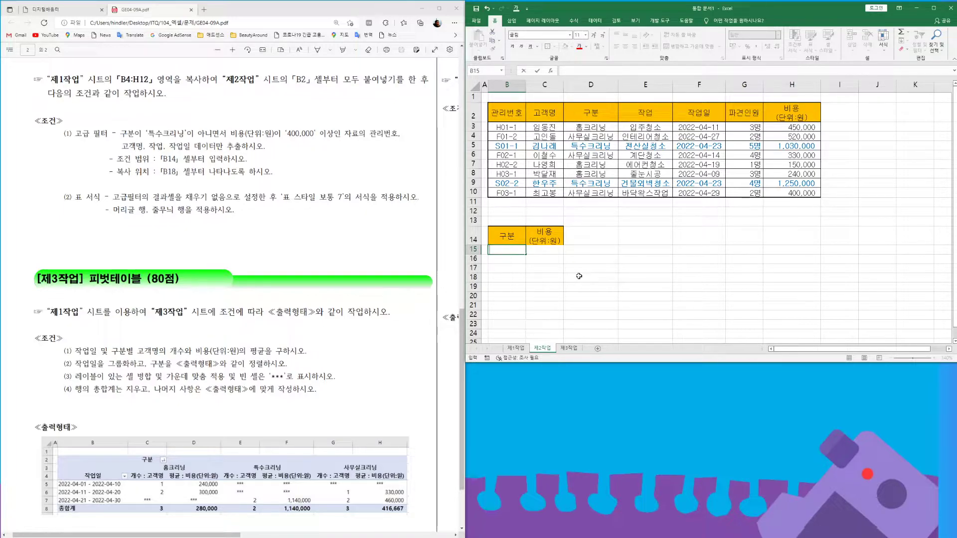
- Enter the advanced filter criteria <>특수크리닝 under 구분 in B15 and >=400000 under 비용(단위:원) in C15
{"action": "type", "text": "<"}
{"action": "type", "text": ">ㅌ"}
{"action": "type", "text": "수크리니"}
{"action": "key", "text": "Tab"}
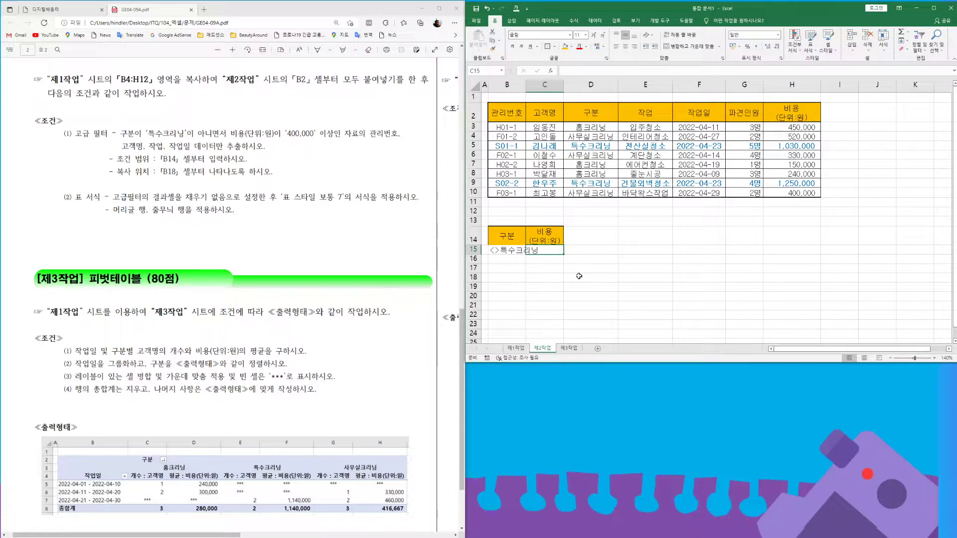
{"action": "type", "text": ">=400000"}
{"action": "key", "text": "Return"}
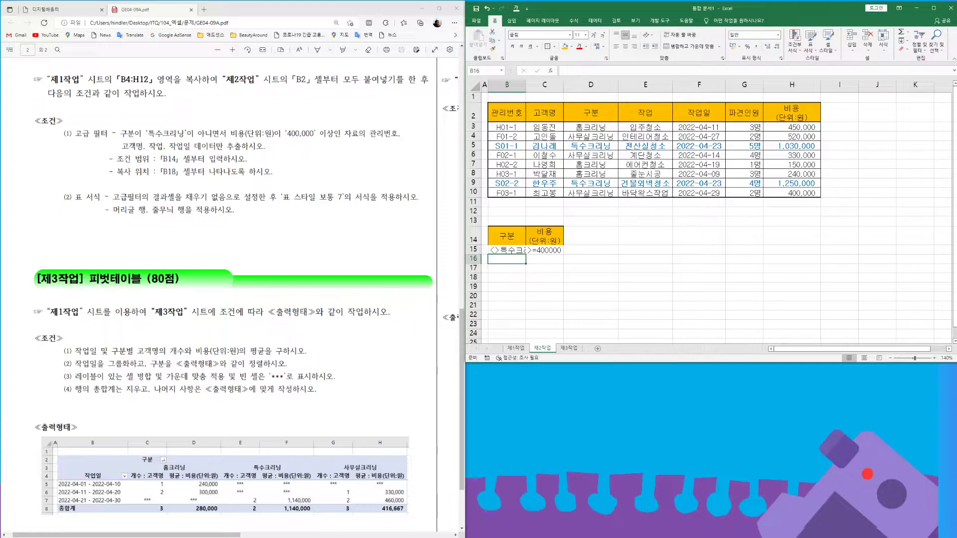
- Copy the 관리번호, 고객명, 작업 and 작업일 headers to B18 as the headings of the filter's output range
{"action": "left_click", "coordinate": [502, 116]}
{"action": "left_click", "coordinate": [544, 114]}
{"action": "left_click", "coordinate": [588, 114]}
{"action": "left_click", "coordinate": [619, 114]}
{"action": "left_click_drag", "start_coordinate": [508, 114], "coordinate": [540, 114]}
{"action": "left_click_drag", "start_coordinate": [648, 114], "coordinate": [698, 113], "text": "ctrl"}
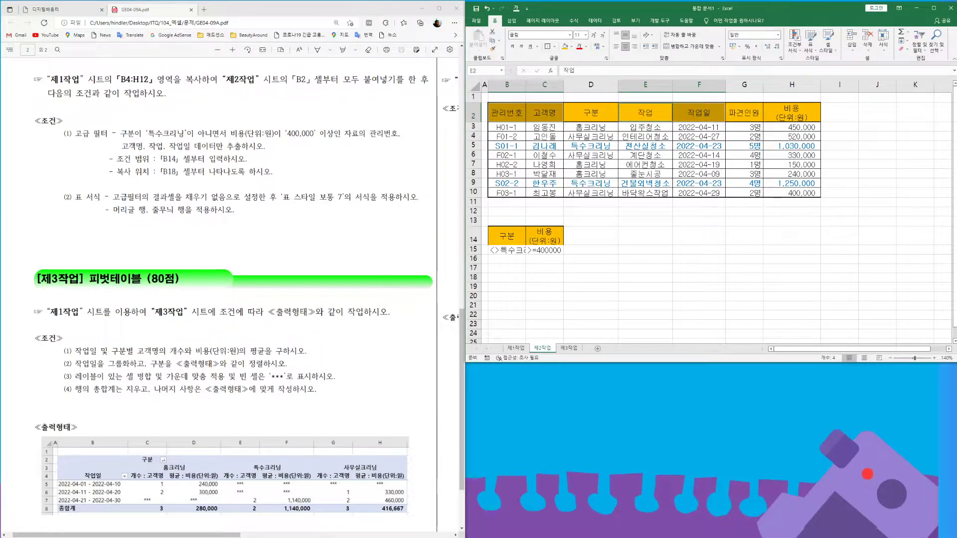
{"action": "key", "text": "ctrl+c"}
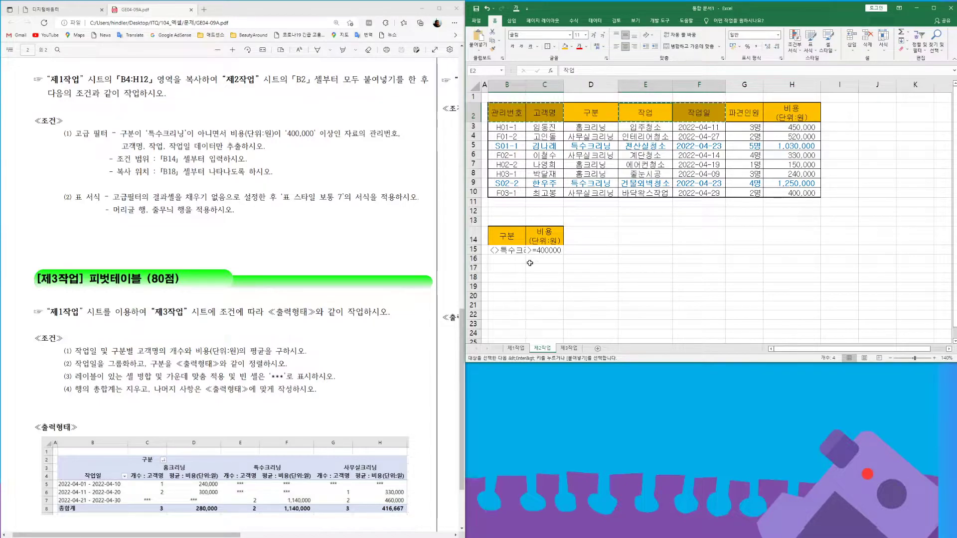
{"action": "left_click", "coordinate": [500, 278]}
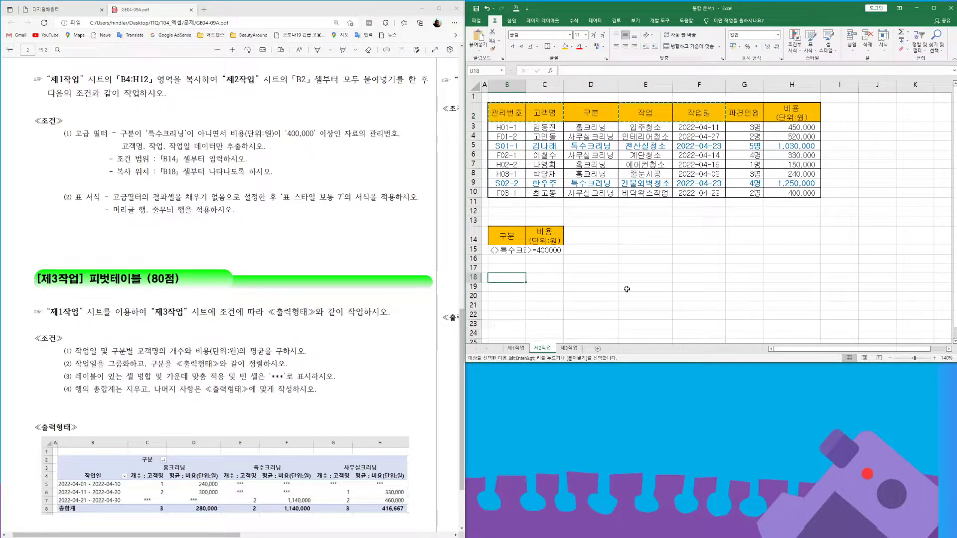
{"action": "key", "text": "ctrl+v"}
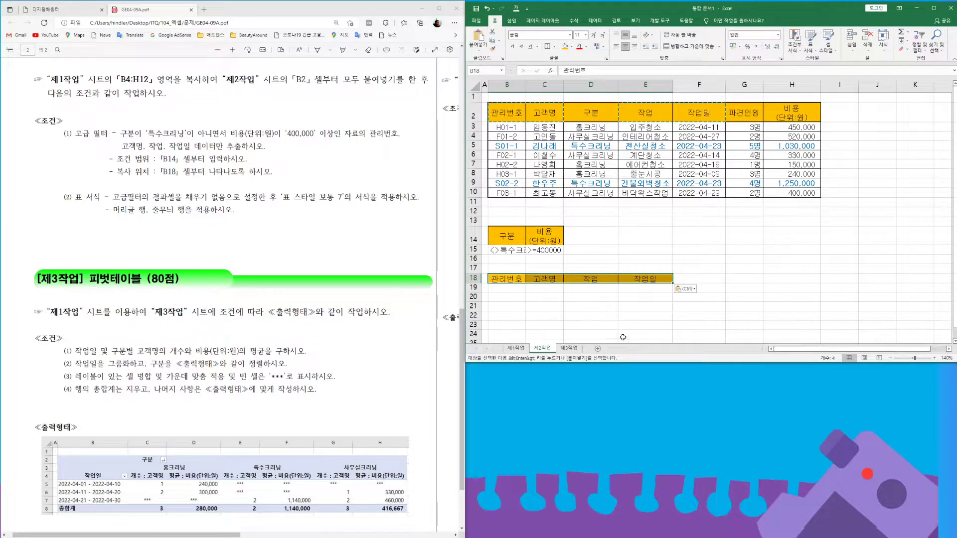
- Run an advanced filter on B2:H10 with criteria range B14:C15, copying the results to another location at B18:E18
{"action": "left_click_drag", "start_coordinate": [504, 113], "coordinate": [797, 193]}
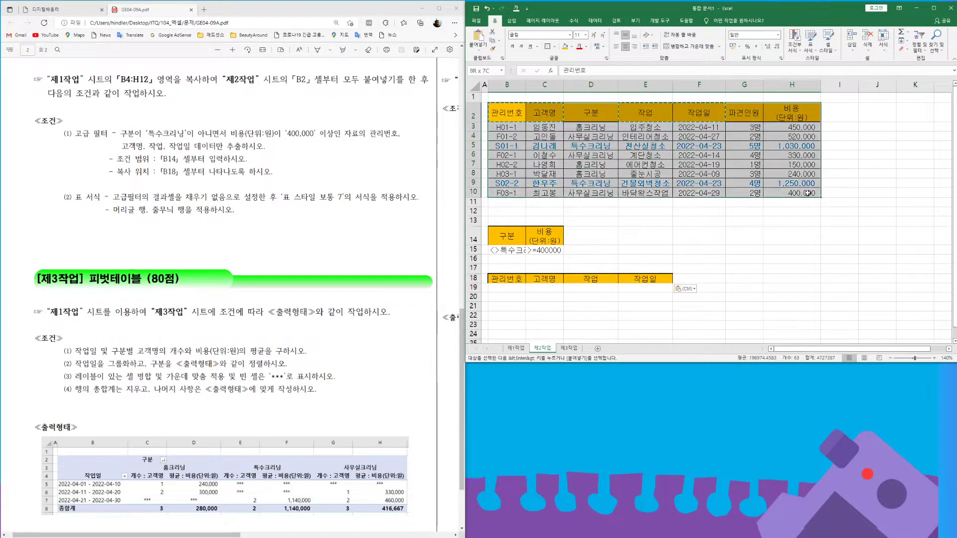
{"action": "left_click", "coordinate": [594, 21]}
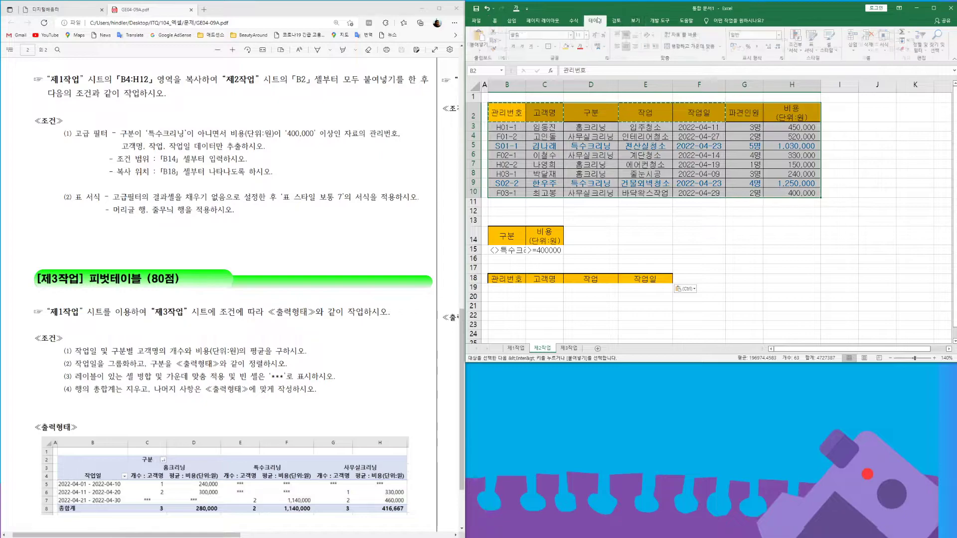
{"action": "left_click", "coordinate": [708, 49]}
{"action": "left_click", "coordinate": [697, 239]}
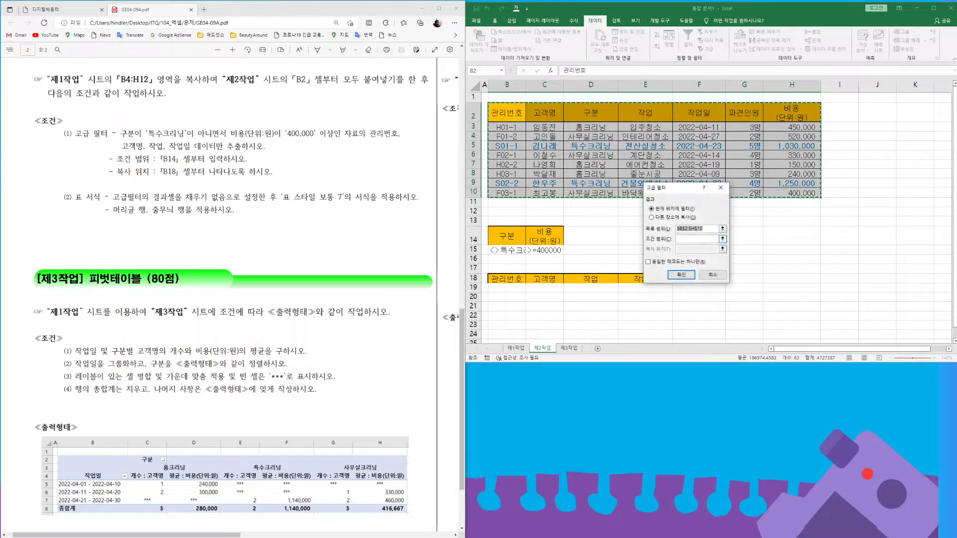
{"action": "left_click_drag", "start_coordinate": [498, 235], "coordinate": [541, 251]}
{"action": "left_click", "coordinate": [651, 217]}
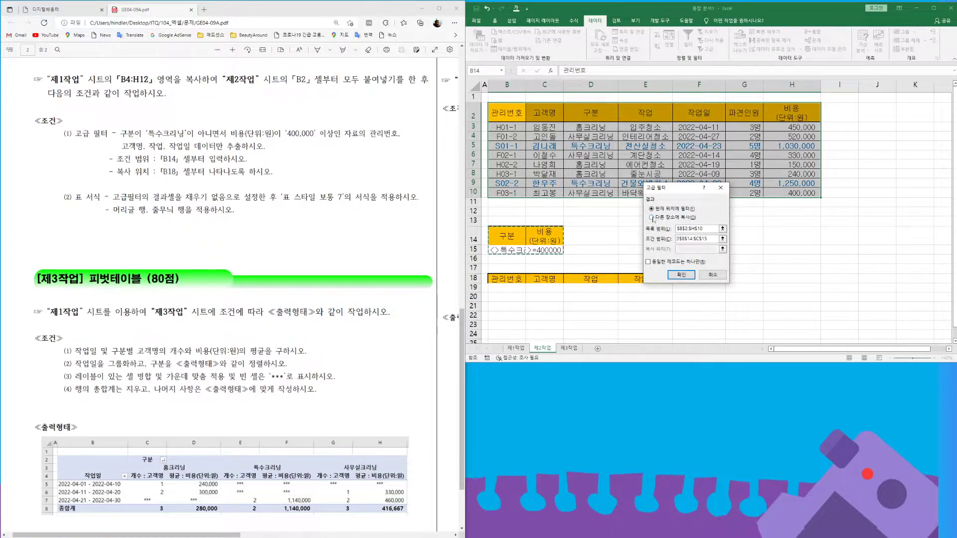
{"action": "left_click", "coordinate": [679, 249]}
{"action": "left_click_drag", "start_coordinate": [499, 279], "coordinate": [639, 280]}
{"action": "left_click", "coordinate": [681, 274]}
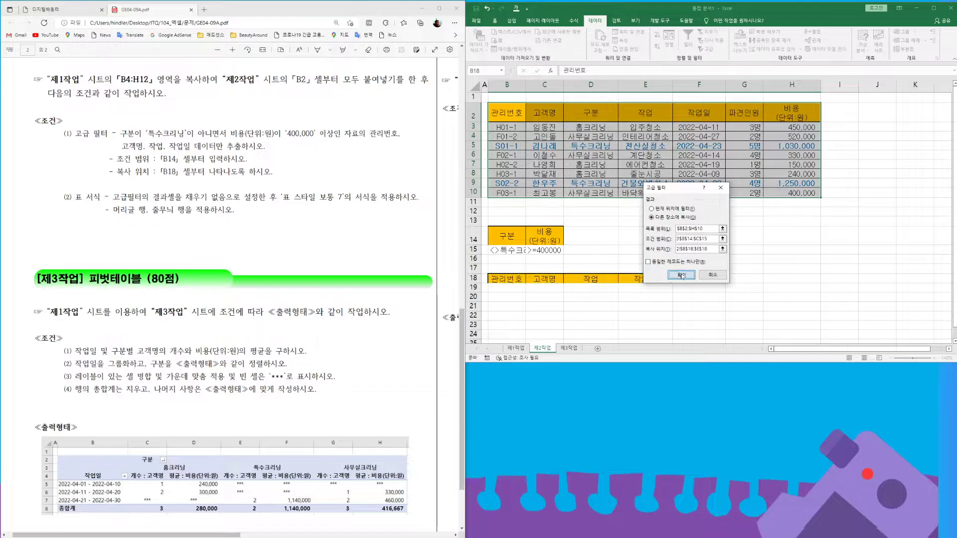
- Set the filter result cells B18:E21 to no fill
{"action": "scroll", "coordinate": [587, 227], "scroll_direction": "down", "scroll_amount": 1}
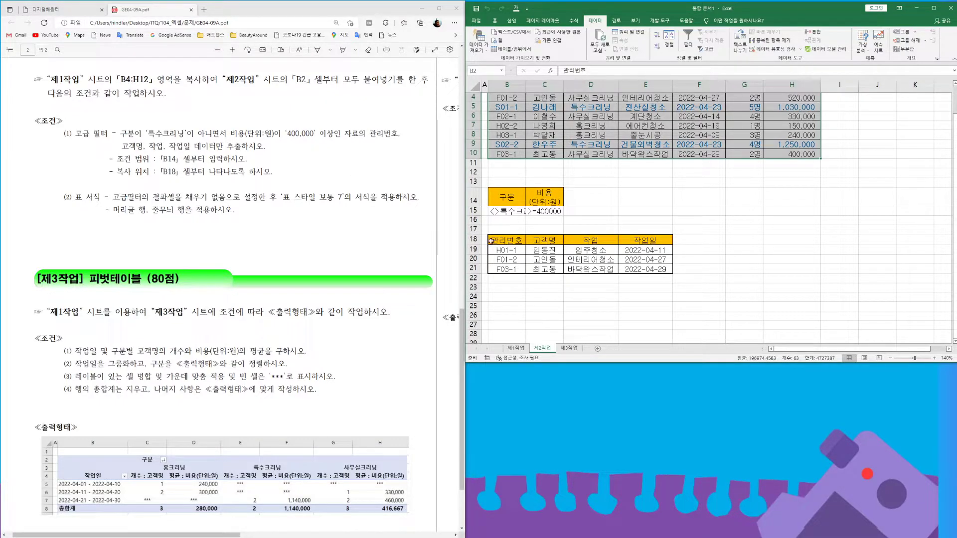
{"action": "left_click_drag", "start_coordinate": [499, 240], "coordinate": [648, 269]}
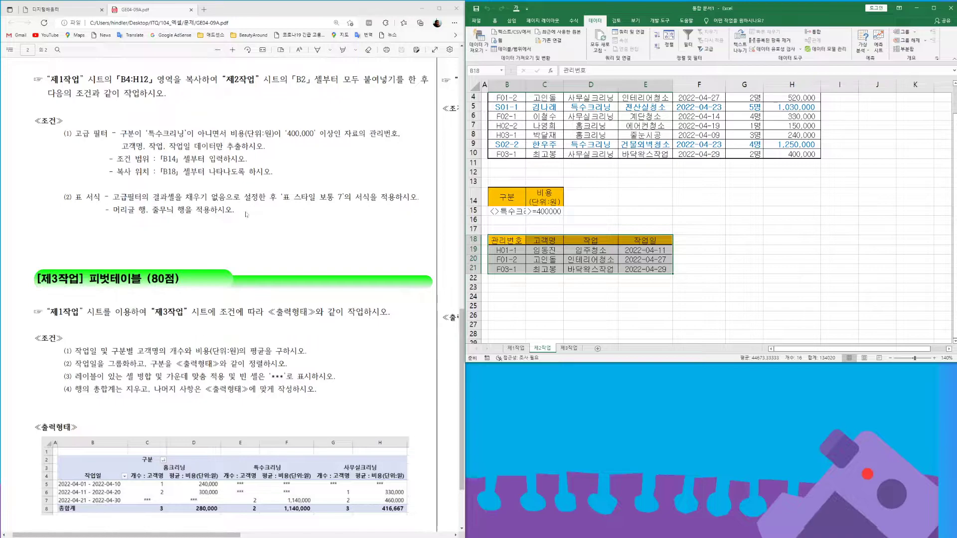
{"action": "left_click", "coordinate": [495, 20]}
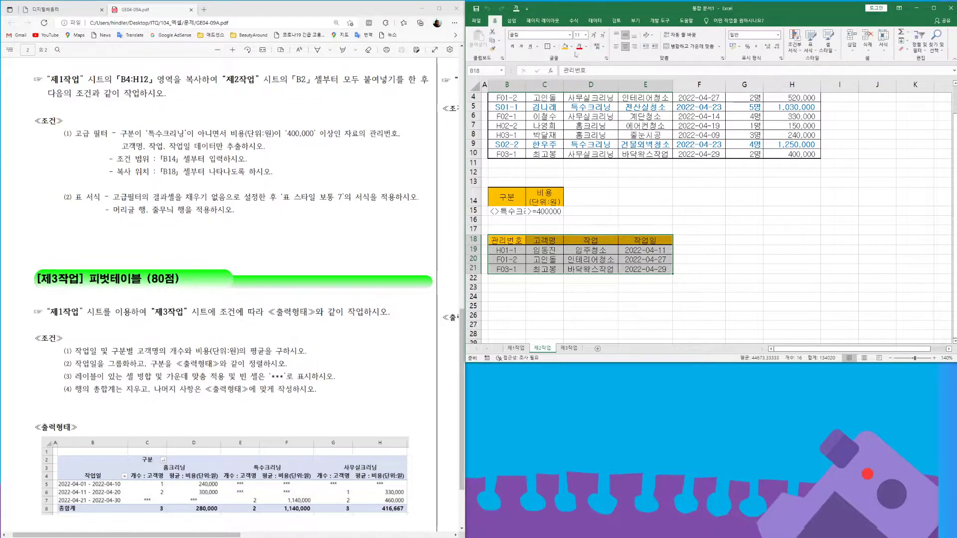
{"action": "left_click", "coordinate": [572, 47]}
{"action": "left_click", "coordinate": [592, 114]}
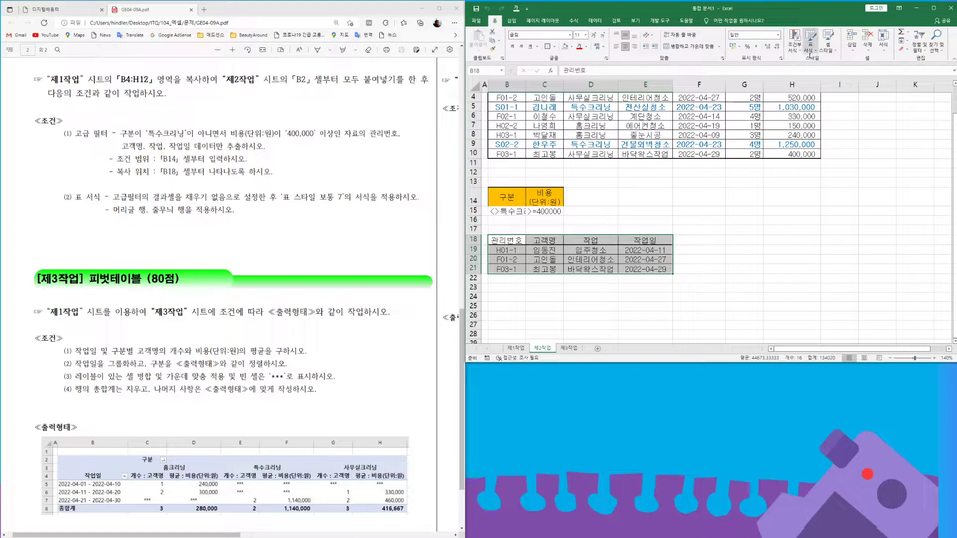
- Format B18:E21 as a table with headers, using the style 표 스타일 보통 7
{"action": "left_click", "coordinate": [810, 55]}
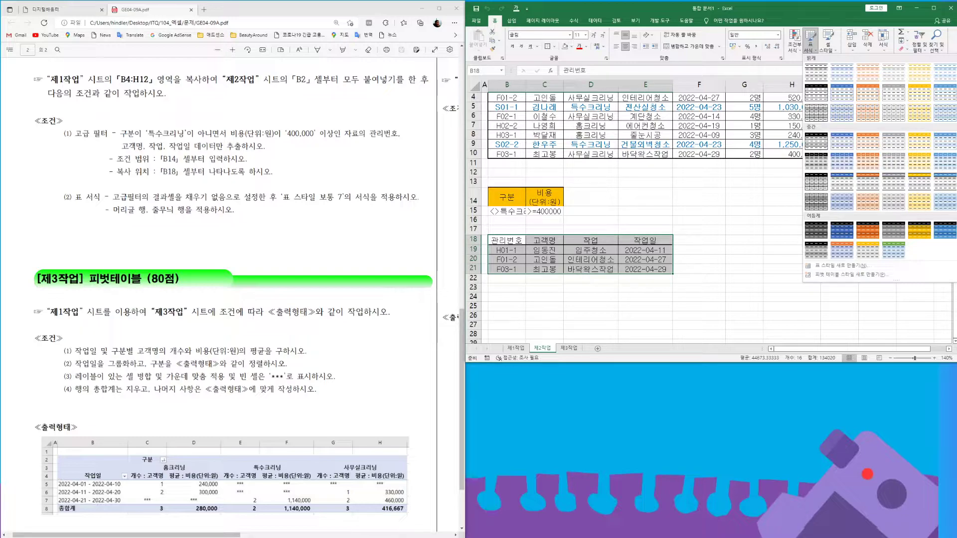
{"action": "left_click", "coordinate": [956, 142]}
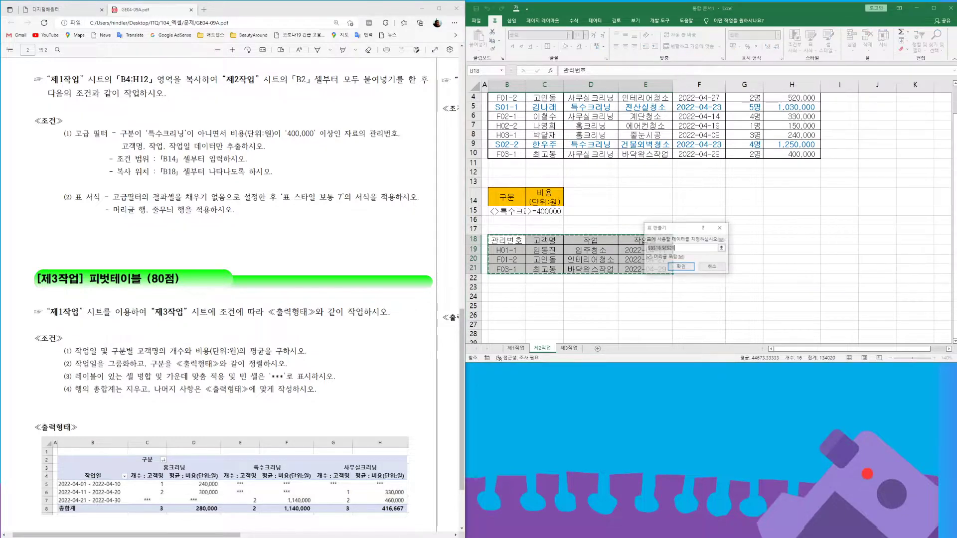
{"action": "left_click", "coordinate": [682, 268]}
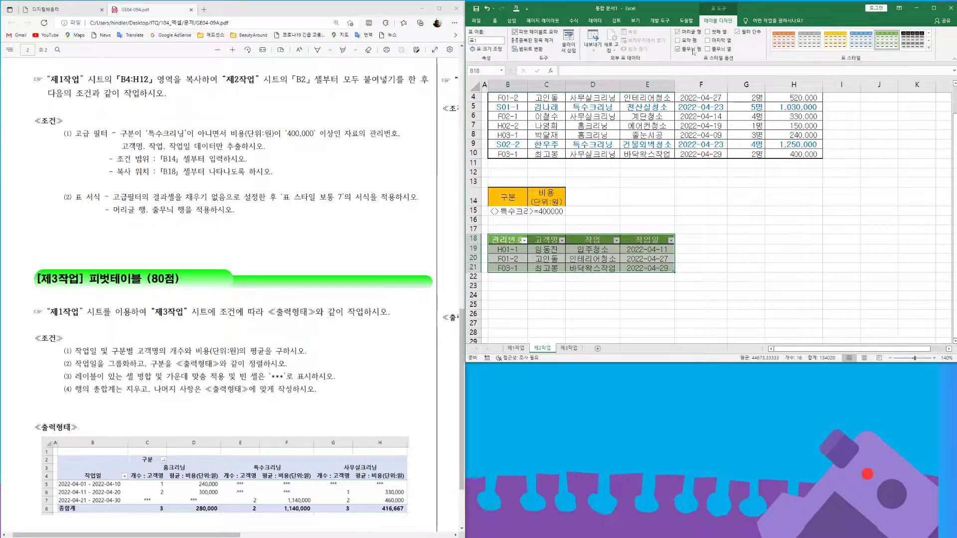
- Try switching the header row and banded rows options of the filter result table off and on
{"action": "left_click", "coordinate": [678, 33]}
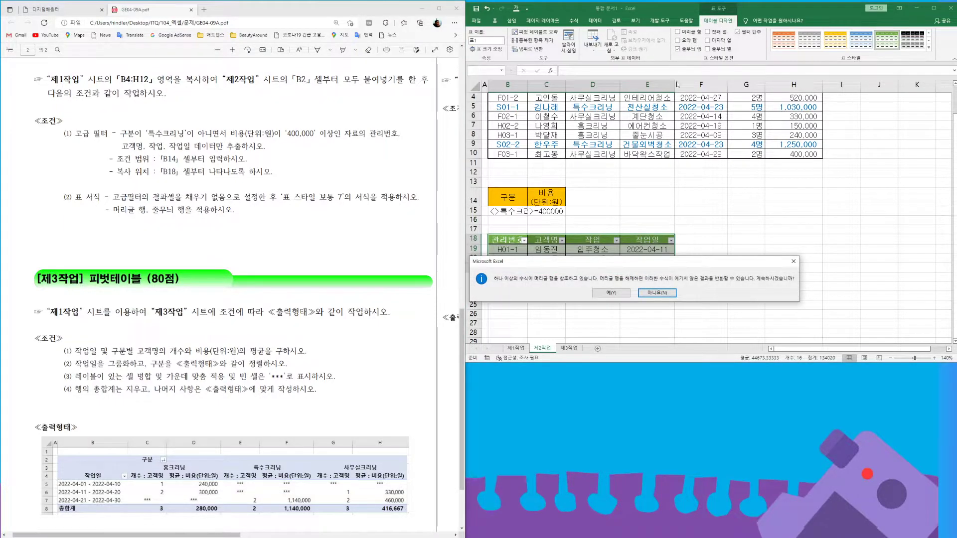
{"action": "left_click", "coordinate": [794, 261]}
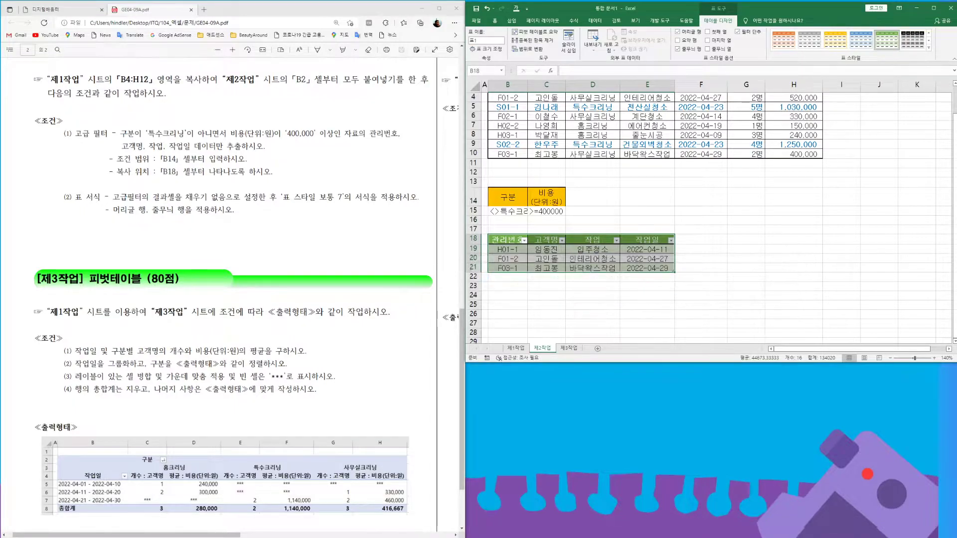
{"action": "left_click", "coordinate": [679, 50]}
{"action": "left_click", "coordinate": [679, 49]}
{"action": "left_click", "coordinate": [678, 33]}
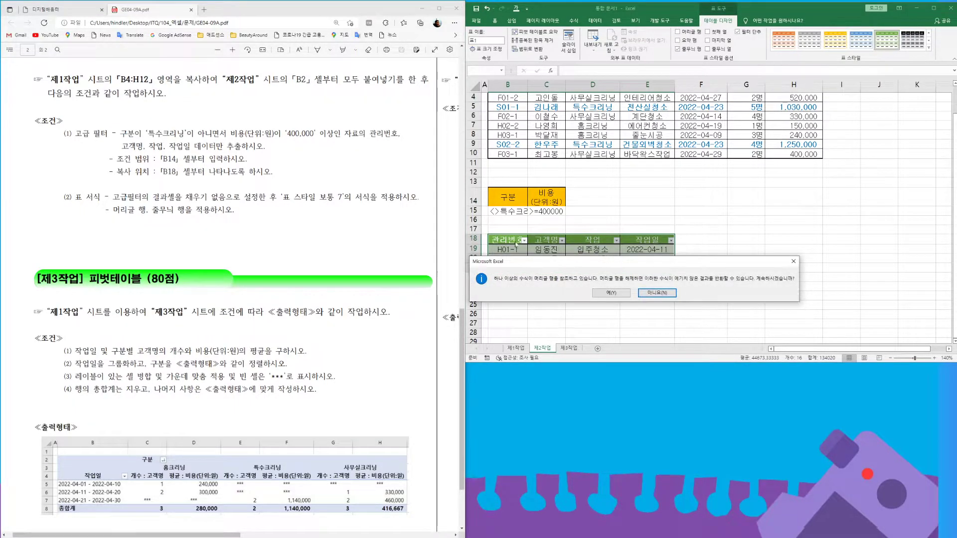
{"action": "left_click", "coordinate": [793, 261]}
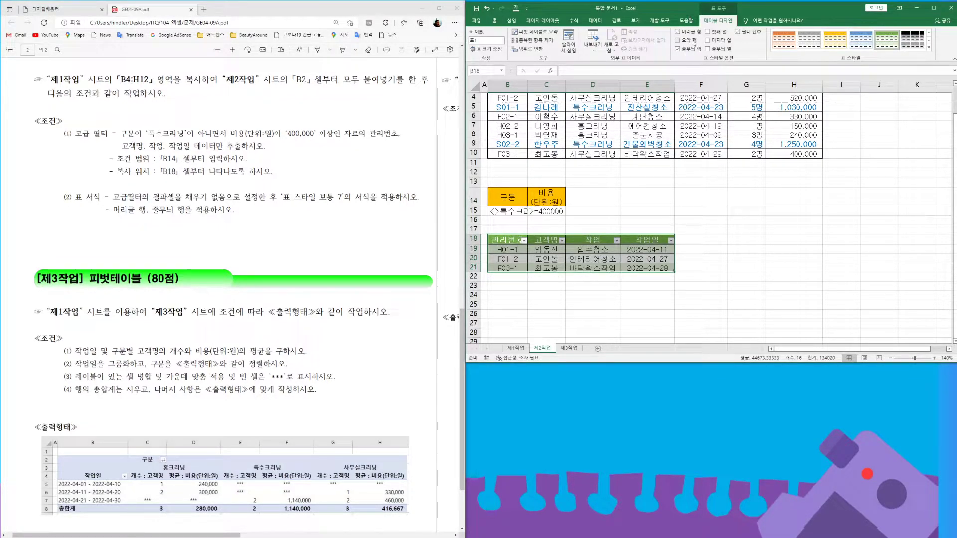
{"action": "left_click", "coordinate": [731, 260]}
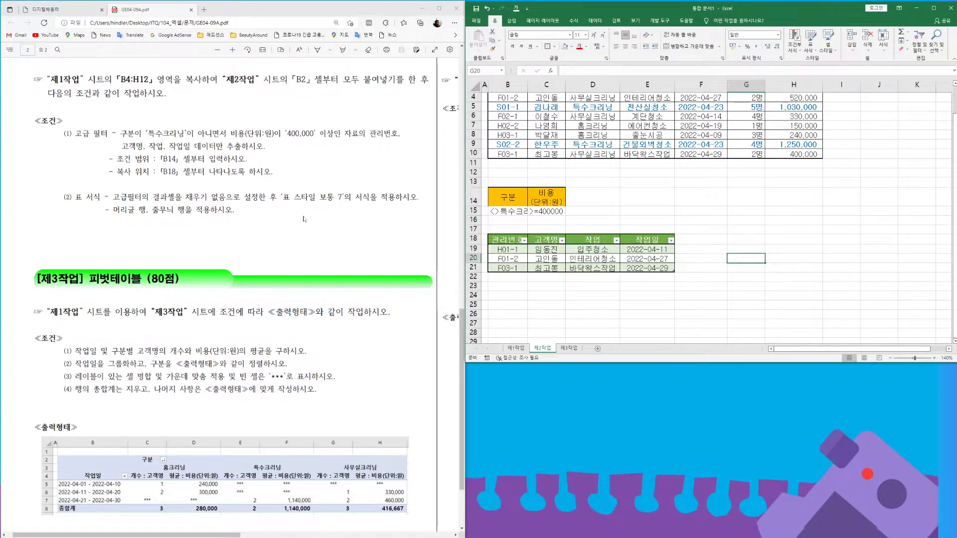
- Following the PDF's 제3작업 instructions, insert a pivot table from 제1작업 range B4:J12 into the existing 제3작업 sheet at B2
{"action": "scroll", "coordinate": [303, 219], "scroll_direction": "up", "scroll_amount": 3}
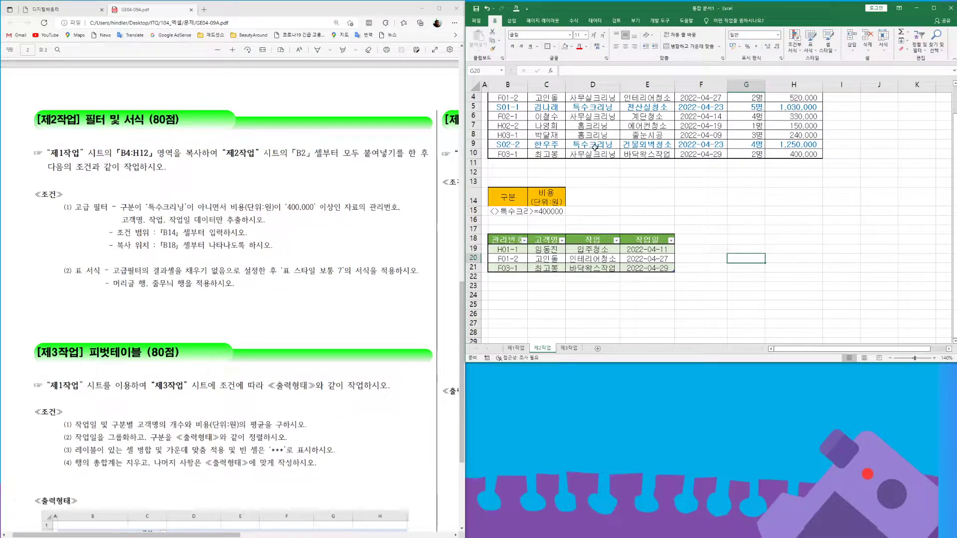
{"action": "scroll", "coordinate": [322, 292], "scroll_direction": "down", "scroll_amount": 5}
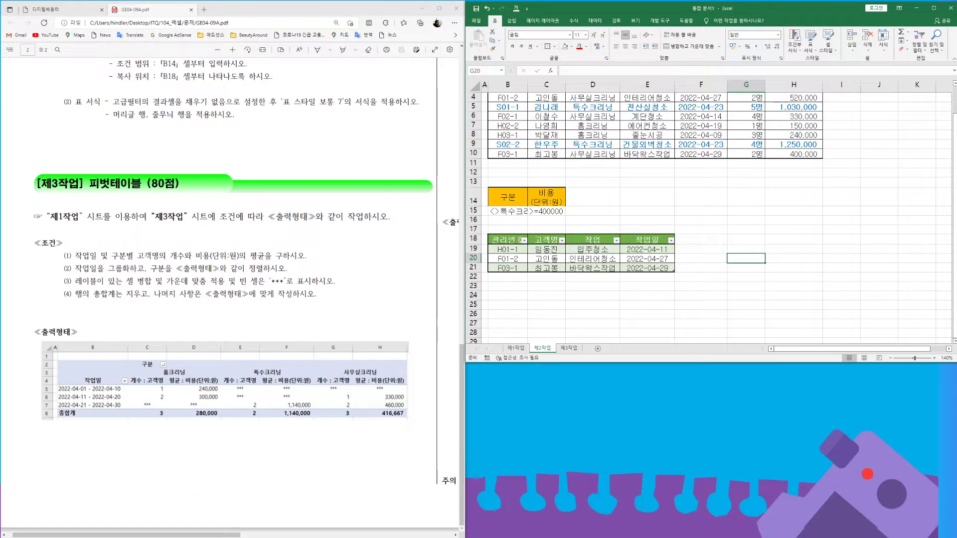
{"action": "left_click", "coordinate": [519, 349]}
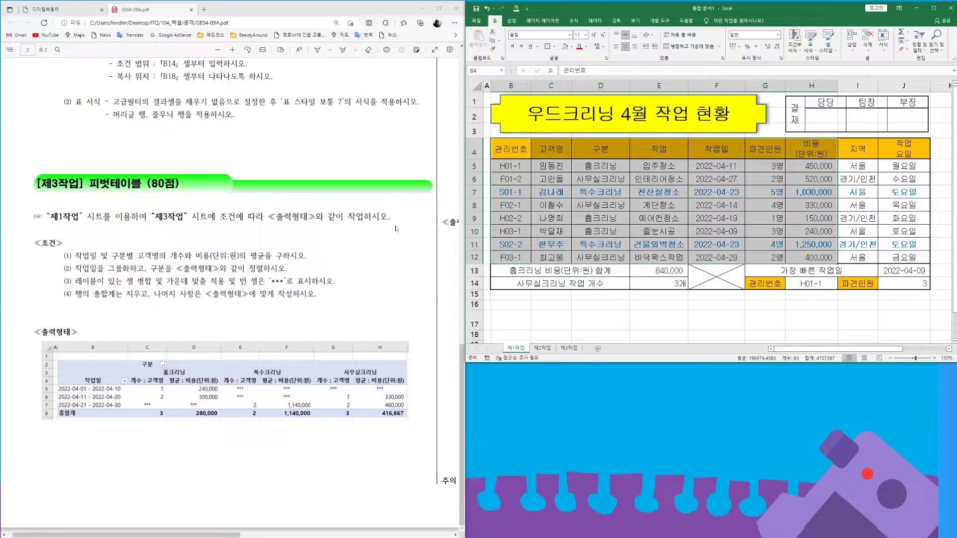
{"action": "left_click_drag", "start_coordinate": [516, 148], "coordinate": [910, 258]}
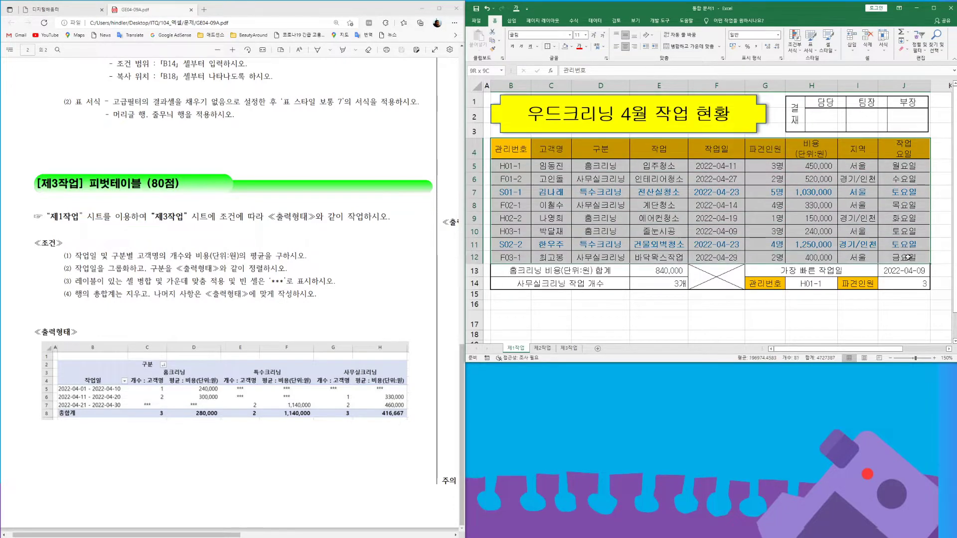
{"action": "left_click_drag", "start_coordinate": [511, 153], "coordinate": [909, 257]}
{"action": "left_click_drag", "start_coordinate": [517, 143], "coordinate": [905, 261]}
{"action": "left_click", "coordinate": [512, 22]}
{"action": "left_click", "coordinate": [476, 46]}
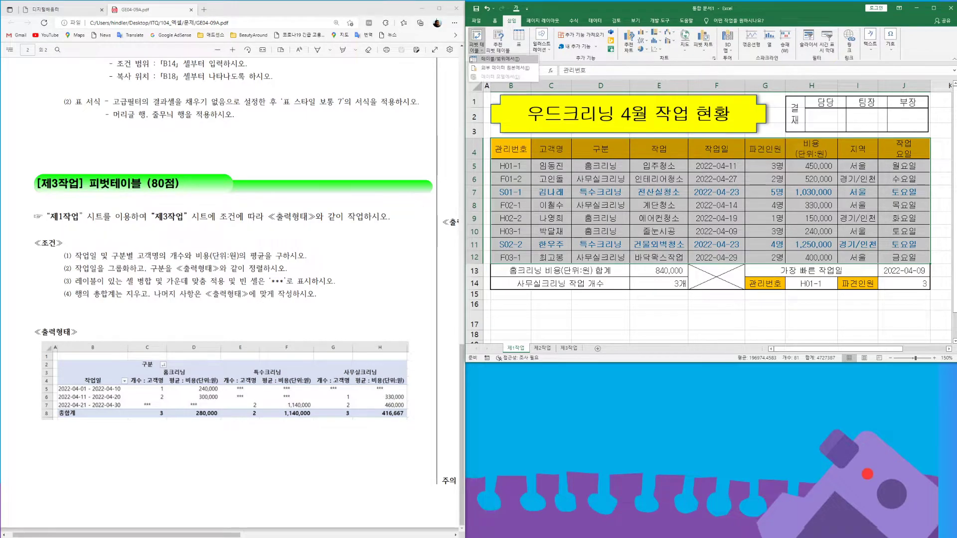
{"action": "left_click", "coordinate": [501, 59]}
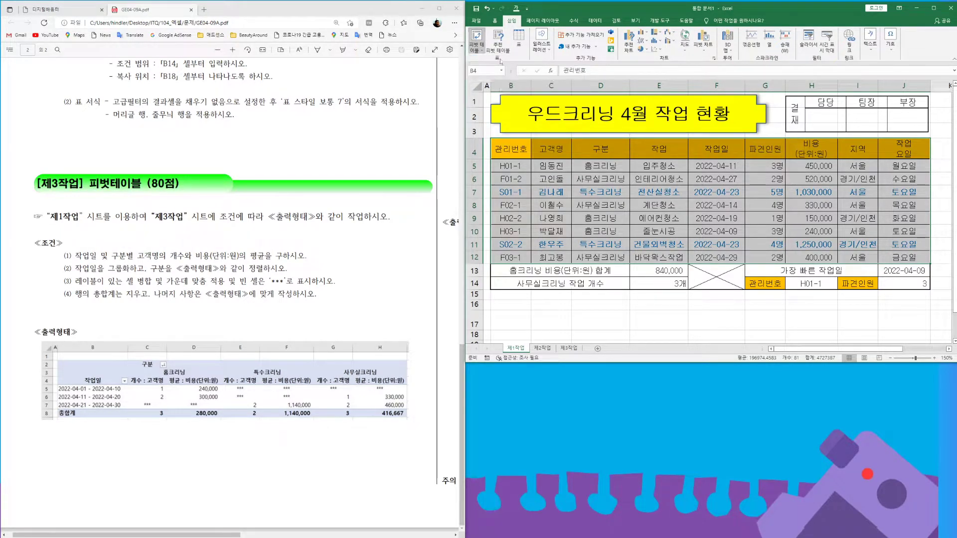
{"action": "left_click", "coordinate": [634, 253]}
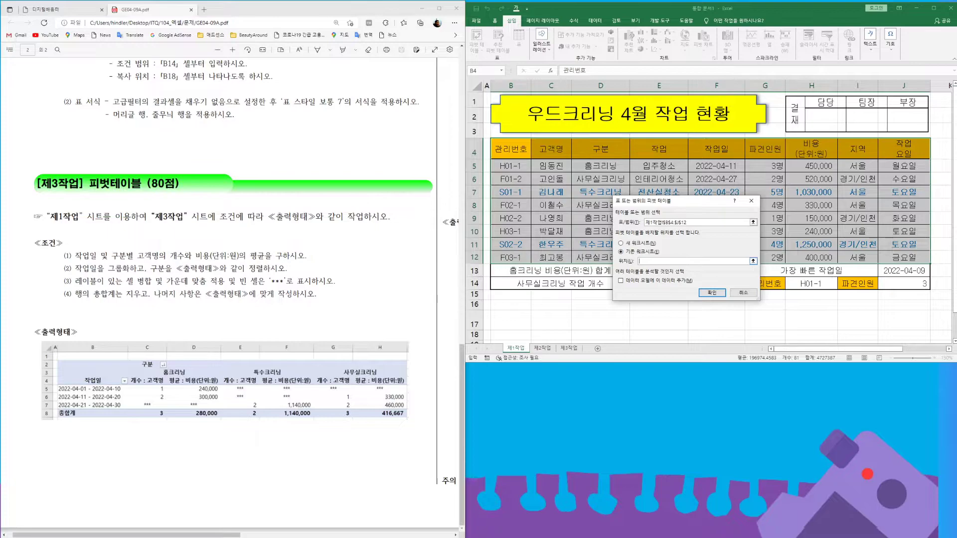
{"action": "left_click", "coordinate": [568, 348]}
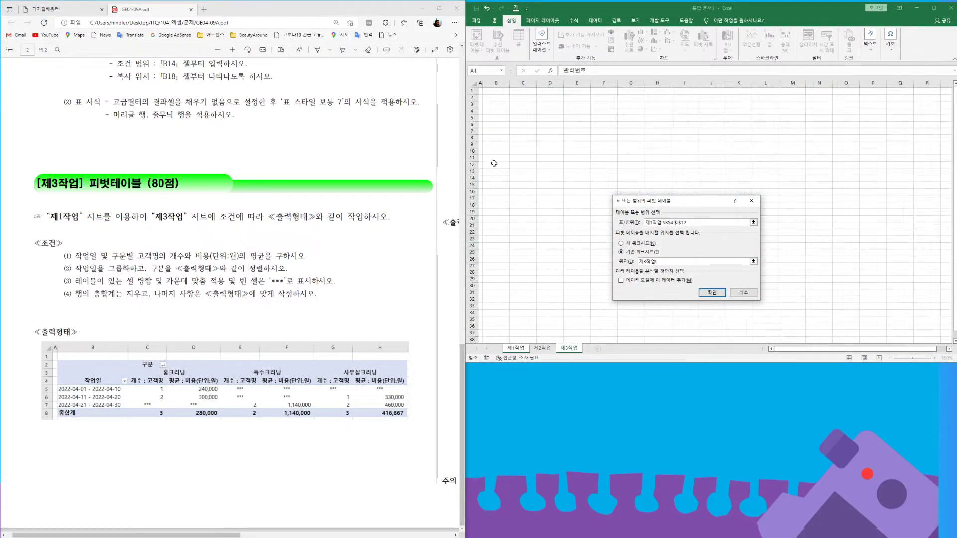
{"action": "left_click", "coordinate": [495, 98]}
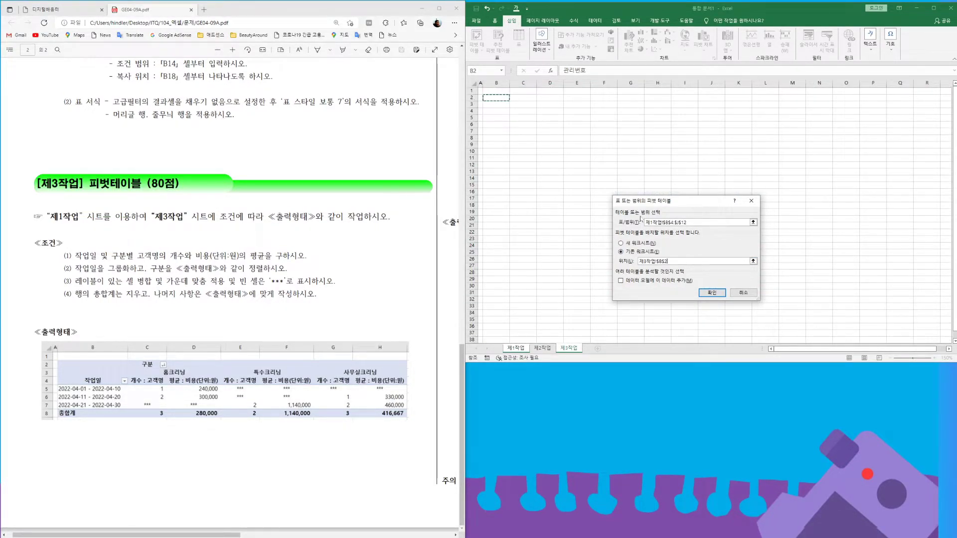
{"action": "left_click", "coordinate": [712, 293]}
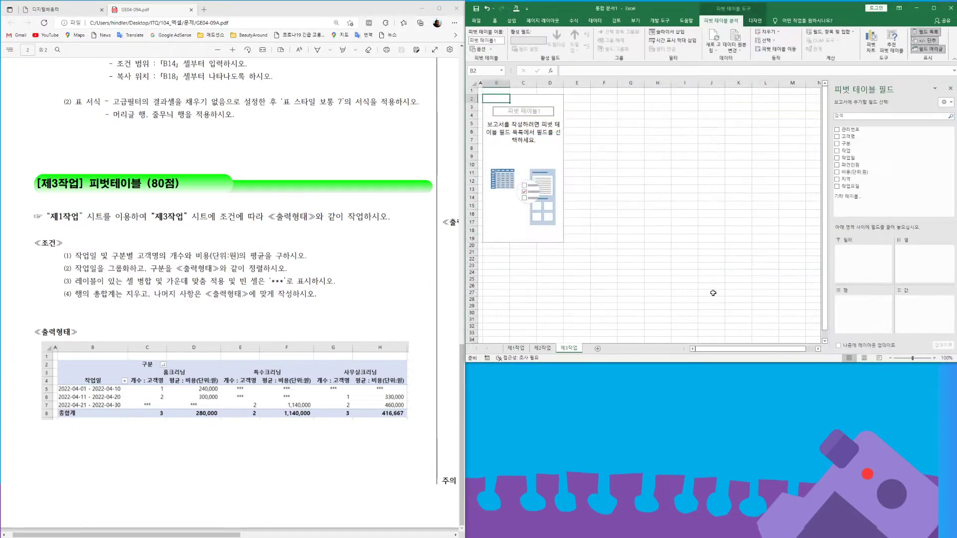
- Lay out the pivot table with 작업일 as rows, 구분 as columns, and 고객명 and 비용(단위:원) as values
{"action": "left_click", "coordinate": [935, 358]}
{"action": "left_click", "coordinate": [934, 357]}
{"action": "left_click", "coordinate": [934, 358]}
{"action": "left_click", "coordinate": [935, 357]}
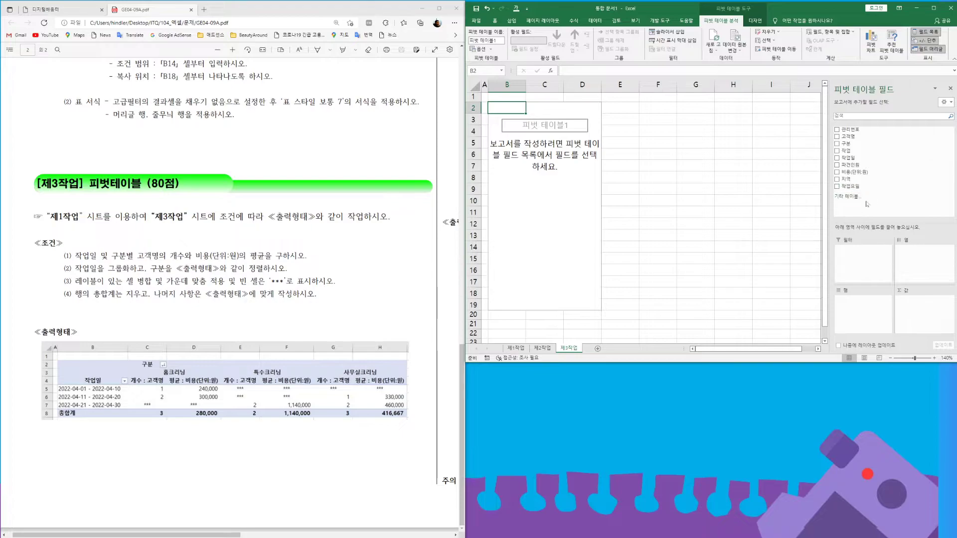
{"action": "left_click_drag", "start_coordinate": [849, 159], "coordinate": [873, 304]}
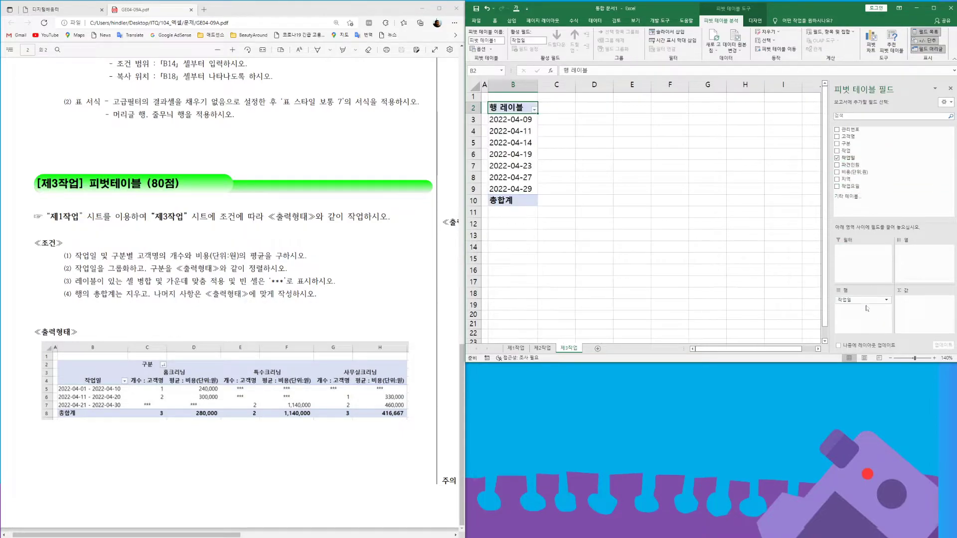
{"action": "left_click_drag", "start_coordinate": [874, 143], "coordinate": [924, 253]}
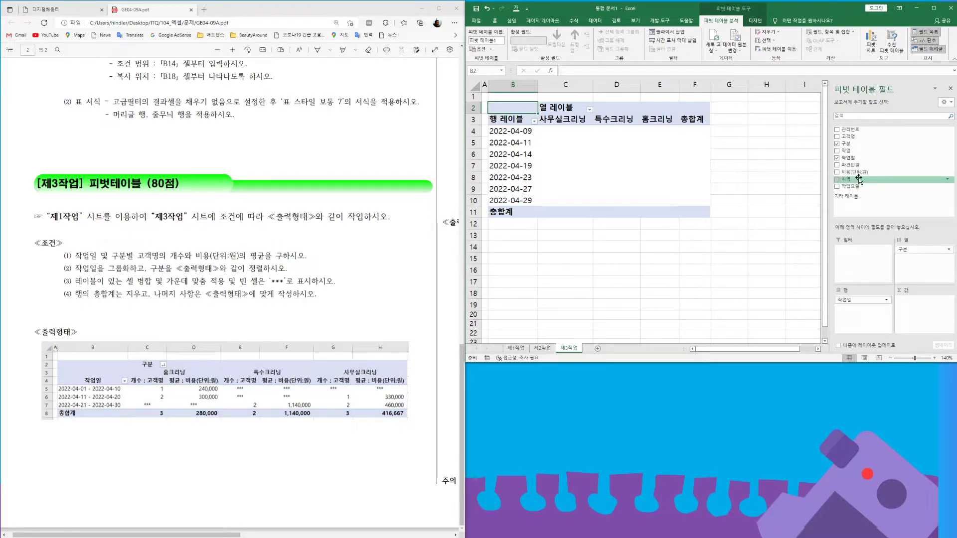
{"action": "left_click_drag", "start_coordinate": [847, 136], "coordinate": [927, 302]}
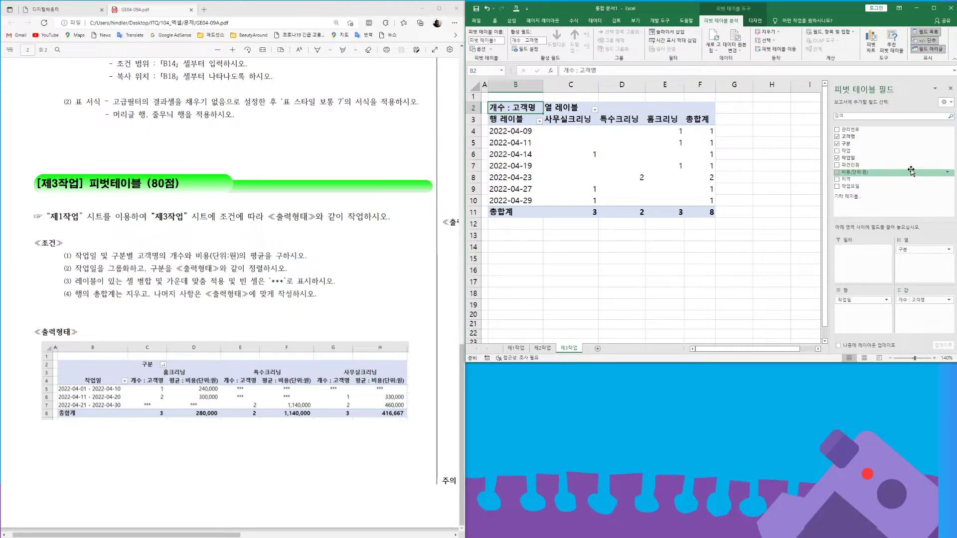
{"action": "left_click_drag", "start_coordinate": [855, 172], "coordinate": [933, 322]}
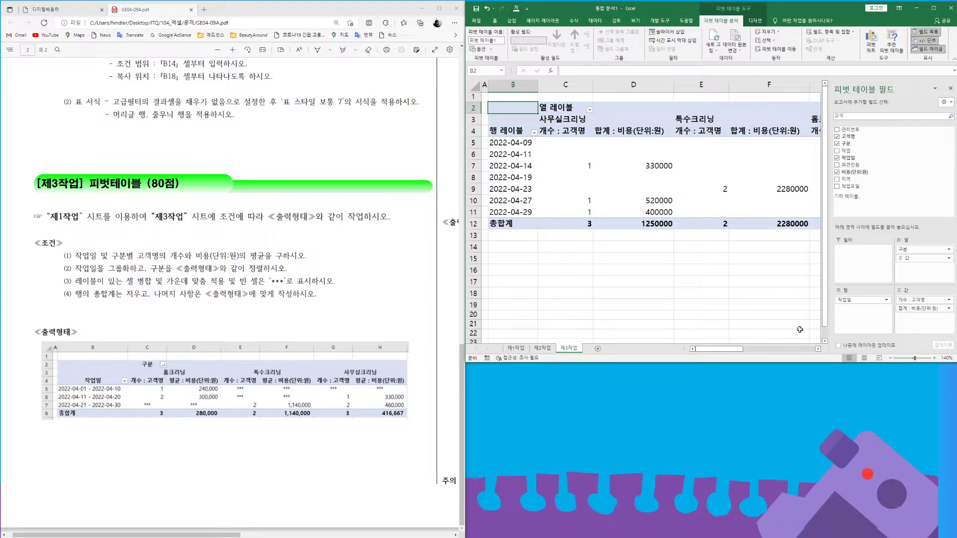
- Summarize the 비용(단위:원) value field by average, using the accounting number format with no currency symbol
{"action": "left_click", "coordinate": [950, 310]}
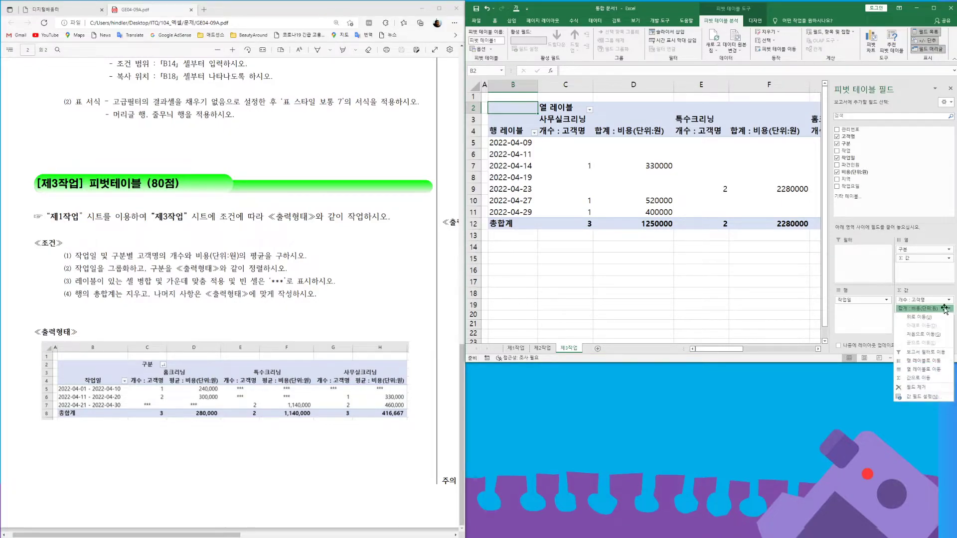
{"action": "left_click", "coordinate": [926, 397]}
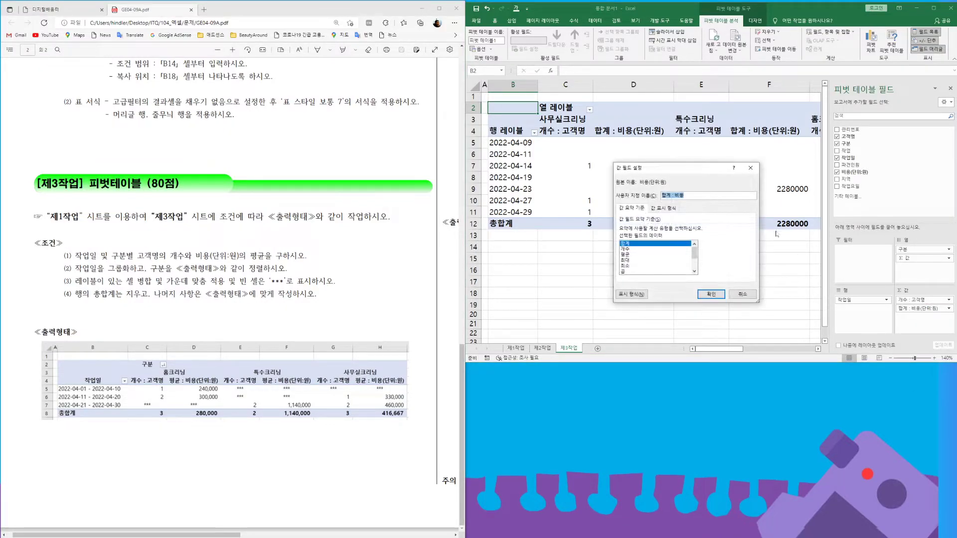
{"action": "left_click", "coordinate": [626, 257]}
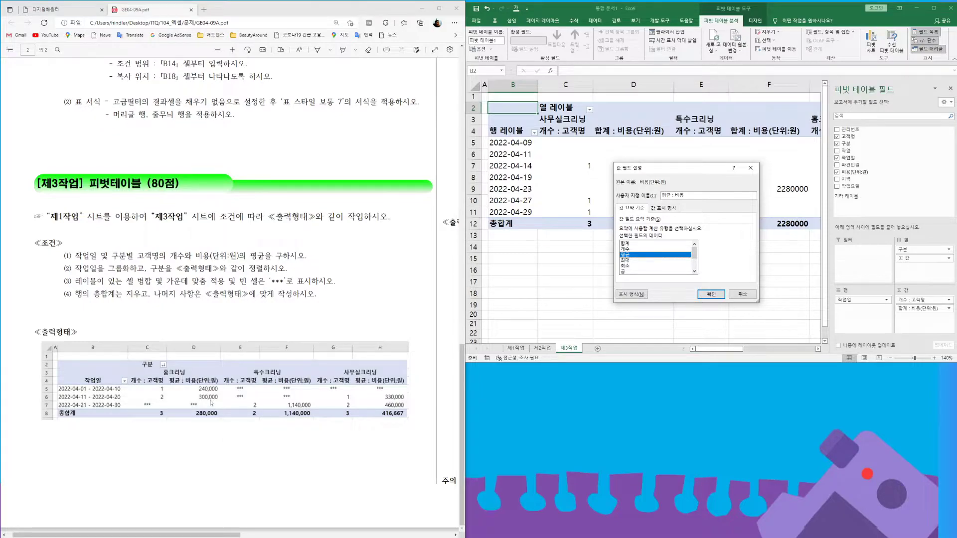
{"action": "left_click", "coordinate": [632, 295]}
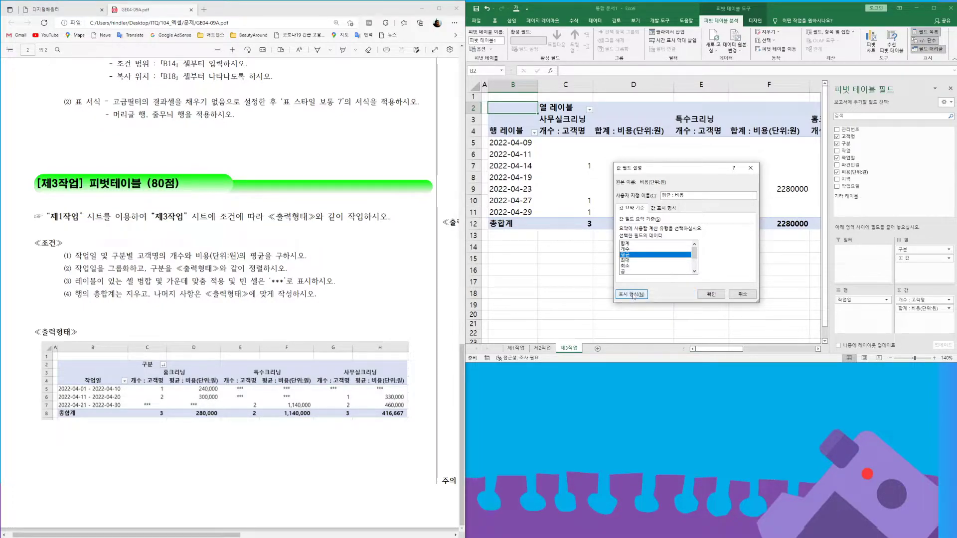
{"action": "left_click", "coordinate": [598, 177]}
{"action": "left_click", "coordinate": [598, 184]}
{"action": "left_click", "coordinate": [692, 197]}
{"action": "left_click", "coordinate": [676, 205]}
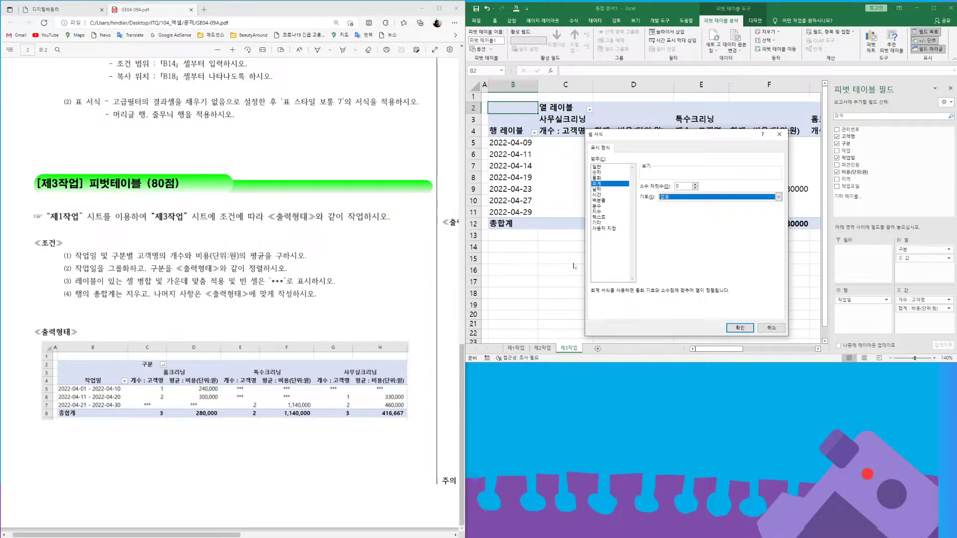
{"action": "left_click", "coordinate": [741, 328]}
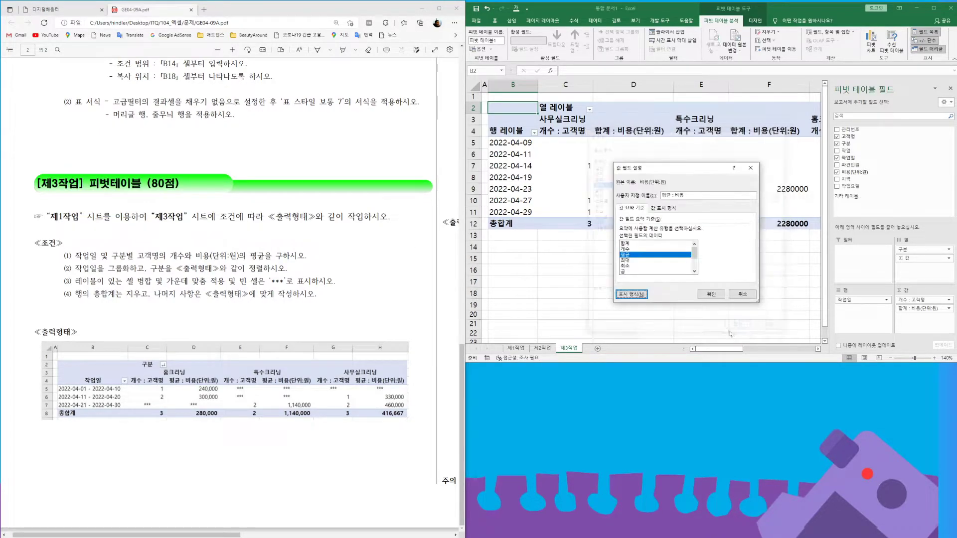
{"action": "left_click", "coordinate": [711, 294]}
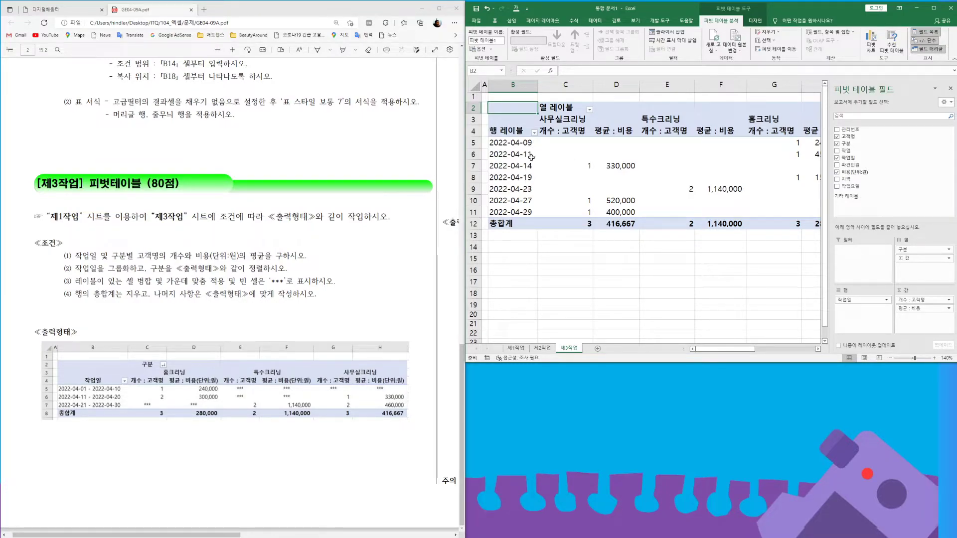
- Group the pivot table's 작업일 dates by days, in intervals of 10 days
{"action": "left_click", "coordinate": [514, 143]}
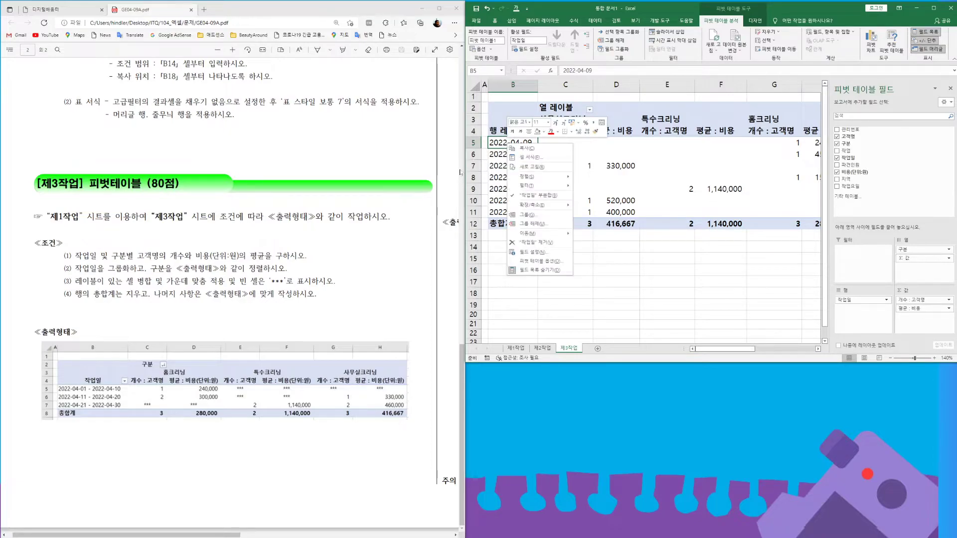
{"action": "left_click", "coordinate": [530, 214]}
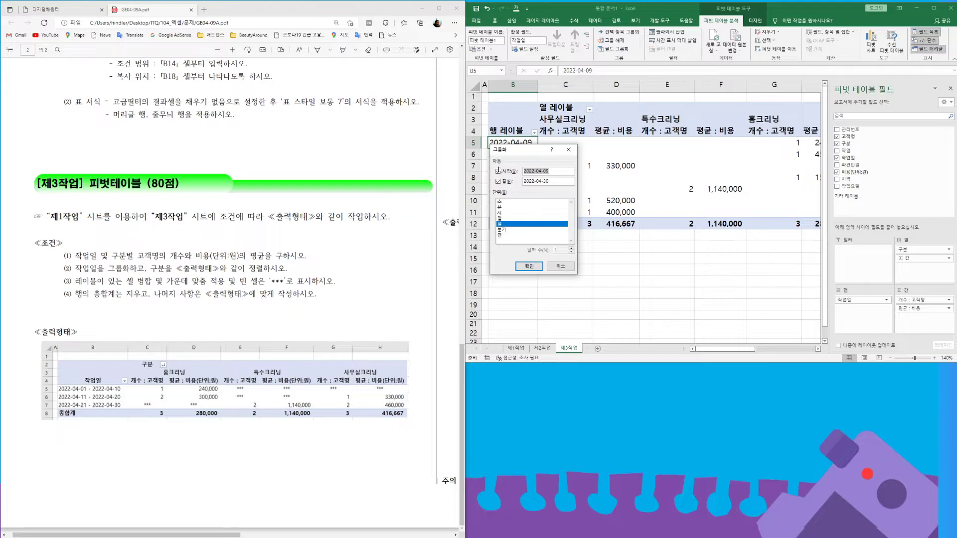
{"action": "left_click", "coordinate": [503, 219]}
{"action": "left_click", "coordinate": [508, 226]}
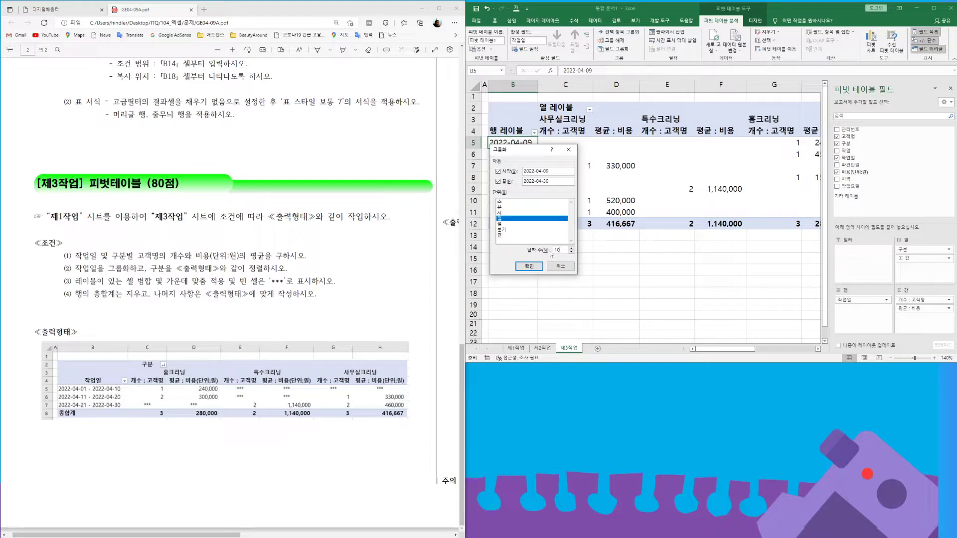
{"action": "left_click", "coordinate": [529, 266]}
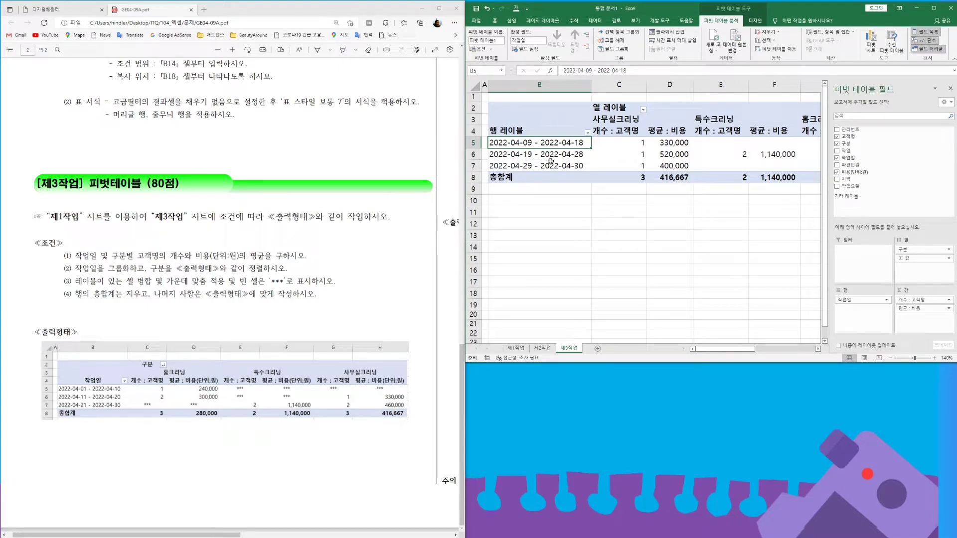
- Set the start date of the 작업일 grouping to 2022-04-01
{"action": "right_click", "coordinate": [532, 143]}
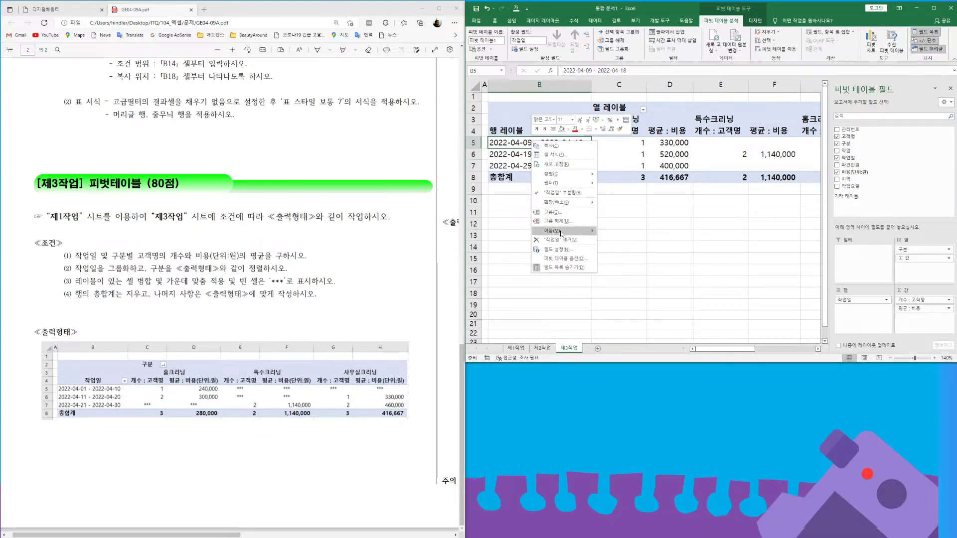
{"action": "left_click", "coordinate": [551, 213]}
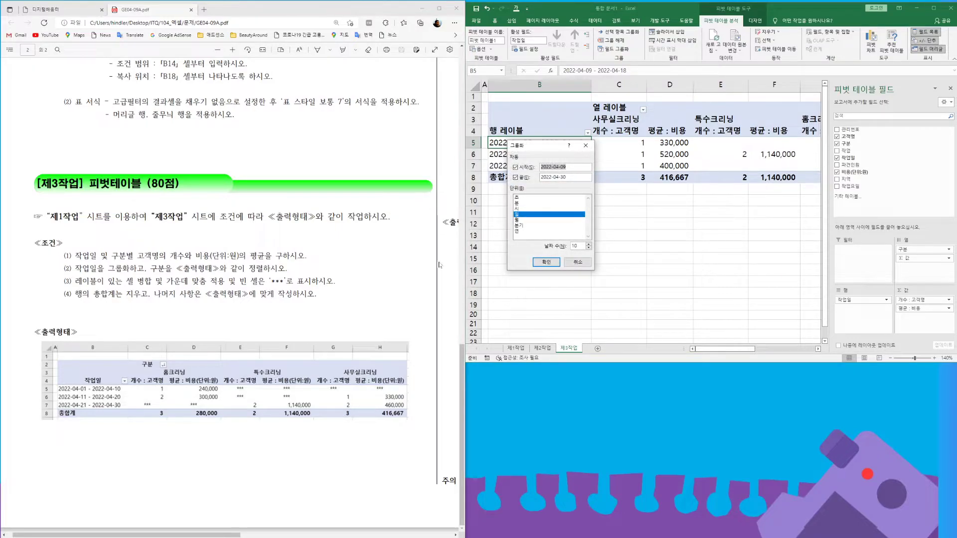
{"action": "left_click", "coordinate": [566, 167]}
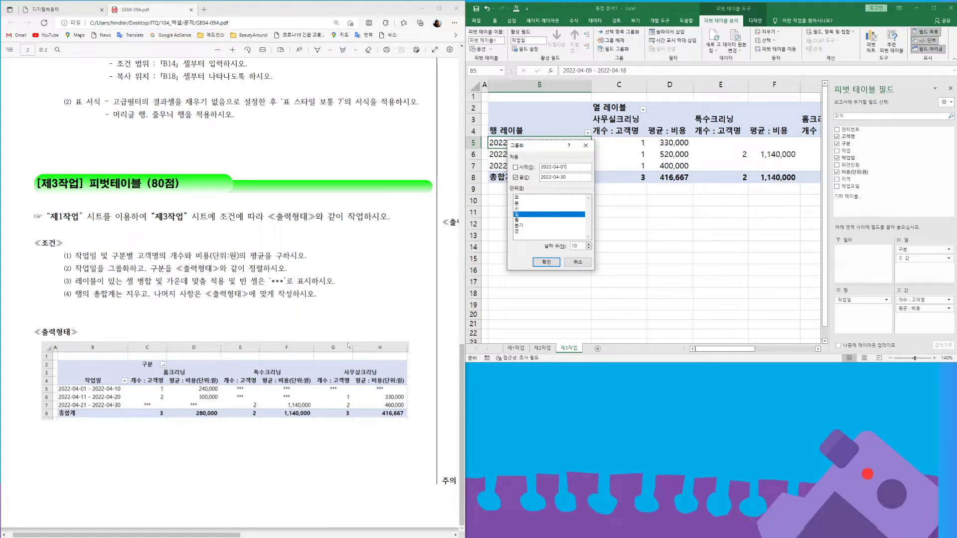
{"action": "left_click", "coordinate": [547, 262]}
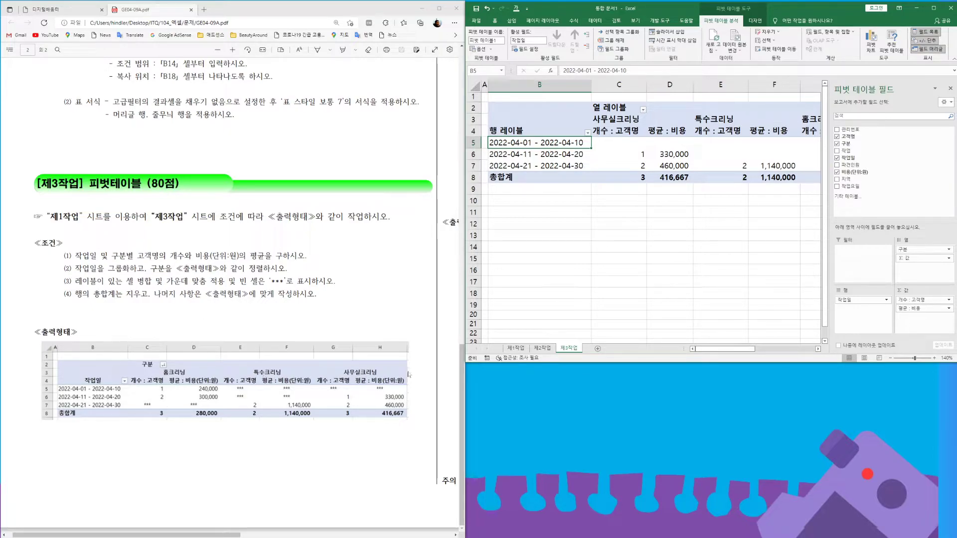
- Close the pivot field list and sort the 구분 column labels in descending order
{"action": "left_click", "coordinate": [950, 88]}
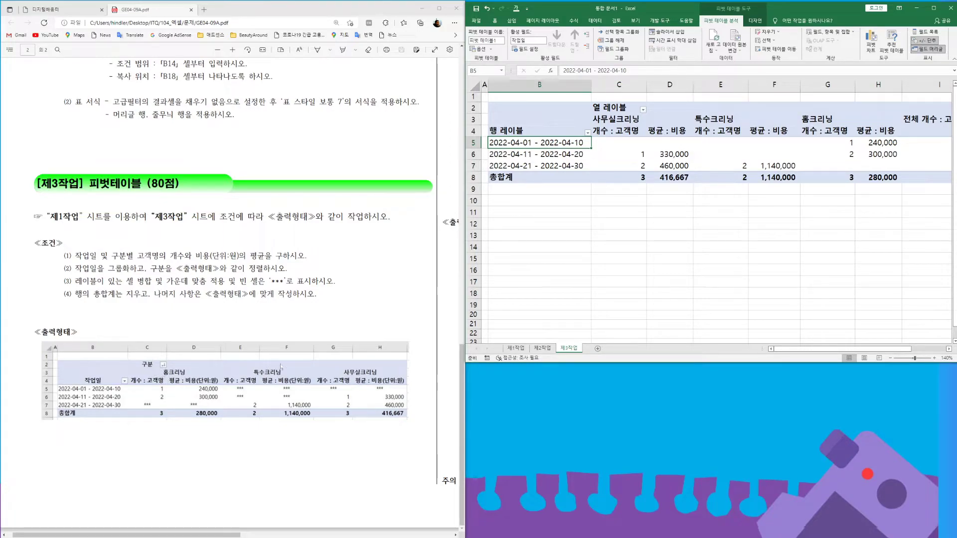
{"action": "left_click", "coordinate": [644, 110]}
{"action": "left_click", "coordinate": [592, 128]}
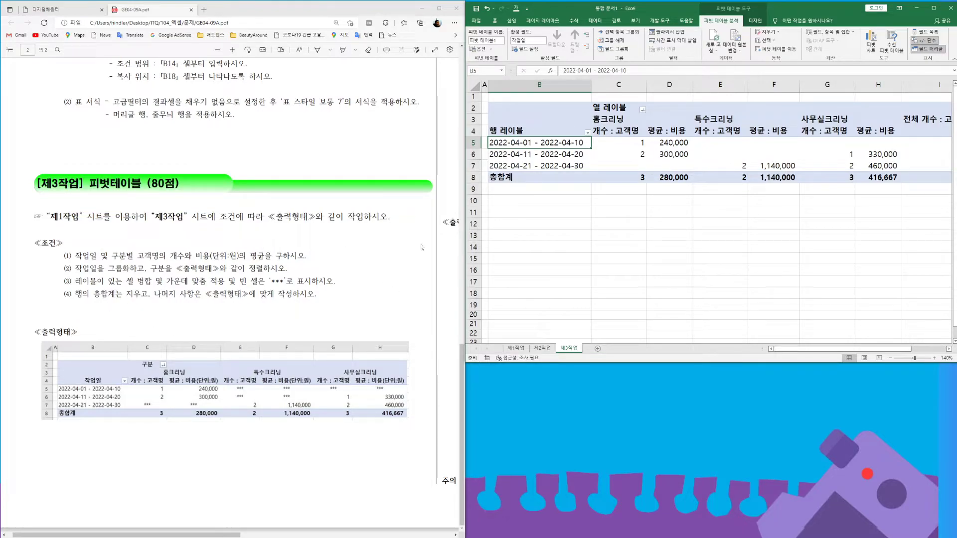
- Set the pivot table options to merge and center labelled cells, show empty cells as ***, and hide row grand totals
{"action": "left_click", "coordinate": [678, 143]}
{"action": "right_click", "coordinate": [679, 143]}
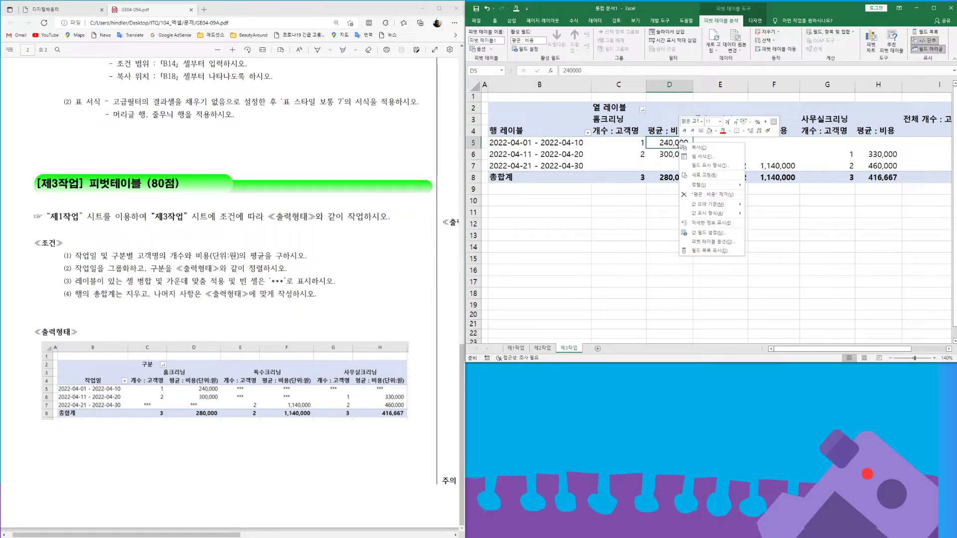
{"action": "left_click", "coordinate": [710, 242]}
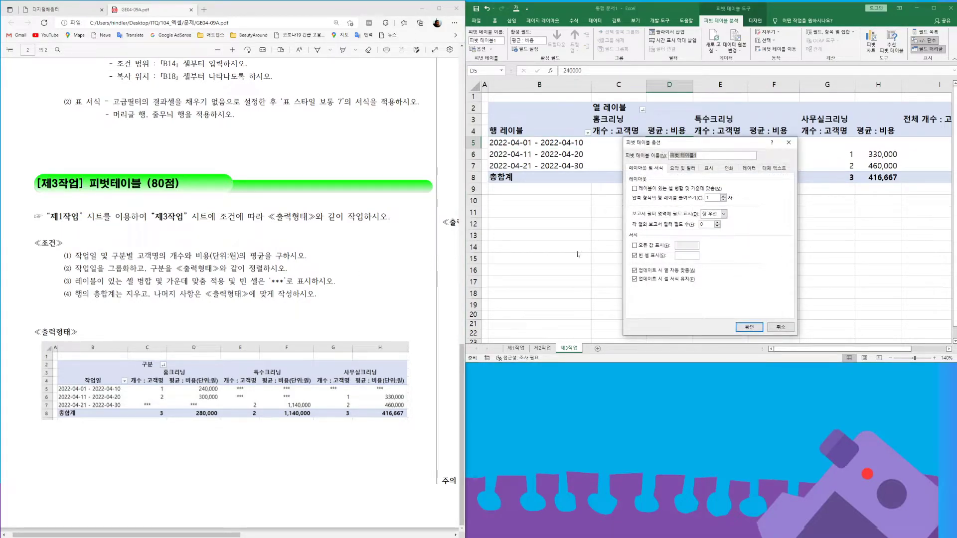
{"action": "left_click", "coordinate": [634, 189]}
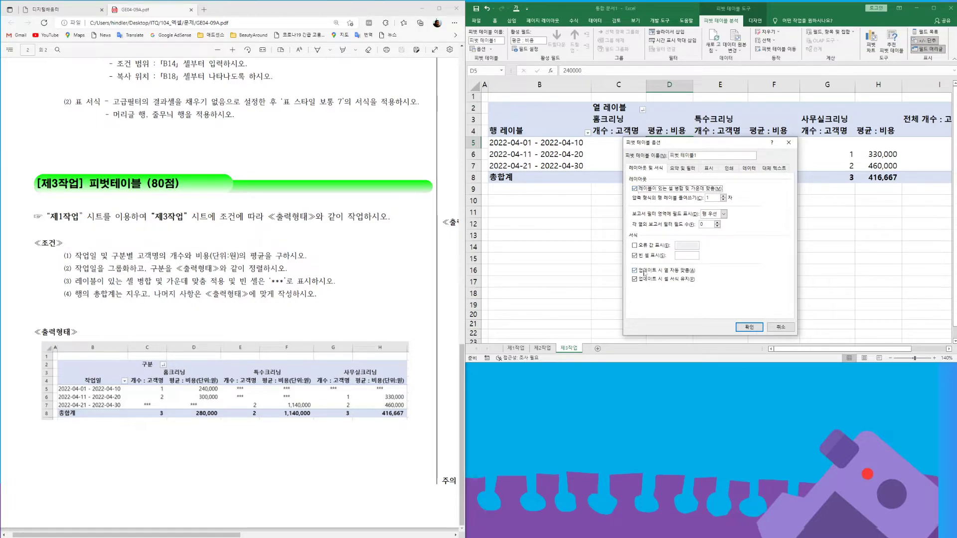
{"action": "left_click", "coordinate": [687, 256]}
{"action": "left_click", "coordinate": [682, 168]}
{"action": "left_click", "coordinate": [635, 188]}
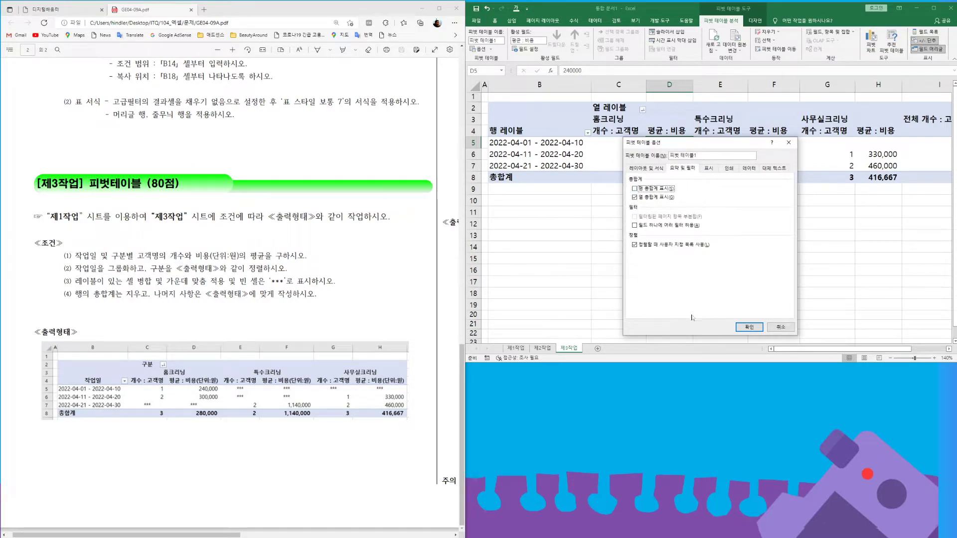
{"action": "left_click", "coordinate": [749, 327]}
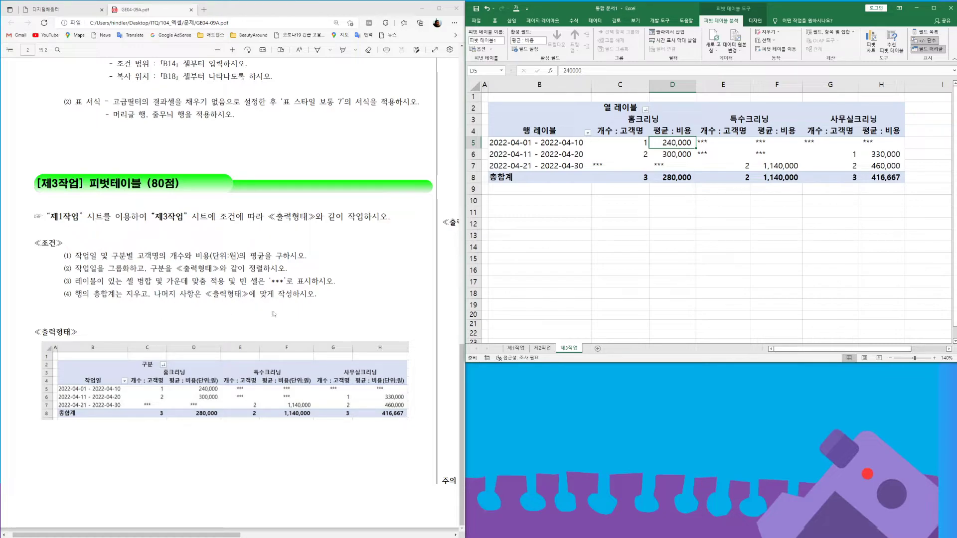
- Rename the pivot table's row label header to 작업일 and its column label header to 구분
{"action": "left_click", "coordinate": [547, 131]}
{"action": "type", "text": "작ㅇ"}
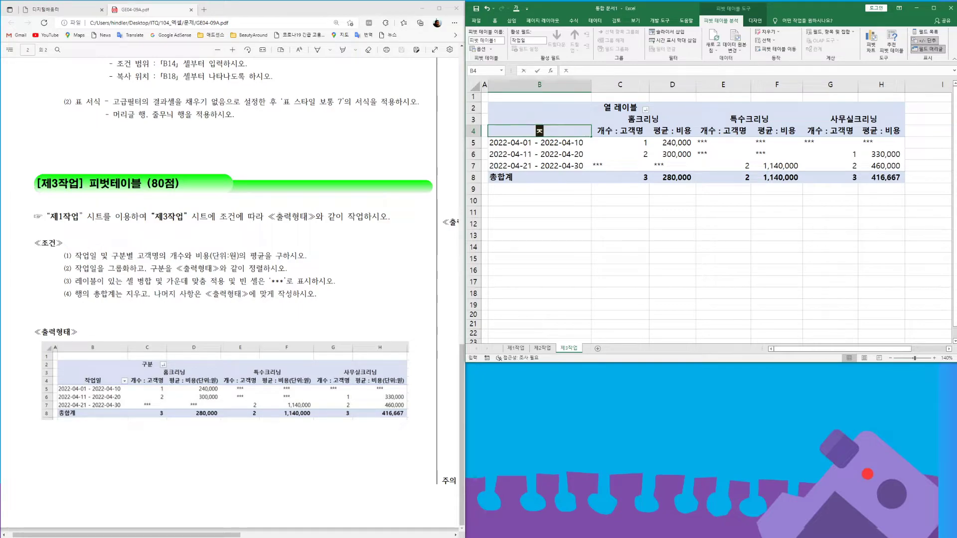
{"action": "type", "text": "업일"}
{"action": "key", "text": "Return"}
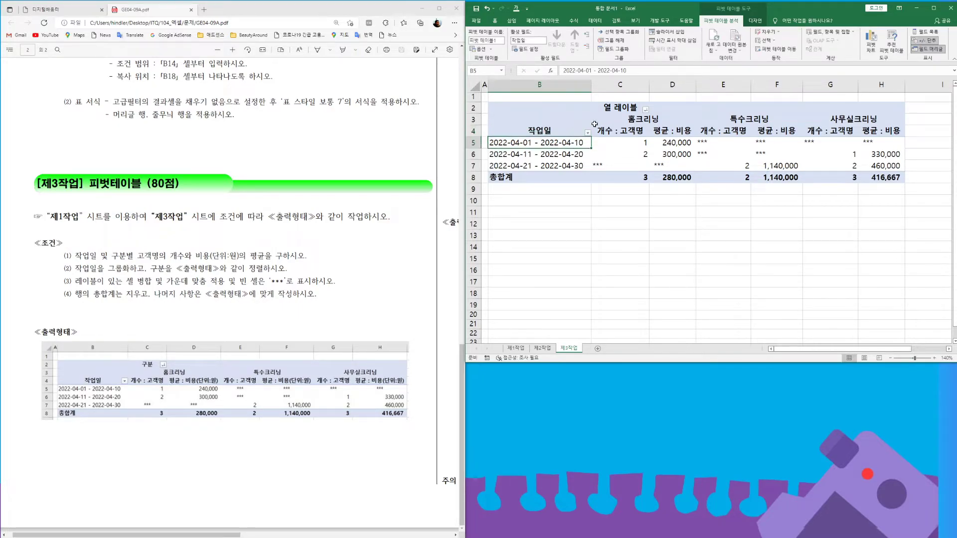
{"action": "left_click", "coordinate": [618, 109]}
{"action": "type", "text": "구부"}
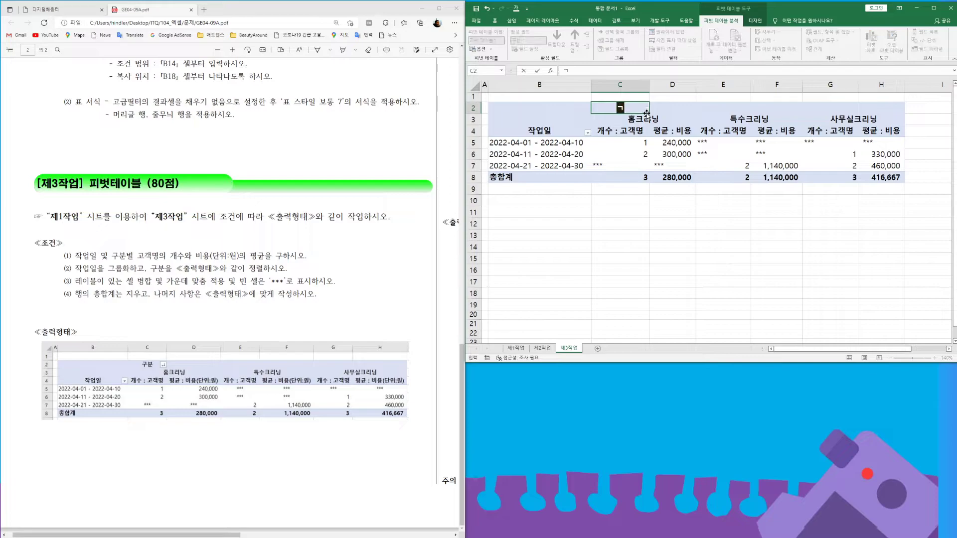
{"action": "type", "text": "ㄴ"}
{"action": "key", "text": "Return"}
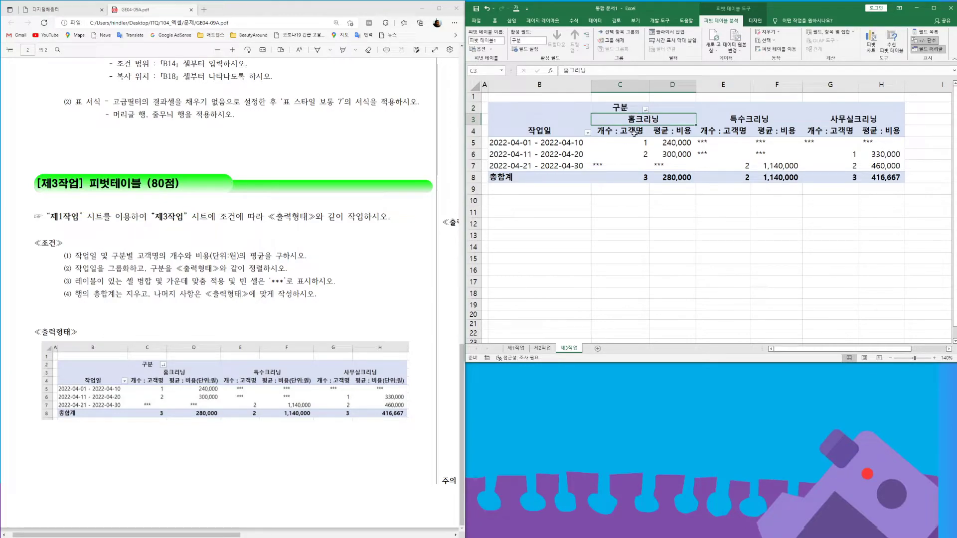
- Center the *** cells C7:D7, E5:H5 and E6:F6 of the pivot table
{"action": "left_click_drag", "start_coordinate": [607, 166], "coordinate": [661, 165]}
{"action": "left_click_drag", "start_coordinate": [713, 141], "coordinate": [818, 152]}
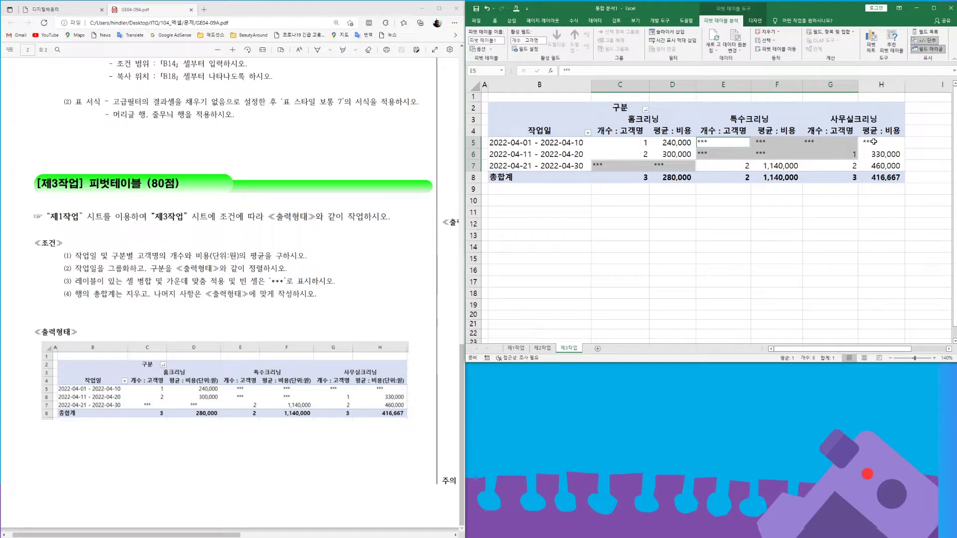
{"action": "left_click_drag", "start_coordinate": [628, 166], "coordinate": [882, 144]}
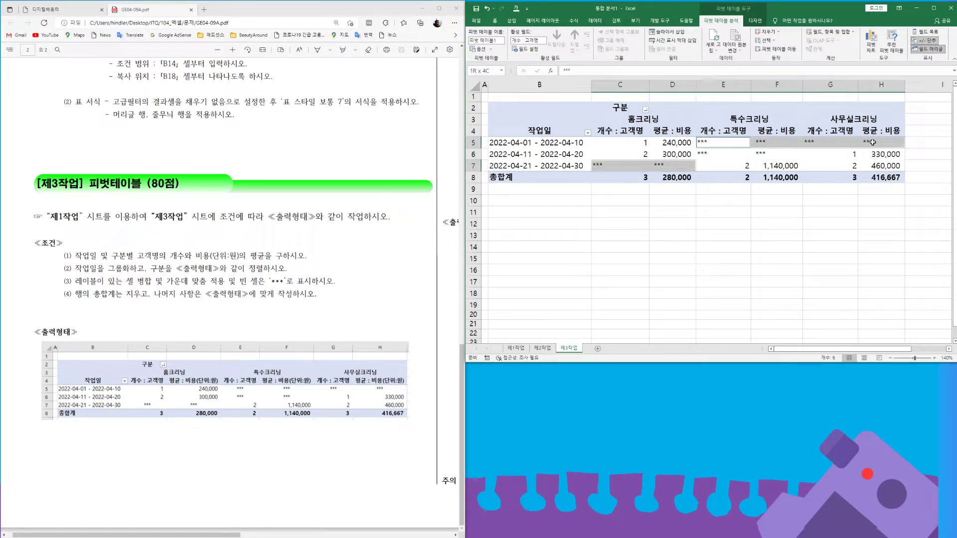
{"action": "left_click_drag", "start_coordinate": [735, 153], "coordinate": [760, 155]}
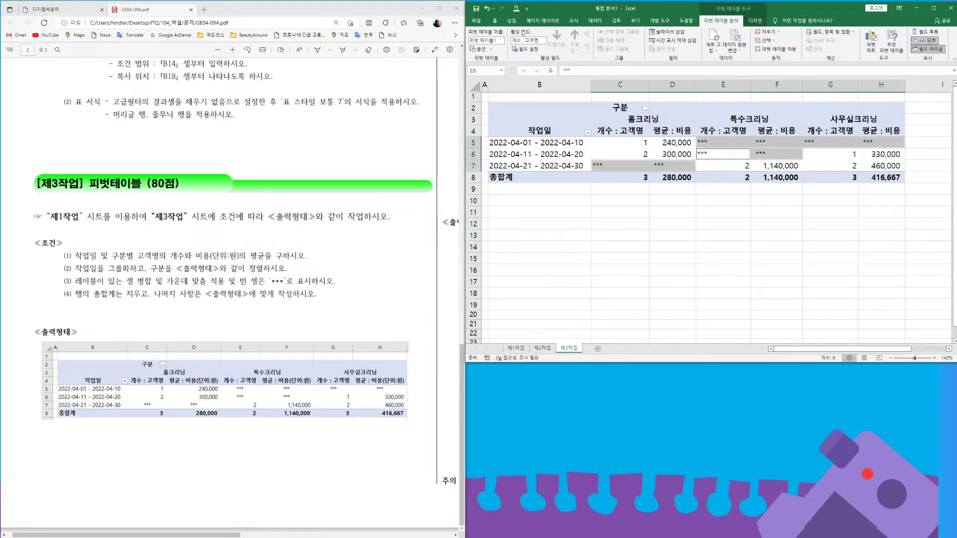
{"action": "left_click", "coordinate": [495, 22]}
{"action": "left_click", "coordinate": [625, 47]}
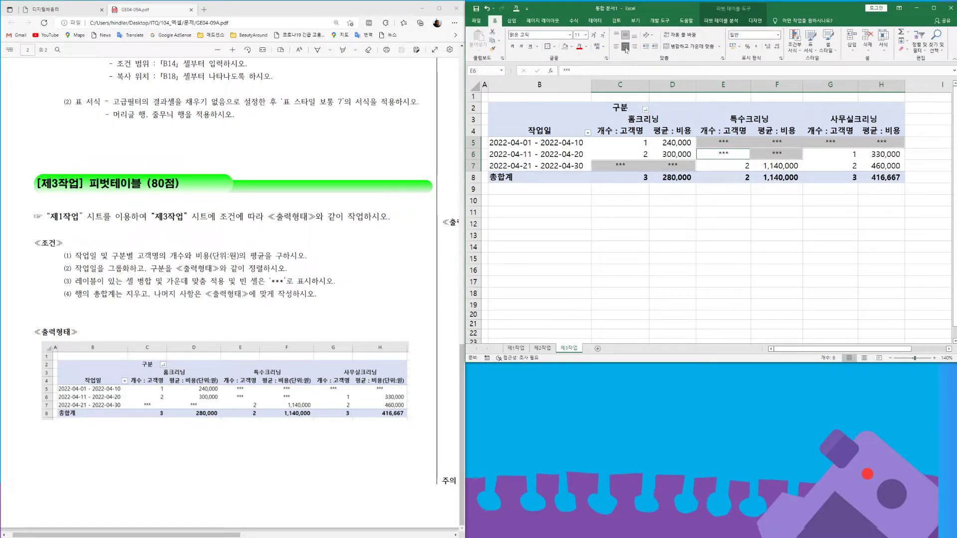
{"action": "left_click", "coordinate": [692, 228]}
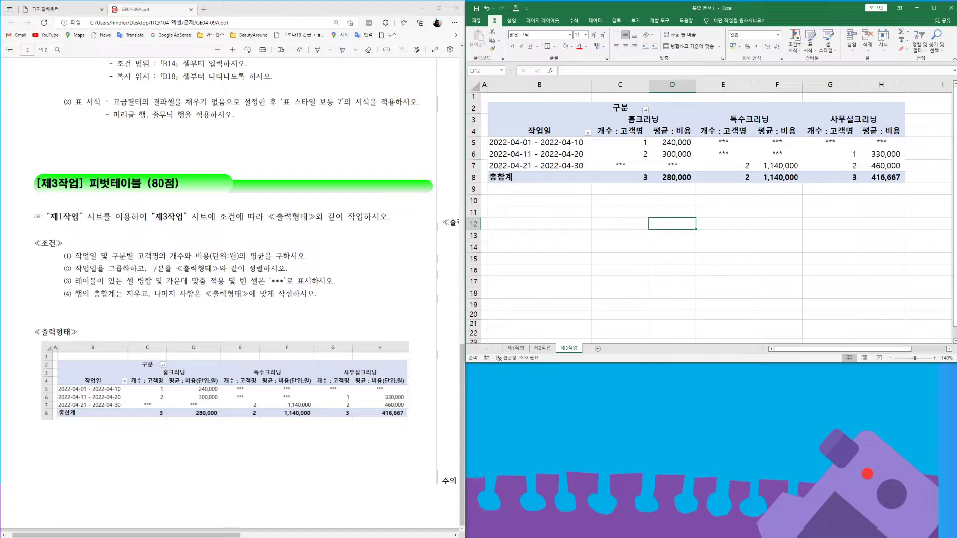
- Show the 제1작업 sheet and review the PDF's 제4작업 chart conditions and sample output
{"action": "left_click", "coordinate": [516, 348]}
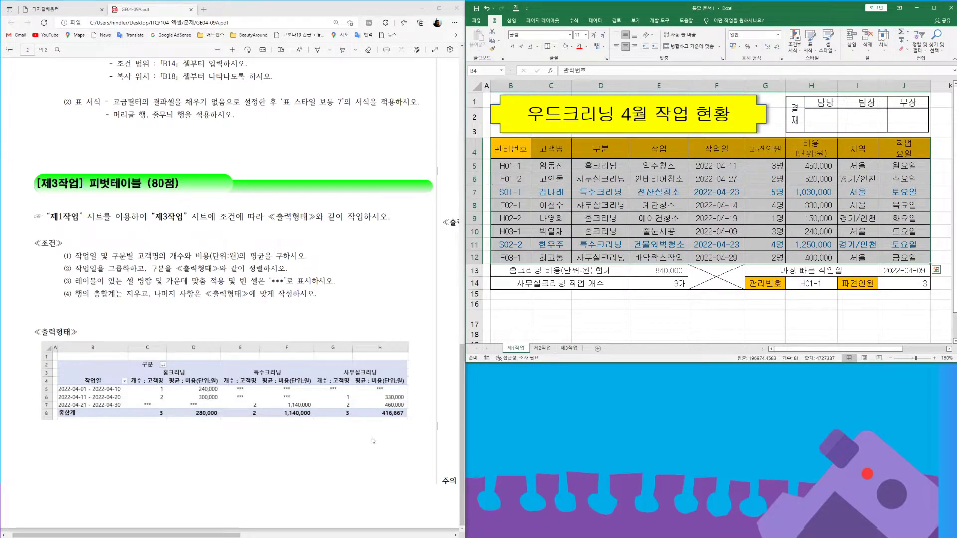
{"action": "left_click_drag", "start_coordinate": [220, 535], "coordinate": [424, 537]}
{"action": "scroll", "coordinate": [409, 385], "scroll_direction": "up", "scroll_amount": 3}
{"action": "scroll", "coordinate": [403, 387], "scroll_direction": "down", "scroll_amount": 3}
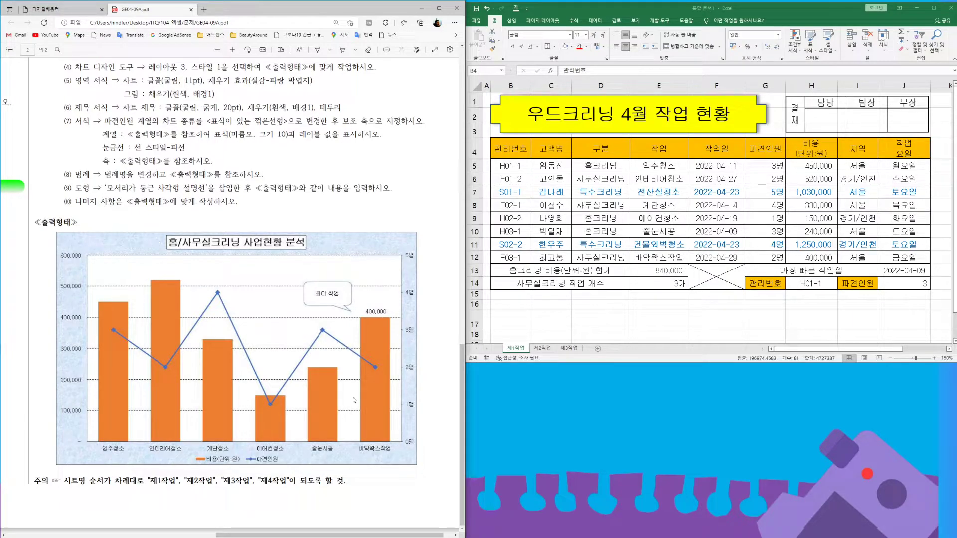
{"action": "scroll", "coordinate": [462, 423], "scroll_direction": "up", "scroll_amount": 3}
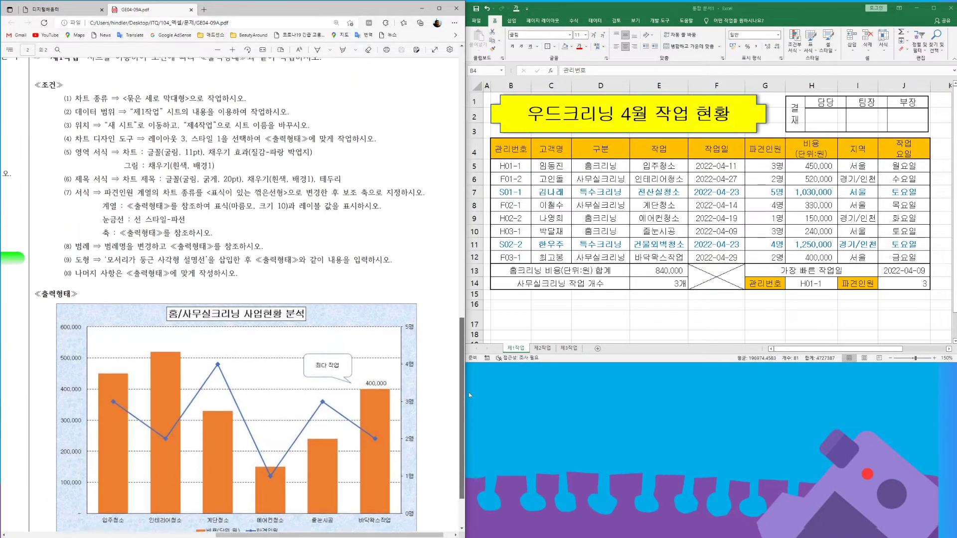
{"action": "scroll", "coordinate": [461, 429], "scroll_direction": "down", "scroll_amount": 3}
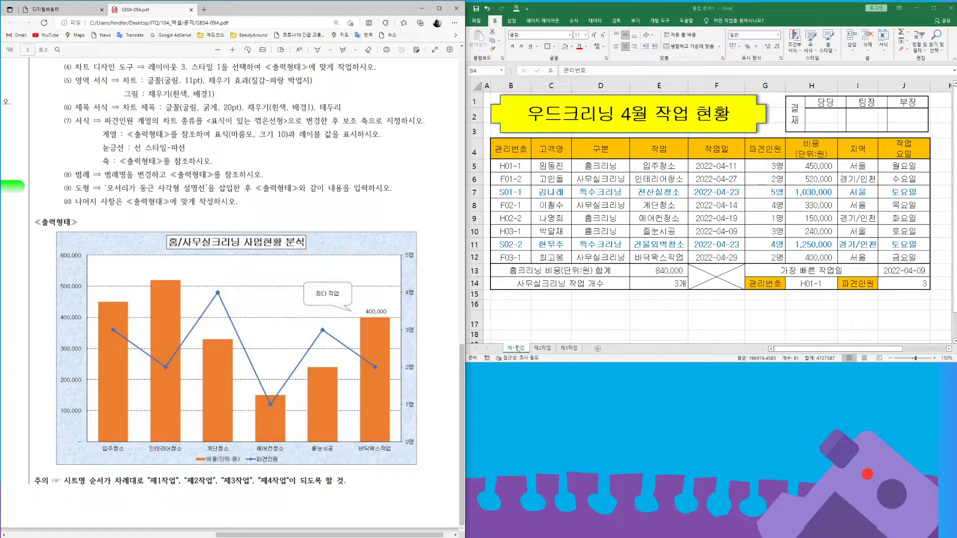